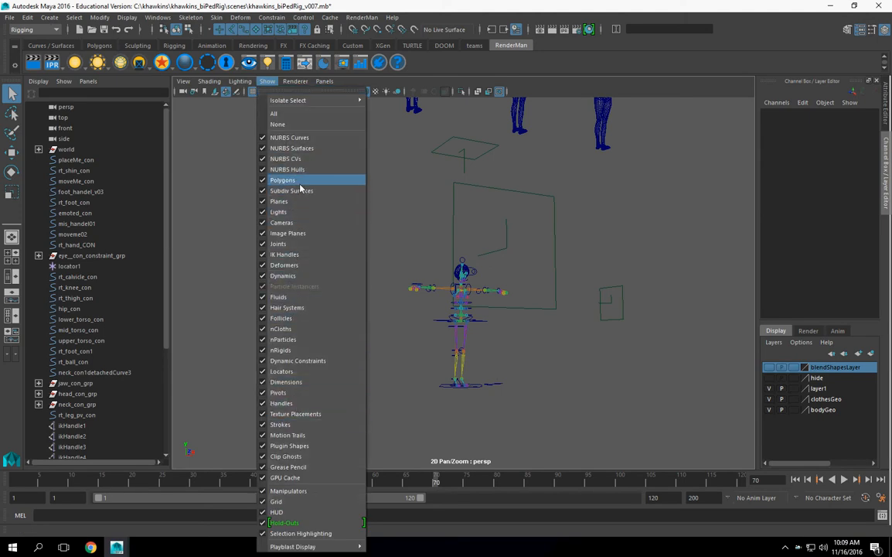
Step: Hide the cameras in the perspective viewport so only the character rig and its controls are displayed
{"action": "left_click", "coordinate": [296, 224]}
{"action": "left_click_drag", "start_coordinate": [512, 328], "coordinate": [530, 340], "text": "alt"}
{"action": "right_click_drag", "start_coordinate": [457, 313], "coordinate": [494, 325], "text": "alt"}
{"action": "middle_click_drag", "start_coordinate": [464, 348], "coordinate": [523, 263], "text": "alt"}
{"action": "left_click_drag", "start_coordinate": [524, 263], "coordinate": [584, 328], "text": "alt"}
{"action": "middle_click_drag", "start_coordinate": [584, 328], "coordinate": [481, 270], "text": "alt"}
{"action": "scroll", "coordinate": [481, 271], "scroll_direction": "down", "scroll_amount": 5}
{"action": "left_click_drag", "start_coordinate": [478, 300], "coordinate": [496, 373], "text": "alt"}
{"action": "middle_click_drag", "start_coordinate": [495, 373], "coordinate": [474, 325], "text": "alt"}
{"action": "scroll", "coordinate": [476, 327], "scroll_direction": "up", "scroll_amount": 6}
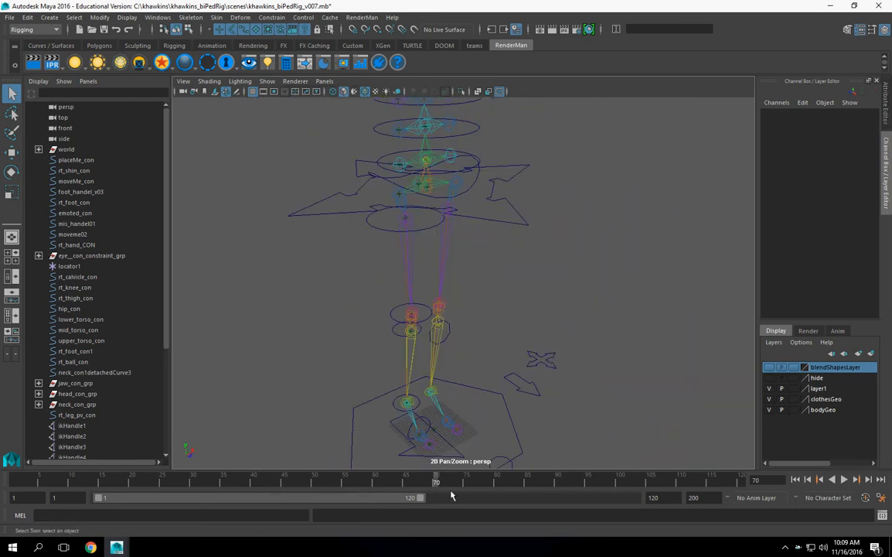
Step: Examine the rt_foot_con control and the surrounding leg and floor controls
{"action": "left_click", "coordinate": [455, 449]}
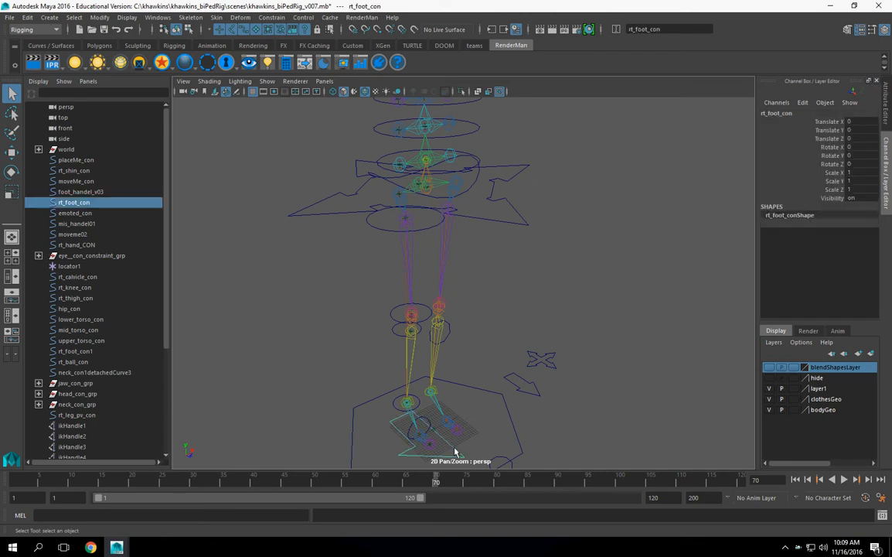
{"action": "scroll", "coordinate": [483, 386], "scroll_direction": "down", "scroll_amount": 5}
{"action": "scroll", "coordinate": [480, 361], "scroll_direction": "up", "scroll_amount": 3}
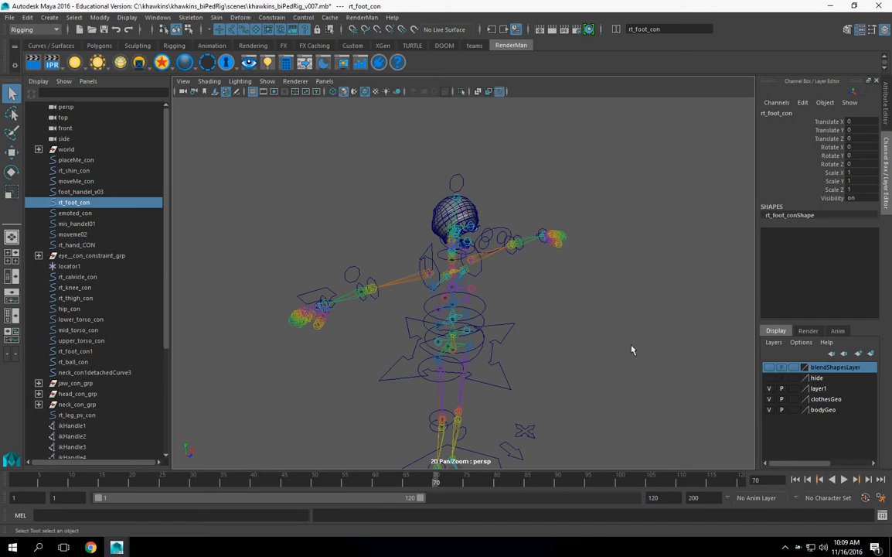
{"action": "left_click_drag", "start_coordinate": [517, 367], "coordinate": [403, 358], "text": "alt"}
{"action": "right_click_drag", "start_coordinate": [402, 358], "coordinate": [547, 414], "text": "alt"}
{"action": "middle_click_drag", "start_coordinate": [341, 416], "coordinate": [478, 367], "text": "alt"}
{"action": "left_click_drag", "start_coordinate": [477, 365], "coordinate": [475, 383], "text": "alt"}
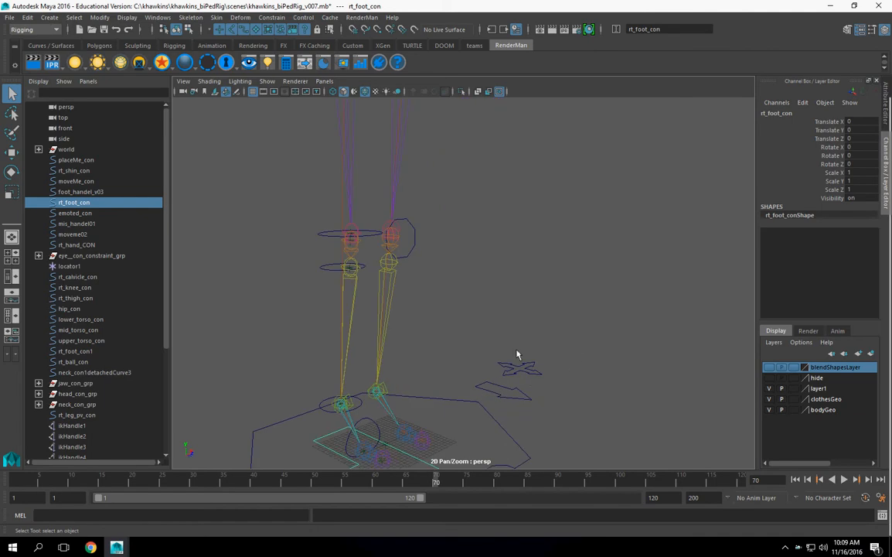
{"action": "middle_click_drag", "start_coordinate": [464, 365], "coordinate": [455, 292], "text": "alt"}
{"action": "left_click_drag", "start_coordinate": [455, 292], "coordinate": [446, 307], "text": "alt"}
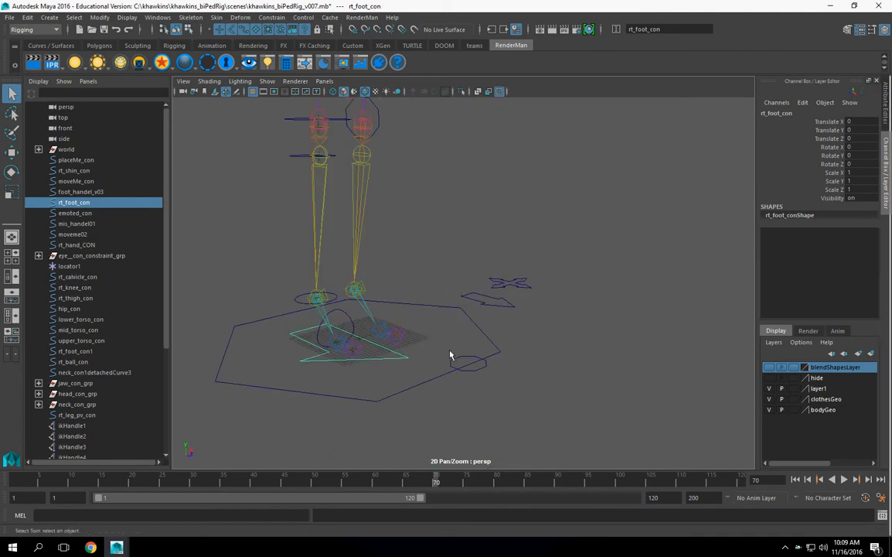
Step: Inspect the moveMe_con control around the hips and look through the scene hierarchy for its place
{"action": "left_click_drag", "start_coordinate": [402, 217], "coordinate": [454, 357], "text": "alt"}
{"action": "scroll", "coordinate": [454, 354], "scroll_direction": "up", "scroll_amount": 3}
{"action": "left_click", "coordinate": [471, 358]}
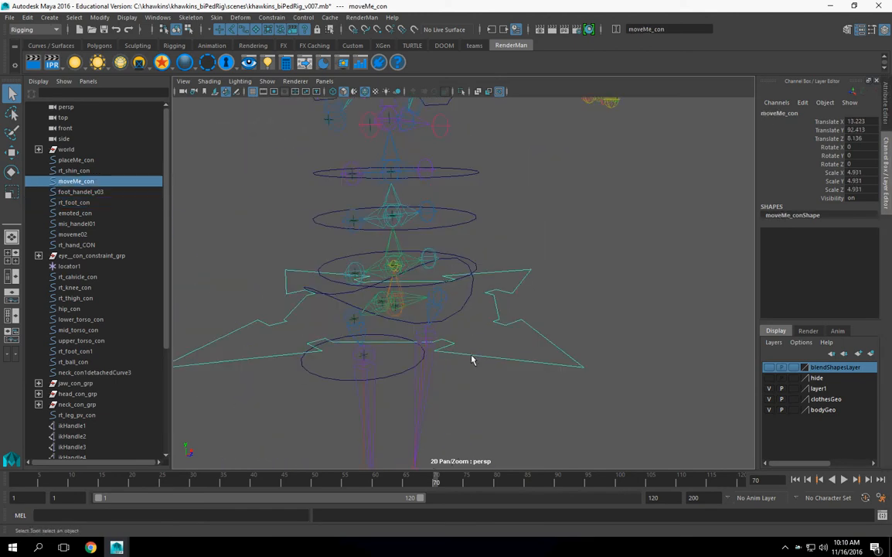
{"action": "scroll", "coordinate": [470, 358], "scroll_direction": "down", "scroll_amount": 3}
{"action": "middle_click_drag", "start_coordinate": [418, 333], "coordinate": [461, 325], "text": "alt"}
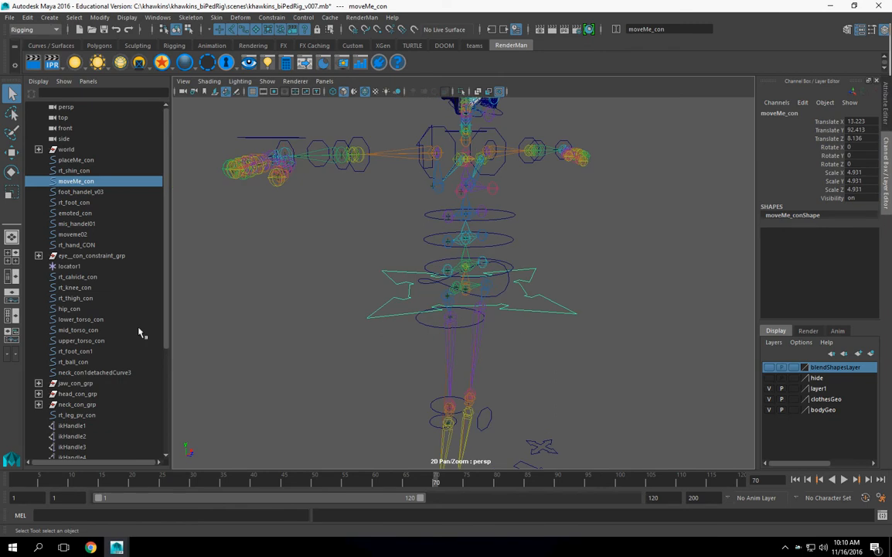
{"action": "scroll", "coordinate": [82, 320], "scroll_direction": "down", "scroll_amount": 5}
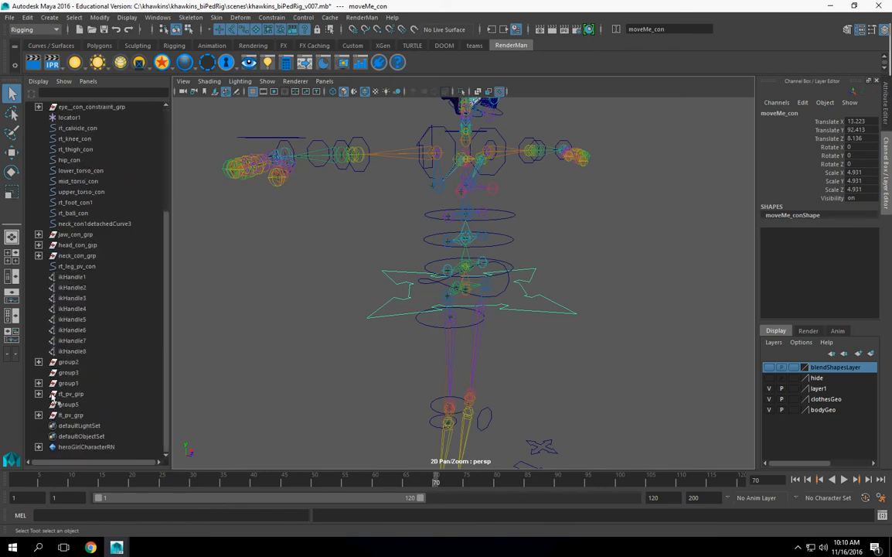
{"action": "scroll", "coordinate": [51, 286], "scroll_direction": "up", "scroll_amount": 5}
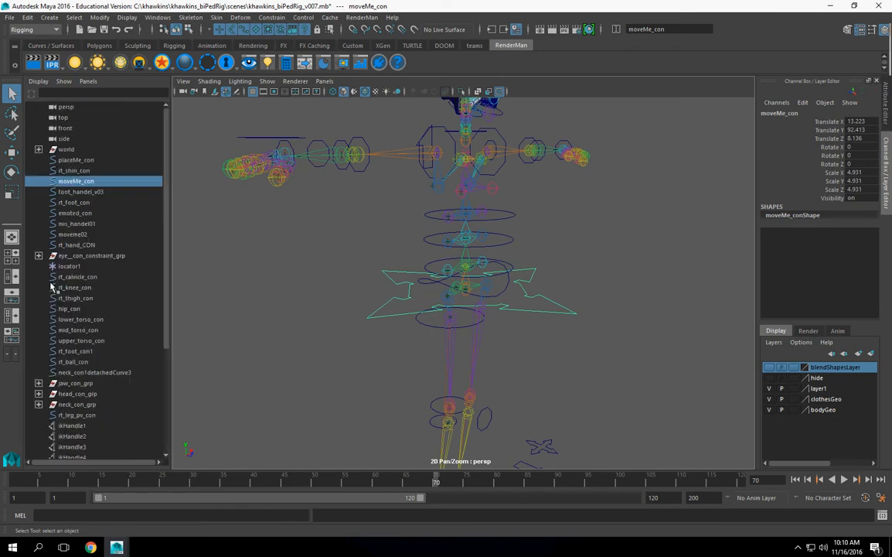
Step: Expand the world, scale and joints_grp groups in the scene hierarchy and select the skeleton group
{"action": "left_click", "coordinate": [39, 149]}
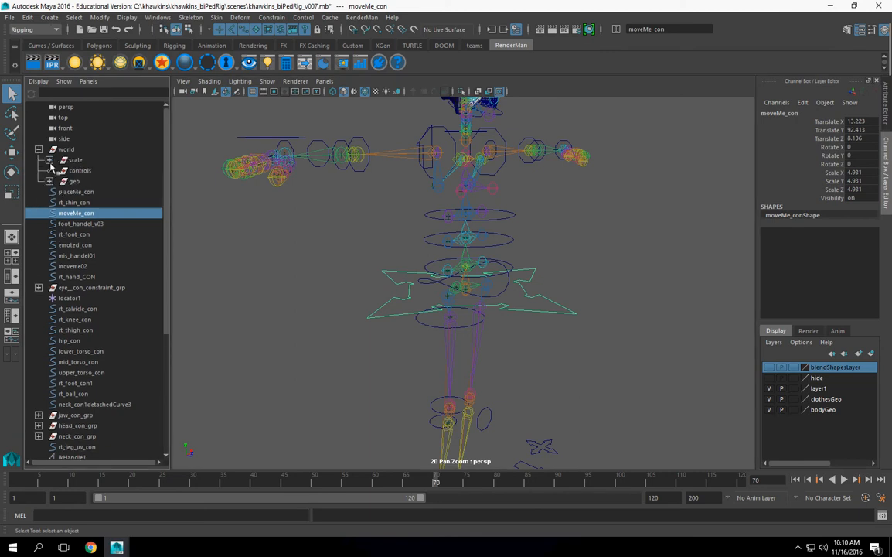
{"action": "left_click", "coordinate": [50, 160]}
{"action": "left_click", "coordinate": [60, 181]}
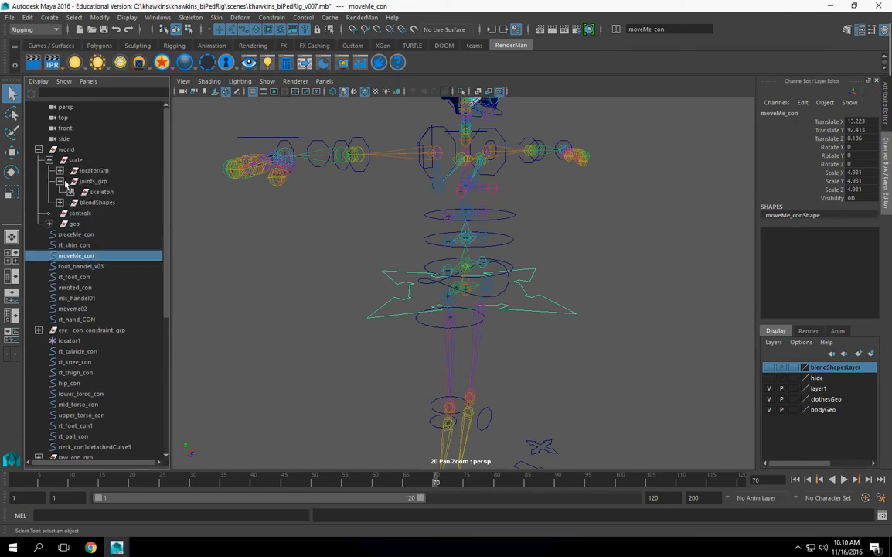
{"action": "left_click", "coordinate": [103, 192]}
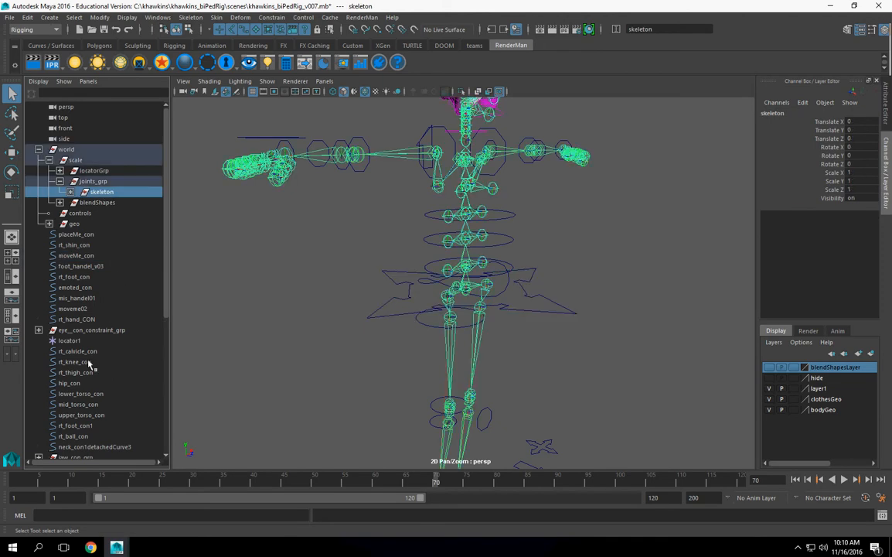
{"action": "left_click", "coordinate": [411, 315]}
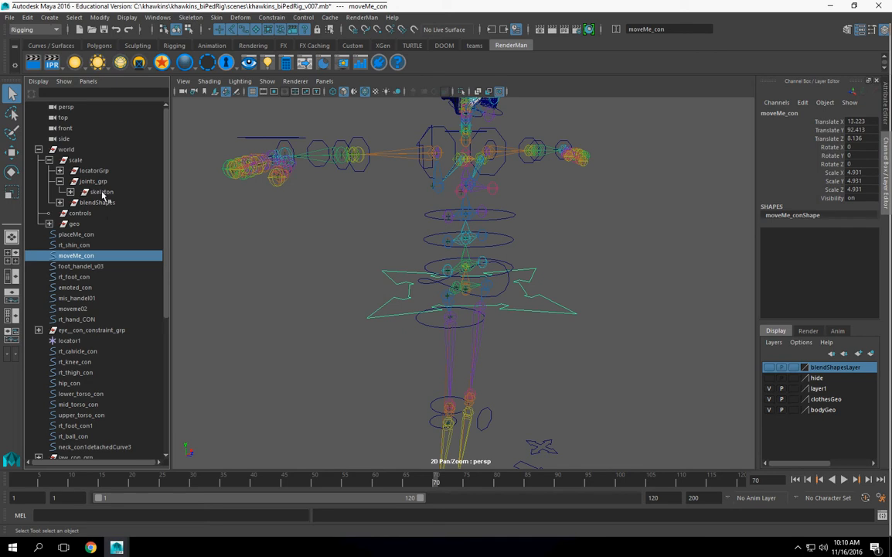
{"action": "left_click", "coordinate": [70, 192]}
{"action": "left_click", "coordinate": [70, 192]}
{"action": "left_click", "coordinate": [101, 191], "text": "ctrl"}
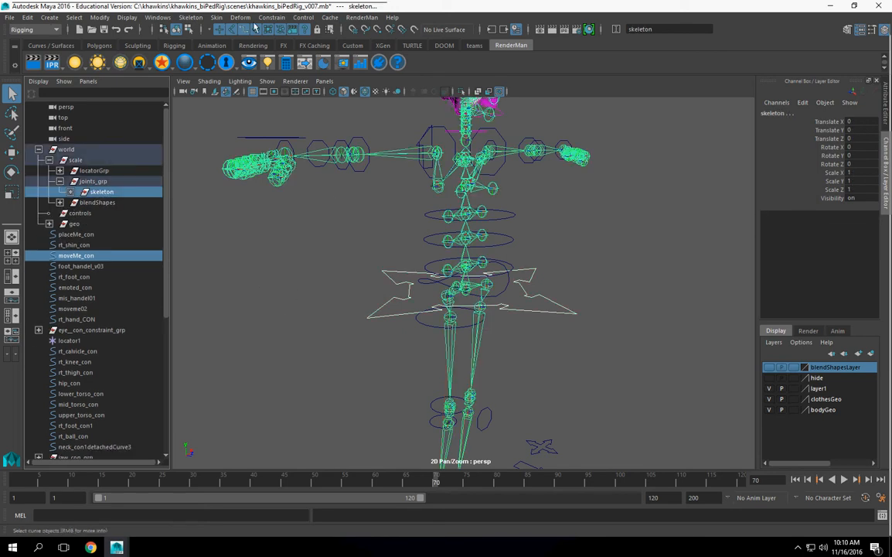
{"action": "key", "text": "f"}
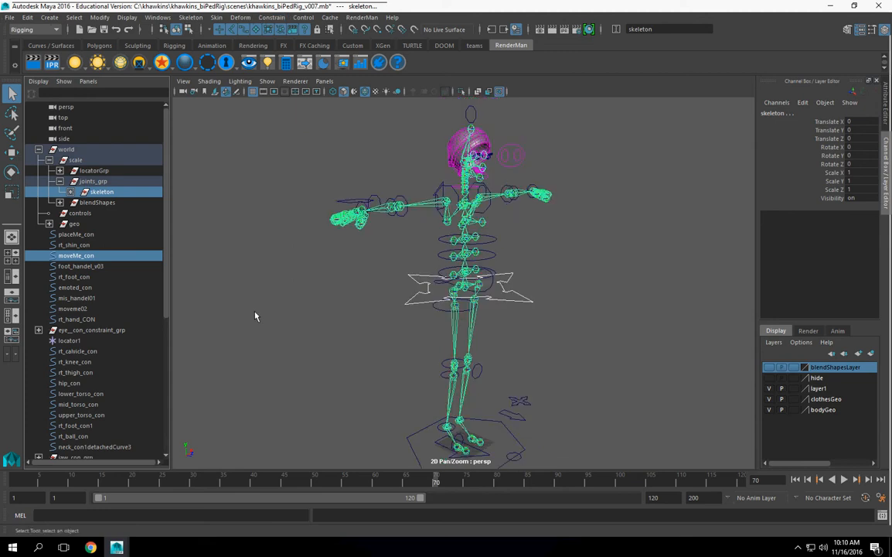
Step: Check where the skeleton group's pivot lies using the Move tool
{"action": "left_click", "coordinate": [103, 190]}
{"action": "left_click", "coordinate": [12, 150]}
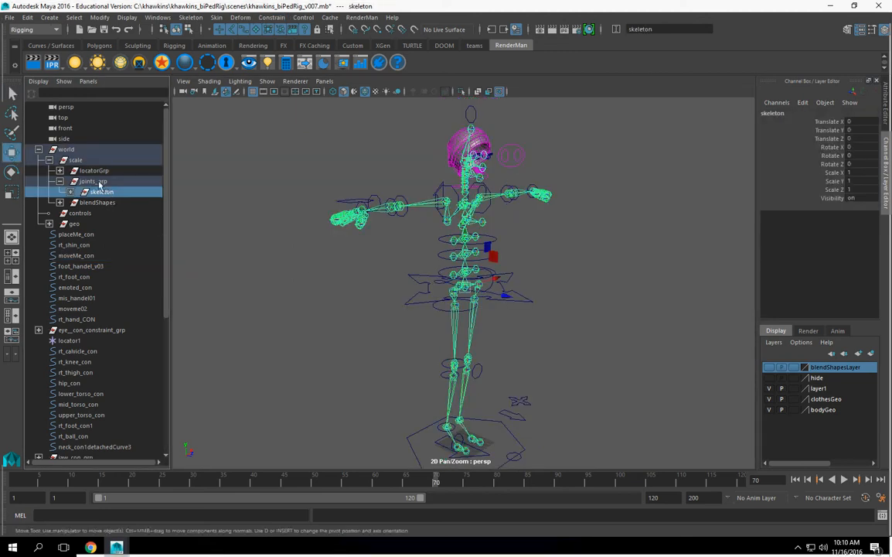
{"action": "scroll", "coordinate": [521, 331], "scroll_direction": "up", "scroll_amount": 3}
{"action": "scroll", "coordinate": [520, 331], "scroll_direction": "up", "scroll_amount": 2}
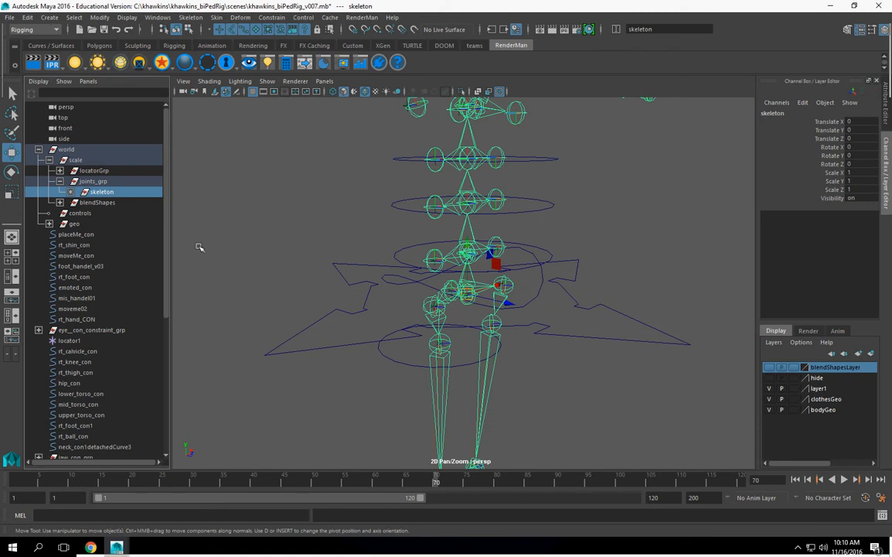
Step: Parent-constrain the skeleton group to the moveMe_con control
{"action": "left_click", "coordinate": [363, 343]}
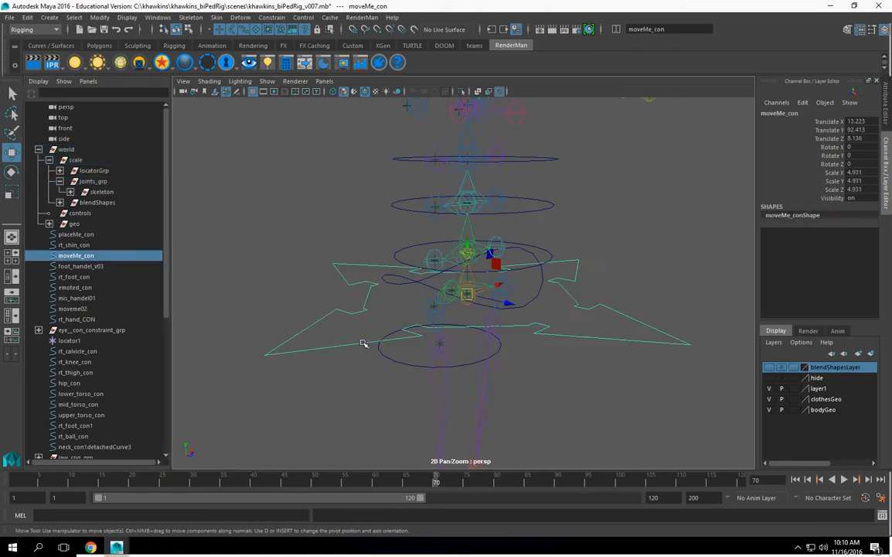
{"action": "left_click", "coordinate": [102, 191], "text": "ctrl"}
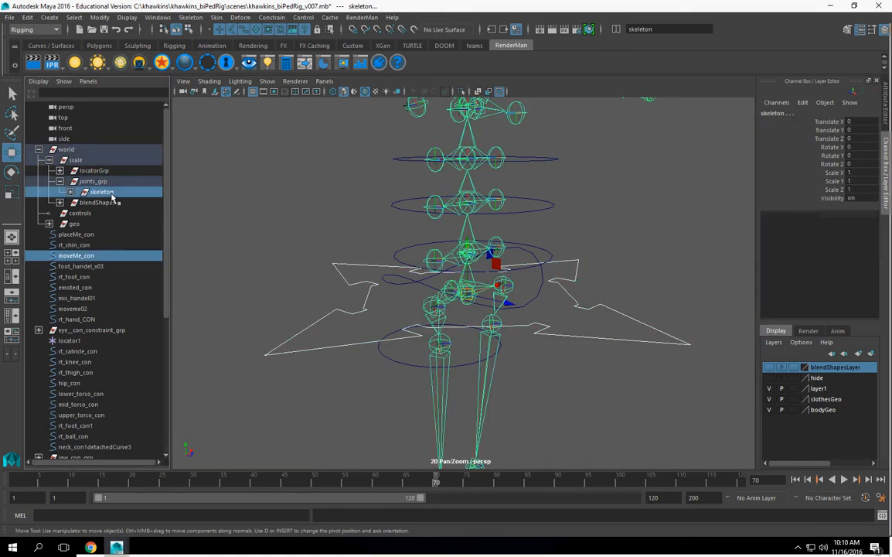
{"action": "left_click", "coordinate": [271, 17]}
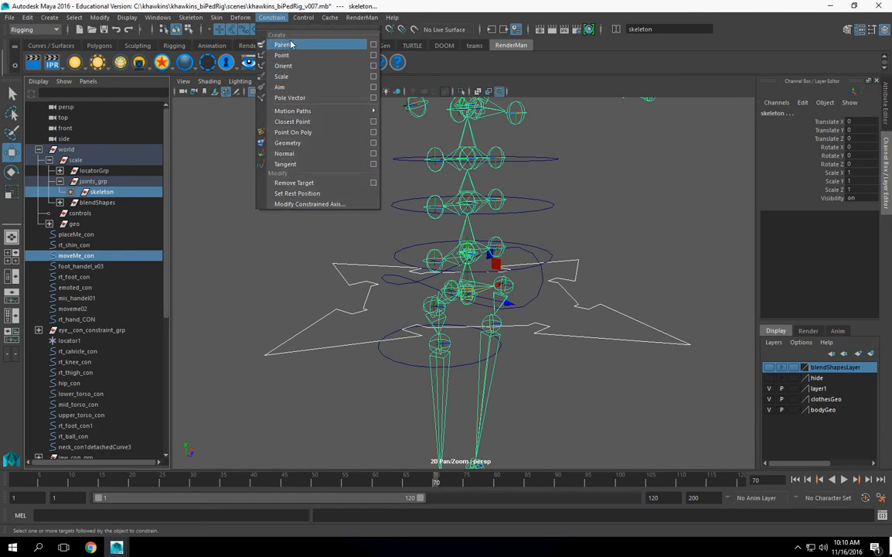
{"action": "left_click", "coordinate": [291, 44]}
Step: Group the moveMe_con control on its own and center the new group's pivot
{"action": "right_click_drag", "start_coordinate": [508, 310], "coordinate": [429, 316], "text": "alt"}
{"action": "middle_click_drag", "start_coordinate": [428, 316], "coordinate": [430, 271], "text": "alt"}
{"action": "right_click_drag", "start_coordinate": [430, 271], "coordinate": [467, 267], "text": "alt"}
{"action": "middle_click_drag", "start_coordinate": [467, 267], "coordinate": [477, 336], "text": "alt"}
{"action": "left_click", "coordinate": [329, 335]}
{"action": "left_click", "coordinate": [377, 242]}
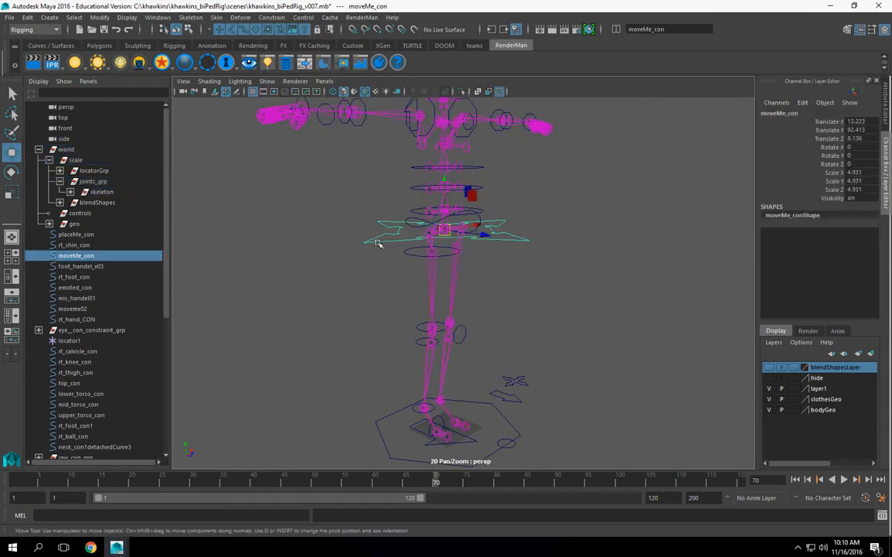
{"action": "key", "text": "ctrl+g"}
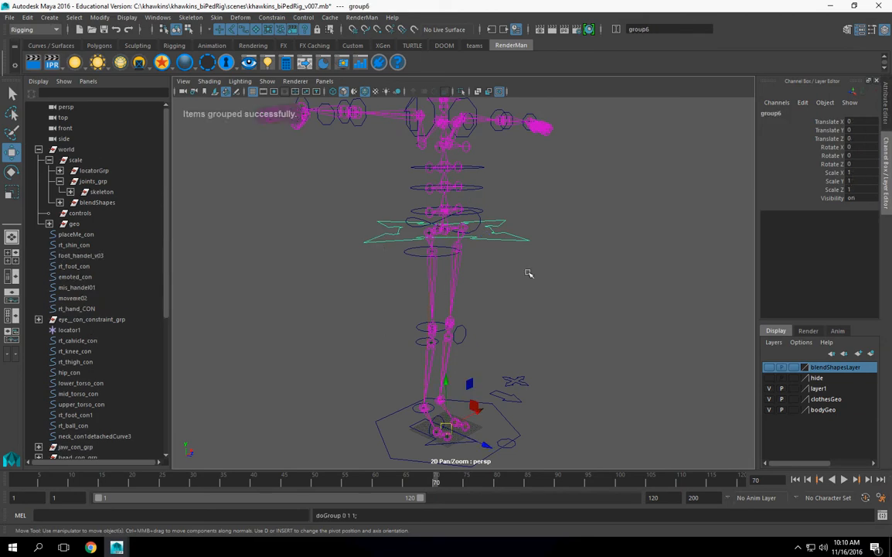
{"action": "left_click", "coordinate": [107, 21]}
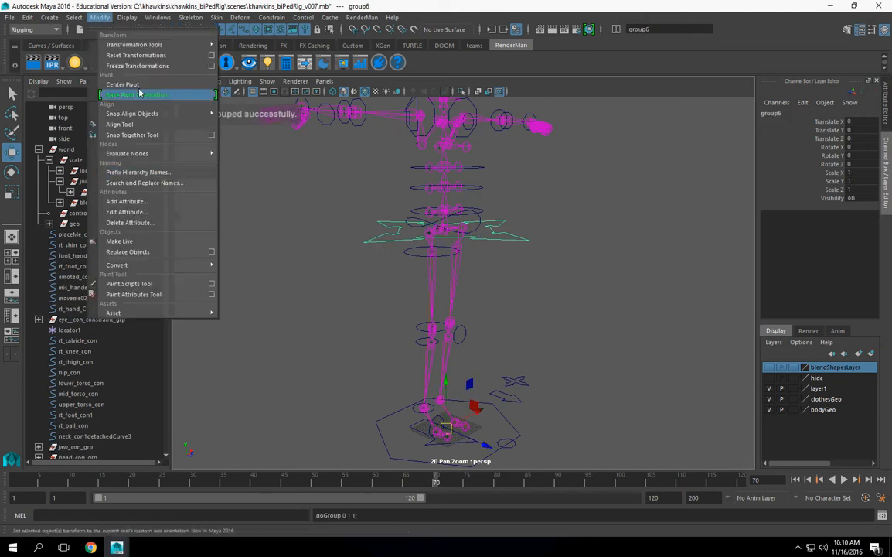
{"action": "left_click", "coordinate": [194, 92]}
Step: Rename the group that contains moveMe_con as moveMeGrp
{"action": "left_click_drag", "start_coordinate": [468, 294], "coordinate": [420, 345], "text": "alt"}
{"action": "right_click_drag", "start_coordinate": [420, 345], "coordinate": [350, 335], "text": "alt"}
{"action": "middle_click_drag", "start_coordinate": [364, 383], "coordinate": [366, 340], "text": "alt"}
{"action": "left_click_drag", "start_coordinate": [375, 378], "coordinate": [374, 366], "text": "alt"}
{"action": "left_click", "coordinate": [400, 385]}
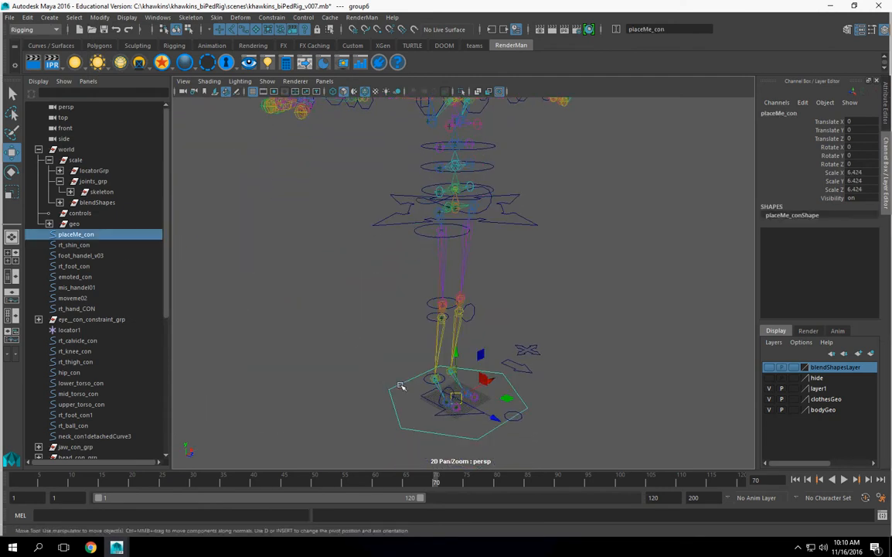
{"action": "left_click", "coordinate": [389, 225]}
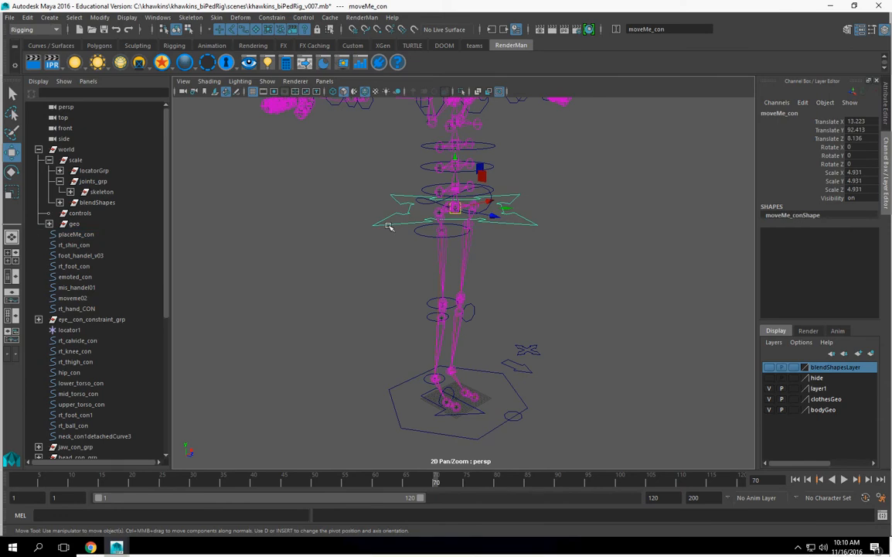
{"action": "key", "text": "ctrl+g"}
{"action": "left_click", "coordinate": [772, 113]}
{"action": "type", "text": "m"}
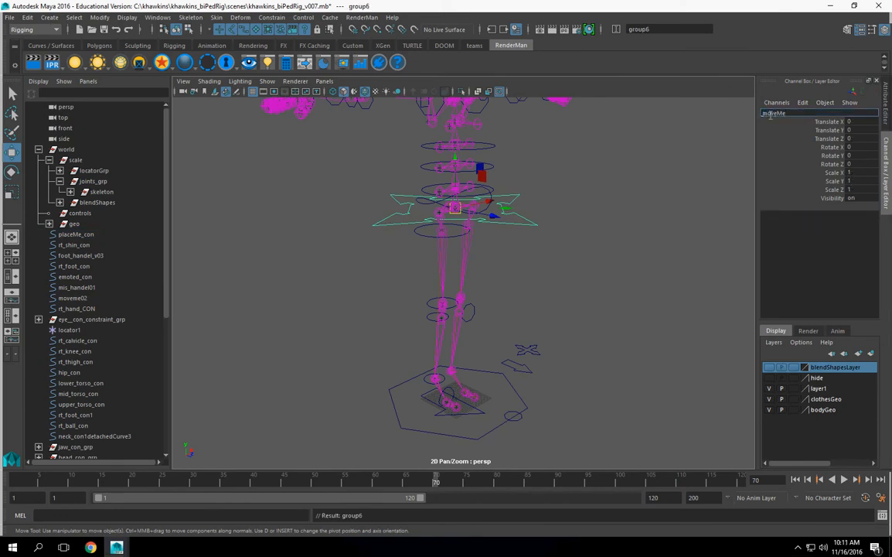
{"action": "key", "text": "Return"}
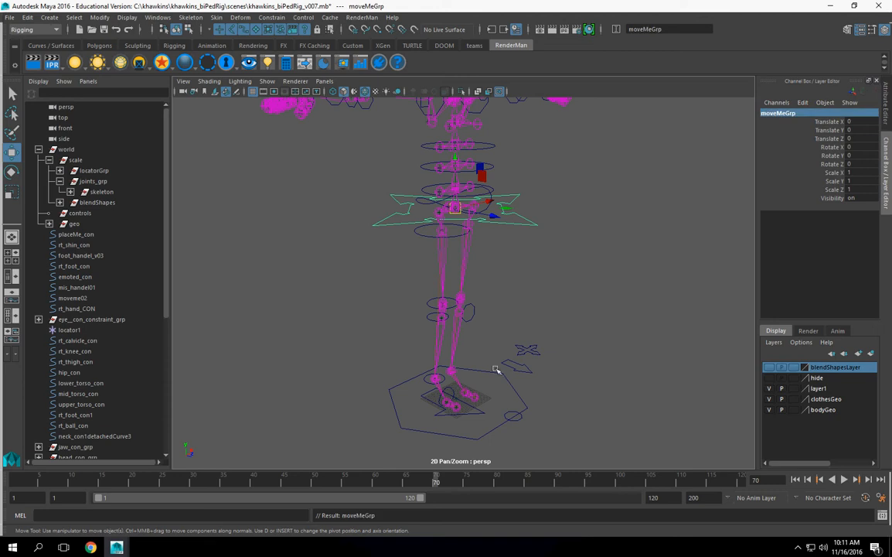
Step: Parent-constrain moveMeGrp to the placeMe_con floor control
{"action": "left_click", "coordinate": [392, 389]}
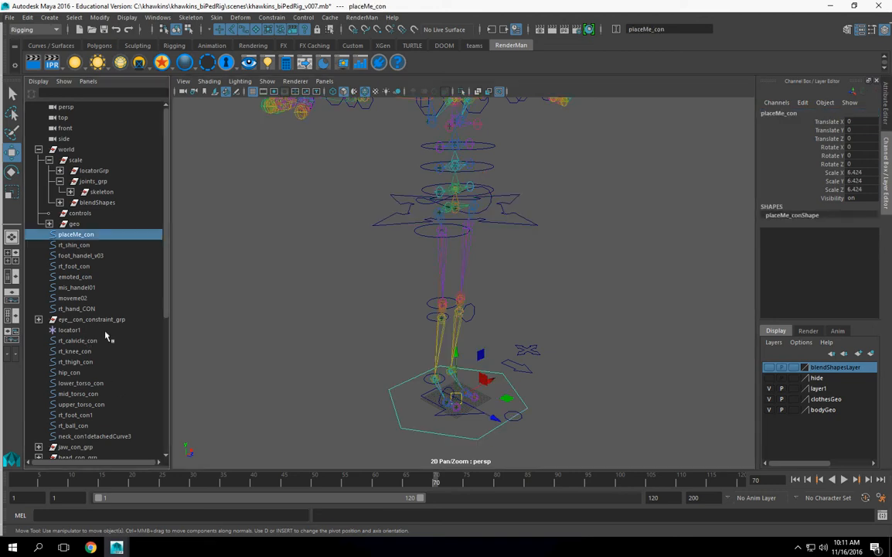
{"action": "scroll", "coordinate": [118, 378], "scroll_direction": "down", "scroll_amount": 7}
{"action": "left_click", "coordinate": [74, 415]}
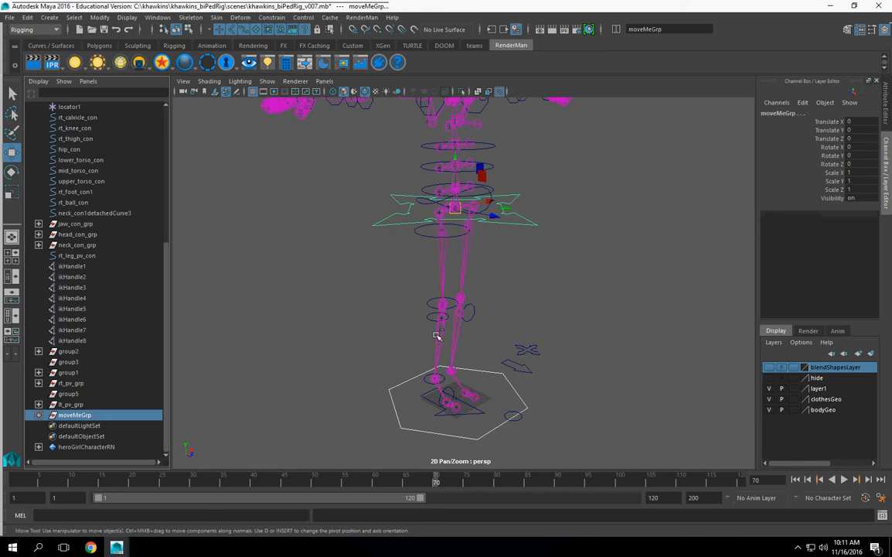
{"action": "left_click", "coordinate": [271, 17]}
{"action": "left_click", "coordinate": [292, 45]}
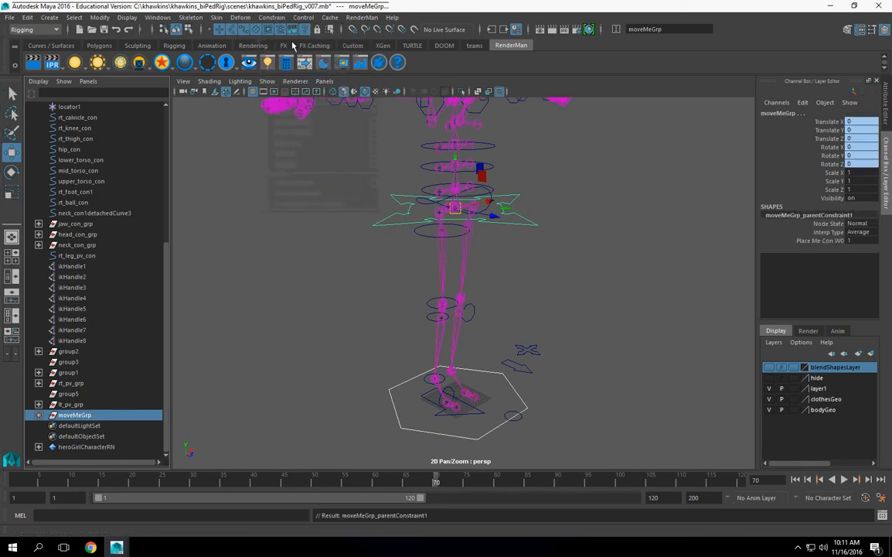
Step: Examine the neck, eye and emote controls around the head by selecting each of them
{"action": "scroll", "coordinate": [446, 380], "scroll_direction": "down", "scroll_amount": 2}
{"action": "left_click_drag", "start_coordinate": [447, 381], "coordinate": [471, 418], "text": "alt"}
{"action": "scroll", "coordinate": [446, 394], "scroll_direction": "up", "scroll_amount": 4}
{"action": "scroll", "coordinate": [472, 418], "scroll_direction": "up", "scroll_amount": 5}
{"action": "middle_click_drag", "start_coordinate": [471, 418], "coordinate": [515, 406], "text": "alt"}
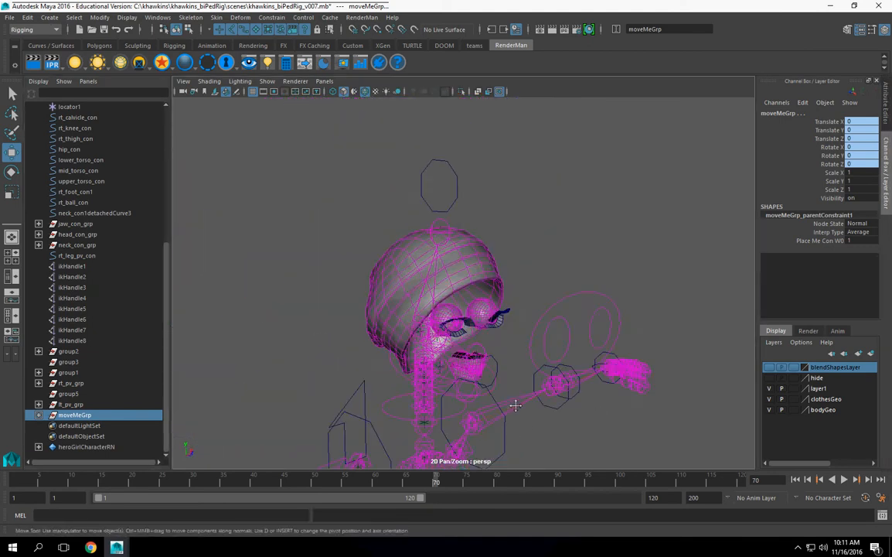
{"action": "left_click_drag", "start_coordinate": [516, 405], "coordinate": [418, 328], "text": "alt"}
{"action": "left_click", "coordinate": [408, 325]}
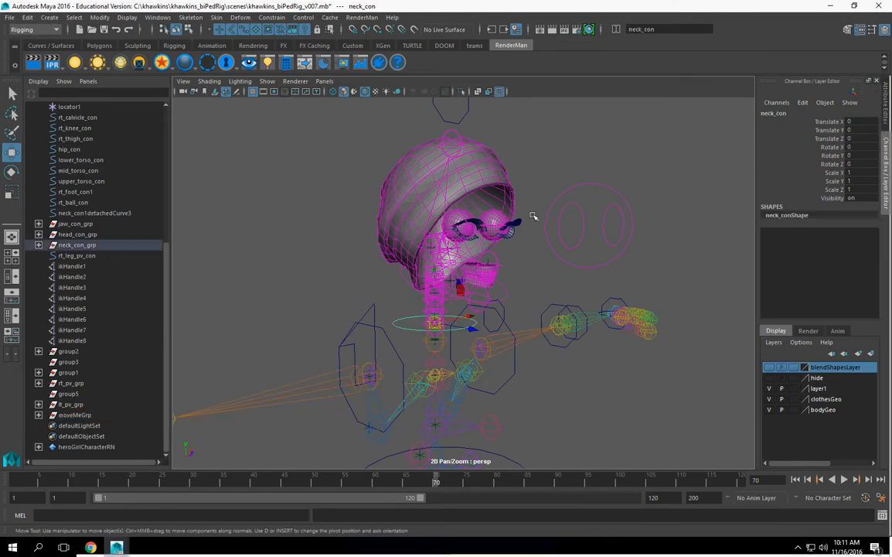
{"action": "left_click", "coordinate": [498, 178]}
{"action": "left_click", "coordinate": [555, 206]}
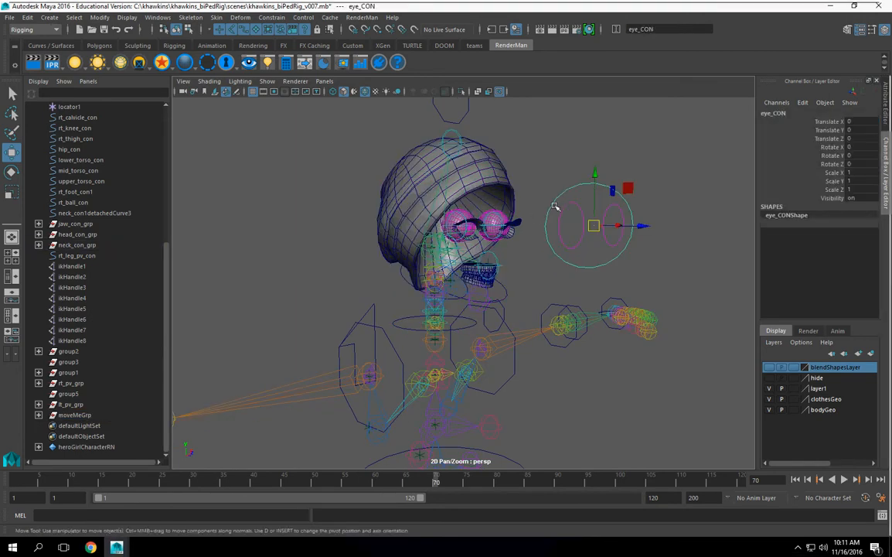
{"action": "left_click", "coordinate": [464, 118]}
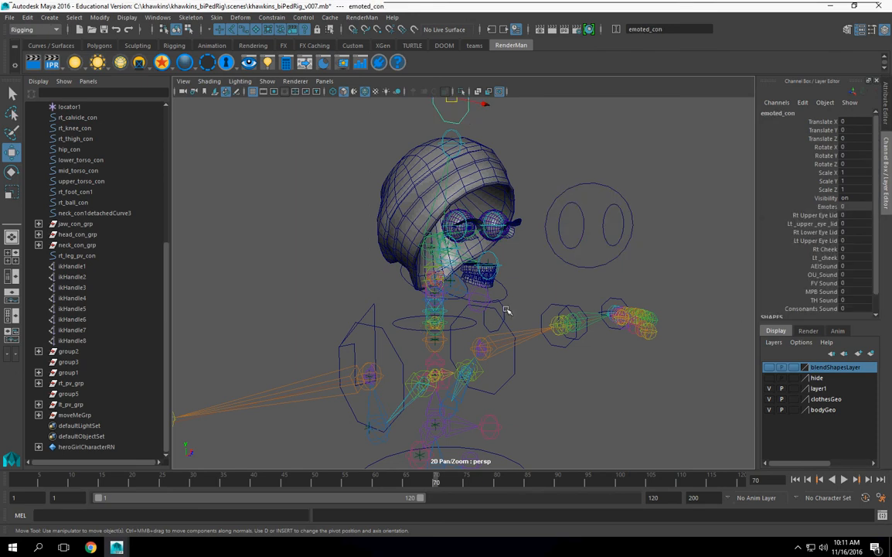
Step: Look over the remaining rig controls from the torso down to the feet
{"action": "scroll", "coordinate": [526, 294], "scroll_direction": "down", "scroll_amount": 6}
{"action": "middle_click_drag", "start_coordinate": [520, 433], "coordinate": [511, 334], "text": "alt"}
{"action": "middle_click_drag", "start_coordinate": [511, 402], "coordinate": [474, 369], "text": "alt"}
{"action": "scroll", "coordinate": [474, 369], "scroll_direction": "up", "scroll_amount": 4}
{"action": "middle_click_drag", "start_coordinate": [475, 218], "coordinate": [491, 382], "text": "alt"}
{"action": "middle_click_drag", "start_coordinate": [494, 430], "coordinate": [488, 360], "text": "alt"}
{"action": "scroll", "coordinate": [475, 317], "scroll_direction": "down", "scroll_amount": 4}
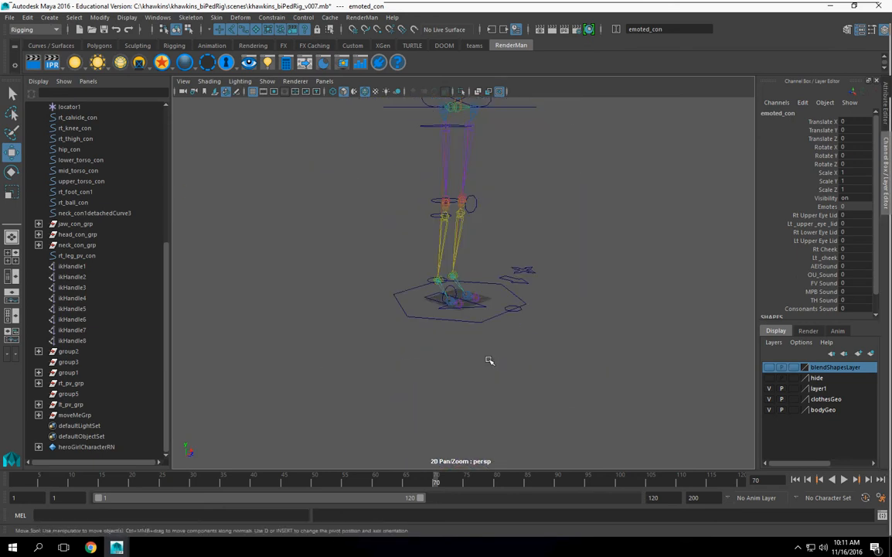
Step: Add a displayable float attribute named feetCons to the right foot control, rt_foot_con
{"action": "scroll", "coordinate": [495, 340], "scroll_direction": "up", "scroll_amount": 2}
{"action": "left_click", "coordinate": [491, 317]}
{"action": "scroll", "coordinate": [515, 306], "scroll_direction": "up", "scroll_amount": 2}
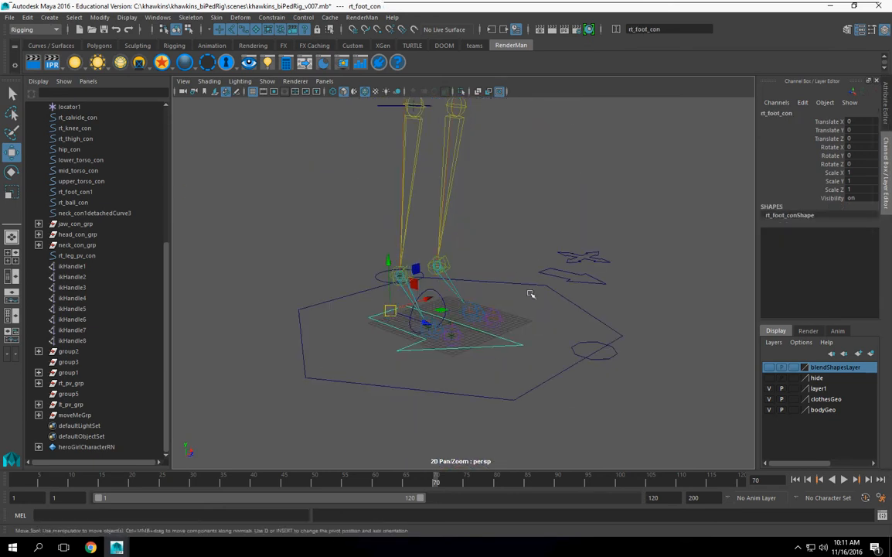
{"action": "left_click", "coordinate": [99, 17]}
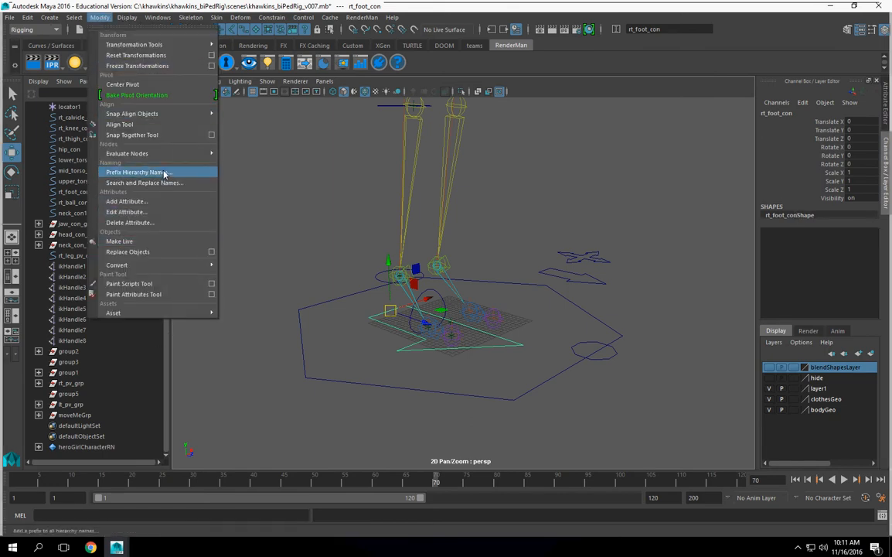
{"action": "left_click", "coordinate": [127, 201]}
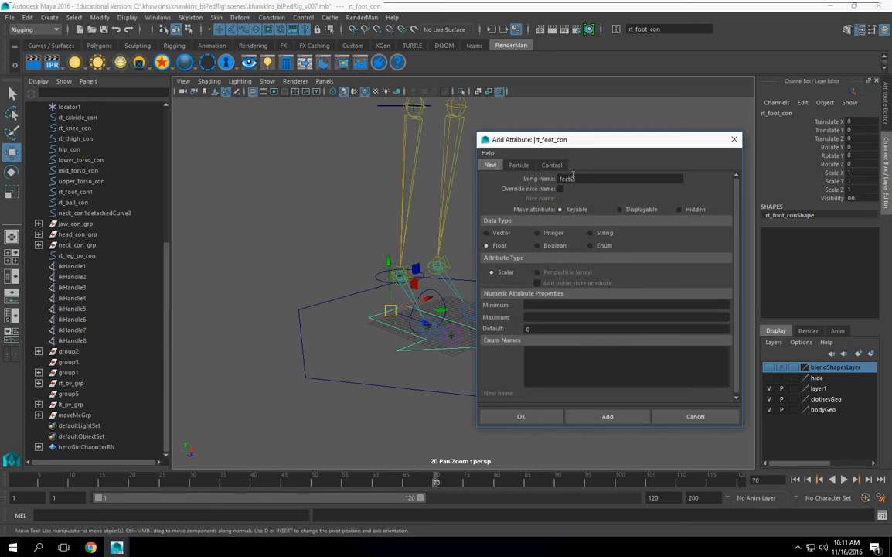
{"action": "left_click", "coordinate": [560, 188]}
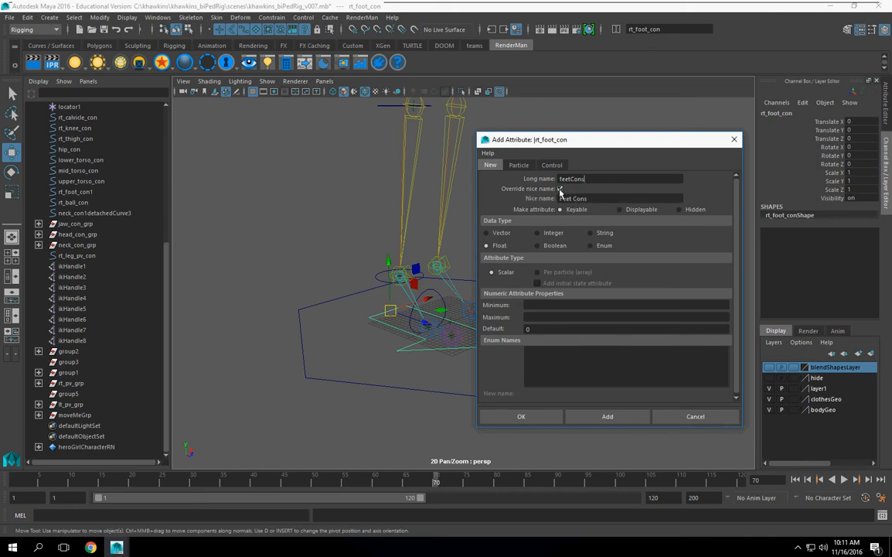
{"action": "left_click", "coordinate": [560, 187]}
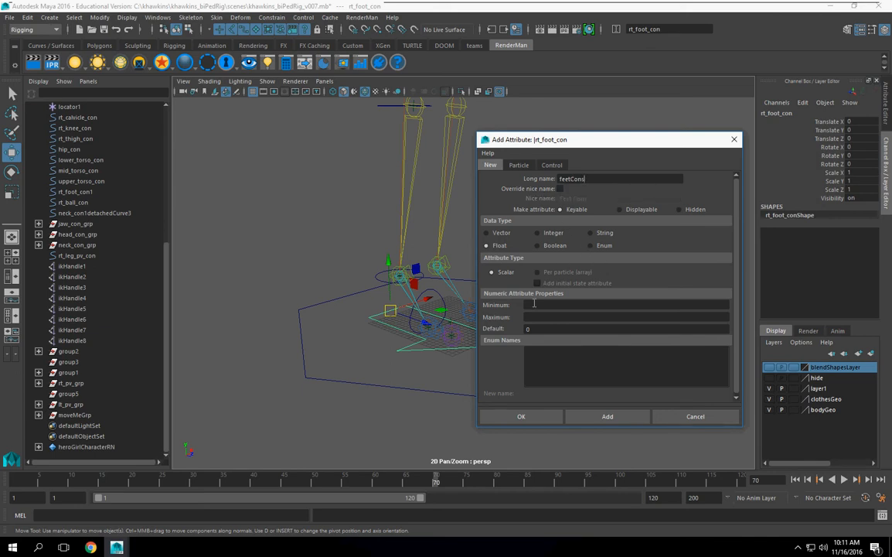
{"action": "left_click", "coordinate": [631, 208]}
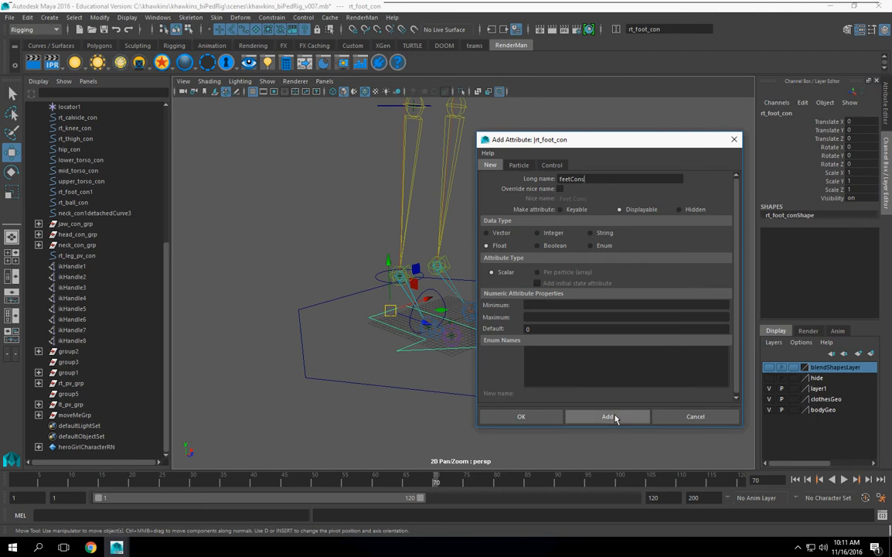
{"action": "left_click", "coordinate": [607, 417]}
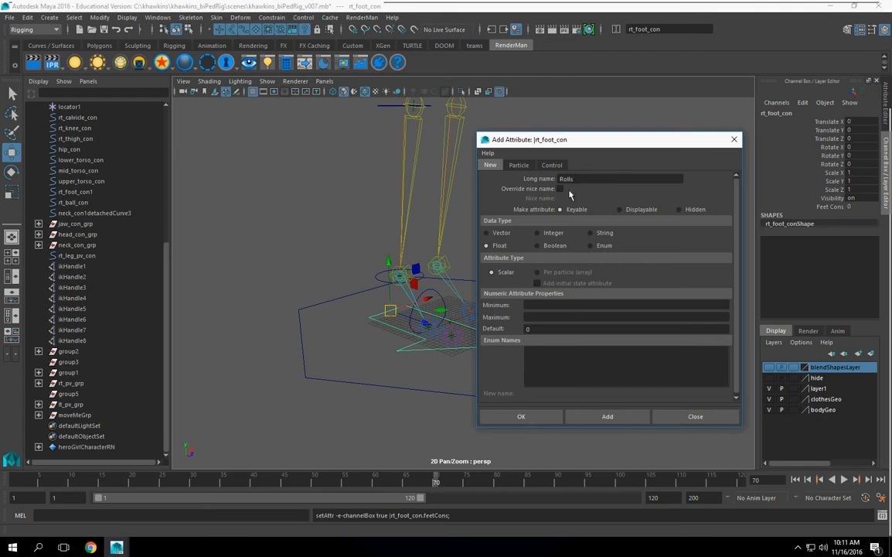
Step: Add a Rolls attribute to rt_foot_con, undoing the keyable version and adding it again as displayable
{"action": "left_click", "coordinate": [619, 416]}
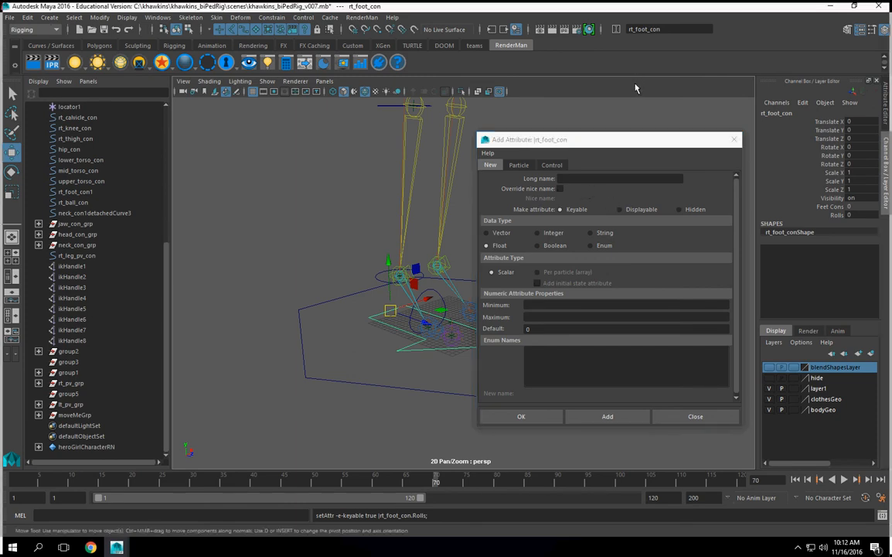
{"action": "key", "text": "ctrl+z"}
{"action": "left_click", "coordinate": [592, 180]}
{"action": "type", "text": "Rolls"}
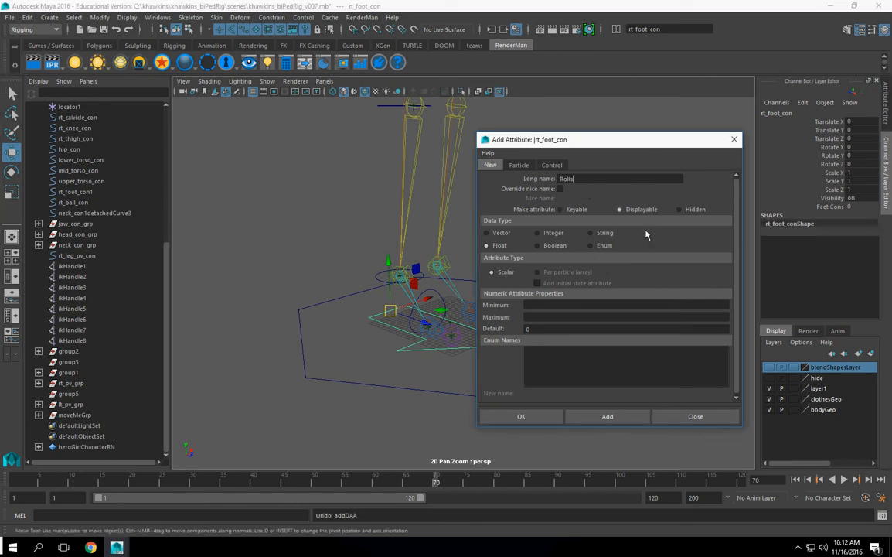
{"action": "left_click", "coordinate": [587, 415]}
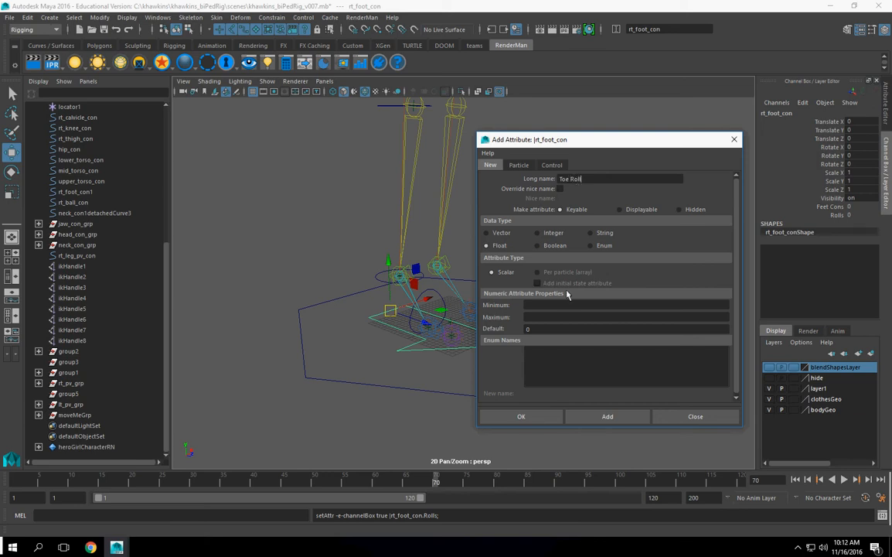
Step: Add keyable float attributes named Toe Roll, Heel Roll and Ball Roll to rt_foot_con
{"action": "left_click", "coordinate": [560, 188]}
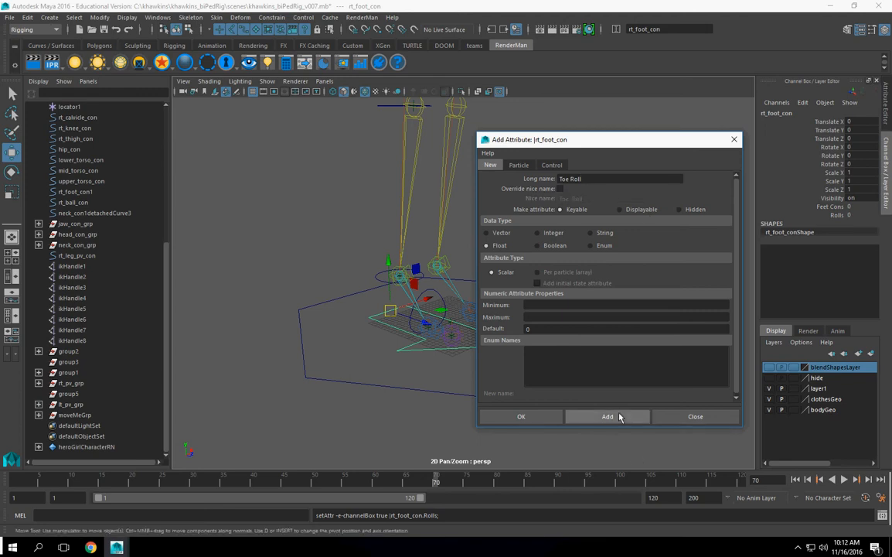
{"action": "left_click", "coordinate": [620, 416]}
{"action": "left_click", "coordinate": [590, 179]}
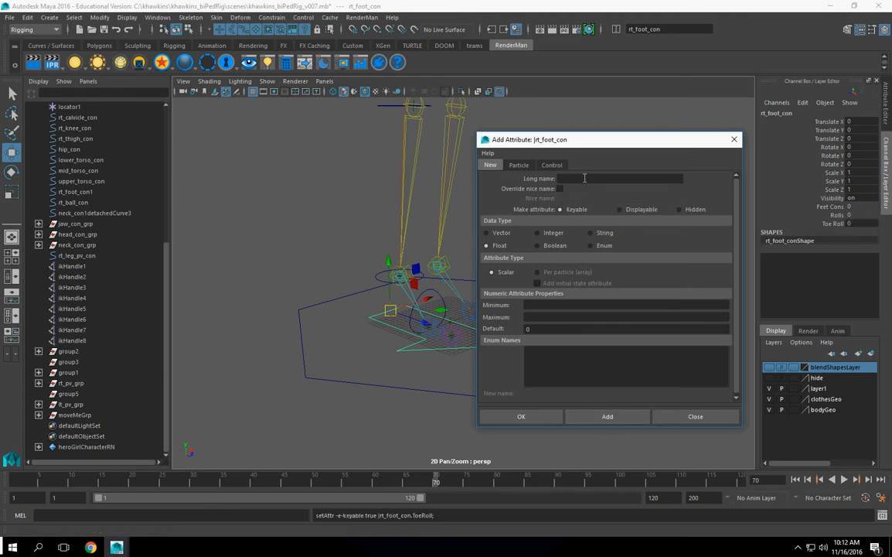
{"action": "left_click", "coordinate": [593, 417]}
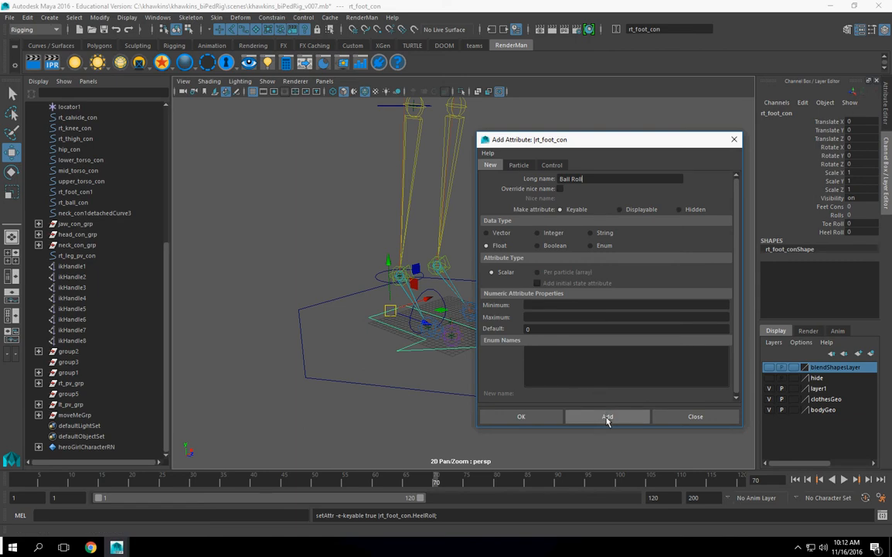
{"action": "left_click", "coordinate": [608, 418]}
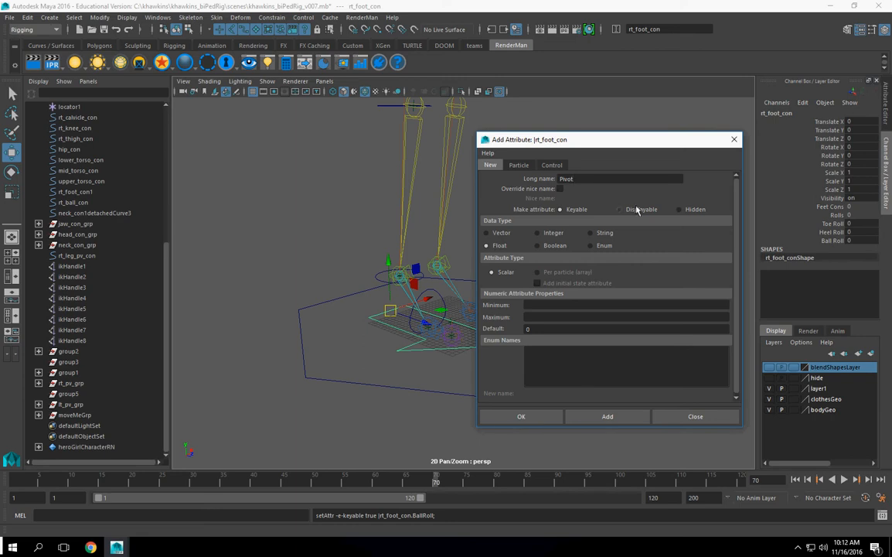
Step: Add a displayable Pivot attribute plus keyable Toe Pivot and Heel Pivot attributes to rt_foot_con
{"action": "left_click", "coordinate": [608, 417]}
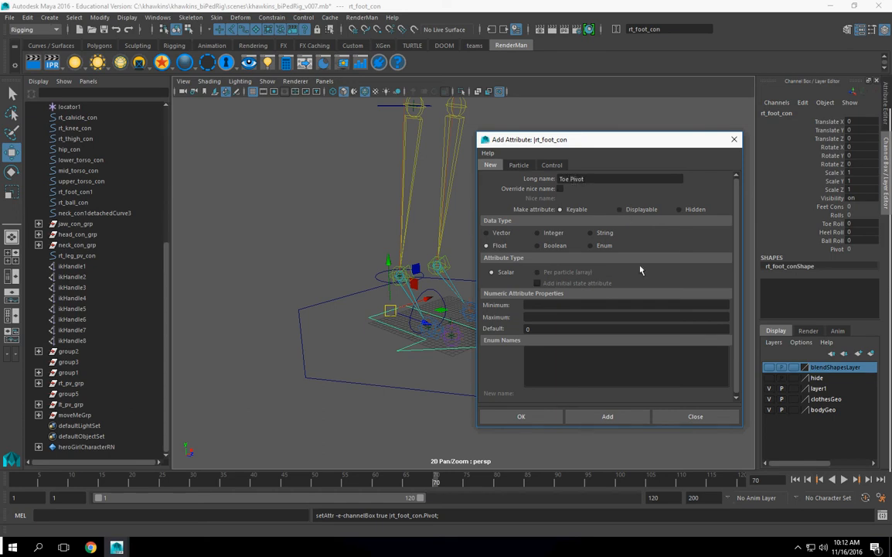
{"action": "left_click", "coordinate": [608, 418]}
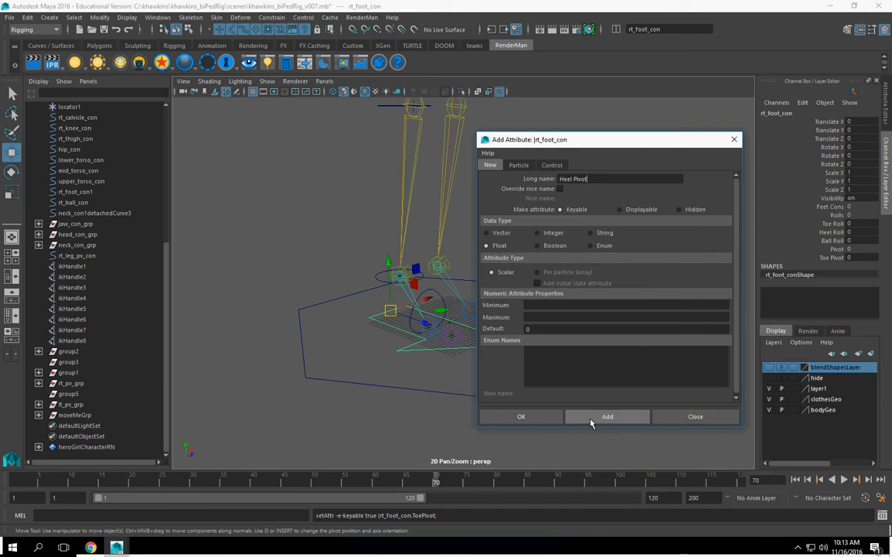
{"action": "left_click", "coordinate": [590, 420]}
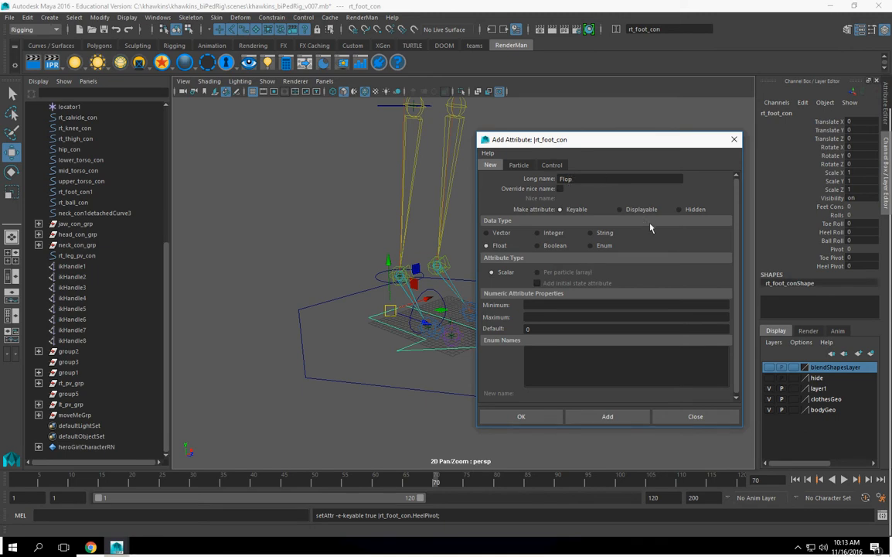
Step: Add a displayable Flop attribute and a keyable Toe Flop attribute to rt_foot_con
{"action": "left_click", "coordinate": [607, 417]}
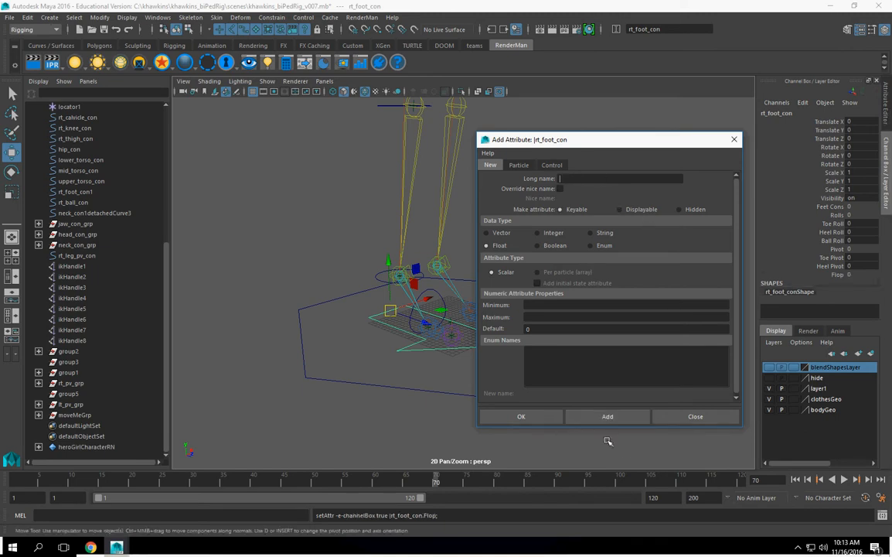
{"action": "left_click", "coordinate": [582, 181]}
{"action": "type", "text": "Toe Flop"}
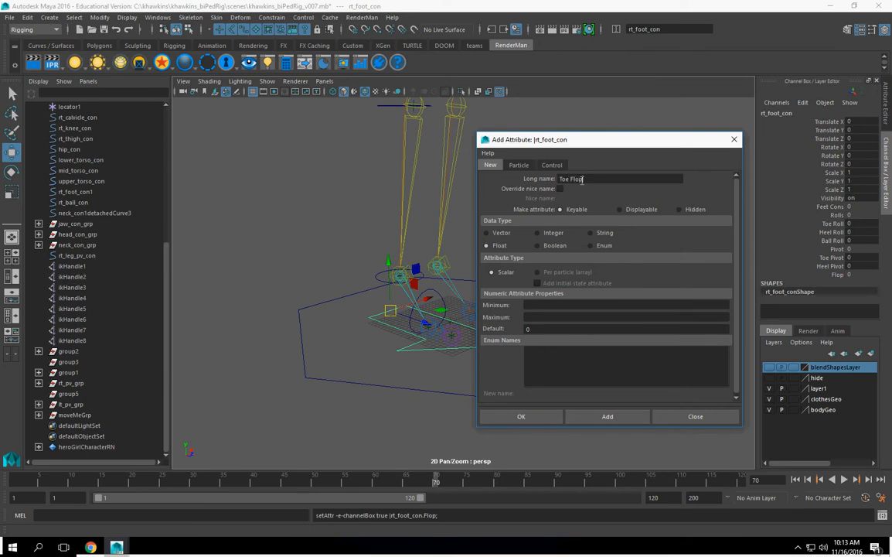
{"action": "left_click", "coordinate": [604, 421]}
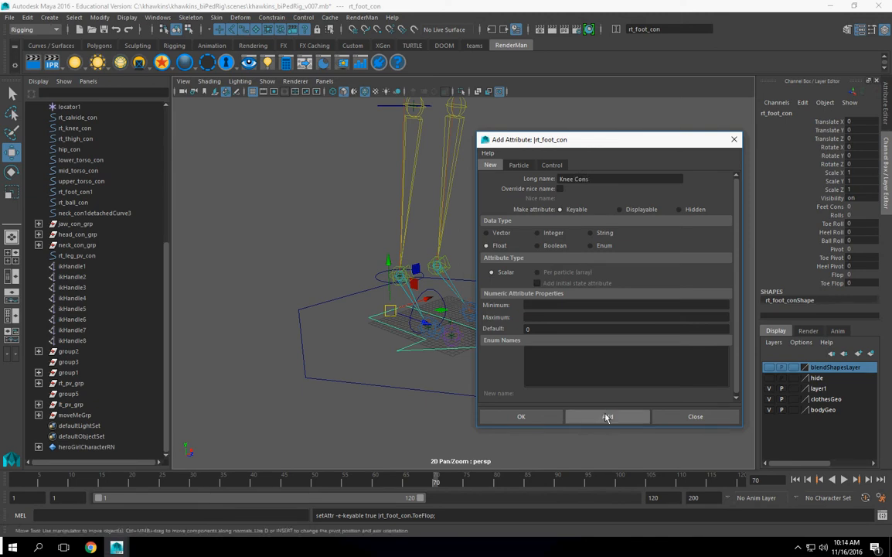
{"action": "left_click", "coordinate": [607, 417]}
{"action": "left_click", "coordinate": [627, 85]}
{"action": "key", "text": "ctrl+z"}
{"action": "left_click", "coordinate": [568, 178]}
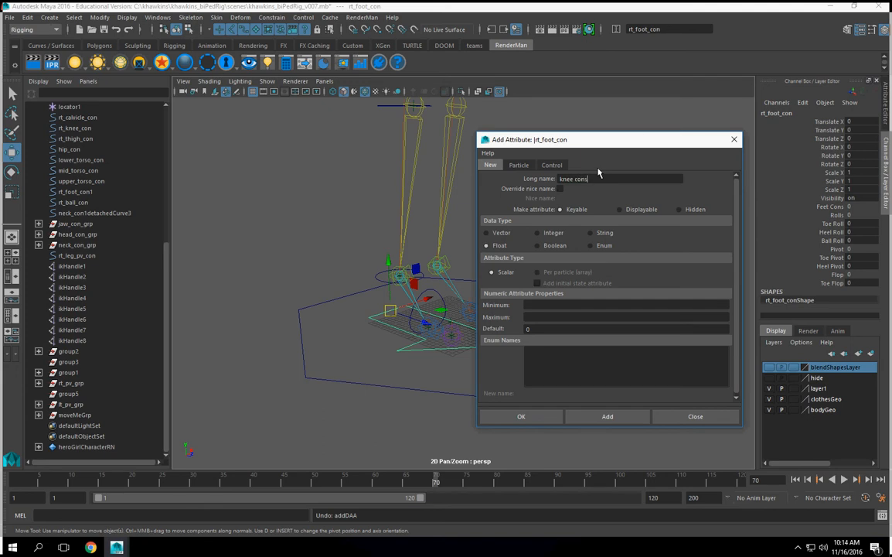
{"action": "type", "text": "knee cons"}
{"action": "left_click", "coordinate": [607, 416]}
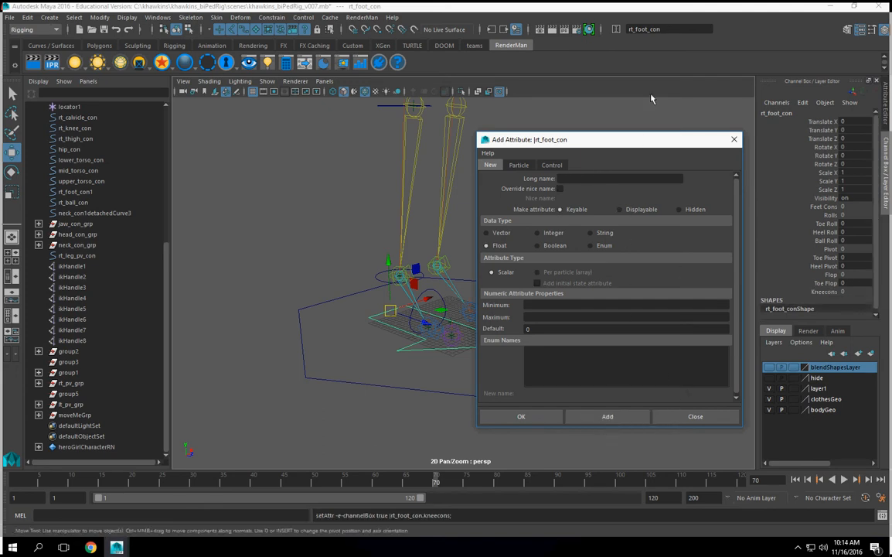
{"action": "left_click", "coordinate": [586, 84]}
{"action": "key", "text": "ctrl+z"}
Step: Add a displayable float attribute named Knee Cons to rt_foot_con
{"action": "left_click", "coordinate": [576, 177]}
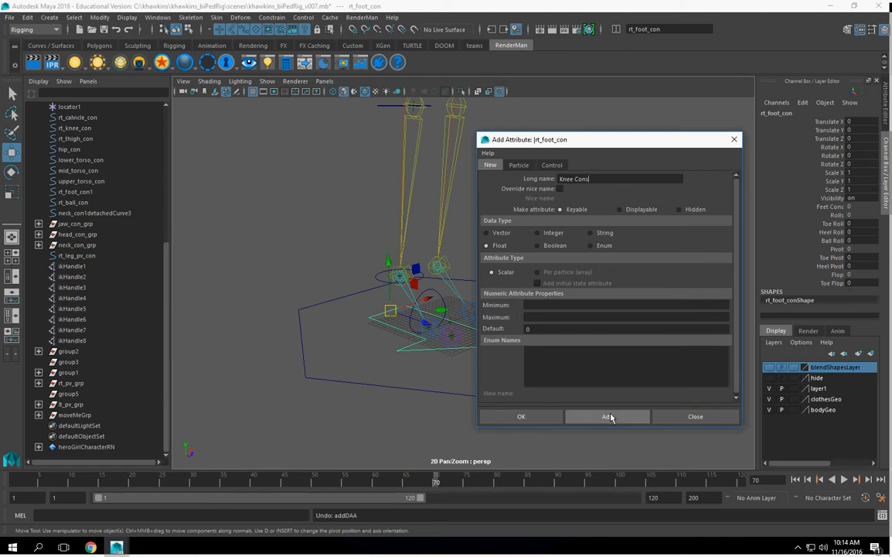
{"action": "left_click", "coordinate": [620, 209]}
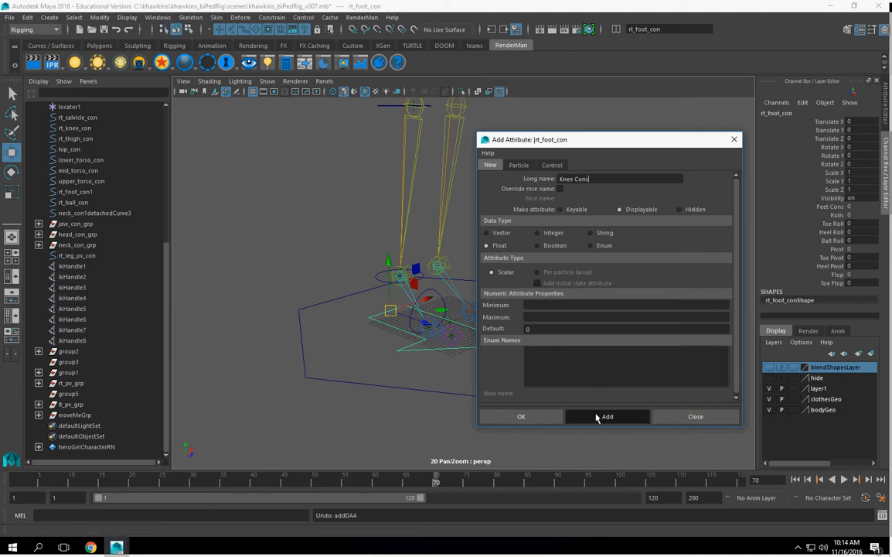
{"action": "left_click", "coordinate": [594, 416]}
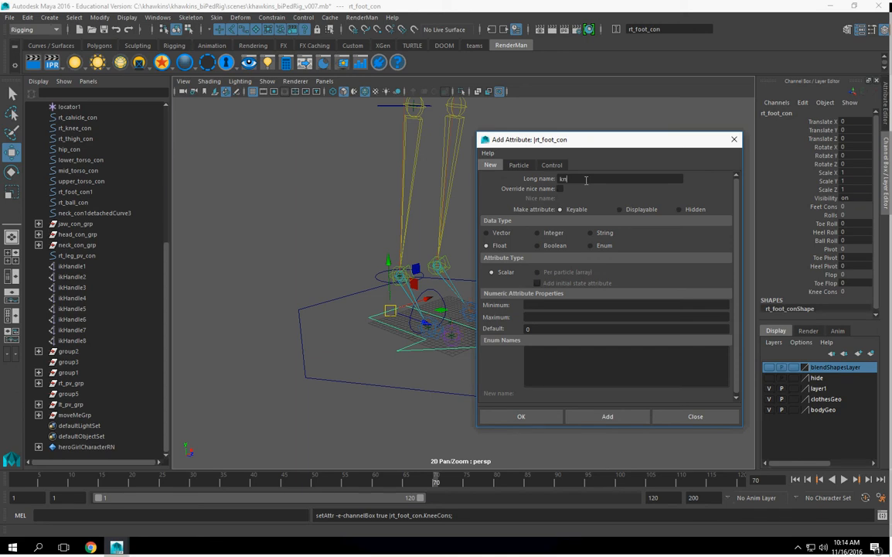
Step: Add keyable knee and amt attributes to rt_foot_con and finish adding attributes
{"action": "left_click", "coordinate": [619, 419]}
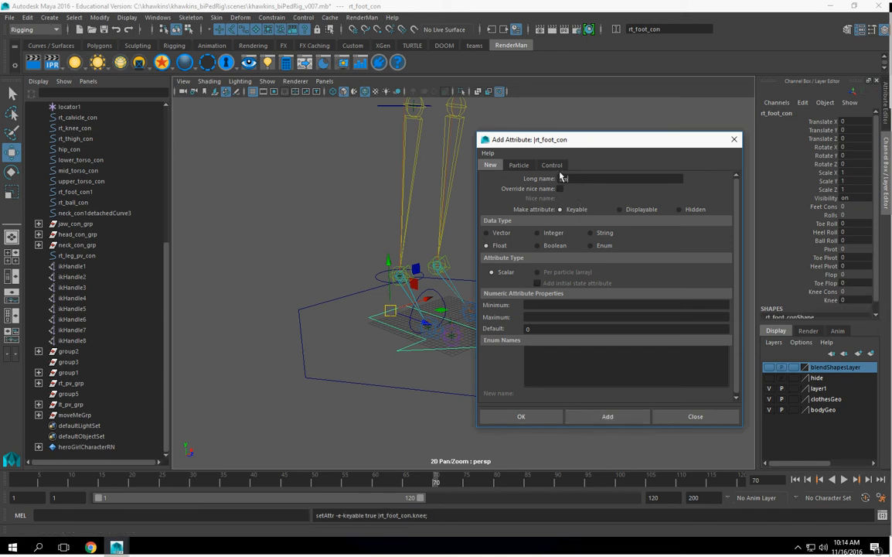
{"action": "left_click", "coordinate": [607, 416]}
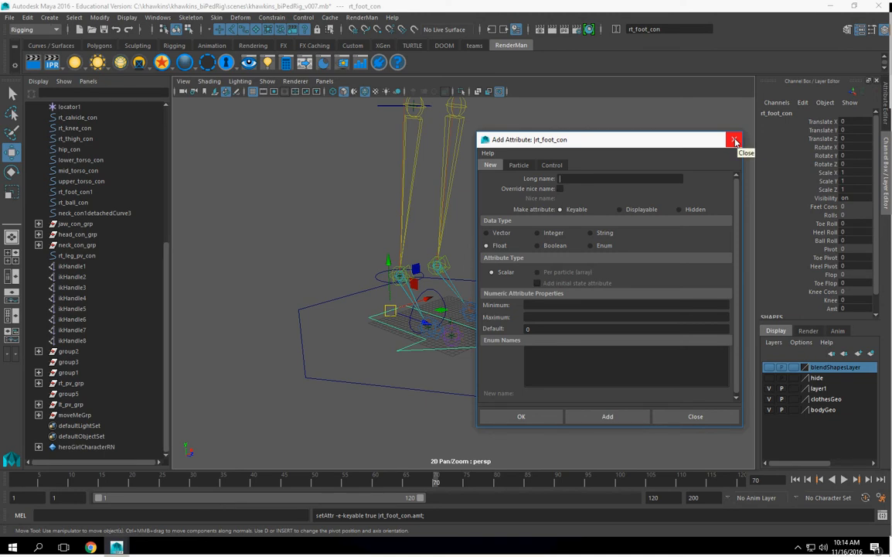
{"action": "left_click", "coordinate": [735, 141]}
Step: Select the right foot control's arrow-shaped curve and put it in its own group
{"action": "right_click_drag", "start_coordinate": [614, 315], "coordinate": [468, 321], "text": "alt"}
{"action": "left_click_drag", "start_coordinate": [468, 321], "coordinate": [526, 323], "text": "alt"}
{"action": "right_click_drag", "start_coordinate": [526, 323], "coordinate": [547, 324], "text": "alt"}
{"action": "middle_click_drag", "start_coordinate": [267, 367], "coordinate": [472, 309], "text": "alt"}
{"action": "right_click_drag", "start_coordinate": [472, 309], "coordinate": [533, 330], "text": "alt"}
{"action": "middle_click_drag", "start_coordinate": [533, 330], "coordinate": [501, 354], "text": "alt"}
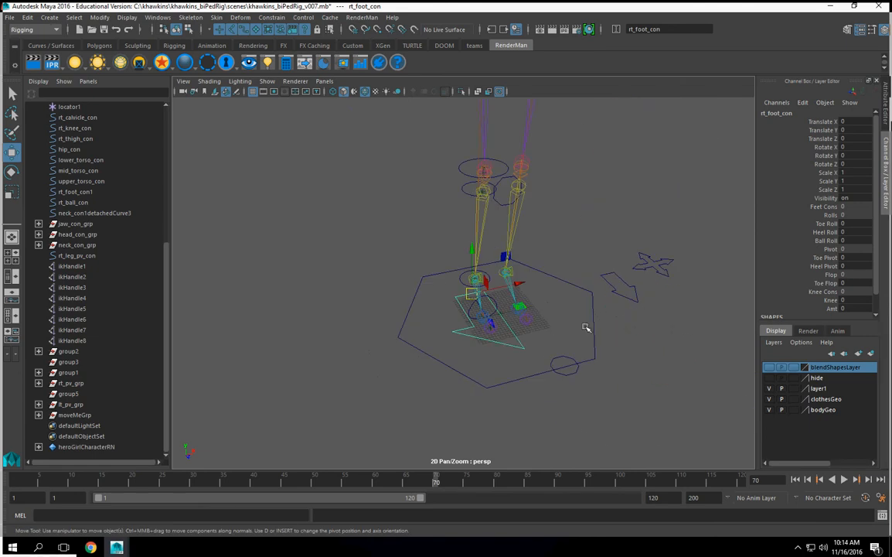
{"action": "left_click", "coordinate": [432, 332]}
{"action": "left_click", "coordinate": [461, 335]}
{"action": "key", "text": "ctrl+g"}
Step: Mirror the right foot control's group to the other foot using Duplicate Special with a Scale X of -1
{"action": "right_click_drag", "start_coordinate": [408, 333], "coordinate": [545, 346], "text": "alt"}
{"action": "middle_click_drag", "start_coordinate": [545, 345], "coordinate": [458, 304], "text": "alt"}
{"action": "right_click_drag", "start_coordinate": [458, 305], "coordinate": [359, 288], "text": "alt"}
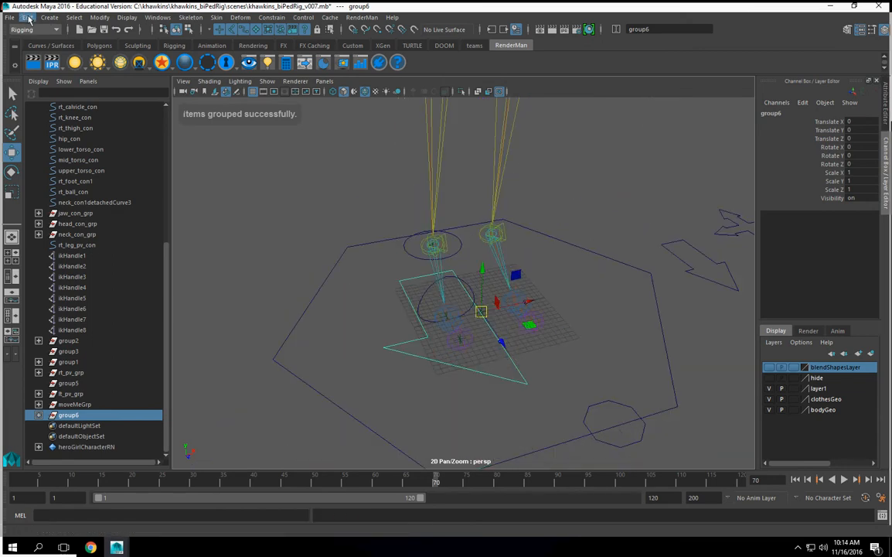
{"action": "left_click", "coordinate": [29, 17]}
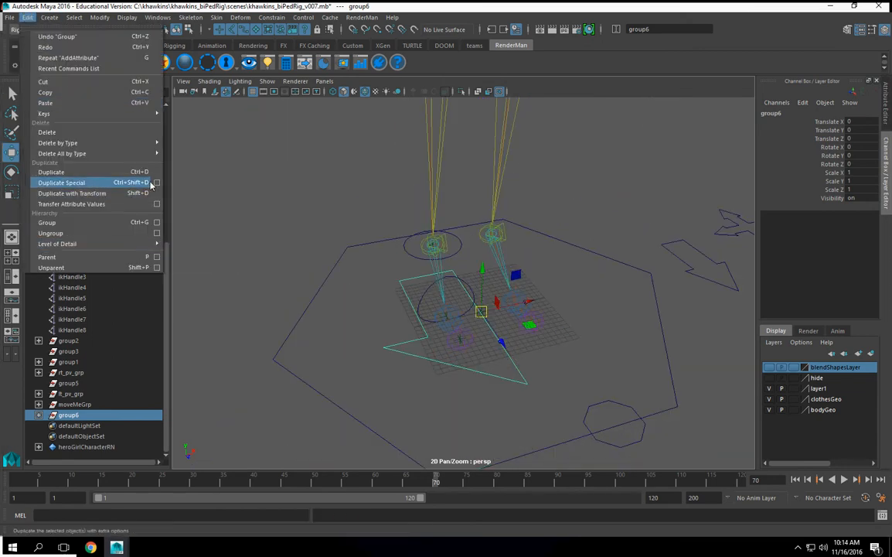
{"action": "left_click", "coordinate": [156, 183]}
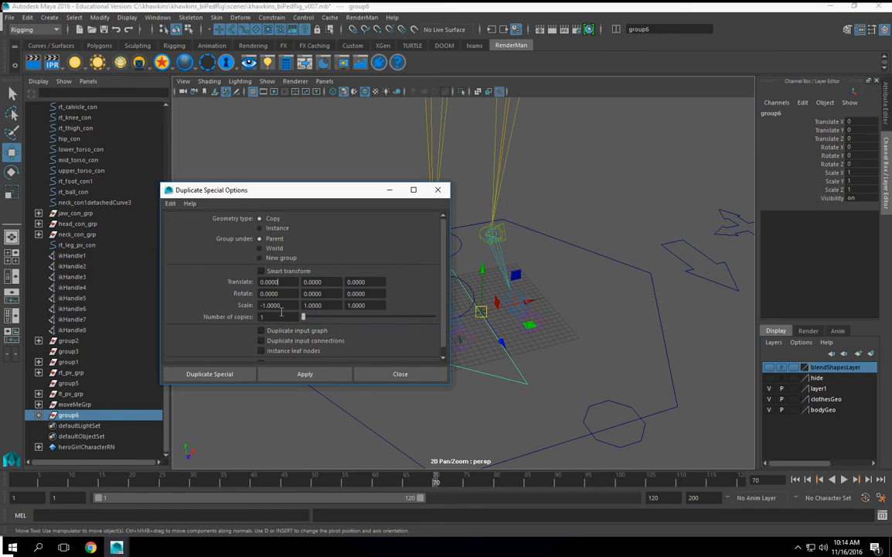
{"action": "left_click", "coordinate": [305, 373]}
{"action": "left_click", "coordinate": [438, 189]}
Step: Rename the mirrored foot control lt_foot_con and unparent both foot controls from their groups
{"action": "left_click", "coordinate": [571, 301]}
{"action": "double_click", "coordinate": [776, 114]}
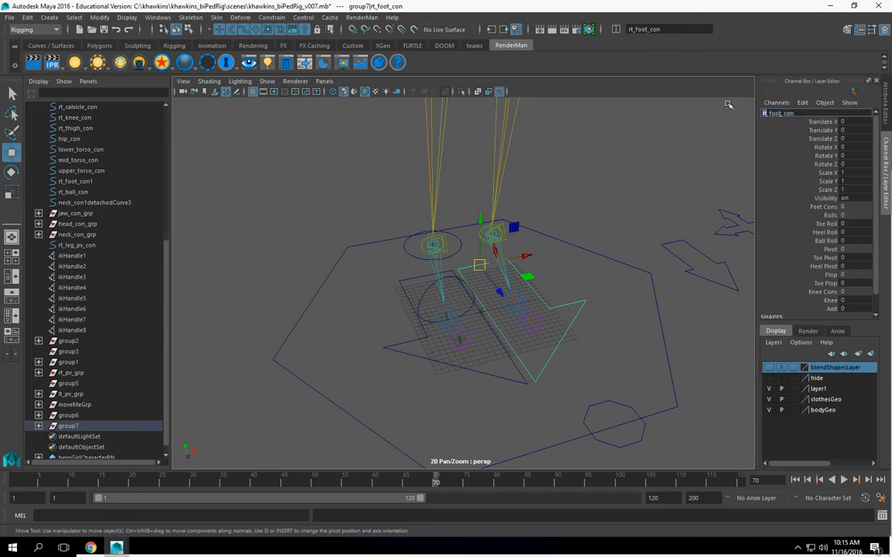
{"action": "key", "text": "Return"}
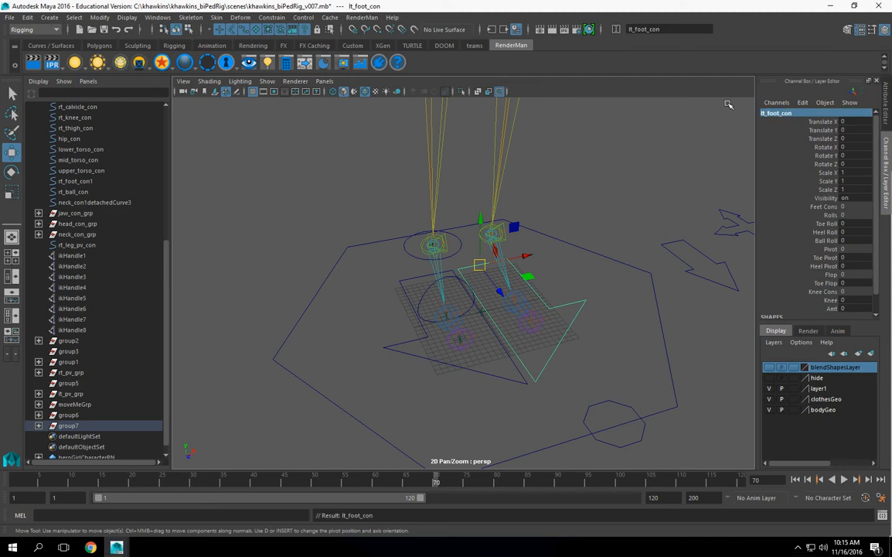
{"action": "left_click", "coordinate": [516, 381], "text": "shift"}
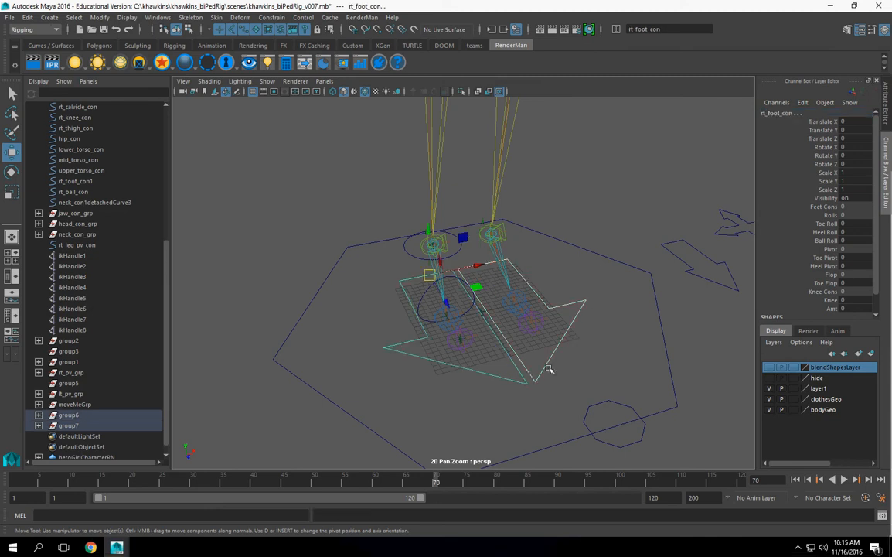
{"action": "key", "text": "shift+p"}
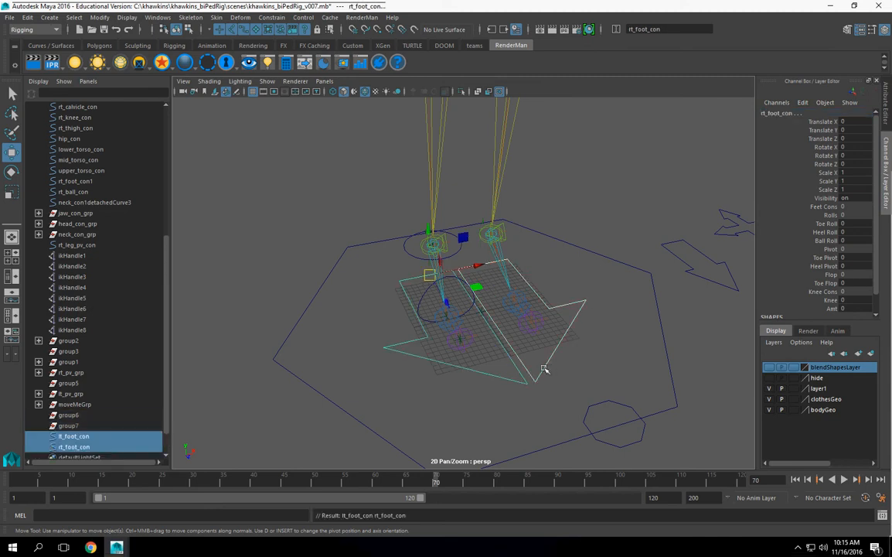
Step: Freeze the transformations of both foot controls, lt_foot_con and rt_foot_con
{"action": "left_click", "coordinate": [100, 17]}
{"action": "left_click", "coordinate": [130, 70]}
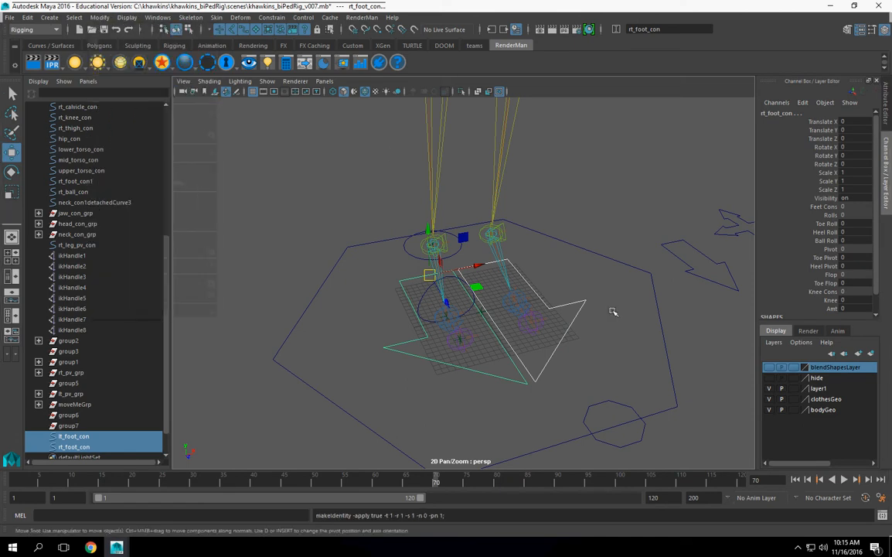
Step: Select the right foot's ankle, ball and toe IK handles and group them
{"action": "left_click_drag", "start_coordinate": [620, 307], "coordinate": [495, 353], "text": "alt"}
{"action": "scroll", "coordinate": [495, 353], "scroll_direction": "up", "scroll_amount": 6}
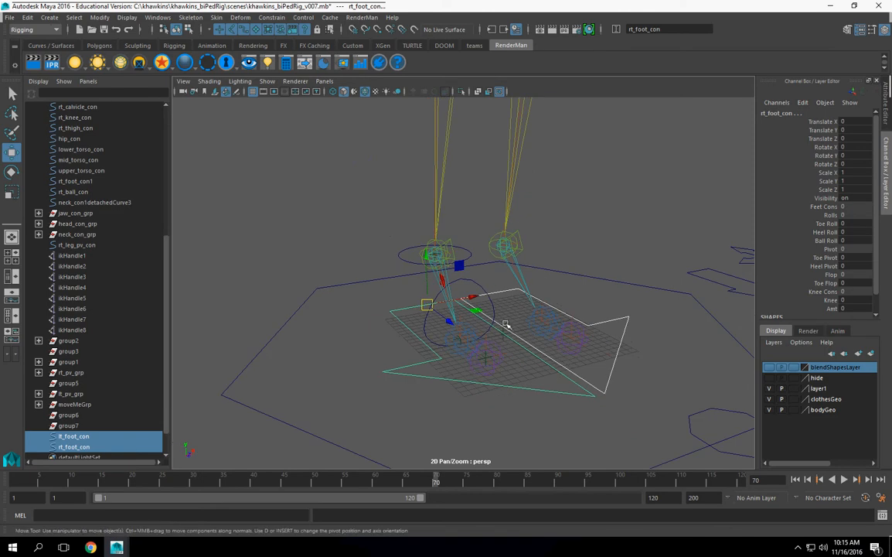
{"action": "scroll", "coordinate": [516, 283], "scroll_direction": "down", "scroll_amount": 6}
{"action": "middle_click_drag", "start_coordinate": [515, 283], "coordinate": [488, 327], "text": "alt"}
{"action": "right_click_drag", "start_coordinate": [488, 326], "coordinate": [568, 355], "text": "alt"}
{"action": "middle_click_drag", "start_coordinate": [483, 431], "coordinate": [533, 372], "text": "alt"}
{"action": "scroll", "coordinate": [533, 348], "scroll_direction": "up", "scroll_amount": 5}
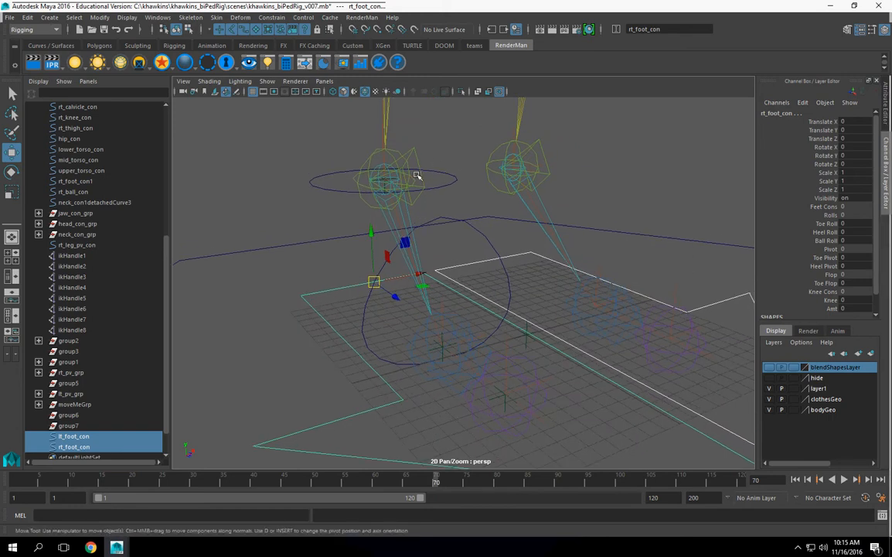
{"action": "left_click", "coordinate": [420, 178]}
{"action": "key", "text": "f"}
{"action": "middle_click_drag", "start_coordinate": [534, 313], "coordinate": [474, 257], "text": "alt"}
{"action": "right_click_drag", "start_coordinate": [475, 257], "coordinate": [510, 362], "text": "alt"}
{"action": "left_click", "coordinate": [388, 209]}
{"action": "key", "text": "ctrl+z"}
{"action": "middle_click_drag", "start_coordinate": [509, 362], "coordinate": [507, 311], "text": "alt"}
{"action": "right_click_drag", "start_coordinate": [508, 310], "coordinate": [501, 333], "text": "alt"}
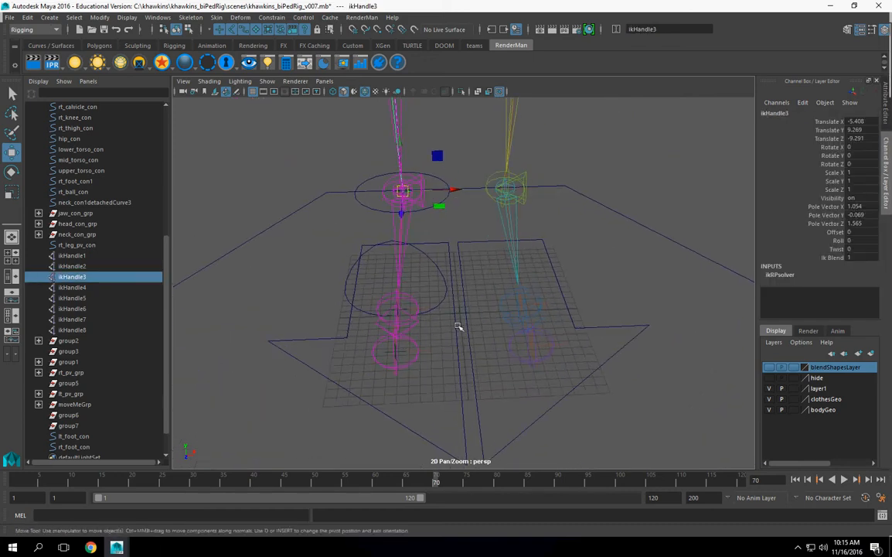
{"action": "left_click", "coordinate": [424, 307], "text": "shift"}
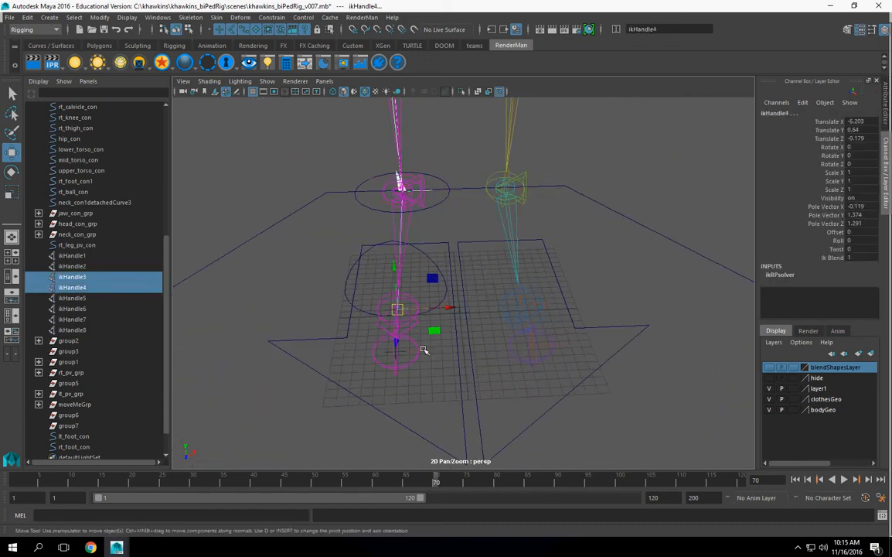
{"action": "left_click", "coordinate": [424, 349], "text": "shift"}
{"action": "left_click_drag", "start_coordinate": [456, 323], "coordinate": [534, 311], "text": "alt"}
{"action": "middle_click_drag", "start_coordinate": [534, 310], "coordinate": [528, 307], "text": "alt"}
{"action": "left_click_drag", "start_coordinate": [529, 306], "coordinate": [458, 306], "text": "alt"}
{"action": "key", "text": "ctrl+g"}
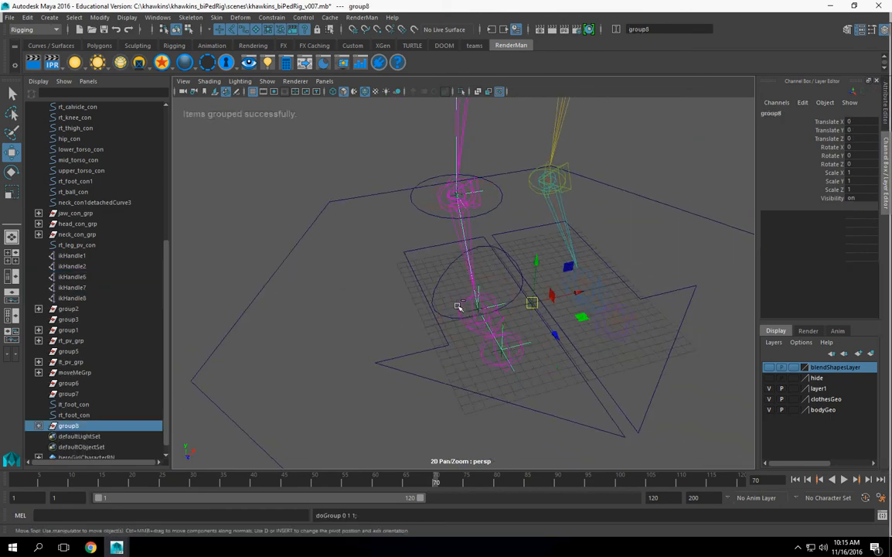
Step: Move the pivot of the right foot's IK handle group to the ball of the foot
{"action": "left_click_drag", "start_coordinate": [532, 324], "coordinate": [499, 368], "text": "alt"}
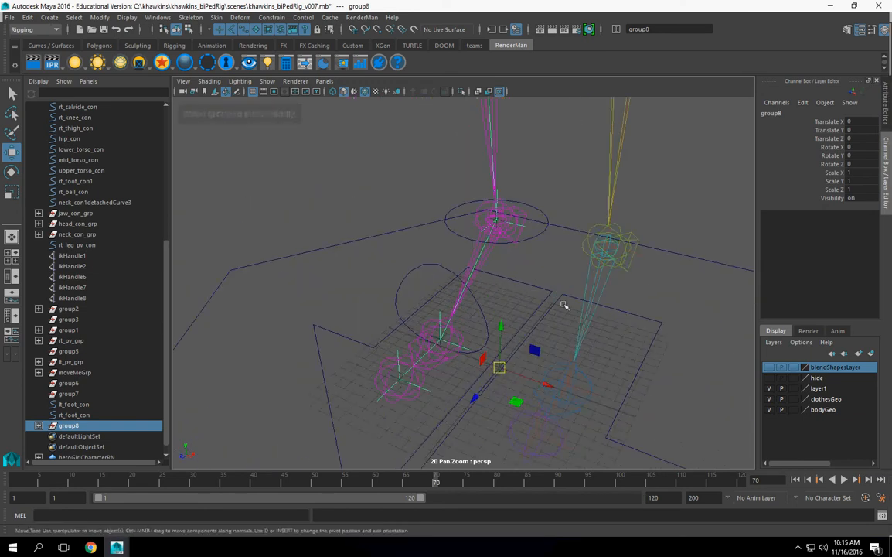
{"action": "key", "text": "Insert"}
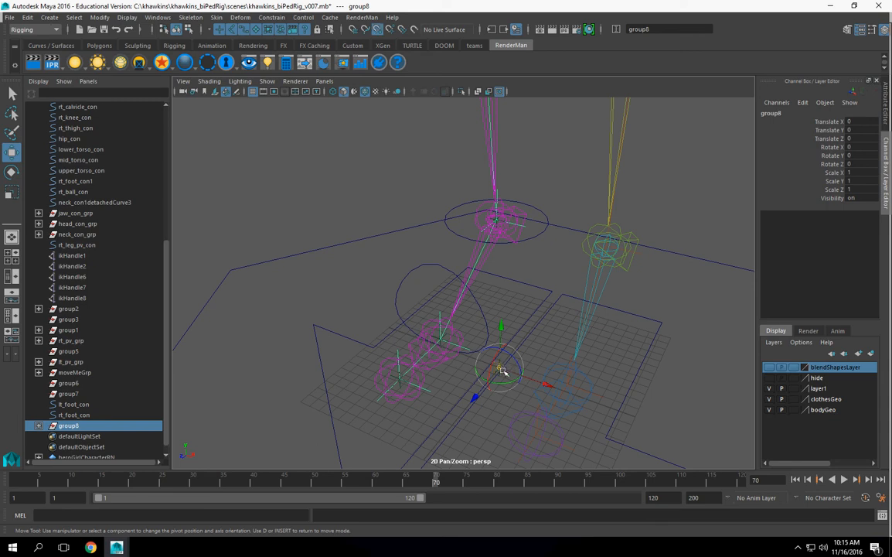
{"action": "left_click_drag", "start_coordinate": [498, 368], "coordinate": [429, 364]}
{"action": "middle_click_drag", "start_coordinate": [428, 364], "coordinate": [560, 420], "text": "alt"}
{"action": "middle_click_drag", "start_coordinate": [271, 259], "coordinate": [493, 400], "text": "alt"}
{"action": "right_click_drag", "start_coordinate": [493, 399], "coordinate": [565, 388], "text": "alt"}
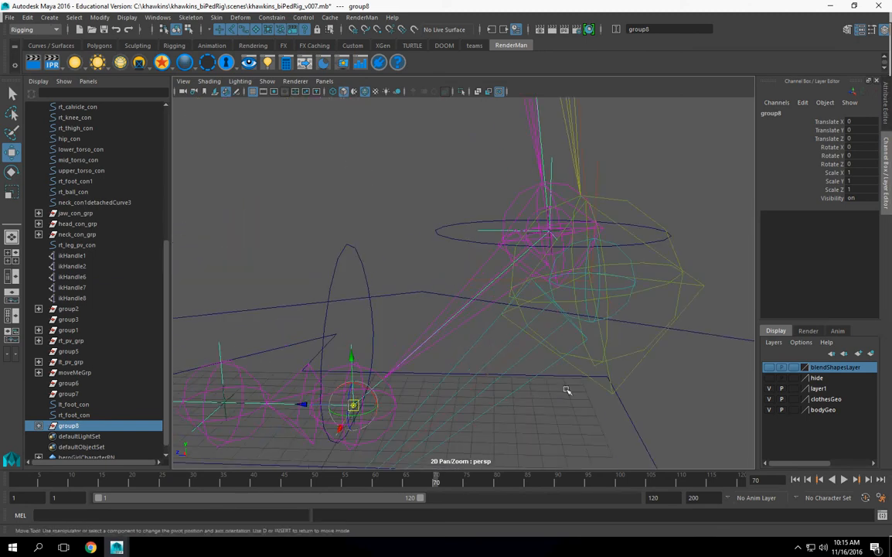
{"action": "right_click_drag", "start_coordinate": [517, 414], "coordinate": [446, 400], "text": "alt"}
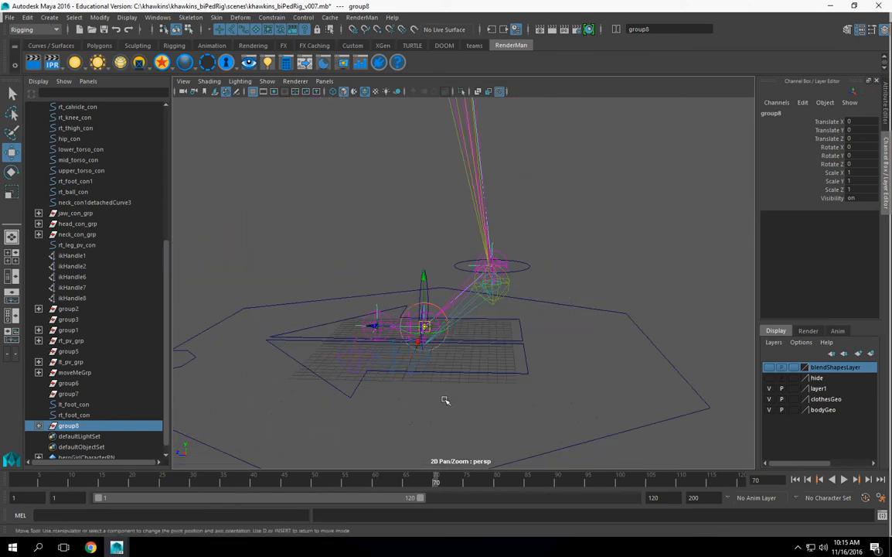
Step: Create a new locator at the origin and leave pivot editing mode
{"action": "left_click", "coordinate": [49, 17]}
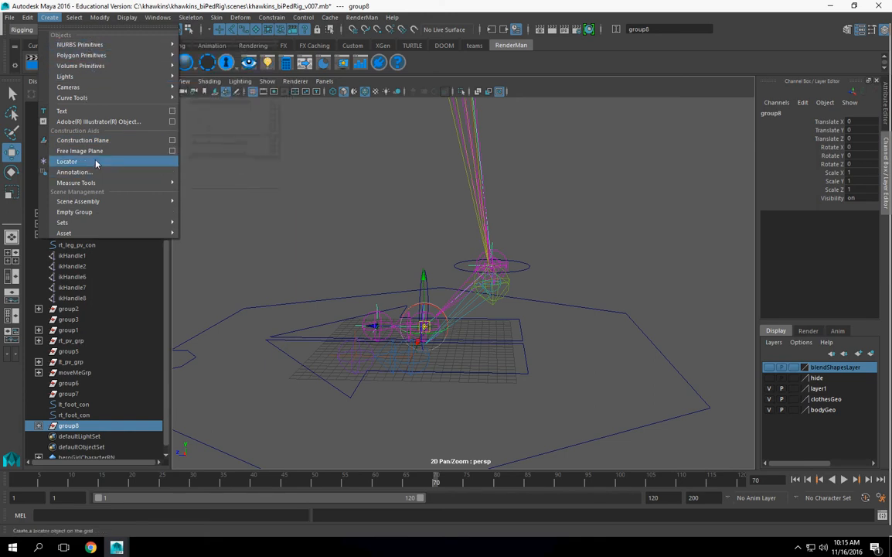
{"action": "left_click", "coordinate": [67, 161]}
{"action": "left_click_drag", "start_coordinate": [623, 422], "coordinate": [436, 358], "text": "alt"}
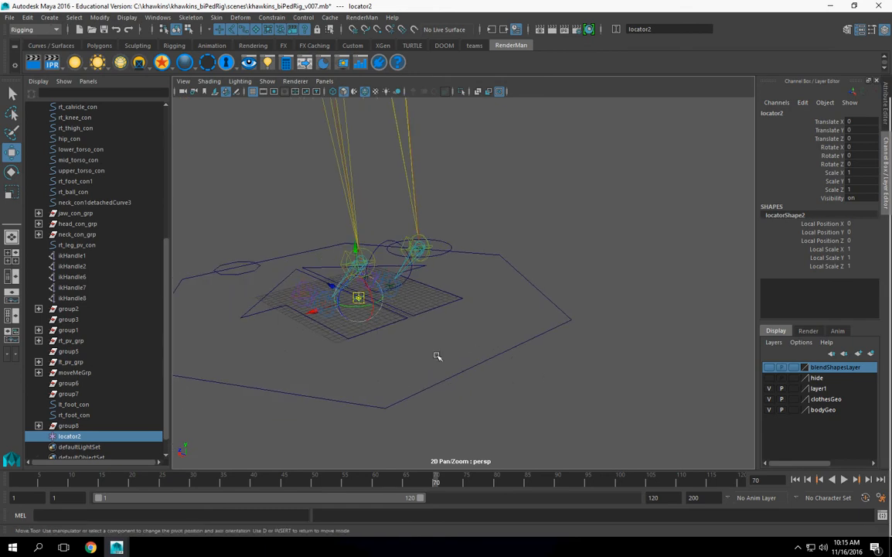
{"action": "key", "text": "Insert"}
{"action": "right_click_drag", "start_coordinate": [436, 358], "coordinate": [511, 330], "text": "alt"}
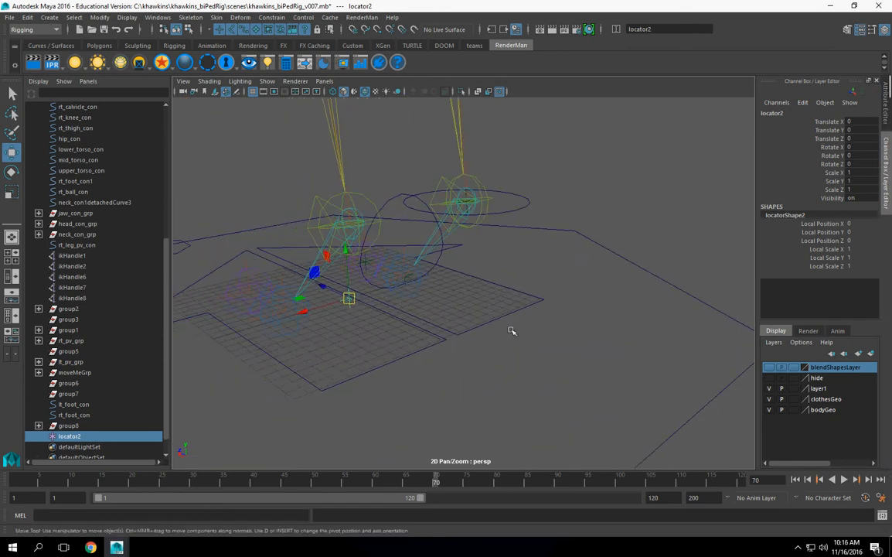
Step: Point-constrain locator1 to rt_ankel_jnt on the X and Z axes only, without maintaining offset
{"action": "left_click", "coordinate": [482, 192]}
{"action": "right_click_drag", "start_coordinate": [481, 193], "coordinate": [410, 311], "text": "alt"}
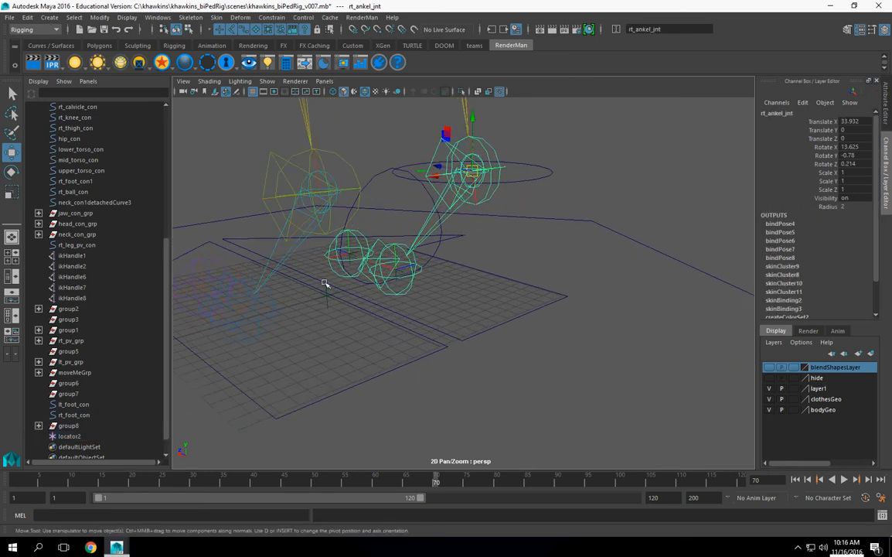
{"action": "left_click", "coordinate": [327, 287]}
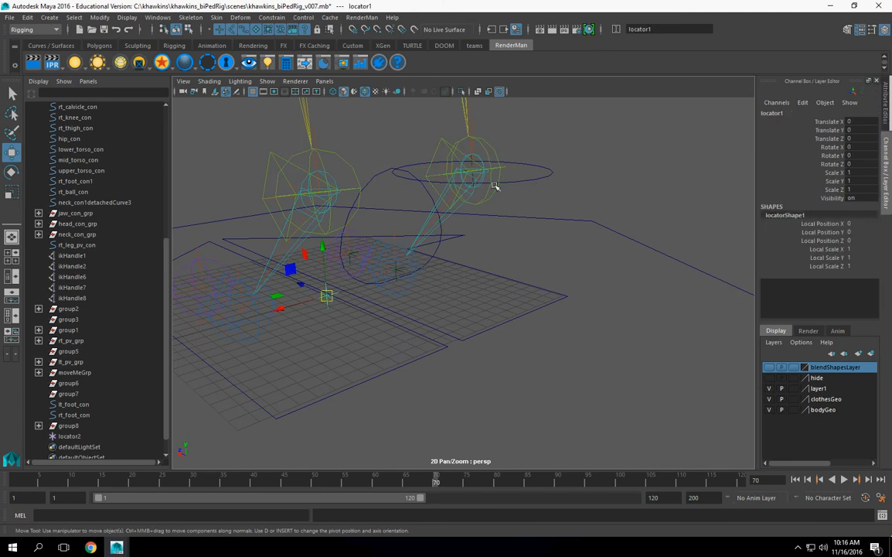
{"action": "left_click", "coordinate": [494, 150]}
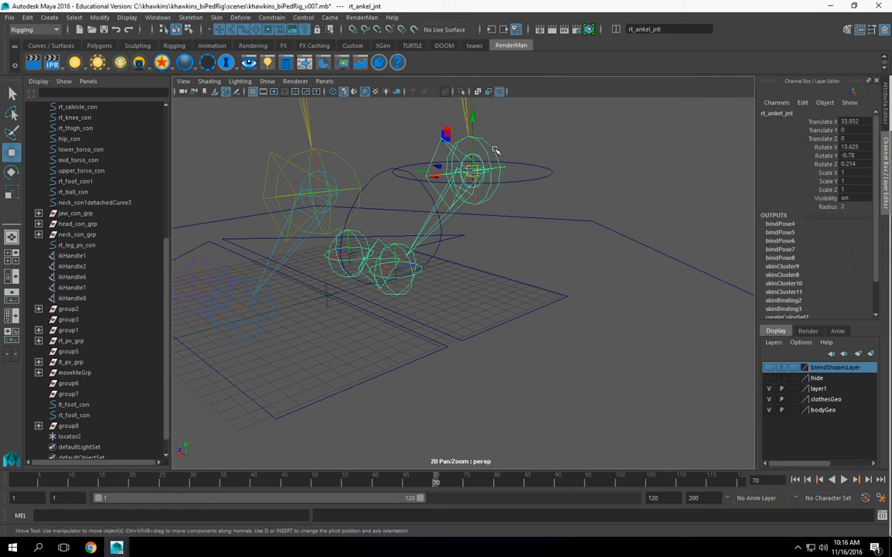
{"action": "left_click", "coordinate": [326, 294]}
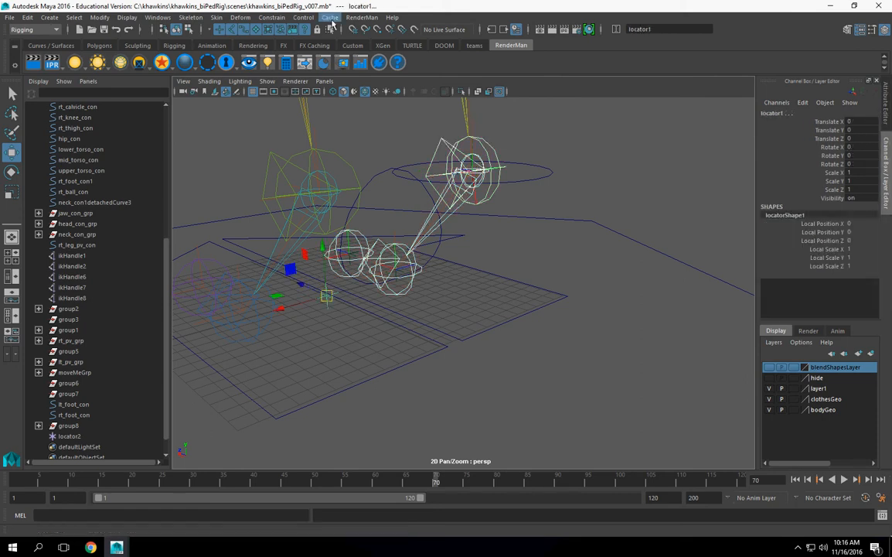
{"action": "left_click", "coordinate": [269, 17]}
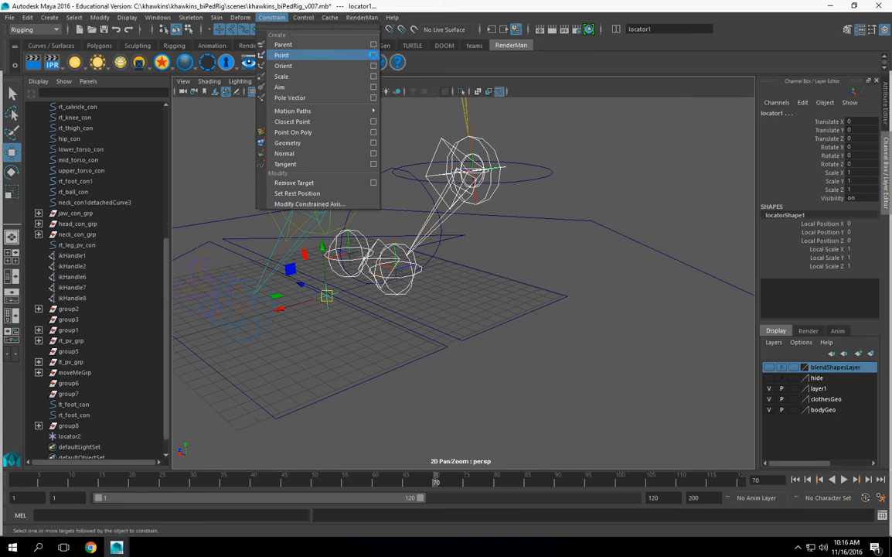
{"action": "left_click", "coordinate": [373, 55]}
{"action": "left_click_drag", "start_coordinate": [234, 189], "coordinate": [575, 52]}
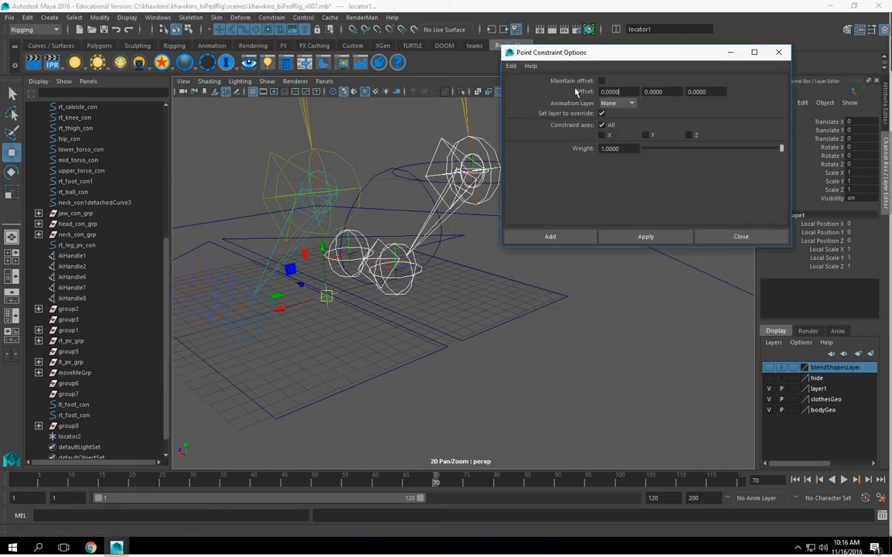
{"action": "left_click", "coordinate": [603, 125]}
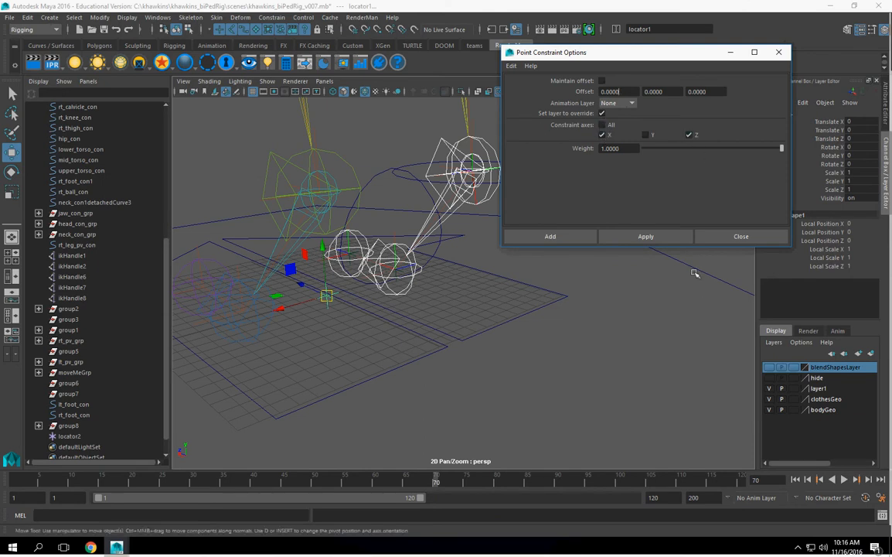
{"action": "left_click", "coordinate": [661, 236]}
Step: Create another locator and point-constrain locator2 to lt_ankel_jnt with the same X and Z axis settings
{"action": "left_click_drag", "start_coordinate": [571, 325], "coordinate": [560, 360], "text": "alt"}
{"action": "right_click_drag", "start_coordinate": [560, 361], "coordinate": [388, 357], "text": "alt"}
{"action": "left_click_drag", "start_coordinate": [388, 357], "coordinate": [337, 374], "text": "alt"}
{"action": "middle_click_drag", "start_coordinate": [337, 374], "coordinate": [255, 406], "text": "alt"}
{"action": "right_click_drag", "start_coordinate": [255, 406], "coordinate": [485, 429], "text": "alt"}
{"action": "left_click_drag", "start_coordinate": [486, 428], "coordinate": [333, 402], "text": "alt"}
{"action": "middle_click_drag", "start_coordinate": [333, 402], "coordinate": [566, 415], "text": "alt"}
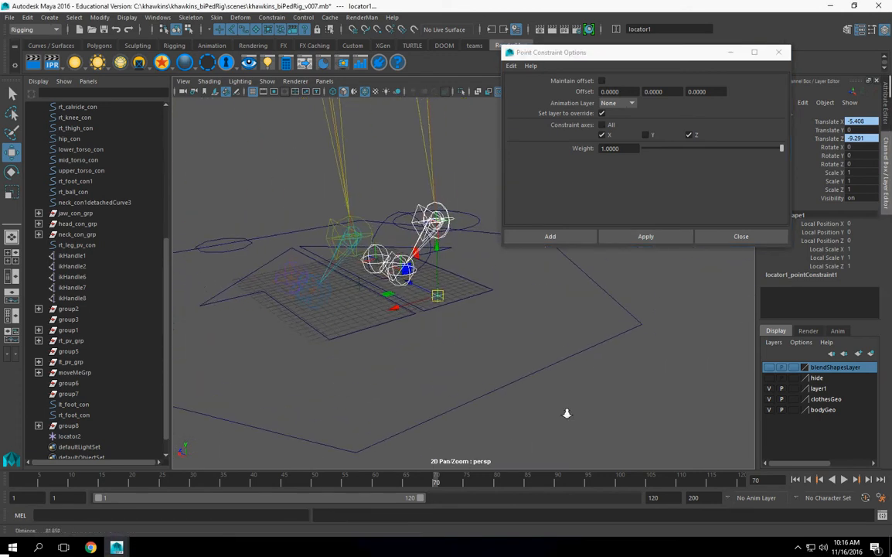
{"action": "right_click_drag", "start_coordinate": [566, 415], "coordinate": [614, 413], "text": "alt"}
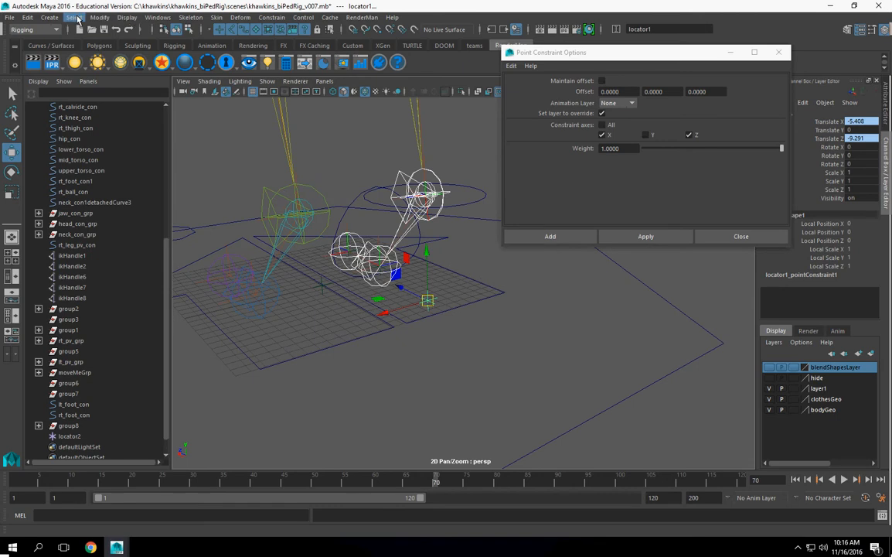
{"action": "left_click", "coordinate": [49, 17]}
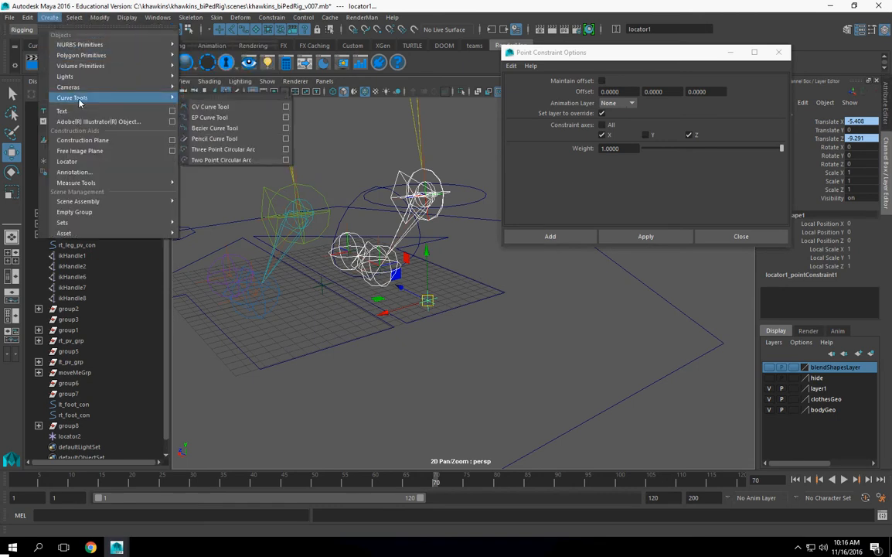
{"action": "left_click", "coordinate": [68, 159]}
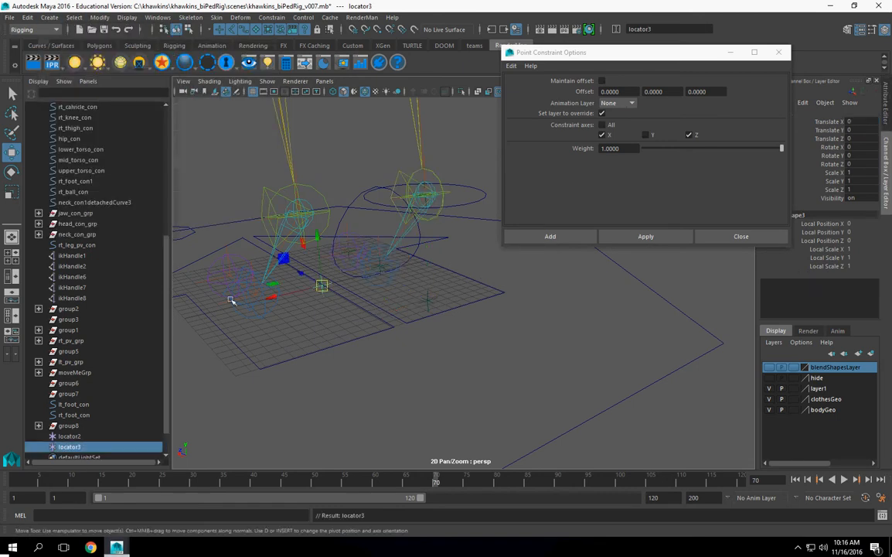
{"action": "left_click", "coordinate": [319, 197]}
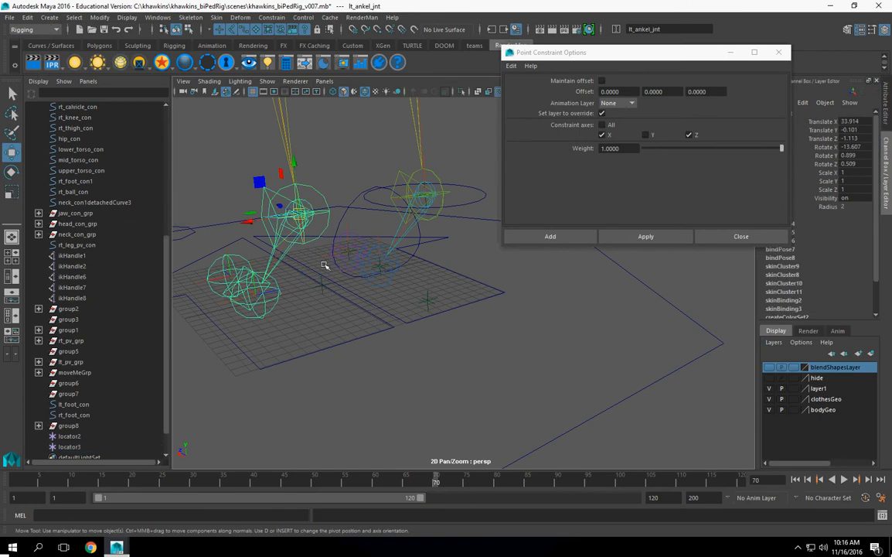
{"action": "left_click", "coordinate": [324, 273], "text": "shift"}
{"action": "left_click", "coordinate": [646, 236]}
{"action": "left_click", "coordinate": [780, 51]}
Step: Move the pivot of the right foot's IK handle group to the locator on the ground below the right ankle
{"action": "left_click_drag", "start_coordinate": [425, 294], "coordinate": [581, 314], "text": "alt"}
{"action": "middle_click_drag", "start_coordinate": [581, 313], "coordinate": [520, 329], "text": "alt"}
{"action": "left_click_drag", "start_coordinate": [520, 329], "coordinate": [142, 389], "text": "alt"}
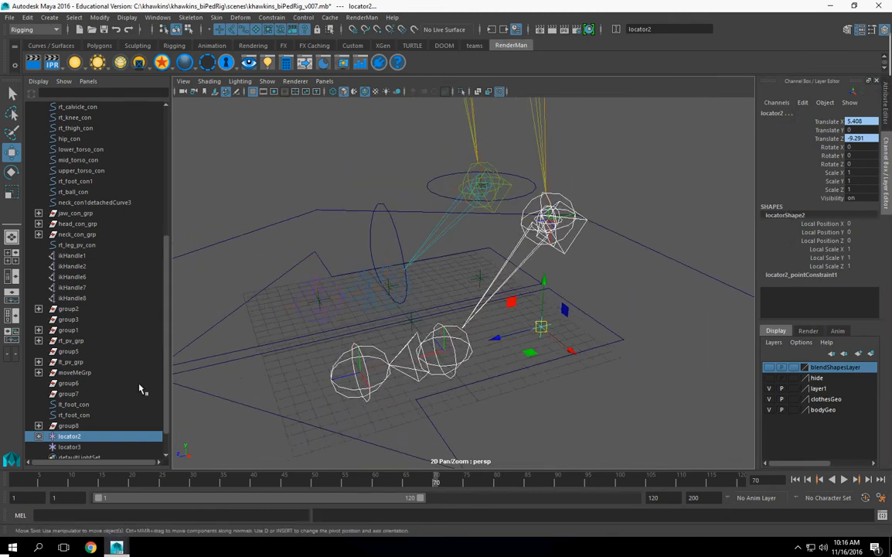
{"action": "left_click", "coordinate": [66, 425]}
{"action": "left_click_drag", "start_coordinate": [256, 363], "coordinate": [426, 357], "text": "alt"}
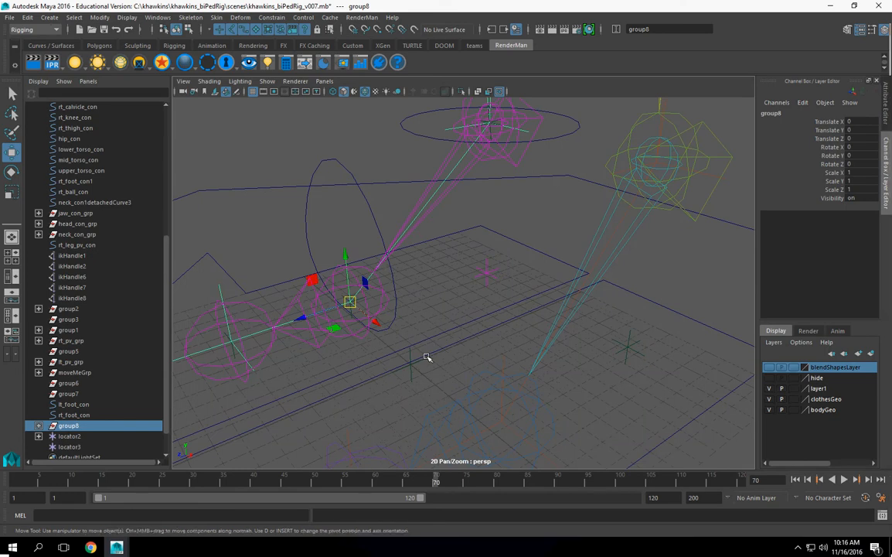
{"action": "key", "text": "d"}
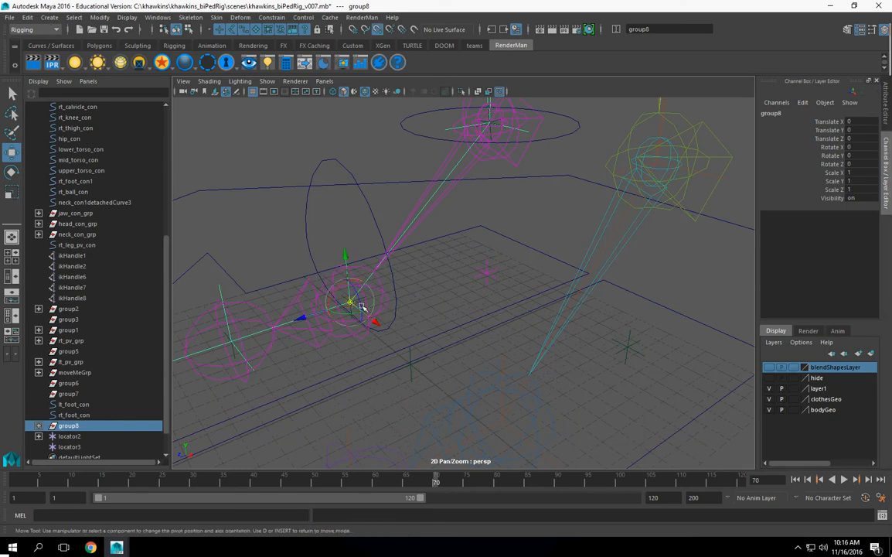
{"action": "left_click_drag", "start_coordinate": [351, 301], "coordinate": [485, 272]}
{"action": "left_click_drag", "start_coordinate": [498, 315], "coordinate": [541, 325], "text": "alt"}
Step: Rename the right foot's IK handle group to rt_ik_grp
{"action": "left_click", "coordinate": [769, 113]}
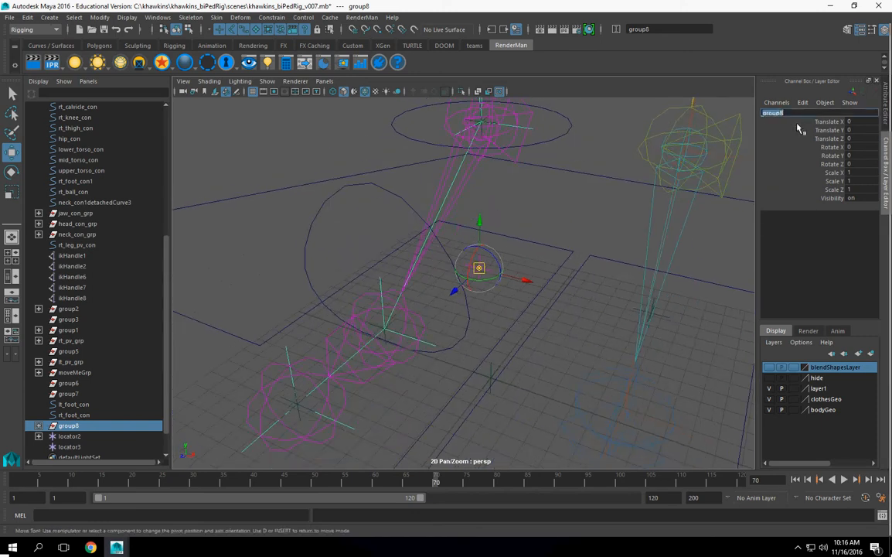
{"action": "type", "text": "r"}
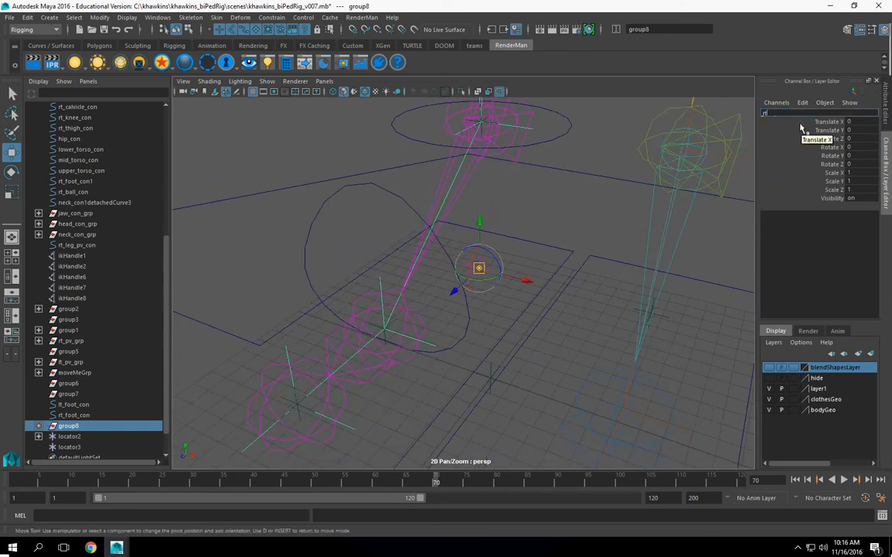
{"action": "type", "text": "t_ik_crop"}
{"action": "key", "text": "Return"}
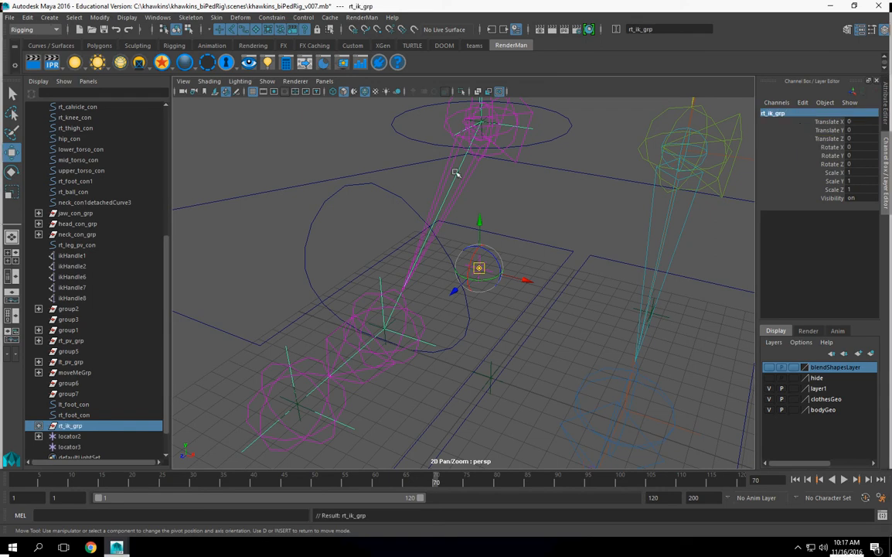
Step: Select the right foot's IK handles inside rt_ik_grp and group them again
{"action": "middle_click_drag", "start_coordinate": [286, 366], "coordinate": [292, 335], "text": "alt"}
{"action": "right_click_drag", "start_coordinate": [596, 124], "coordinate": [516, 167], "text": "alt"}
{"action": "middle_click_drag", "start_coordinate": [541, 165], "coordinate": [538, 188], "text": "alt"}
{"action": "left_click", "coordinate": [530, 147]}
{"action": "left_click", "coordinate": [523, 142]}
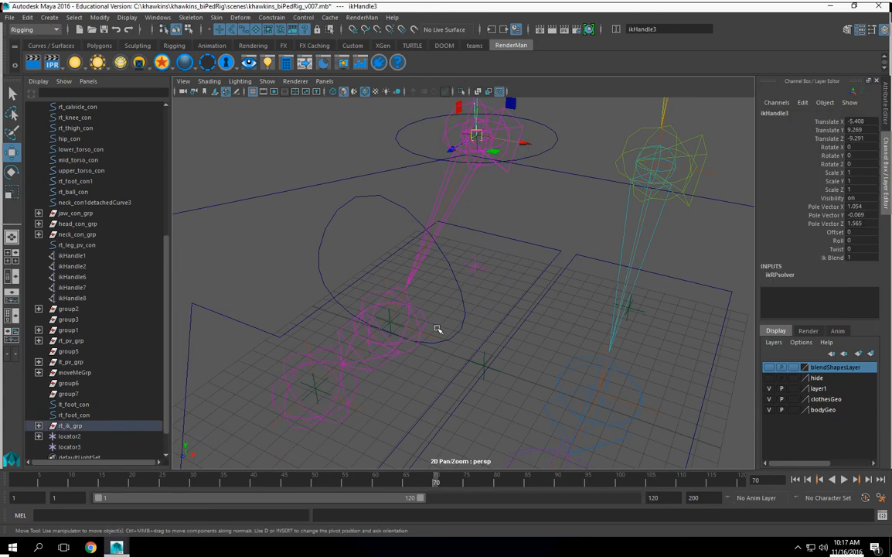
{"action": "left_click_drag", "start_coordinate": [388, 283], "coordinate": [371, 362], "text": "shift"}
{"action": "key", "text": "ctrl+g"}
Step: Rename the newly nested IK handle group to toe_grp
{"action": "double_click", "coordinate": [776, 113]}
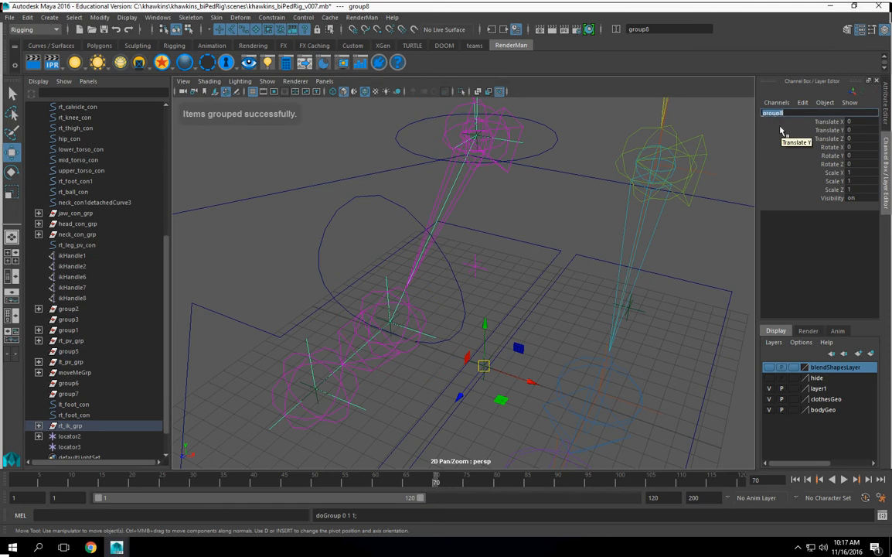
{"action": "type", "text": "toe"}
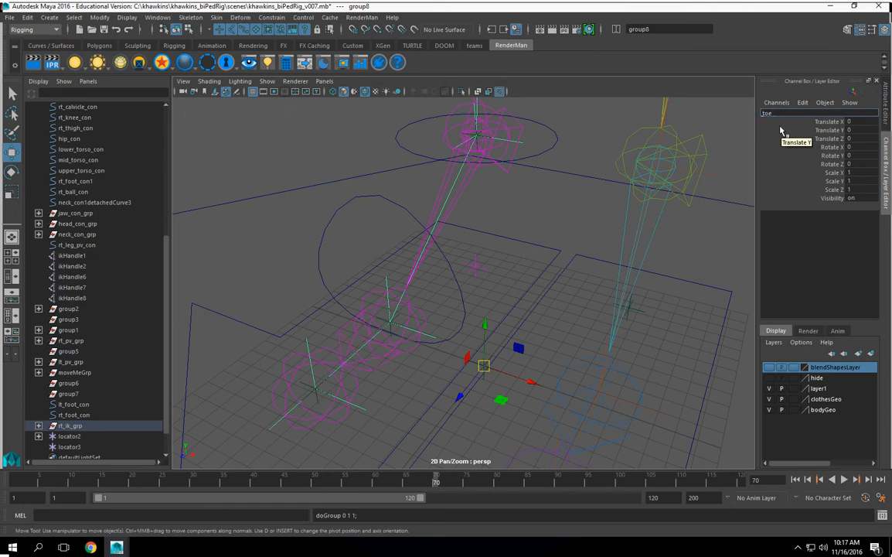
{"action": "type", "text": "_grp"}
{"action": "key", "text": "Return"}
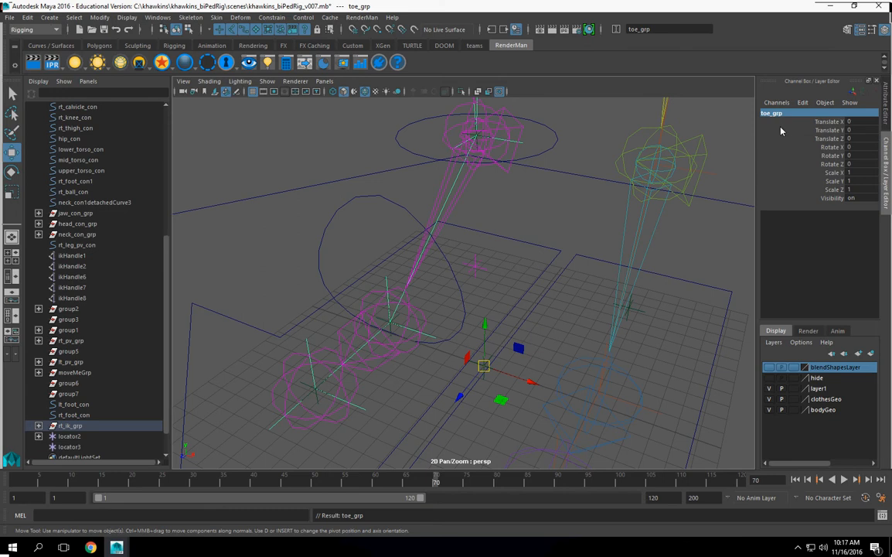
Step: Move the pivot of toe_grp to the toe joint at the tip of the right foot
{"action": "key", "text": "d"}
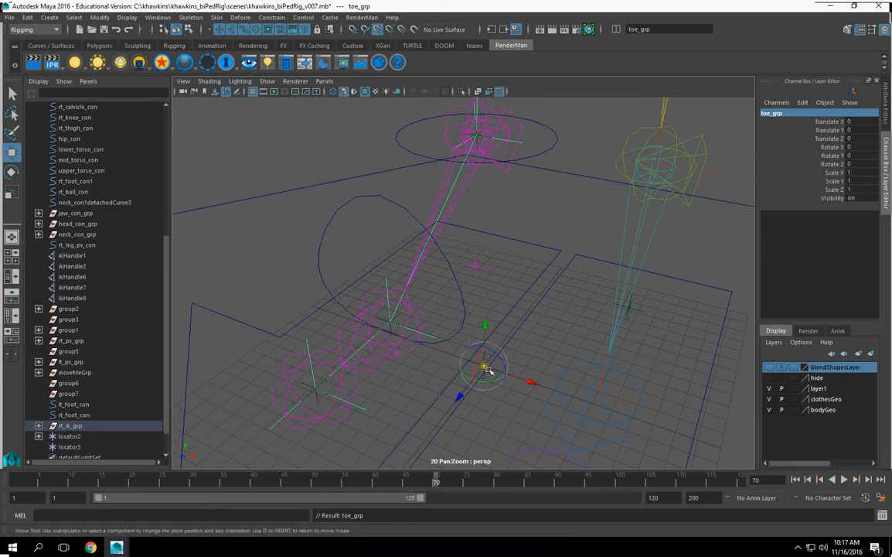
{"action": "left_click_drag", "start_coordinate": [485, 370], "coordinate": [474, 270]}
{"action": "right_click_drag", "start_coordinate": [564, 308], "coordinate": [529, 323], "text": "alt"}
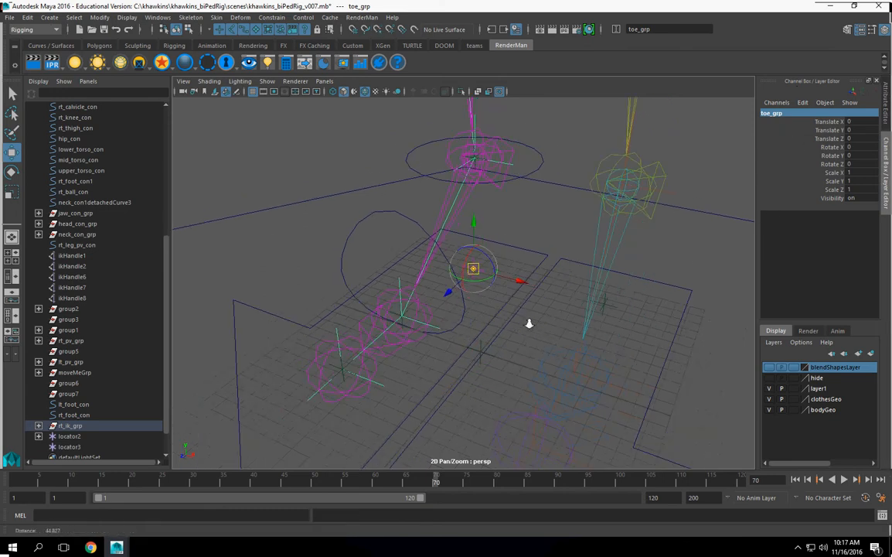
{"action": "left_click_drag", "start_coordinate": [518, 322], "coordinate": [549, 325], "text": "alt"}
{"action": "left_click_drag", "start_coordinate": [477, 270], "coordinate": [334, 375]}
{"action": "right_click_drag", "start_coordinate": [498, 364], "coordinate": [488, 374], "text": "alt"}
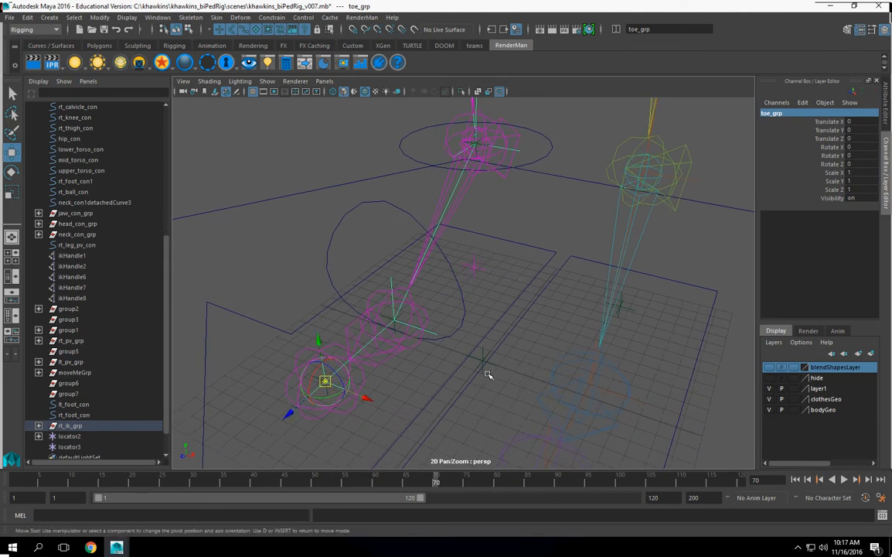
Step: Group ikHandle3, ikHandle4 and ikHandle5 together again inside the right foot's toe_grp
{"action": "left_click", "coordinate": [39, 426]}
{"action": "left_click", "coordinate": [49, 436]}
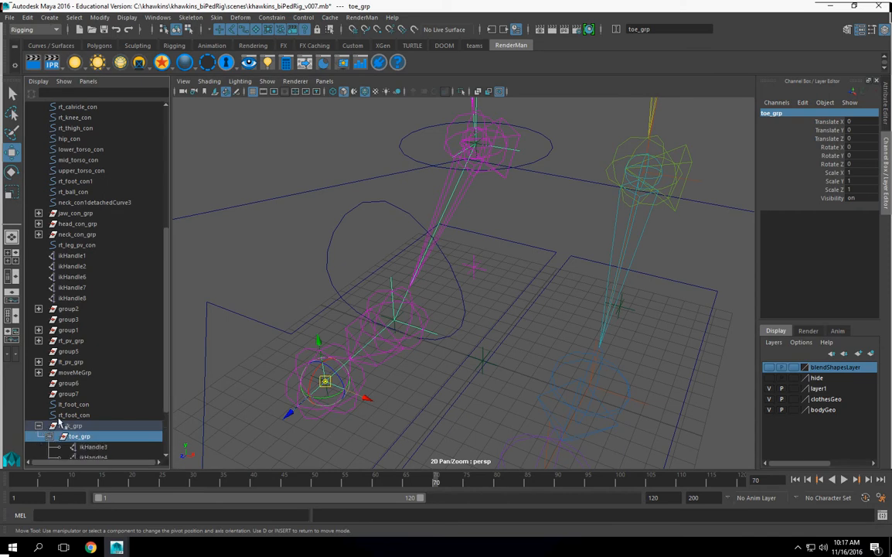
{"action": "scroll", "coordinate": [99, 388], "scroll_direction": "down", "scroll_amount": 3}
{"action": "left_click", "coordinate": [96, 374]}
{"action": "left_click", "coordinate": [102, 384], "text": "ctrl"}
{"action": "left_click", "coordinate": [102, 394], "text": "ctrl"}
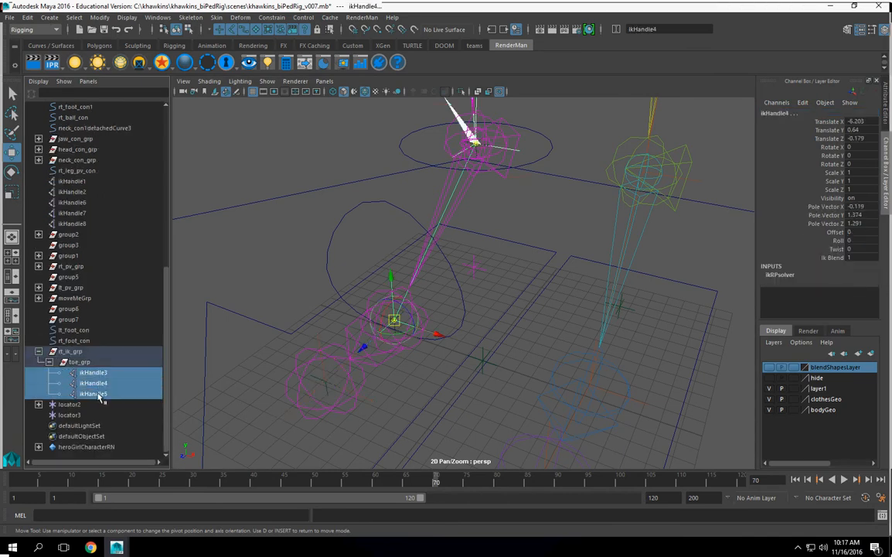
{"action": "key", "text": "ctrl+g"}
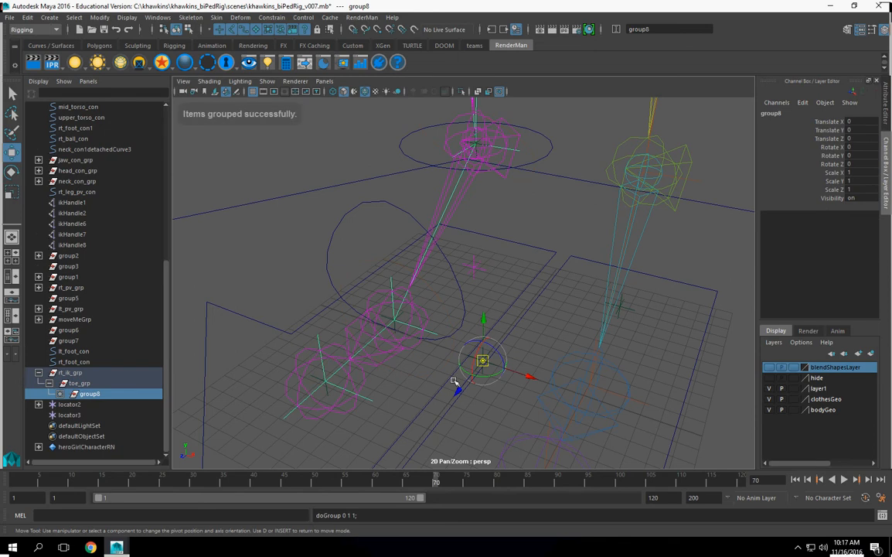
Step: Snap the new nested group's pivot to the locator below the right ankle and rename the group heel_grp
{"action": "key", "text": "Insert"}
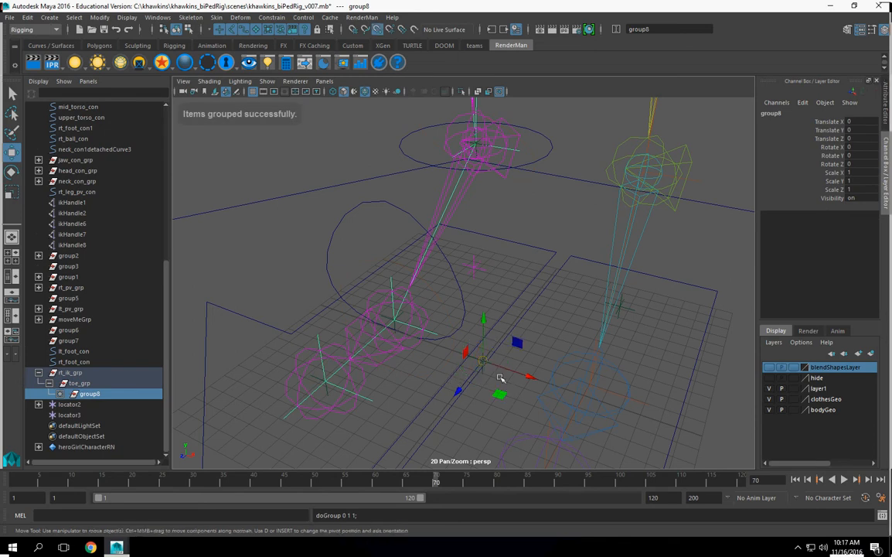
{"action": "key", "text": "Insert"}
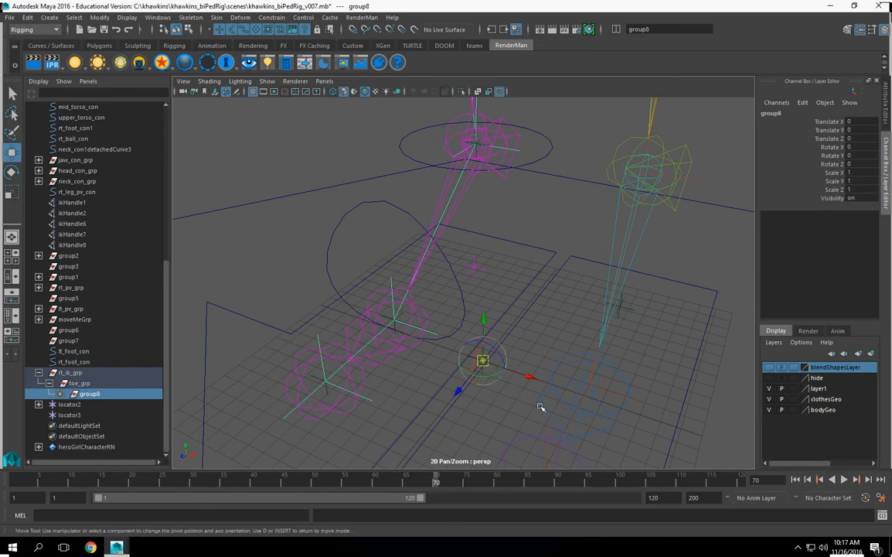
{"action": "left_click_drag", "start_coordinate": [483, 361], "coordinate": [479, 289]}
{"action": "right_click_drag", "start_coordinate": [499, 326], "coordinate": [494, 327], "text": "alt"}
{"action": "left_click", "coordinate": [781, 114]}
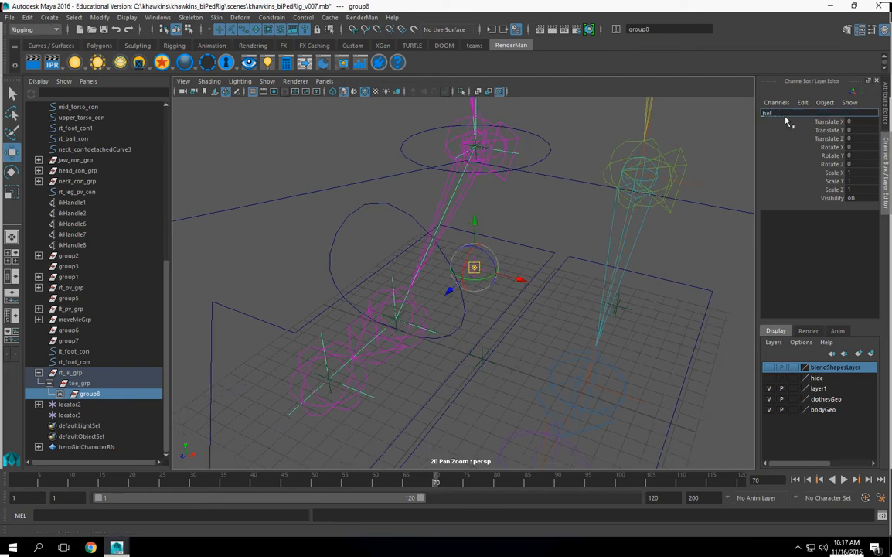
{"action": "type", "text": "heel_grp"}
{"action": "key", "text": "Return"}
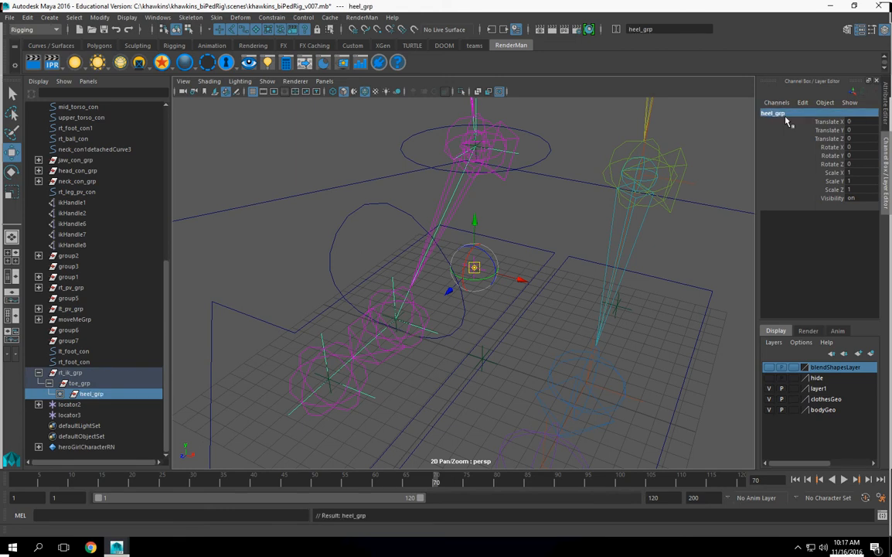
Step: Group ikHandle3 and ikHandle4 together inside the right foot's heel_grp, leaving out ikHandle5
{"action": "left_click", "coordinate": [13, 93]}
{"action": "left_click_drag", "start_coordinate": [445, 263], "coordinate": [436, 345], "text": "alt"}
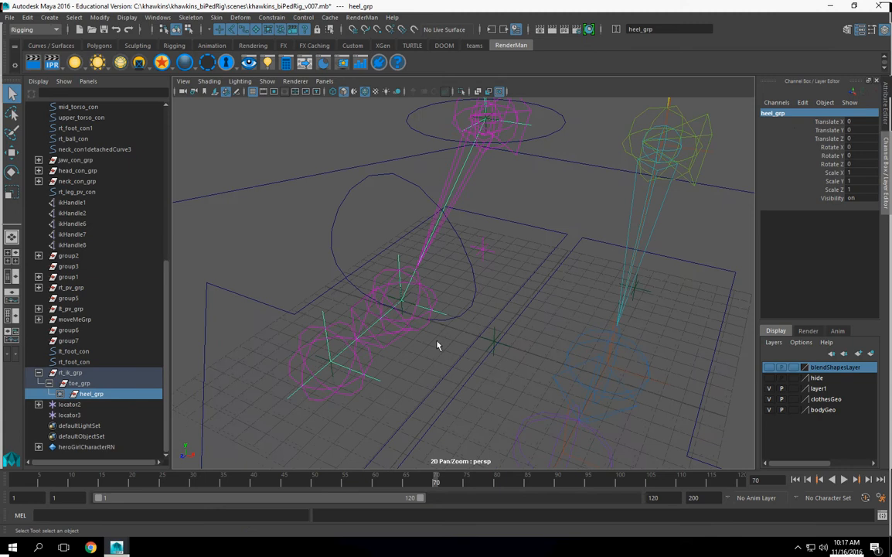
{"action": "left_click", "coordinate": [60, 393]}
{"action": "left_click", "coordinate": [107, 405]}
{"action": "left_click_drag", "start_coordinate": [510, 285], "coordinate": [431, 340], "text": "alt"}
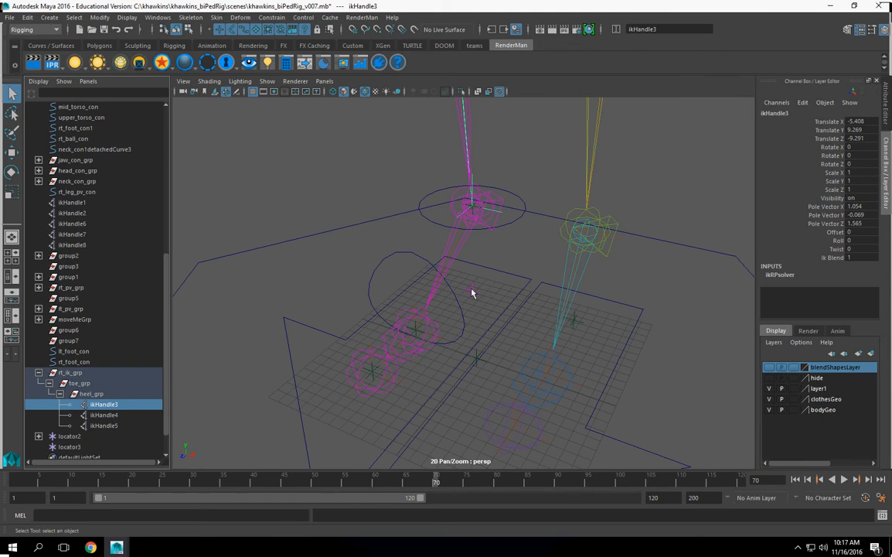
{"action": "left_click", "coordinate": [106, 415], "text": "ctrl"}
{"action": "left_click_drag", "start_coordinate": [433, 325], "coordinate": [402, 295], "text": "alt"}
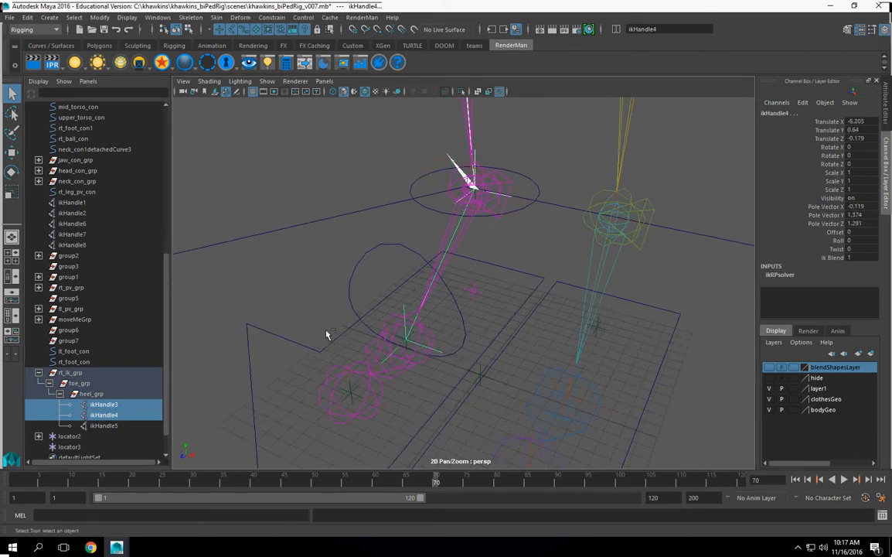
{"action": "key", "text": "ctrl+g"}
Step: Move the pivot of the group holding ikHandle3 and ikHandle4 to the right foot's ball joint
{"action": "left_click_drag", "start_coordinate": [446, 361], "coordinate": [419, 358], "text": "alt"}
{"action": "key", "text": "w"}
{"action": "left_click_drag", "start_coordinate": [464, 340], "coordinate": [435, 330], "text": "alt"}
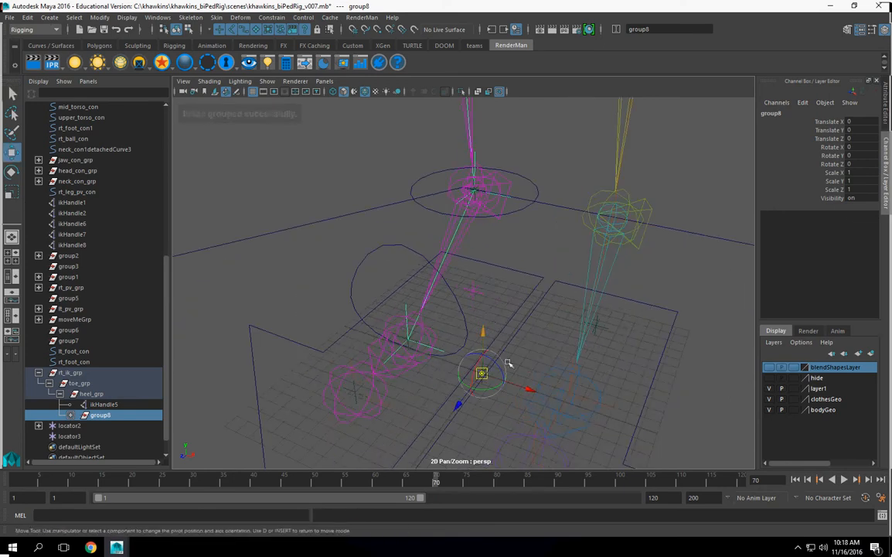
{"action": "key", "text": "Insert"}
{"action": "left_click_drag", "start_coordinate": [481, 375], "coordinate": [393, 342]}
{"action": "right_click_drag", "start_coordinate": [520, 386], "coordinate": [446, 384], "text": "alt"}
{"action": "left_click_drag", "start_coordinate": [446, 384], "coordinate": [464, 368], "text": "alt"}
Step: Rename the group holding ikHandle3 and ikHandle4 to ball_grp
{"action": "double_click", "coordinate": [784, 114]}
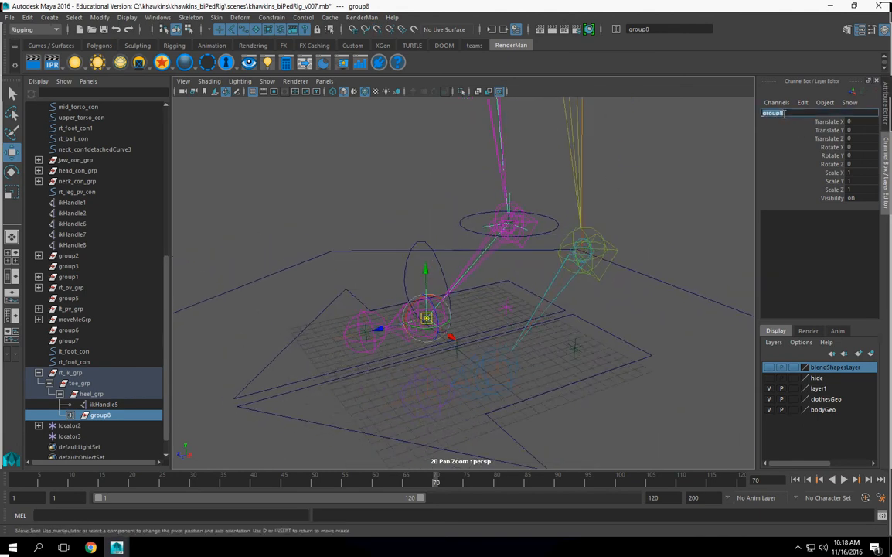
{"action": "type", "text": "ball_grp"}
{"action": "key", "text": "Return"}
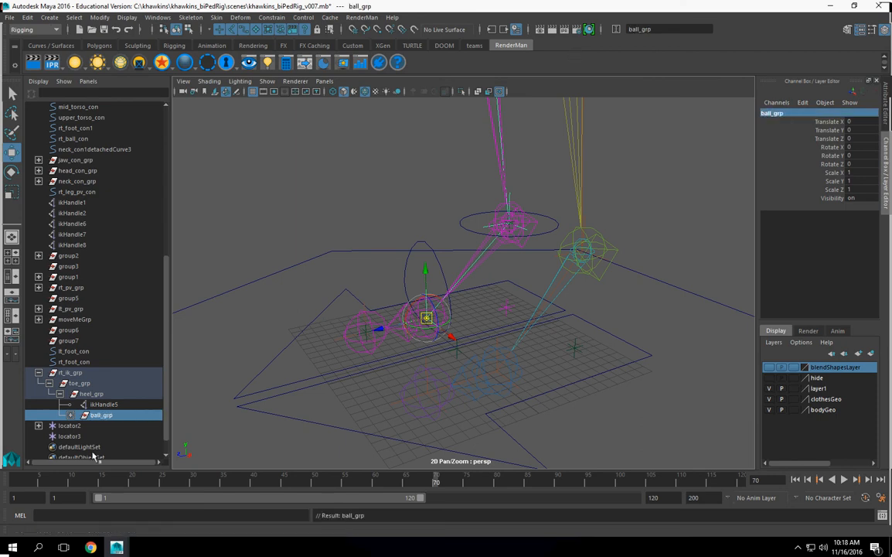
Step: Group ikHandle5 on its own inside heel_grp and snap that group's pivot to the right foot's ball joint
{"action": "left_click", "coordinate": [105, 405]}
{"action": "left_click_drag", "start_coordinate": [595, 326], "coordinate": [628, 339], "text": "alt"}
{"action": "key", "text": "ctrl+g"}
{"action": "left_click_drag", "start_coordinate": [556, 364], "coordinate": [433, 345], "text": "alt"}
{"action": "key", "text": "v"}
{"action": "scroll", "coordinate": [492, 397], "scroll_direction": "down", "scroll_amount": 2}
Step: Rename the group holding ikHandle5 to toe_grp
{"action": "double_click", "coordinate": [771, 113]}
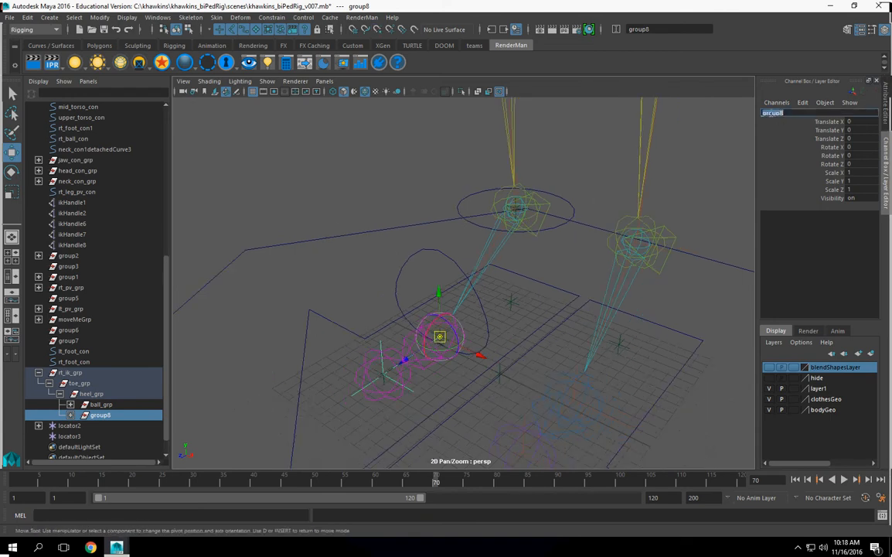
{"action": "type", "text": "toe_grp"}
{"action": "key", "text": "Return"}
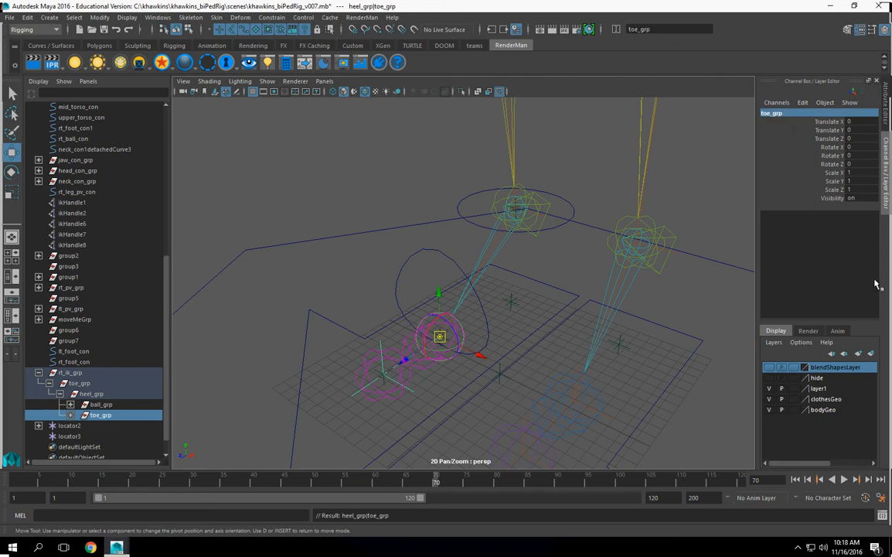
Step: Group the left leg's ikHandle6, ikHandle7 and ikHandle8 into three nested groups
{"action": "left_click_drag", "start_coordinate": [589, 375], "coordinate": [623, 335], "text": "alt"}
{"action": "left_click", "coordinate": [586, 223]}
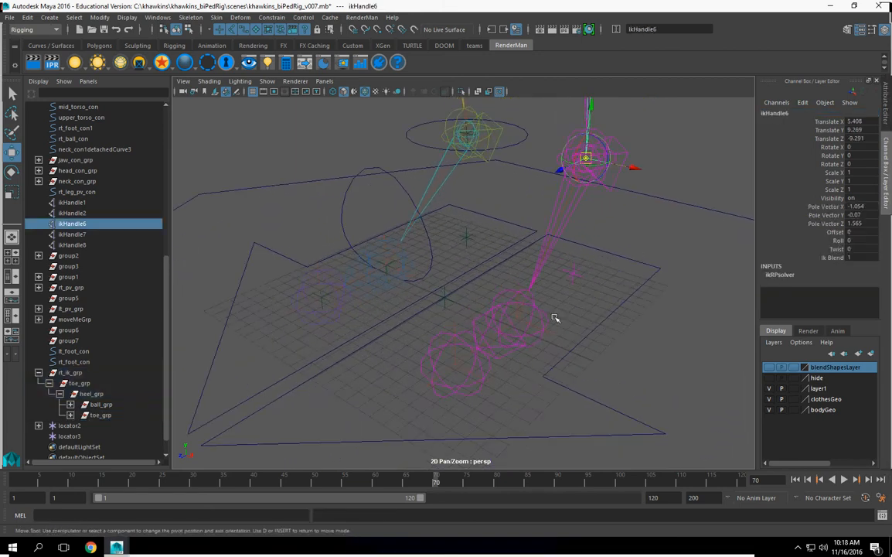
{"action": "left_click", "coordinate": [520, 321], "text": "shift"}
{"action": "left_click", "coordinate": [458, 365], "text": "shift"}
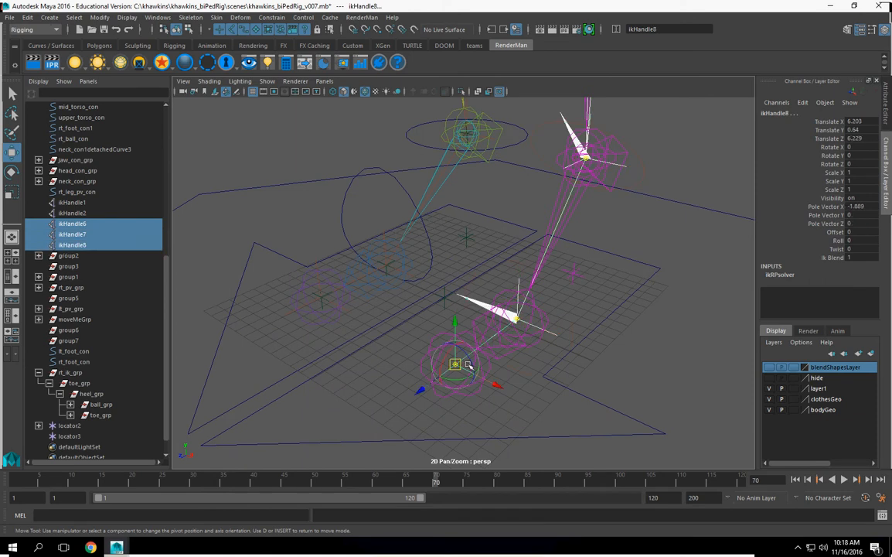
{"action": "key", "text": "ctrl+g"}
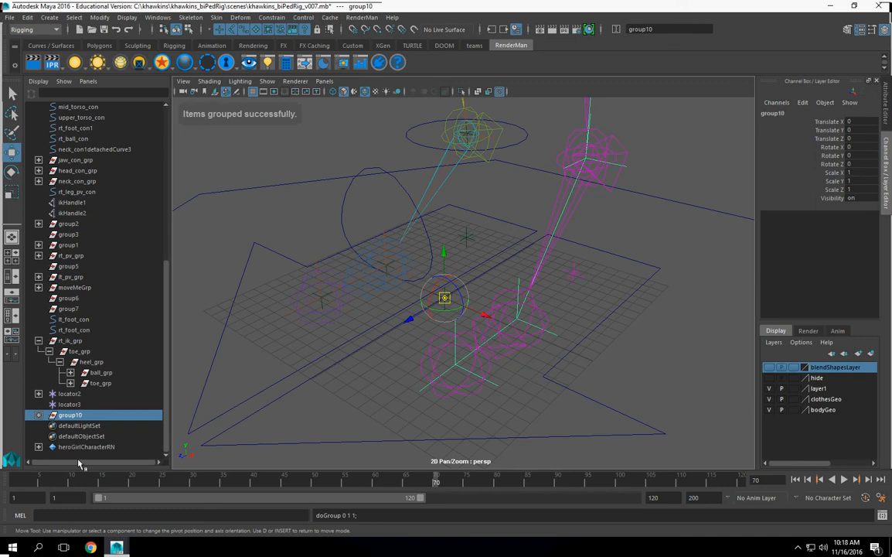
{"action": "key", "text": "ctrl+g"}
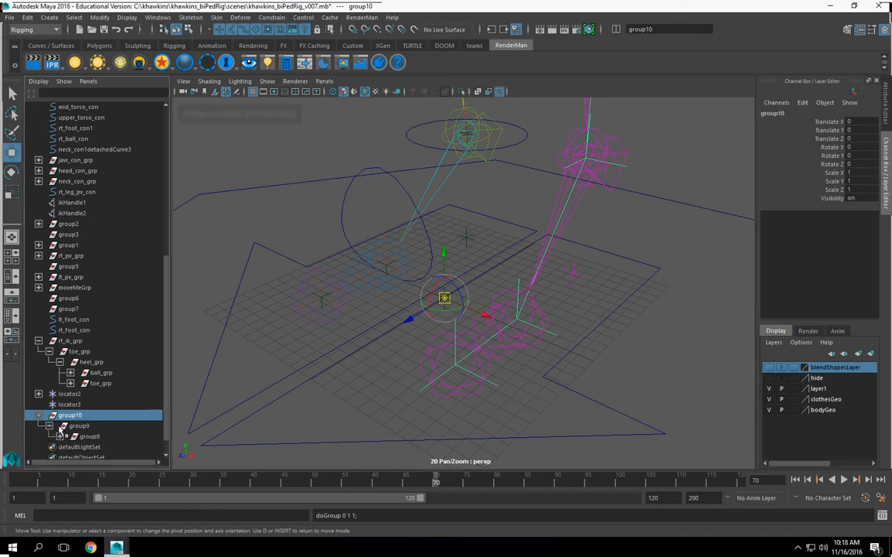
Step: Rename the left foot's outermost group lt_ik_grp and snap its pivot to the locator below the left ankle
{"action": "left_click", "coordinate": [50, 427]}
{"action": "scroll", "coordinate": [102, 424], "scroll_direction": "down", "scroll_amount": 1}
{"action": "left_click", "coordinate": [779, 115]}
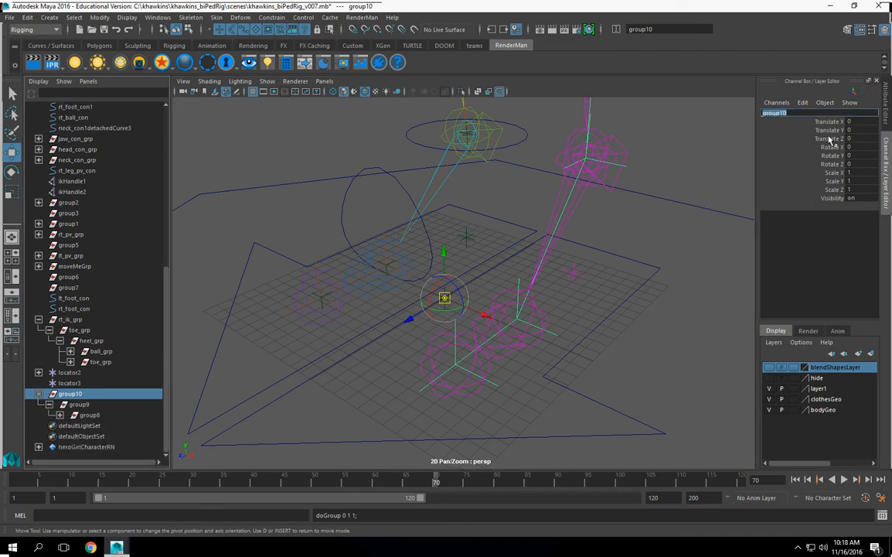
{"action": "type", "text": "rt"}
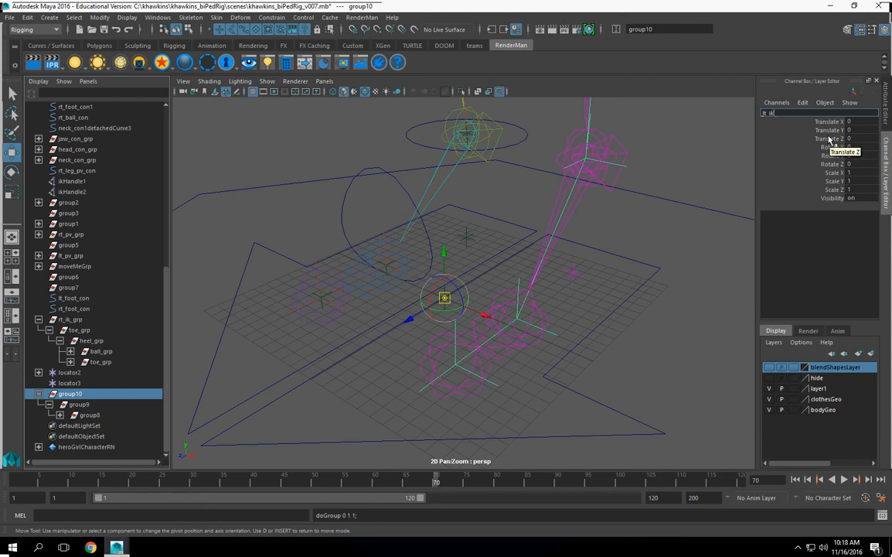
{"action": "type", "text": "_ik_grp"}
{"action": "key", "text": "Return"}
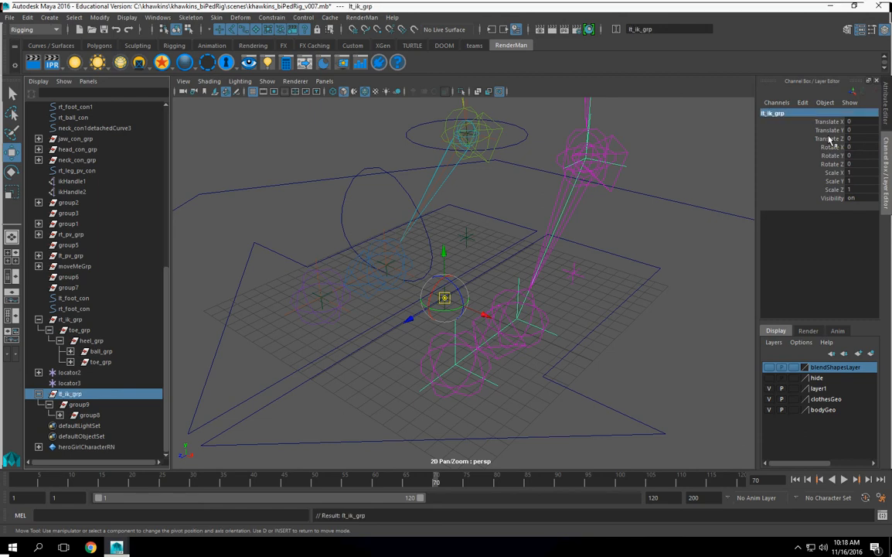
{"action": "key", "text": "v"}
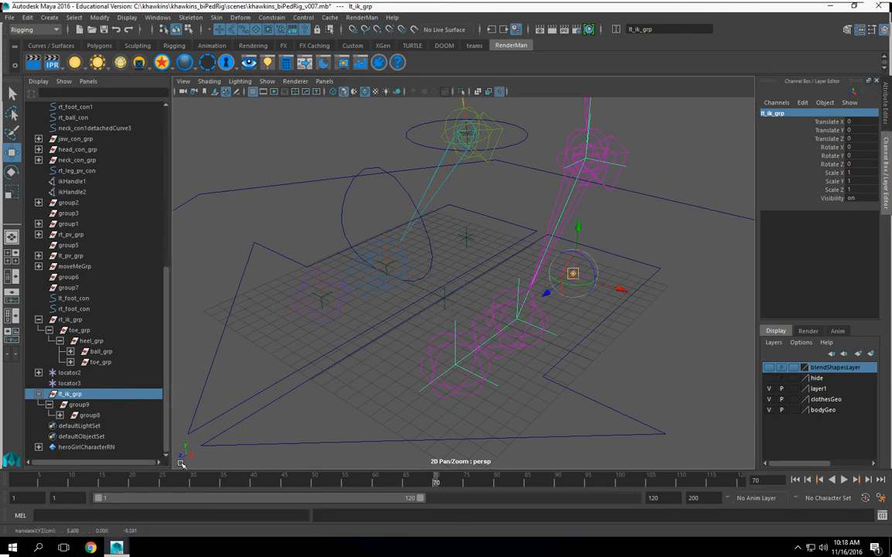
Step: Rename the group directly inside lt_ik_grp to toe_grp and snap its pivot to the left toe joint
{"action": "left_click", "coordinate": [78, 405]}
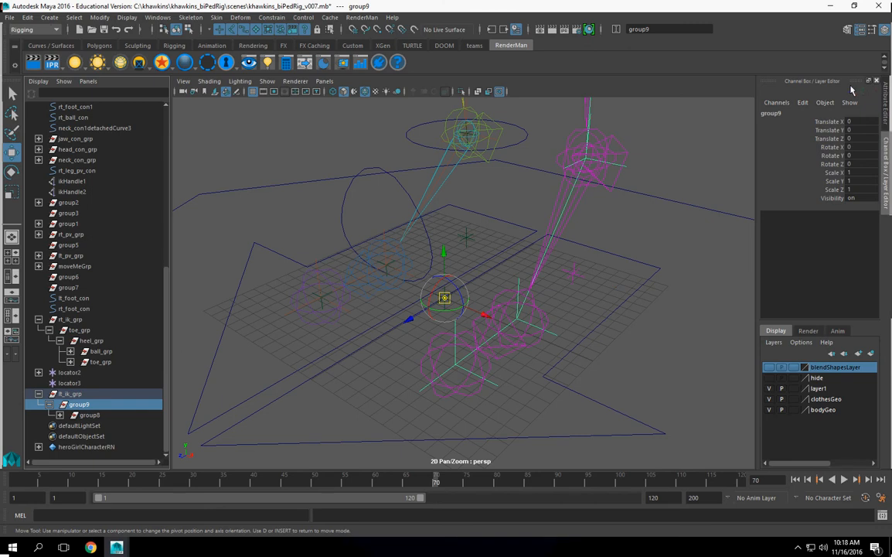
{"action": "left_click", "coordinate": [818, 112]}
{"action": "type", "text": "toe"}
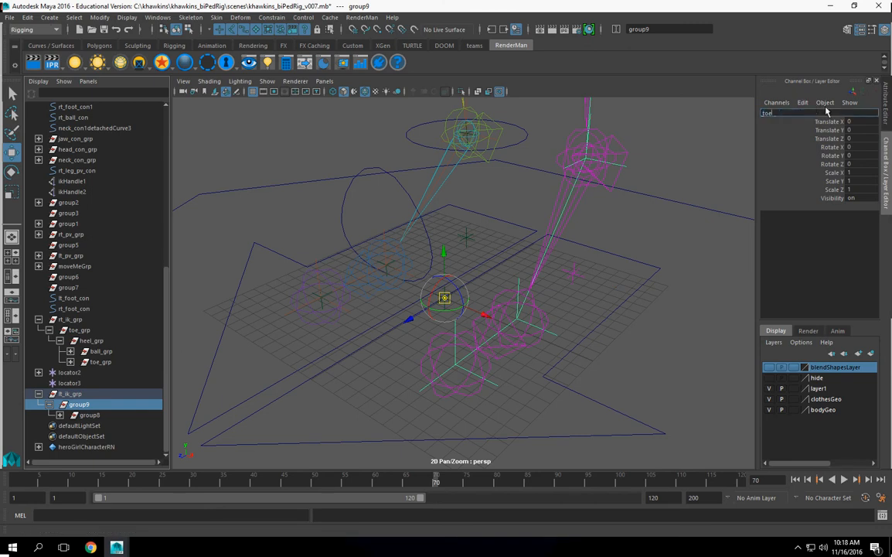
{"action": "type", "text": "_grp"}
{"action": "key", "text": "Return"}
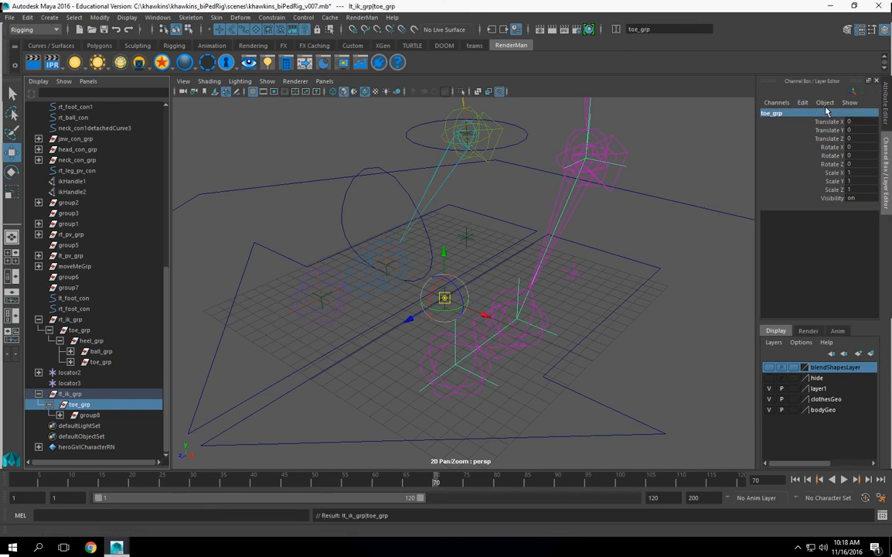
{"action": "key", "text": "v"}
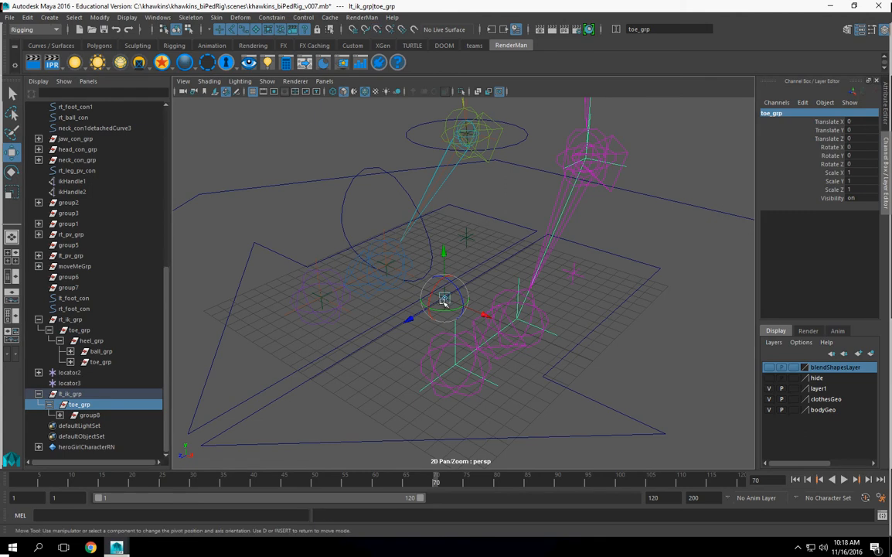
{"action": "left_click_drag", "start_coordinate": [445, 299], "coordinate": [442, 377]}
Step: Snap the left foot's innermost group pivot to the locator below the left ankle and rename the group heel_grp
{"action": "left_click", "coordinate": [89, 415]}
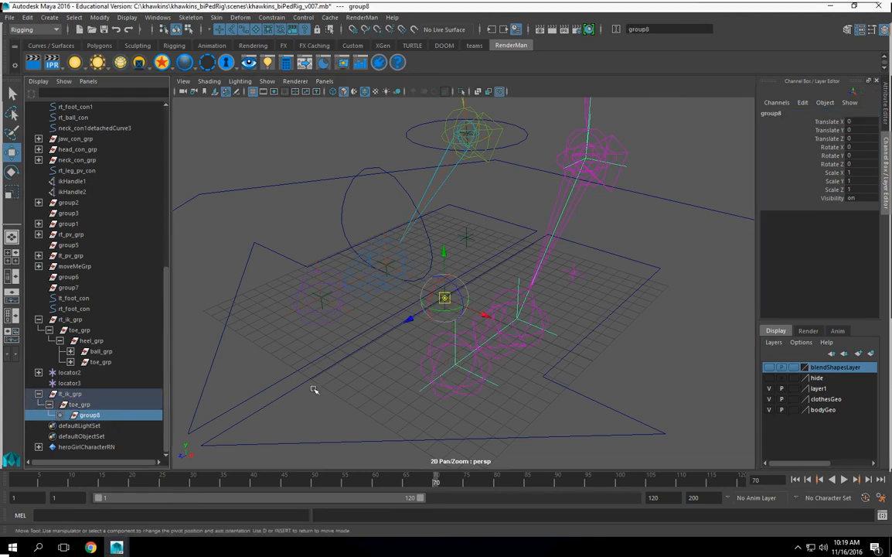
{"action": "key", "text": "v"}
{"action": "left_click_drag", "start_coordinate": [444, 300], "coordinate": [573, 275]}
{"action": "left_click", "coordinate": [794, 113]}
{"action": "type", "text": "heel"}
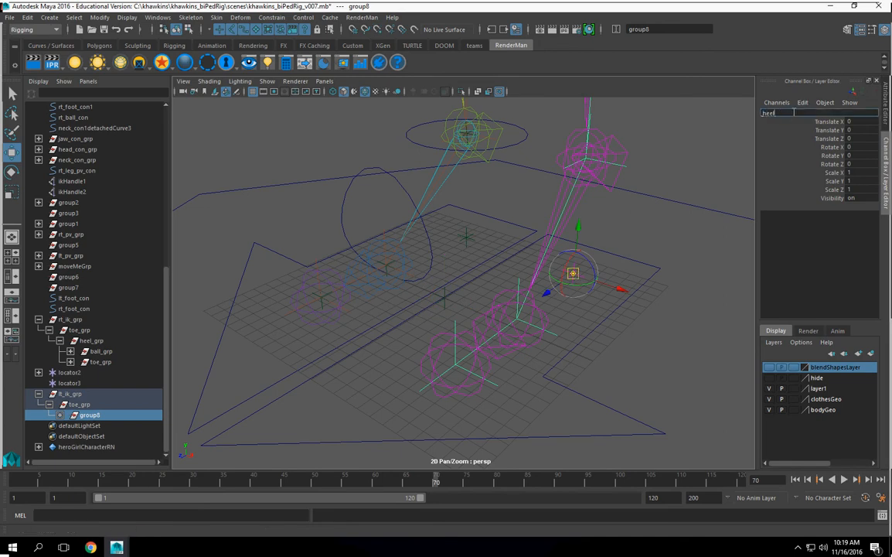
{"action": "type", "text": "_grp"}
{"action": "key", "text": "Return"}
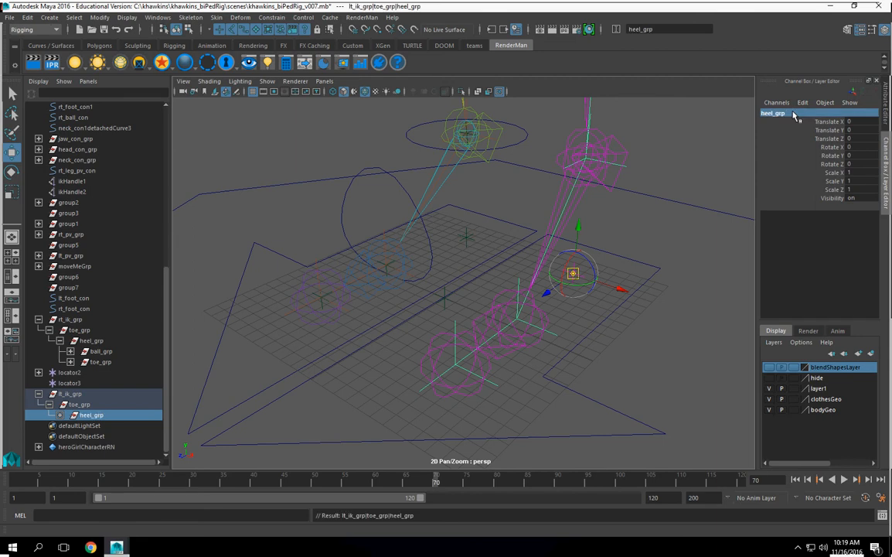
Step: Group ikHandle6 and ikHandle7 inside the left foot's heel_grp and snap the new group's pivot to the left ball joint
{"action": "left_click", "coordinate": [60, 416]}
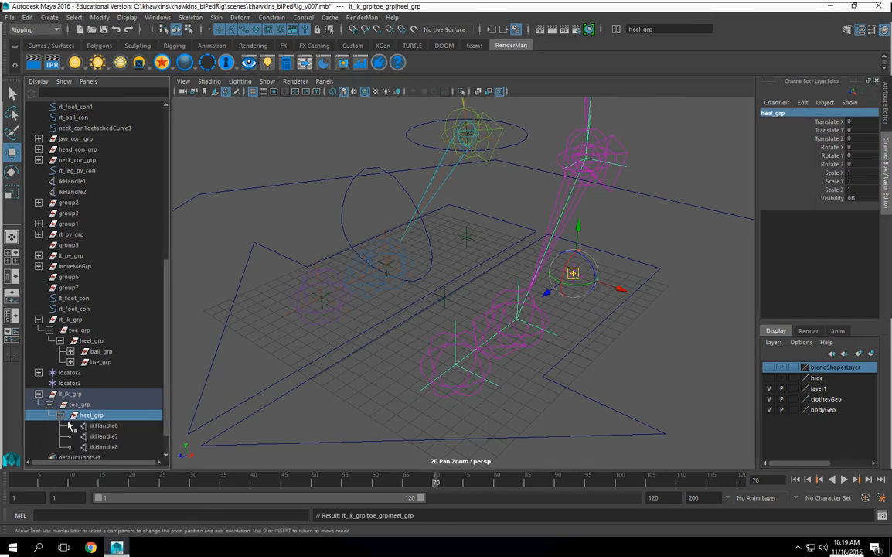
{"action": "left_click", "coordinate": [101, 426]}
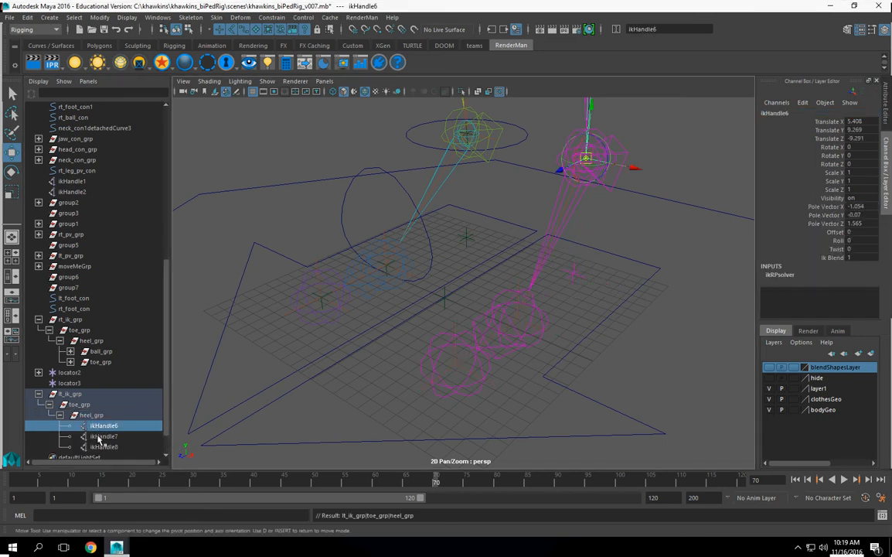
{"action": "left_click", "coordinate": [112, 437], "text": "ctrl"}
{"action": "left_click_drag", "start_coordinate": [583, 259], "coordinate": [592, 281], "text": "alt"}
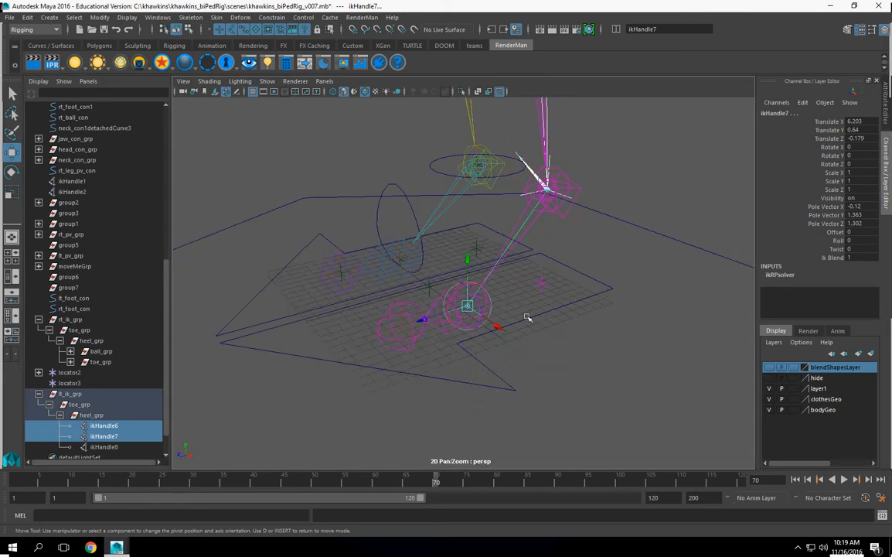
{"action": "left_click_drag", "start_coordinate": [564, 333], "coordinate": [585, 327], "text": "alt"}
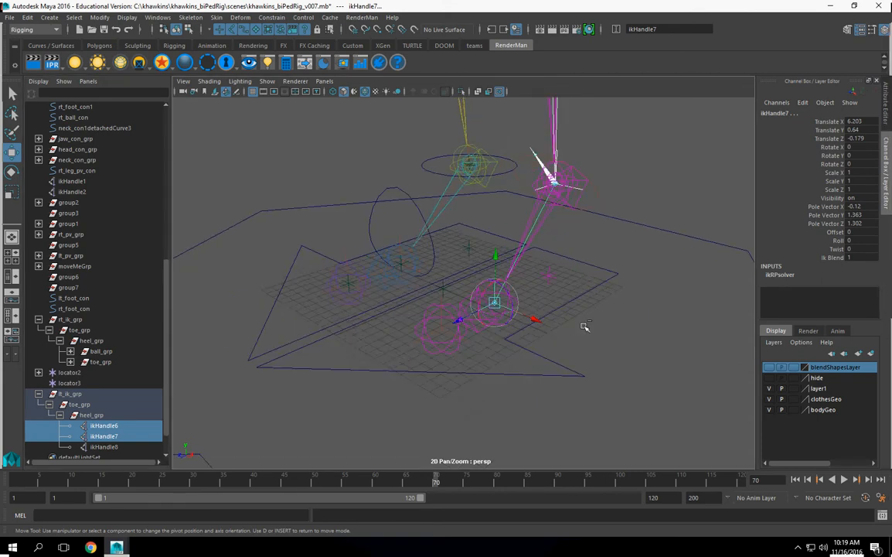
{"action": "key", "text": "ctrl+g"}
{"action": "key", "text": "f"}
{"action": "left_click_drag", "start_coordinate": [418, 294], "coordinate": [526, 320]}
{"action": "scroll", "coordinate": [526, 323], "scroll_direction": "down", "scroll_amount": 2}
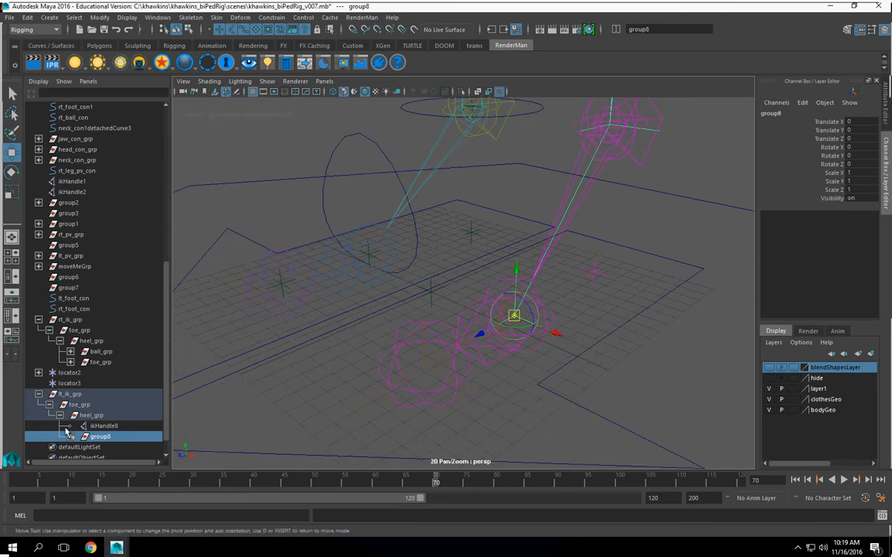
Step: Rename the group holding ikHandle6 and ikHandle7 ball_grp
{"action": "left_click", "coordinate": [773, 115]}
{"action": "type", "text": "b"}
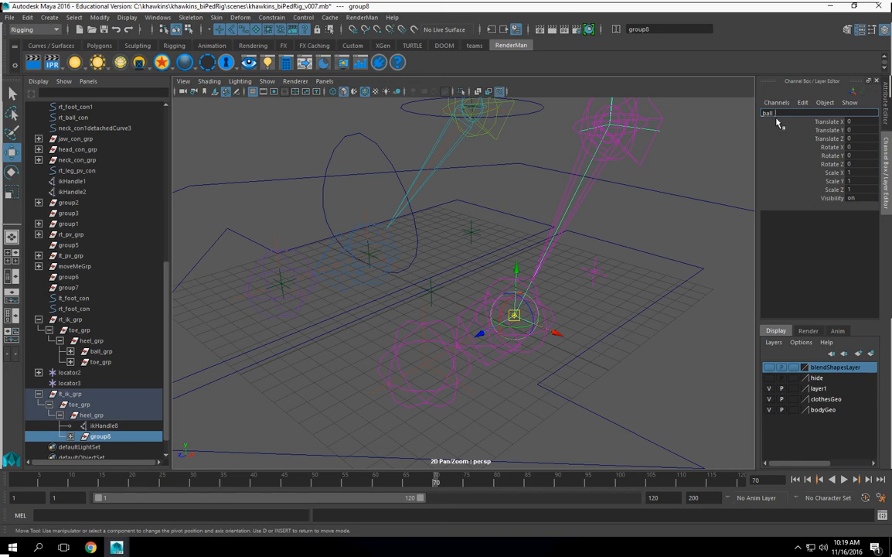
{"action": "type", "text": "all_grp"}
{"action": "key", "text": "Return"}
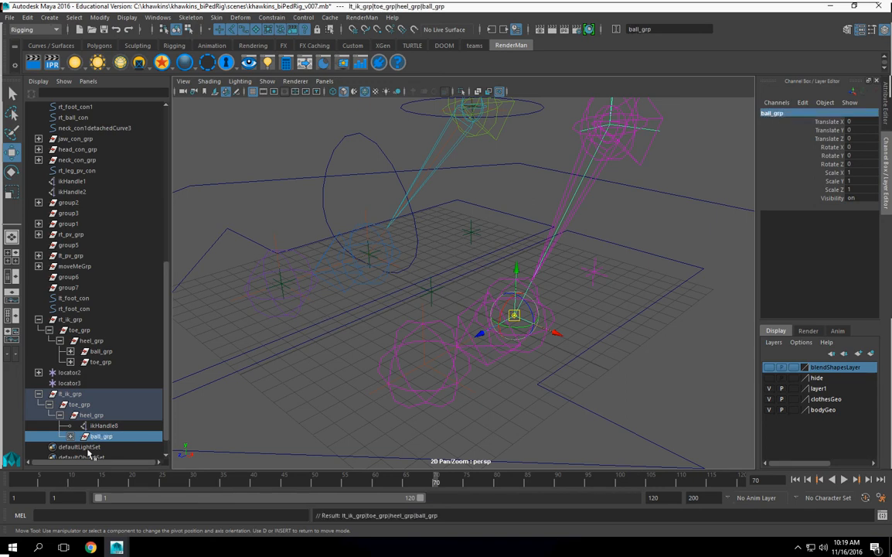
Step: Group ikHandle8 on its own inside the left heel_grp and snap that group's pivot to the left ball joint
{"action": "left_click", "coordinate": [70, 436]}
{"action": "scroll", "coordinate": [100, 387], "scroll_direction": "down", "scroll_amount": 2}
{"action": "left_click", "coordinate": [105, 385]}
{"action": "key", "text": "ctrl+g"}
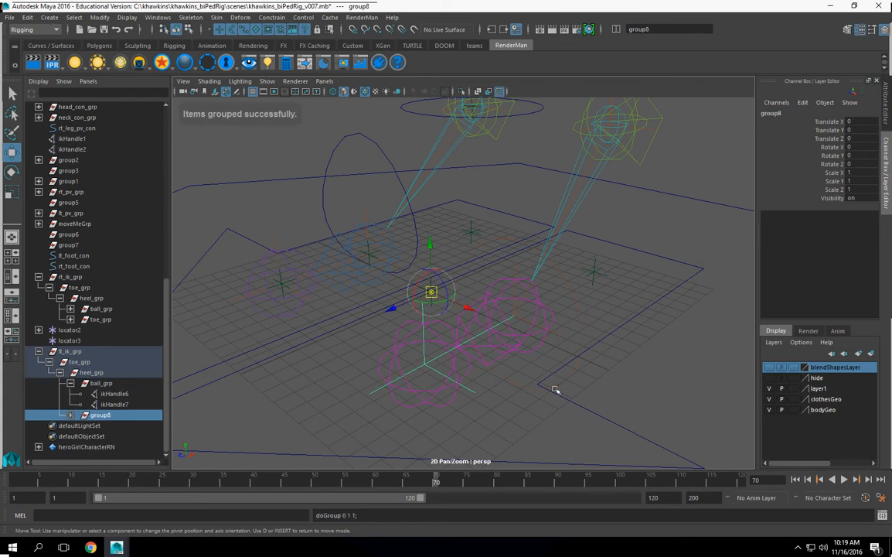
{"action": "left_click_drag", "start_coordinate": [431, 293], "coordinate": [514, 317]}
Step: Rename the ikHandle8 group toe_flop and leave pivot editing
{"action": "left_click", "coordinate": [801, 115]}
{"action": "type", "text": "lop"}
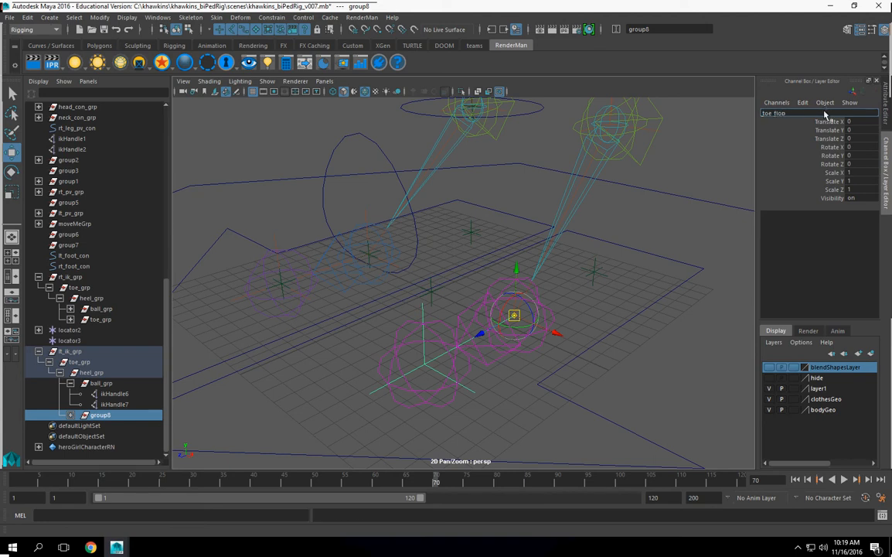
{"action": "key", "text": "Return"}
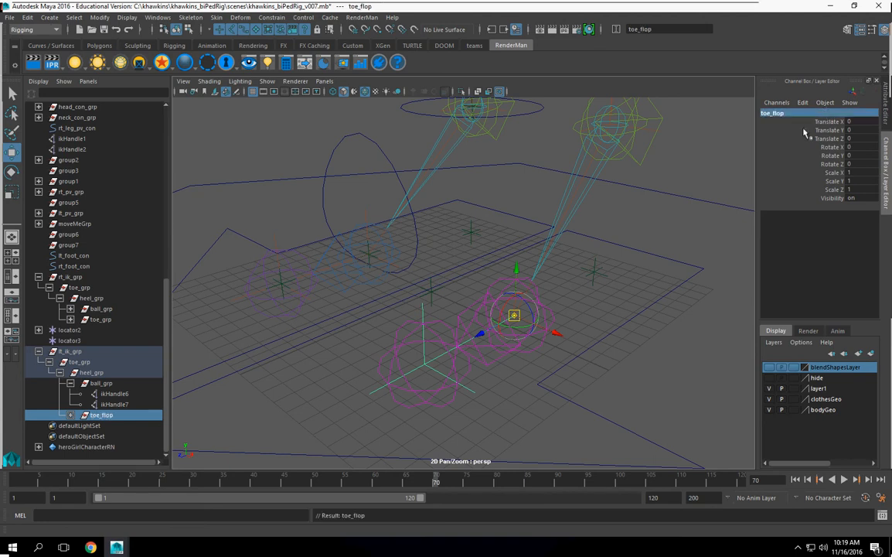
{"action": "key", "text": "Insert"}
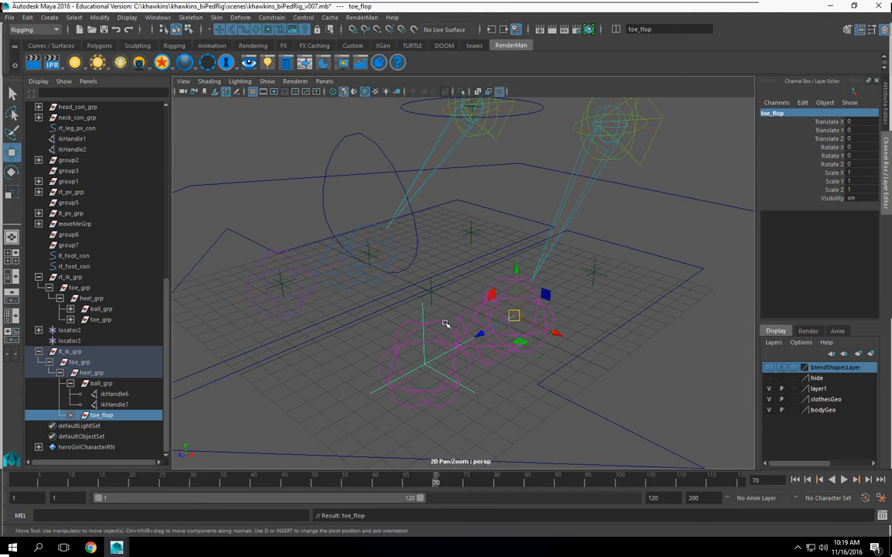
Step: Collapse the lt_ik_grp and rt_ik_grp hierarchies in the Outliner
{"action": "left_click_drag", "start_coordinate": [532, 347], "coordinate": [470, 287], "text": "alt"}
{"action": "left_click_drag", "start_coordinate": [432, 369], "coordinate": [482, 390], "text": "alt"}
{"action": "left_click_drag", "start_coordinate": [564, 328], "coordinate": [557, 318], "text": "alt"}
{"action": "left_click", "coordinate": [39, 352]}
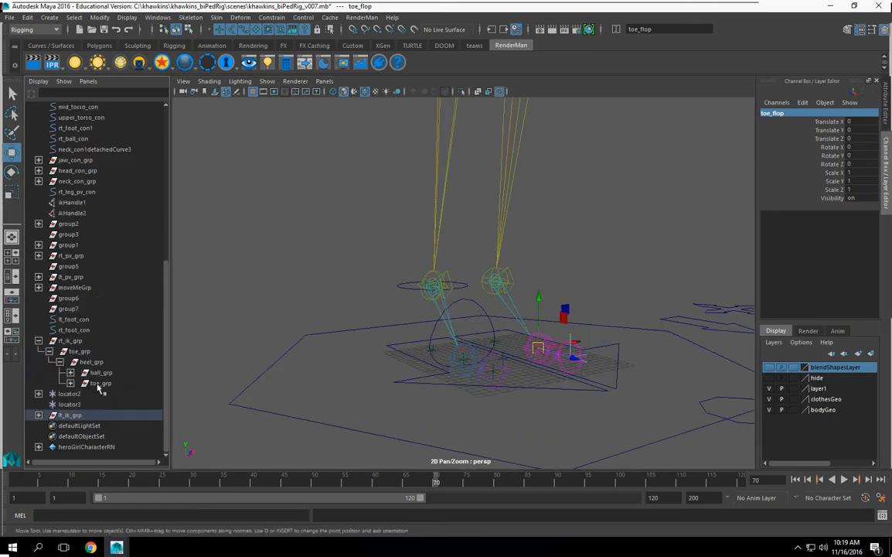
{"action": "left_click", "coordinate": [39, 341]}
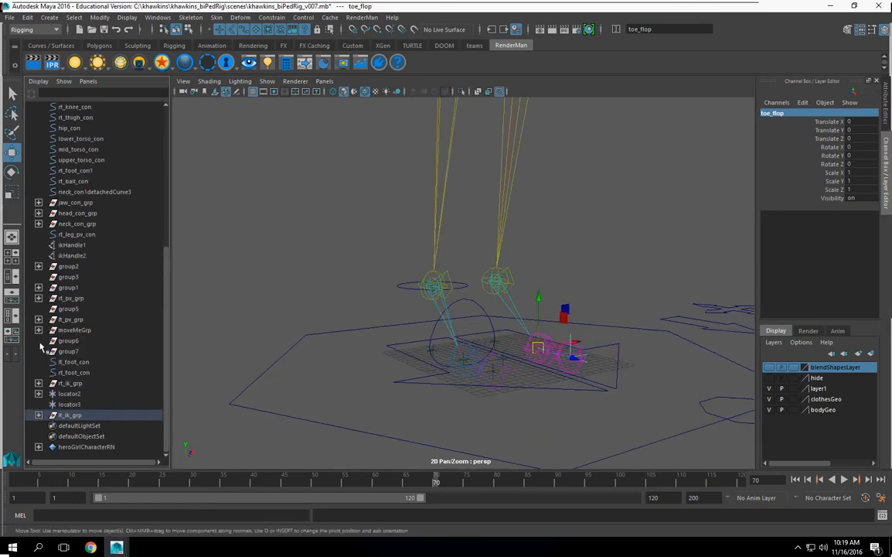
Step: Examine the right foot's rt_ball_con and rt_foot_con1 controls and the leg controls above them
{"action": "left_click_drag", "start_coordinate": [529, 271], "coordinate": [433, 290], "text": "alt"}
{"action": "middle_click_drag", "start_coordinate": [418, 294], "coordinate": [343, 414], "text": "alt"}
{"action": "right_click_drag", "start_coordinate": [342, 415], "coordinate": [309, 387], "text": "alt"}
{"action": "left_click_drag", "start_coordinate": [433, 340], "coordinate": [512, 394], "text": "alt"}
{"action": "right_click_drag", "start_coordinate": [495, 386], "coordinate": [337, 370], "text": "alt"}
{"action": "left_click_drag", "start_coordinate": [337, 369], "coordinate": [450, 287], "text": "alt"}
{"action": "right_click_drag", "start_coordinate": [450, 287], "coordinate": [657, 371], "text": "alt"}
{"action": "left_click_drag", "start_coordinate": [478, 313], "coordinate": [485, 352], "text": "alt"}
{"action": "middle_click_drag", "start_coordinate": [486, 353], "coordinate": [526, 243], "text": "alt"}
{"action": "left_click_drag", "start_coordinate": [527, 270], "coordinate": [464, 309], "text": "alt"}
{"action": "left_click", "coordinate": [464, 305]}
{"action": "left_click_drag", "start_coordinate": [537, 348], "coordinate": [483, 333], "text": "alt"}
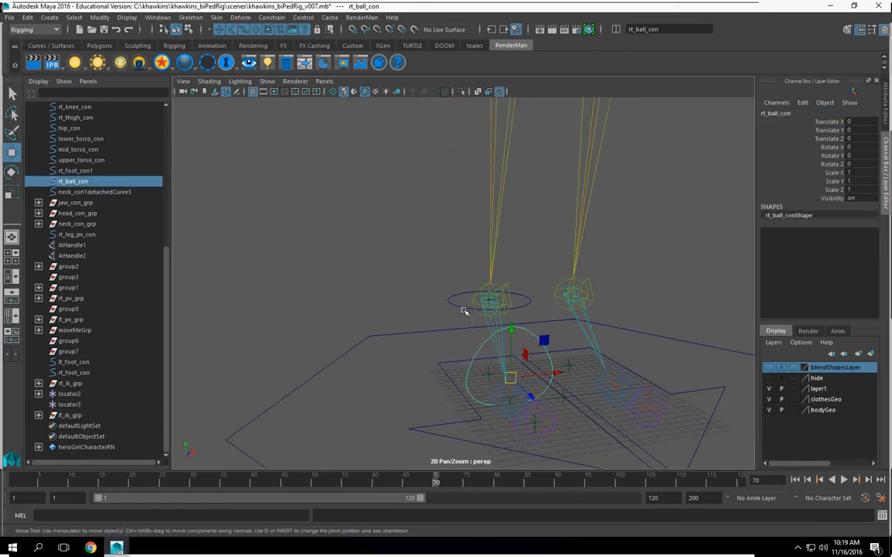
{"action": "left_click", "coordinate": [459, 307], "text": "shift"}
{"action": "left_click_drag", "start_coordinate": [586, 334], "coordinate": [433, 349], "text": "alt"}
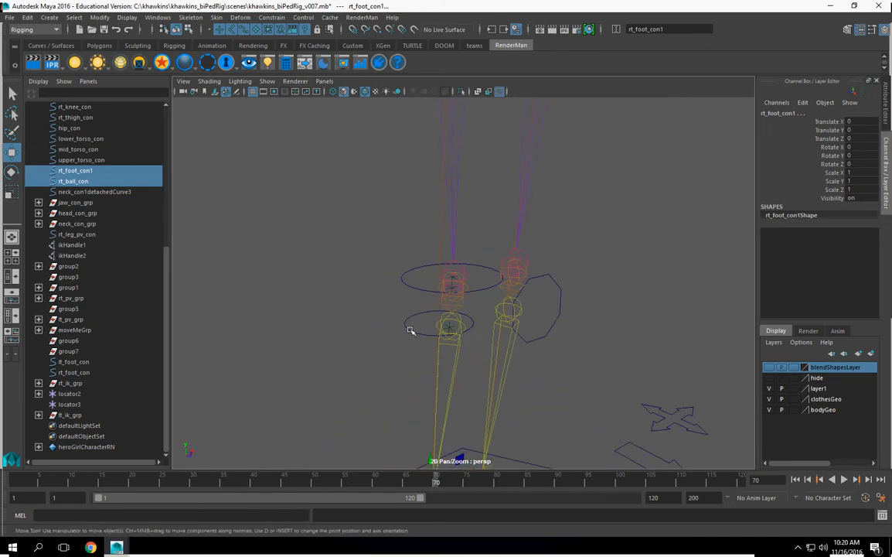
{"action": "scroll", "coordinate": [411, 331], "scroll_direction": "down", "scroll_amount": 5}
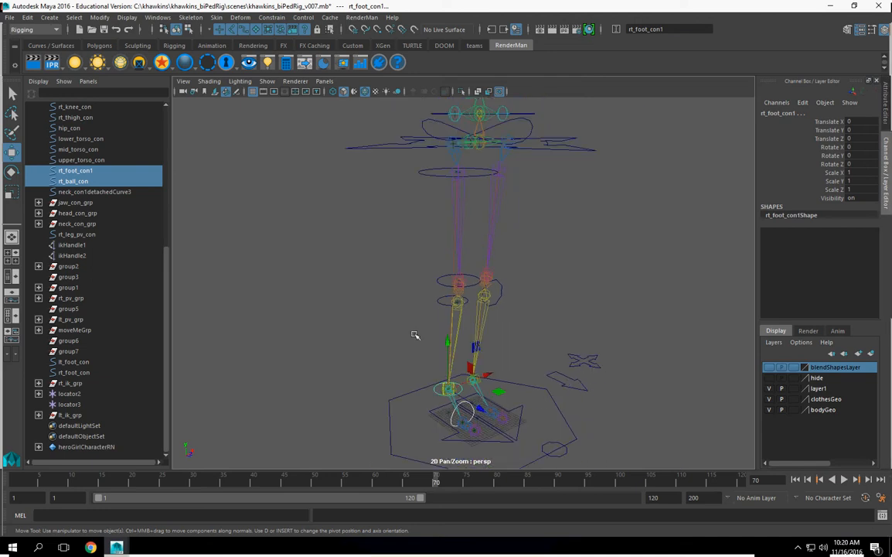
{"action": "scroll", "coordinate": [413, 333], "scroll_direction": "up", "scroll_amount": 2}
{"action": "middle_click_drag", "start_coordinate": [473, 414], "coordinate": [510, 285], "text": "alt"}
{"action": "scroll", "coordinate": [511, 285], "scroll_direction": "up", "scroll_amount": 5}
{"action": "left_click_drag", "start_coordinate": [512, 284], "coordinate": [507, 428], "text": "alt"}
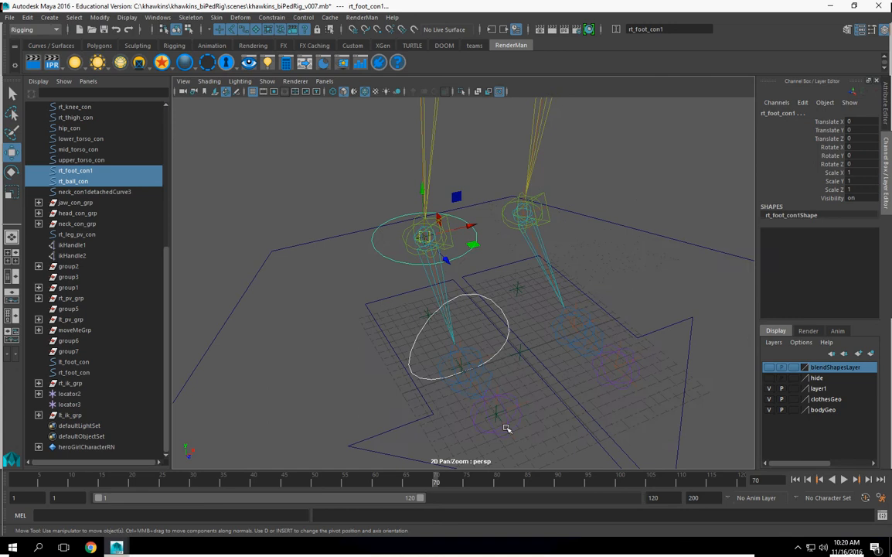
{"action": "left_click", "coordinate": [385, 434]}
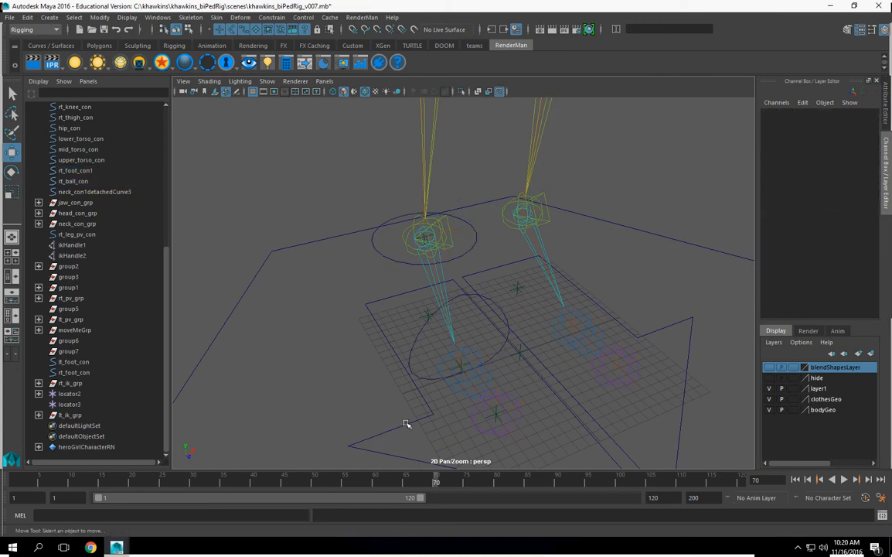
Step: Parent-constrain rt_ik_grp to the rt_foot_con control with Maintain offset on and all translate and rotate axes constrained
{"action": "left_click", "coordinate": [406, 423]}
{"action": "right_click_drag", "start_coordinate": [637, 440], "coordinate": [522, 374], "text": "alt"}
{"action": "middle_click_drag", "start_coordinate": [522, 374], "coordinate": [518, 367], "text": "alt"}
{"action": "mouse_move", "coordinate": [273, 384]}
{"action": "left_mouse_down", "text": "alt"}
{"action": "mouse_move", "coordinate": [319, 368]}
{"action": "mouse_move", "coordinate": [284, 372]}
{"action": "mouse_move", "coordinate": [282, 386]}
{"action": "left_mouse_up", "text": "alt"}
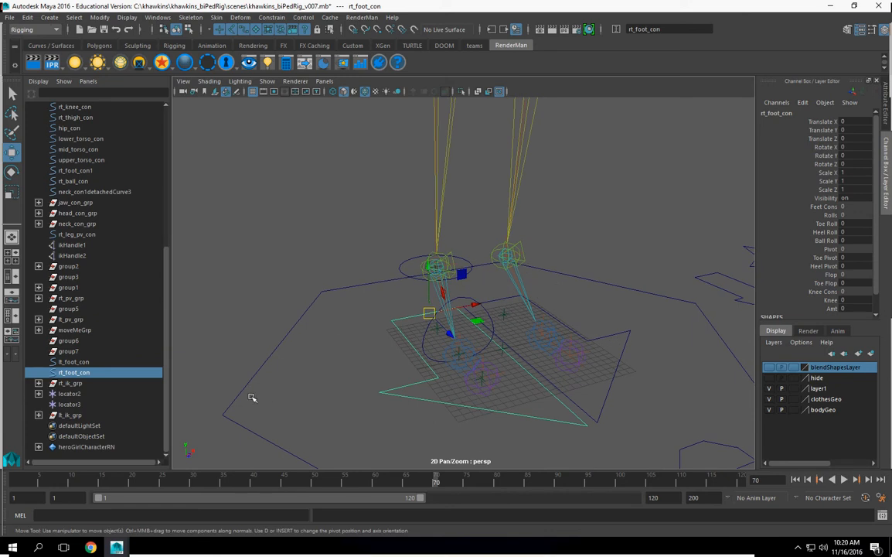
{"action": "left_click_drag", "start_coordinate": [498, 378], "coordinate": [552, 379], "text": "alt"}
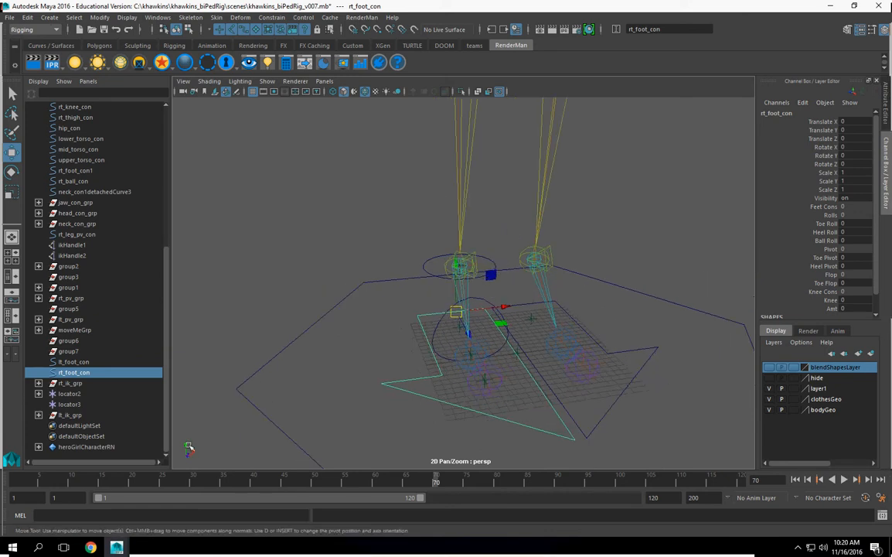
{"action": "left_click", "coordinate": [71, 386]}
{"action": "left_click_drag", "start_coordinate": [482, 426], "coordinate": [488, 425], "text": "alt"}
{"action": "left_click", "coordinate": [420, 399]}
{"action": "left_click", "coordinate": [82, 376]}
{"action": "left_click", "coordinate": [71, 383], "text": "shift"}
{"action": "left_click_drag", "start_coordinate": [490, 432], "coordinate": [499, 419], "text": "alt"}
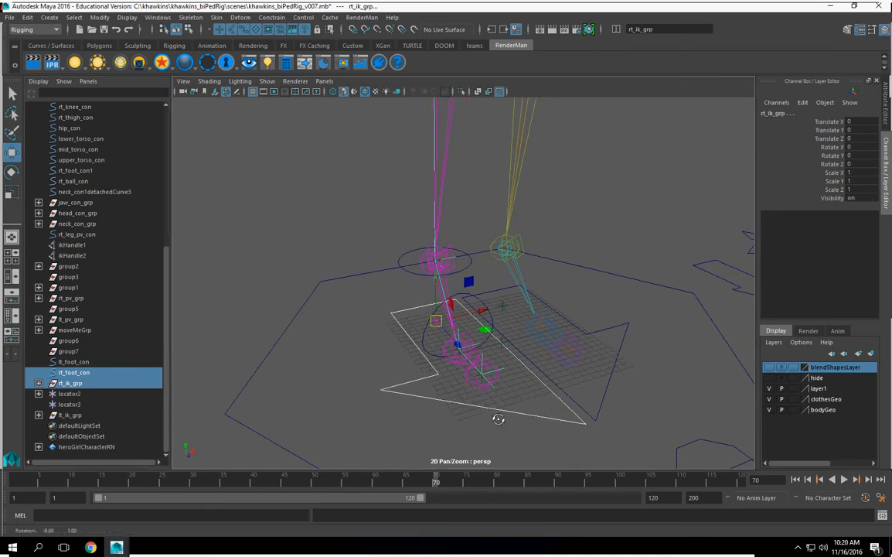
{"action": "left_click", "coordinate": [272, 17]}
{"action": "left_click", "coordinate": [369, 42]}
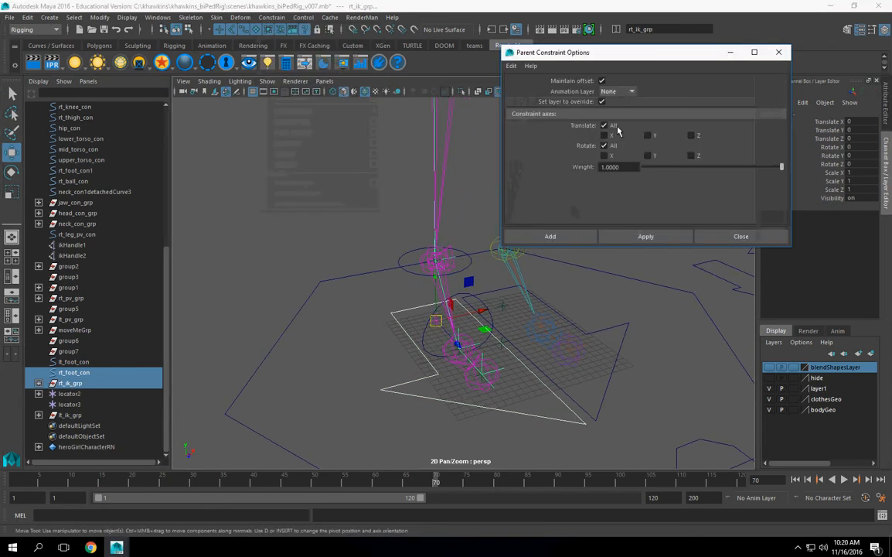
{"action": "left_click", "coordinate": [573, 239]}
Step: Apply the same parent constraint from the lt_foot_con control to lt_ik_grp
{"action": "left_click_drag", "start_coordinate": [545, 361], "coordinate": [529, 363], "text": "alt"}
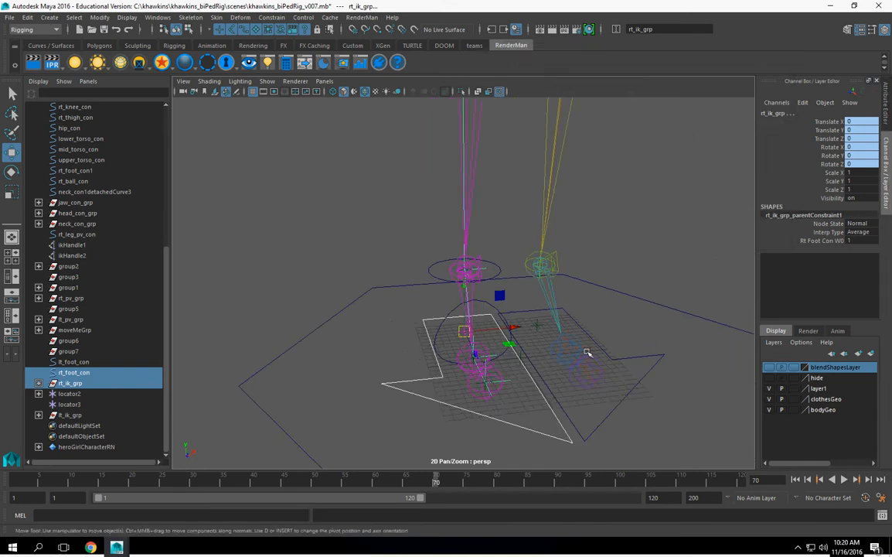
{"action": "left_click", "coordinate": [620, 363]}
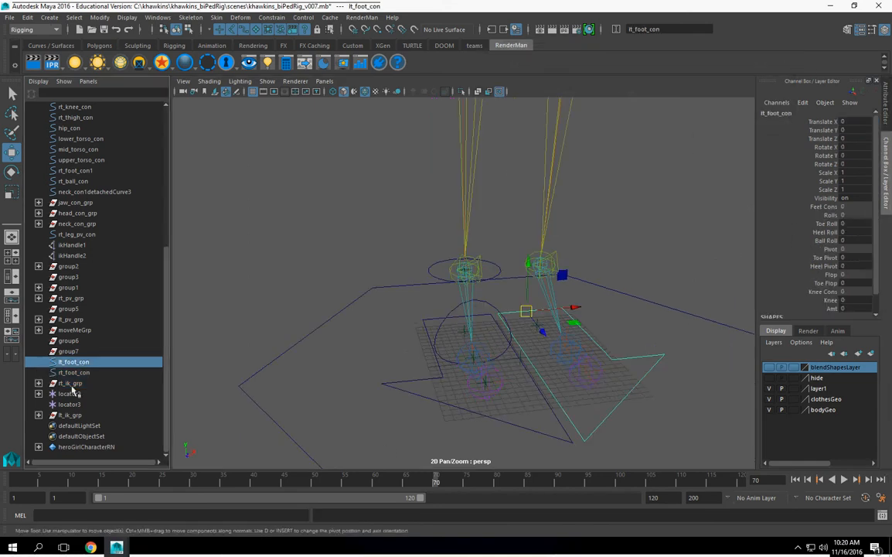
{"action": "left_click", "coordinate": [70, 415], "text": "ctrl"}
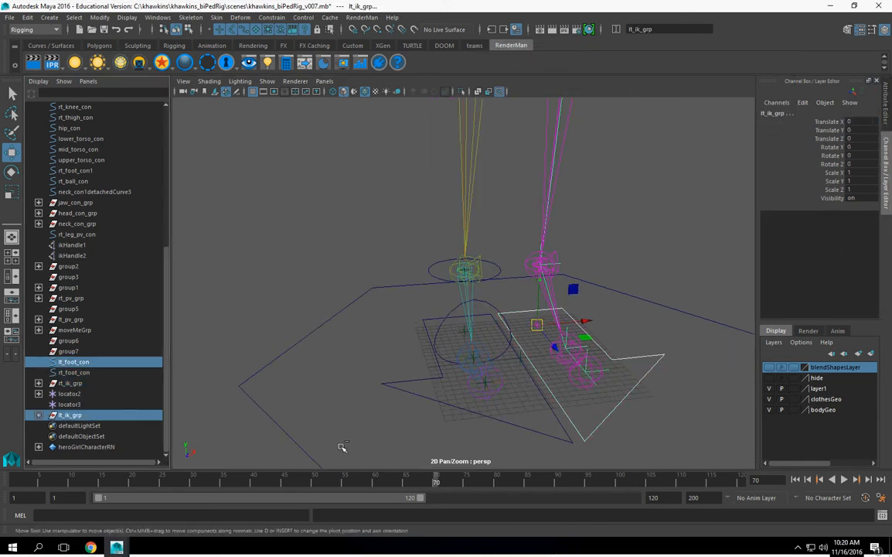
{"action": "key", "text": "g"}
Step: Open the Connection Editor with rt_foot_con loaded as the output object and move its window clear of the Outliner
{"action": "left_click_drag", "start_coordinate": [478, 315], "coordinate": [522, 279], "text": "alt"}
{"action": "right_click_drag", "start_coordinate": [522, 279], "coordinate": [506, 339], "text": "alt"}
{"action": "left_click_drag", "start_coordinate": [506, 339], "coordinate": [419, 249], "text": "alt"}
{"action": "left_click", "coordinate": [445, 267]}
{"action": "key", "text": "space"}
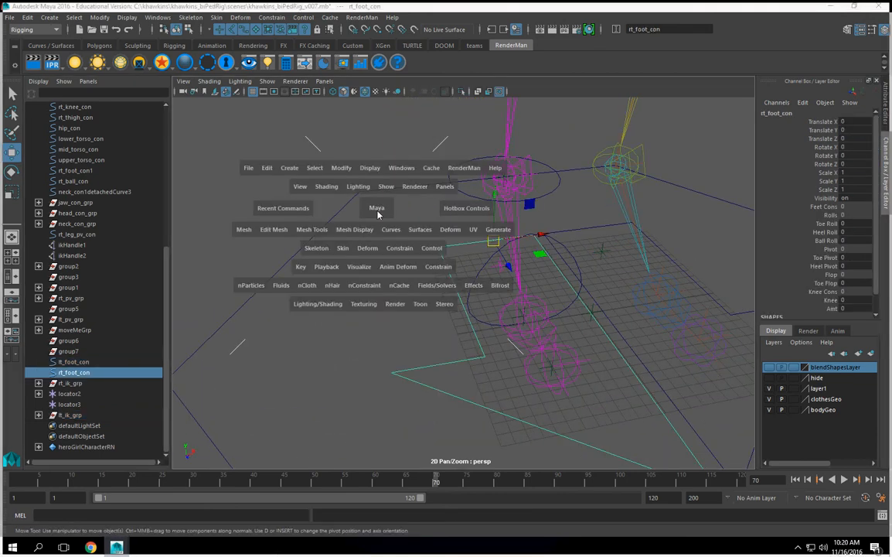
{"action": "left_click", "coordinate": [399, 171]}
{"action": "mouse_move", "coordinate": [479, 198]}
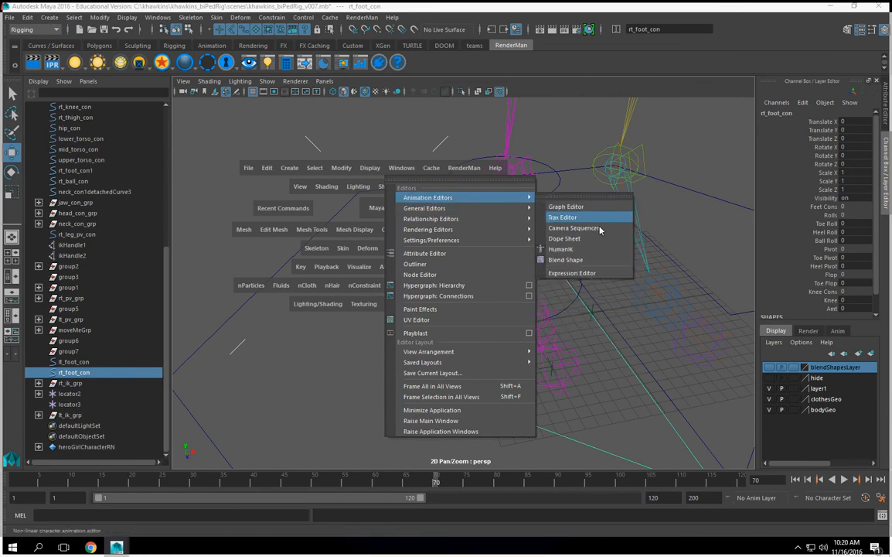
{"action": "mouse_move", "coordinate": [512, 208]}
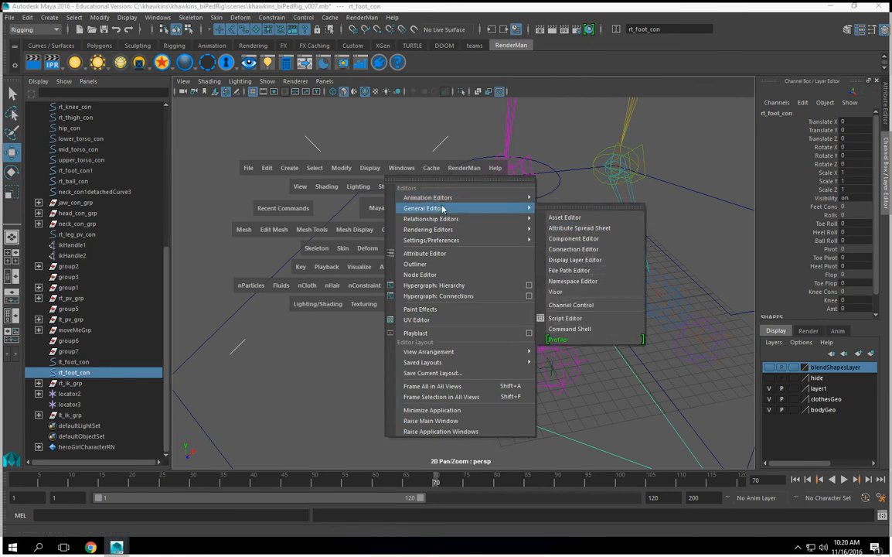
{"action": "left_click", "coordinate": [568, 253]}
{"action": "middle_click_drag", "start_coordinate": [573, 370], "coordinate": [610, 305], "text": "alt"}
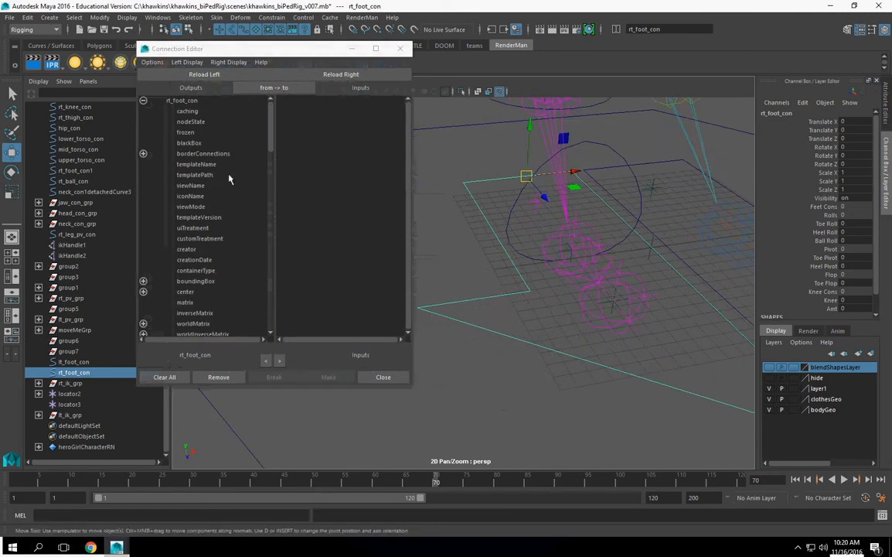
{"action": "left_click_drag", "start_coordinate": [223, 43], "coordinate": [320, 46]}
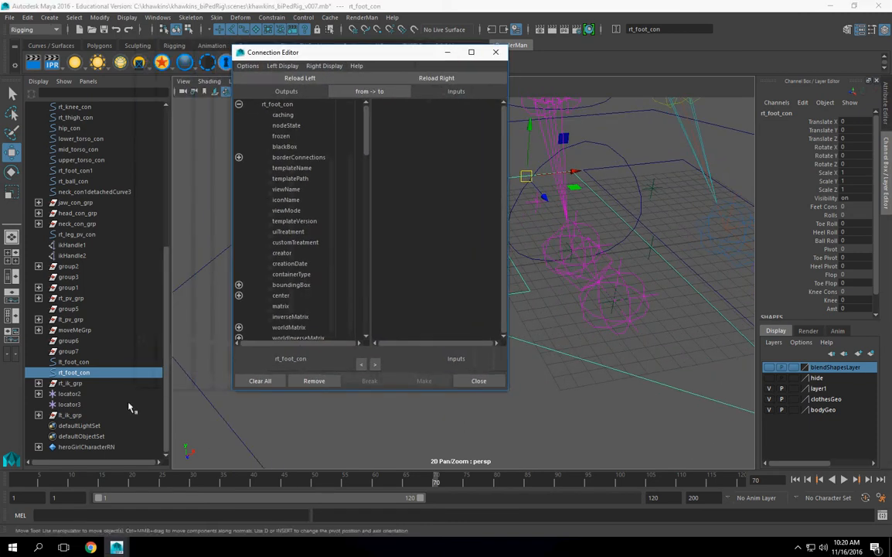
Step: Load the toe_grp directly inside rt_ik_grp as the Connection Editor's input object
{"action": "left_click", "coordinate": [38, 383]}
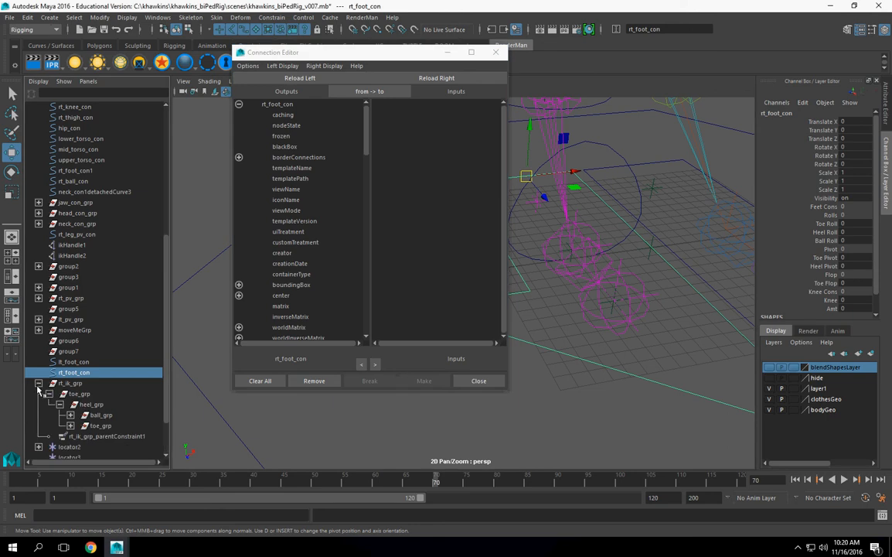
{"action": "left_click", "coordinate": [78, 394]}
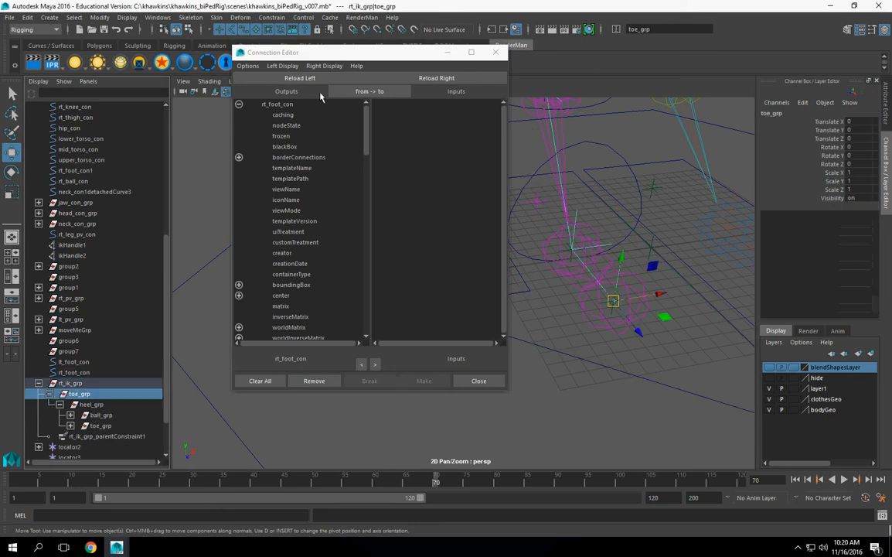
{"action": "left_click", "coordinate": [432, 78]}
Step: Connect rt_foot_con's ToeRoll attribute to rotateX of the loaded toe_grp
{"action": "scroll", "coordinate": [328, 298], "scroll_direction": "down", "scroll_amount": 10}
{"action": "left_click_drag", "start_coordinate": [712, 355], "coordinate": [773, 301], "text": "alt"}
{"action": "scroll", "coordinate": [304, 286], "scroll_direction": "down", "scroll_amount": 2}
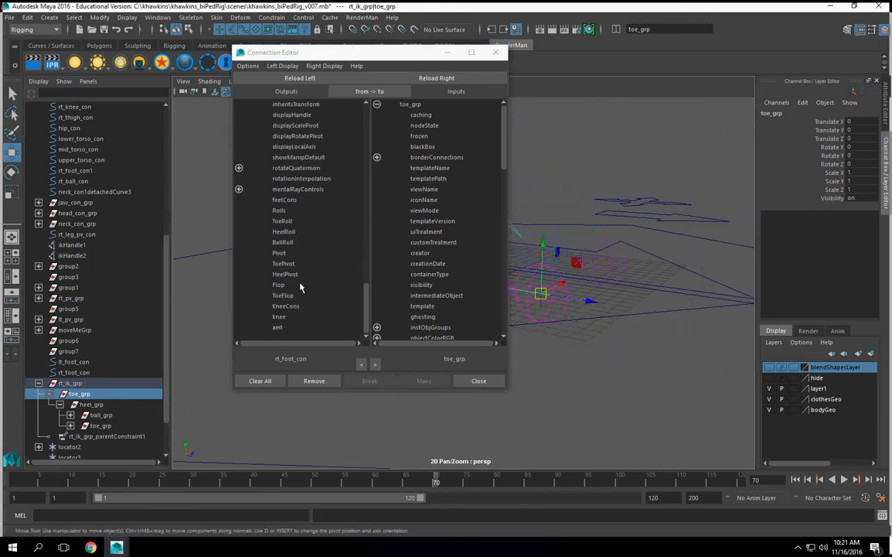
{"action": "left_click", "coordinate": [283, 221]}
{"action": "scroll", "coordinate": [436, 259], "scroll_direction": "down", "scroll_amount": 5}
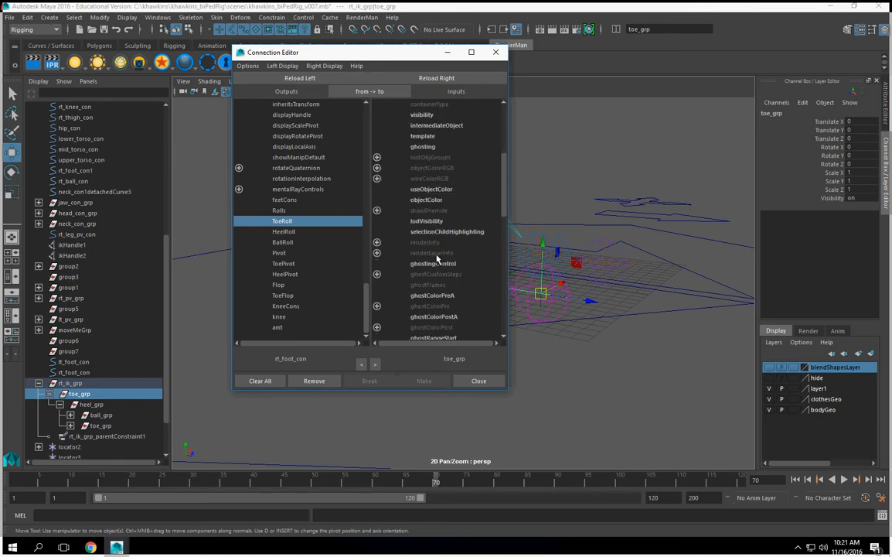
{"action": "scroll", "coordinate": [402, 169], "scroll_direction": "up", "scroll_amount": 5}
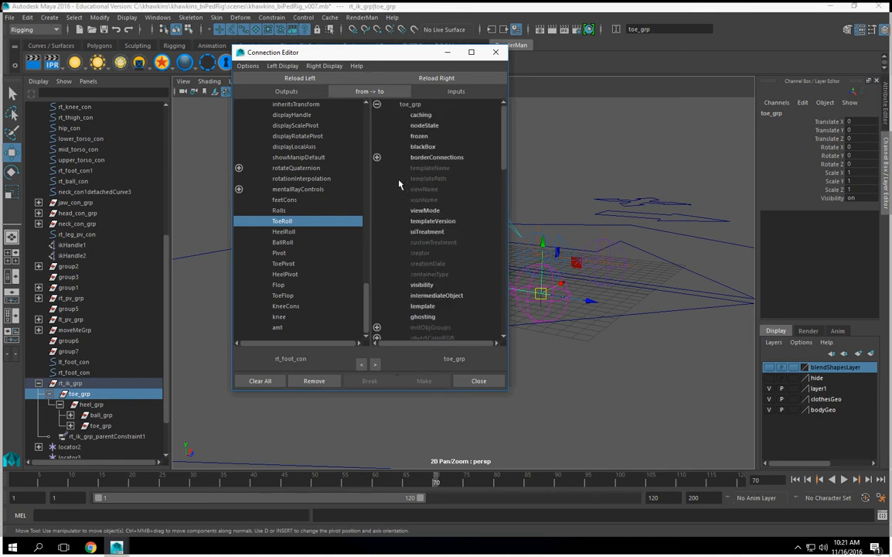
{"action": "scroll", "coordinate": [399, 184], "scroll_direction": "down", "scroll_amount": 8}
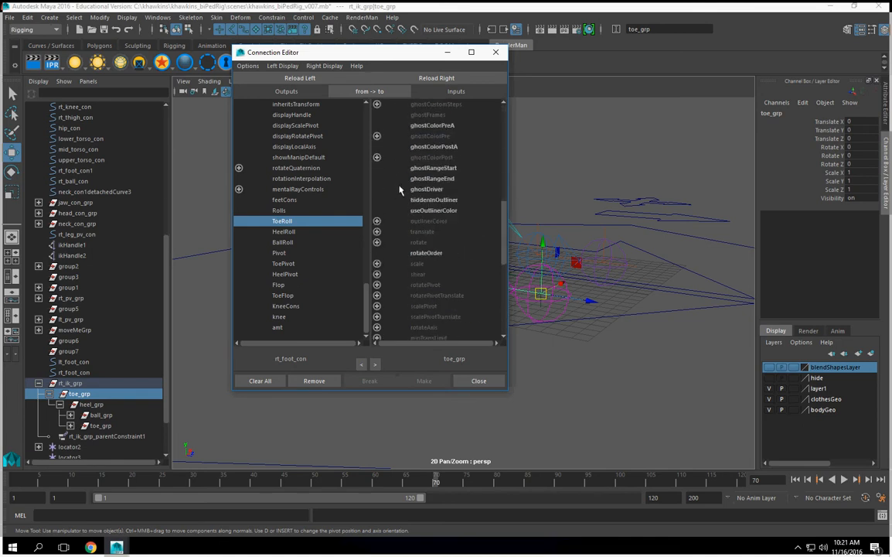
{"action": "left_click", "coordinate": [376, 242]}
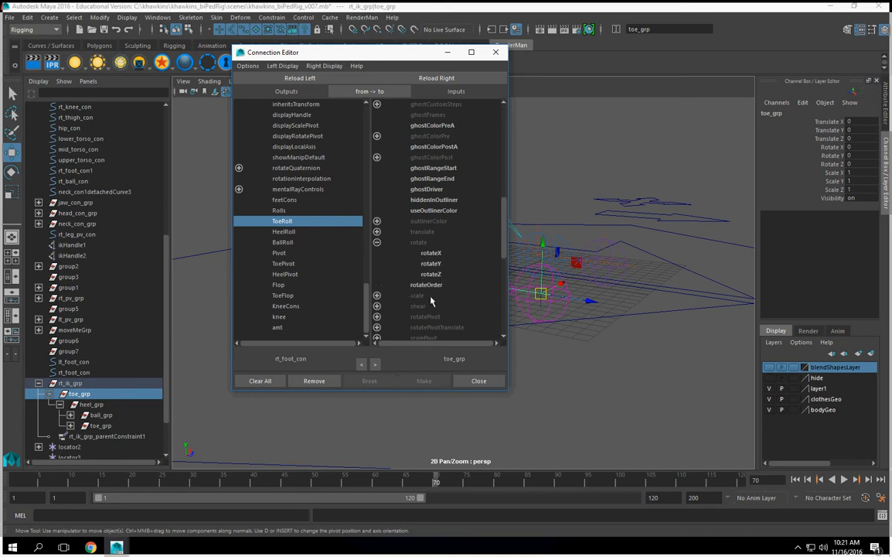
{"action": "left_click", "coordinate": [435, 254]}
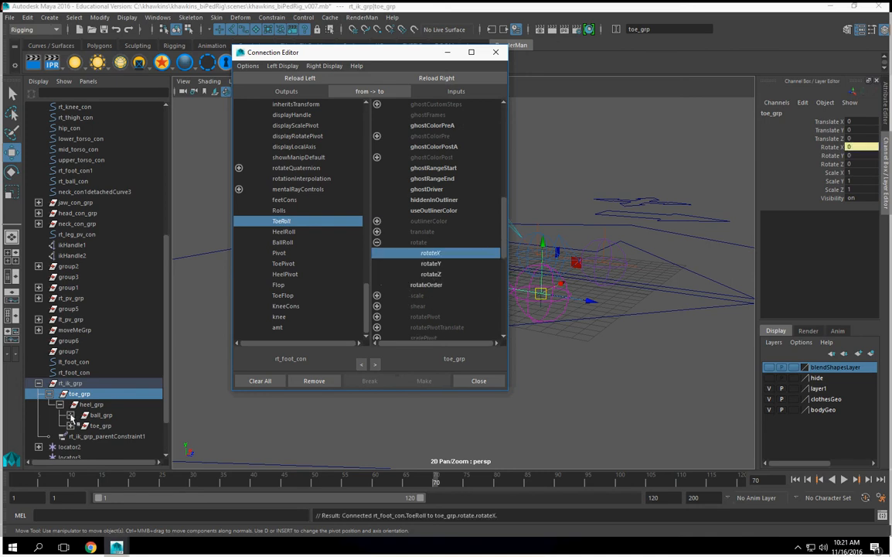
Step: Connect rt_foot_con's ToePivot to the same toe_grp's rotateY and move the Connection Editor clear of the foot
{"action": "left_click", "coordinate": [292, 263]}
{"action": "left_click", "coordinate": [437, 266]}
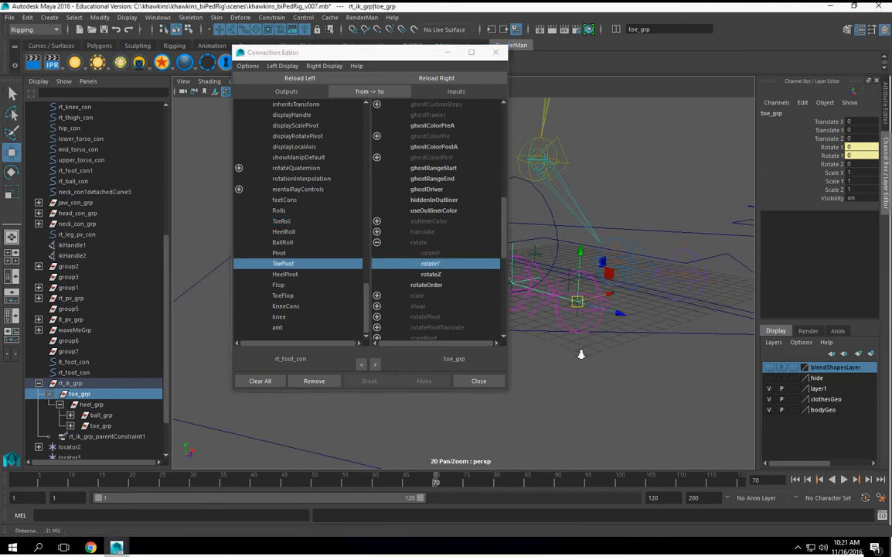
{"action": "left_click_drag", "start_coordinate": [634, 317], "coordinate": [646, 320], "text": "alt"}
{"action": "left_click_drag", "start_coordinate": [376, 58], "coordinate": [328, 52]}
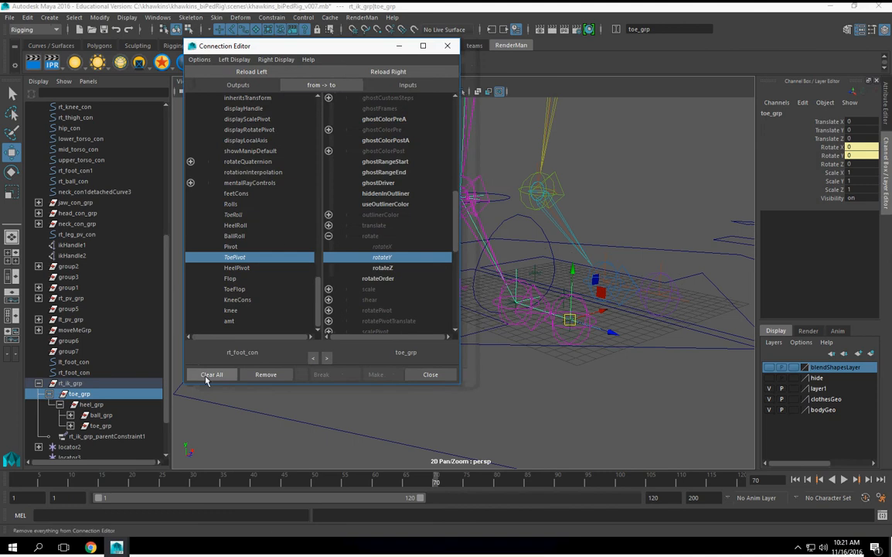
Step: Load rt_ik_grp's heel_grp as the input object and connect HeelRoll to its rotateX and HeelPivot to its rotateY
{"action": "left_click", "coordinate": [90, 404]}
{"action": "left_click", "coordinate": [380, 71]}
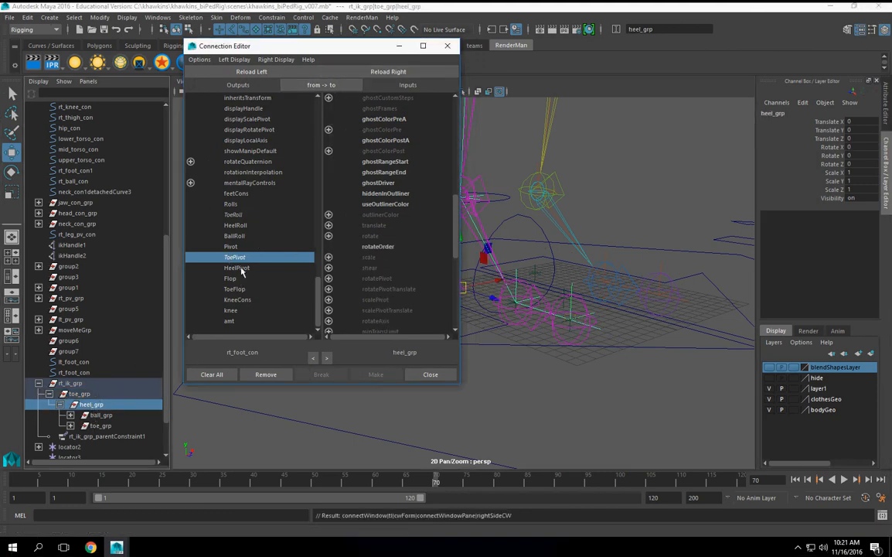
{"action": "left_click", "coordinate": [236, 225]}
{"action": "left_click", "coordinate": [329, 235]}
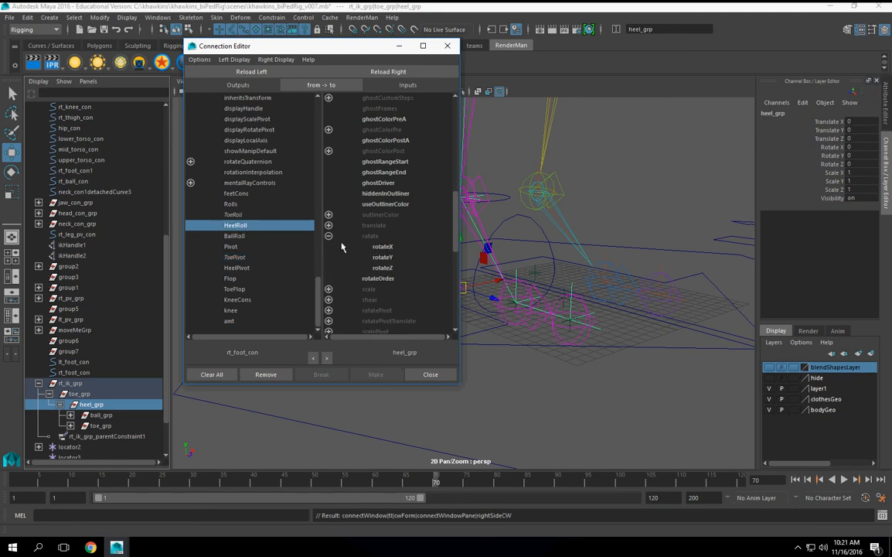
{"action": "left_click", "coordinate": [382, 246]}
{"action": "left_click", "coordinate": [236, 267]}
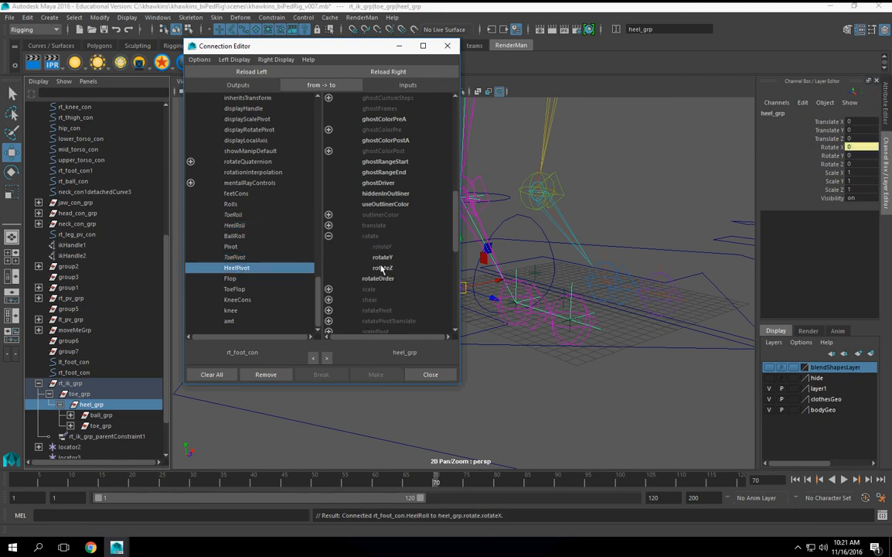
{"action": "left_click", "coordinate": [381, 258]}
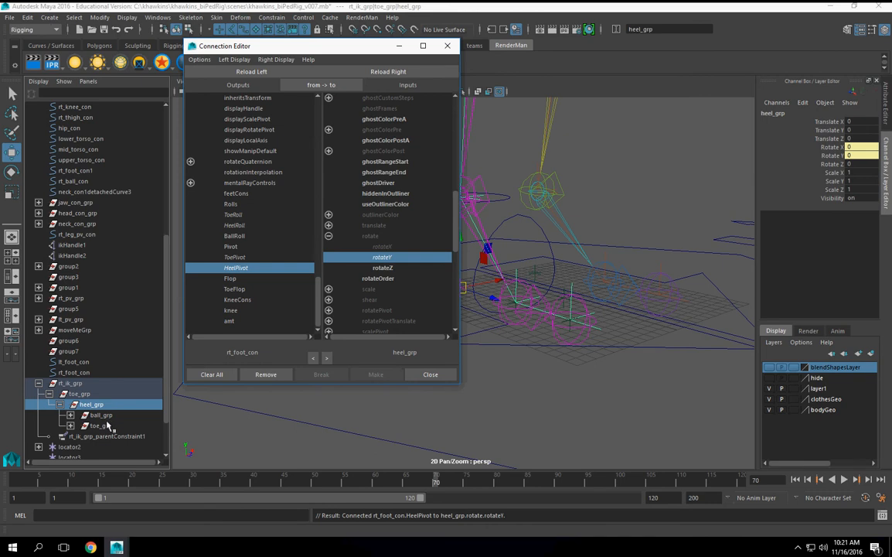
Step: Load the ball_grp under rt_ik_grp's heel_grp as the input object and connect BallRoll to its rotateX
{"action": "left_click", "coordinate": [100, 414]}
{"action": "left_click", "coordinate": [388, 71]}
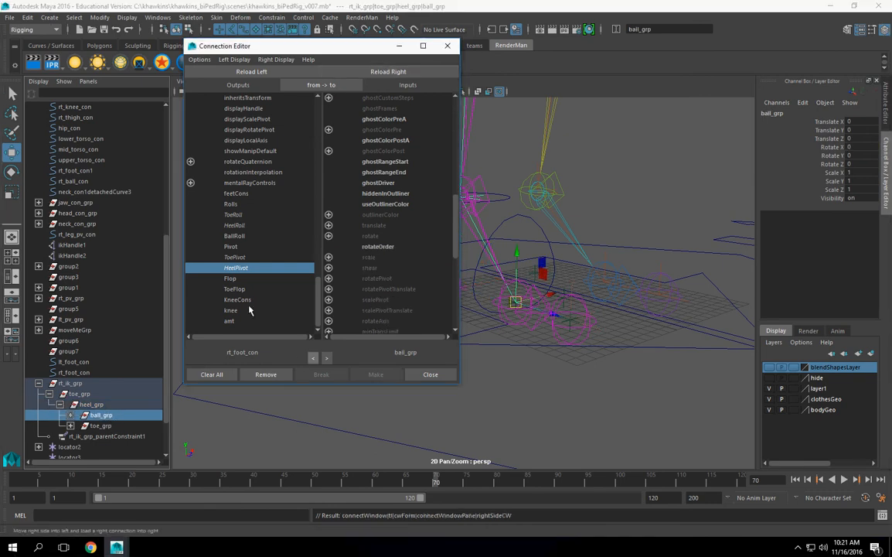
{"action": "left_click", "coordinate": [238, 236]}
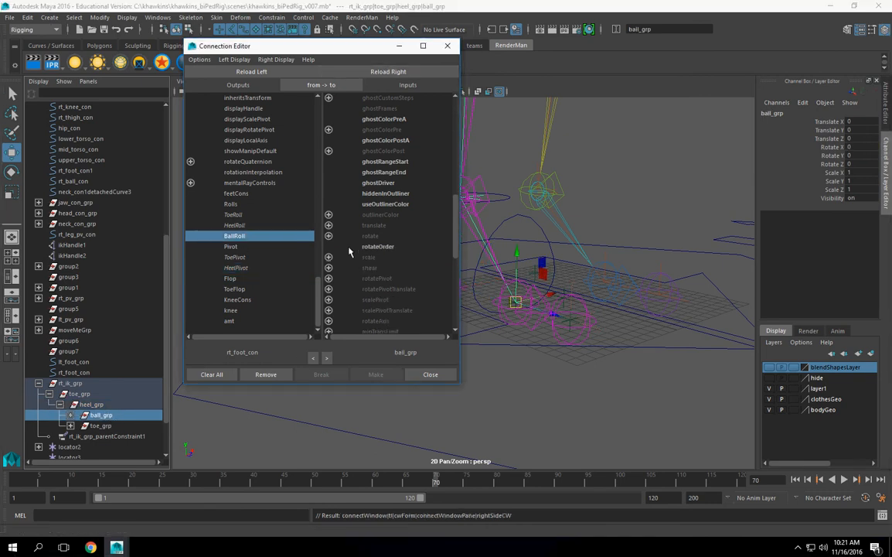
{"action": "left_click", "coordinate": [328, 236]}
{"action": "left_click", "coordinate": [383, 247]}
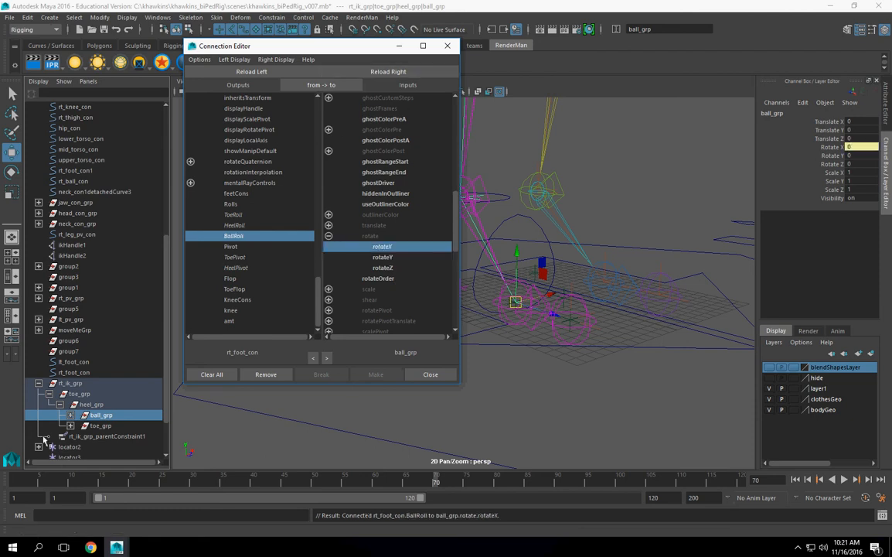
Step: Rename the toe_grp nested under rt_ik_grp's heel_grp, which holds ikHandle5, as toe_flop
{"action": "left_click", "coordinate": [100, 425]}
{"action": "left_click", "coordinate": [388, 71]}
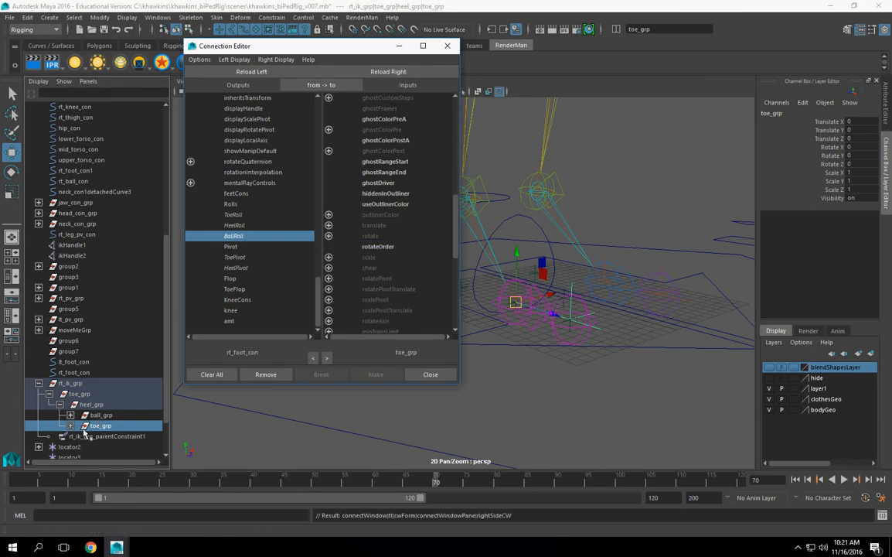
{"action": "left_click", "coordinate": [70, 426]}
{"action": "scroll", "coordinate": [110, 432], "scroll_direction": "down", "scroll_amount": 2}
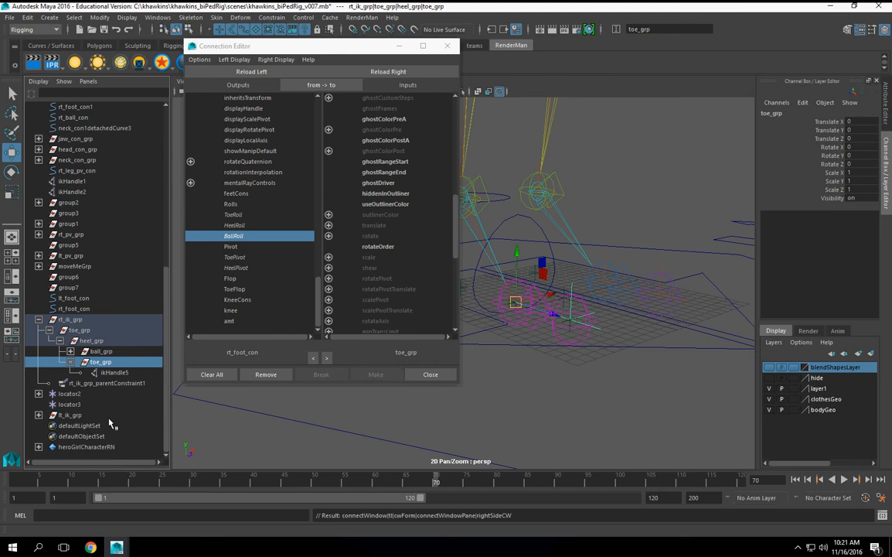
{"action": "left_click", "coordinate": [789, 113]}
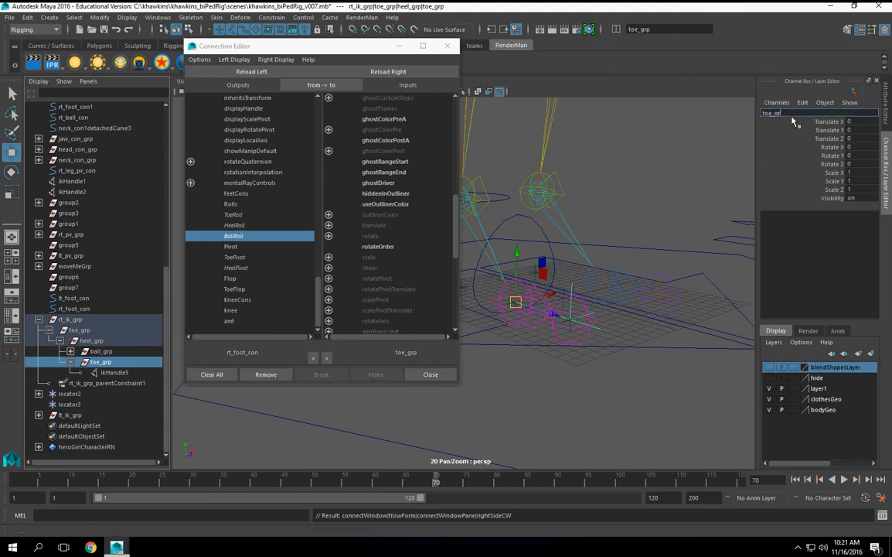
{"action": "type", "text": "toe_flop"}
{"action": "key", "text": "Return"}
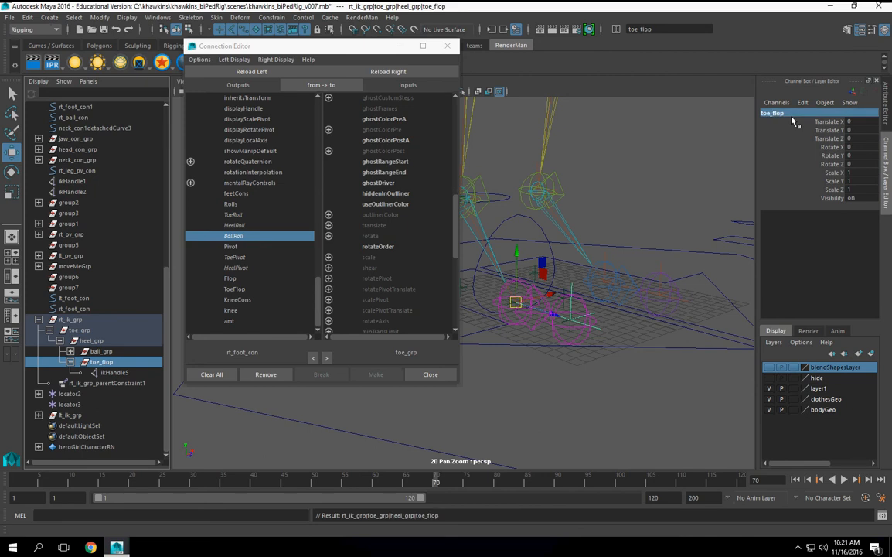
Step: Reload the renamed toe_flop group as the input object and connect rt_foot_con's ToeFlop to its rotateX
{"action": "left_click", "coordinate": [387, 72]}
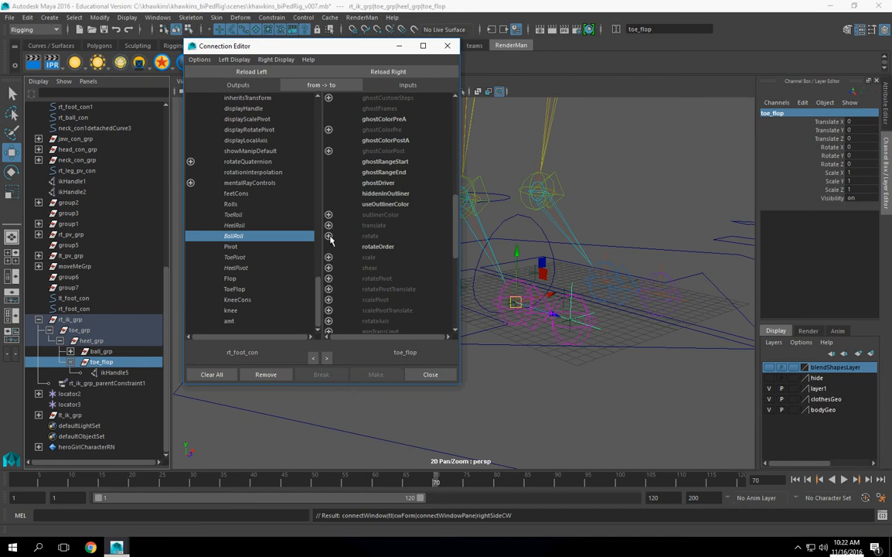
{"action": "left_click", "coordinate": [328, 236]}
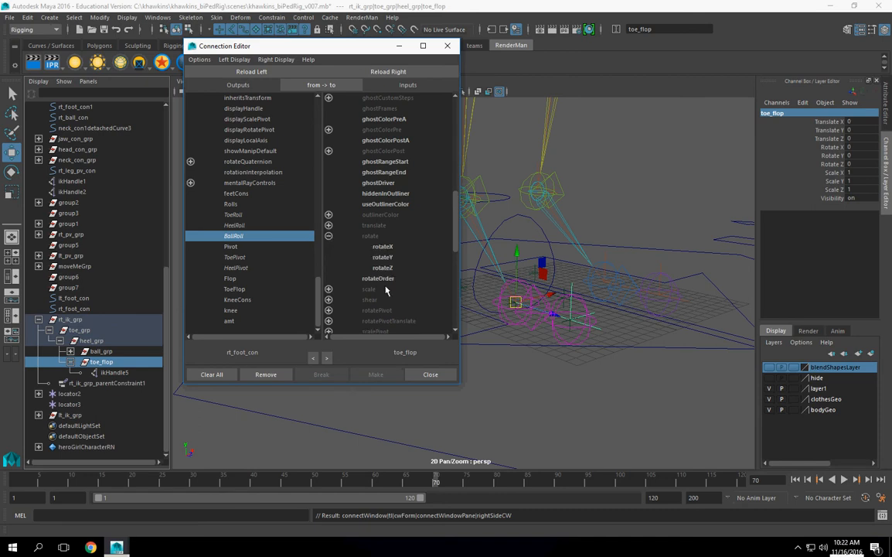
{"action": "left_click", "coordinate": [236, 289]}
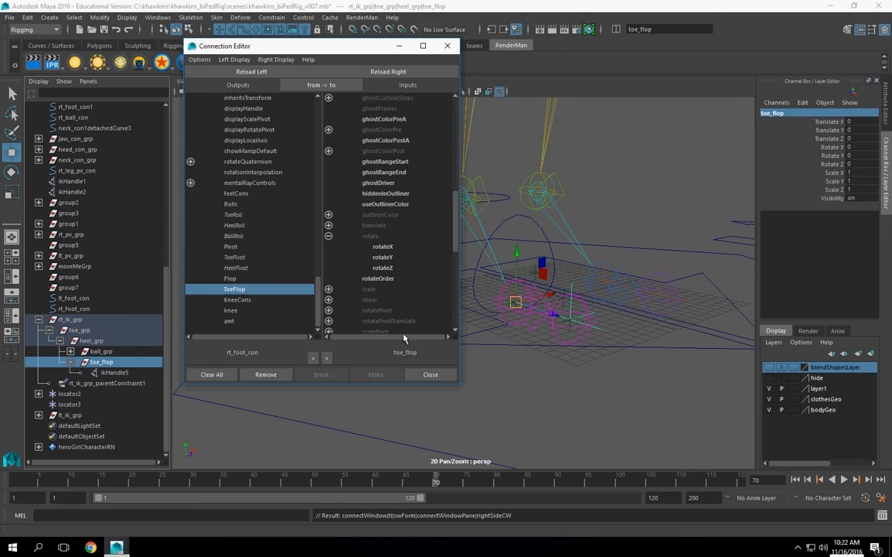
{"action": "left_click", "coordinate": [386, 248]}
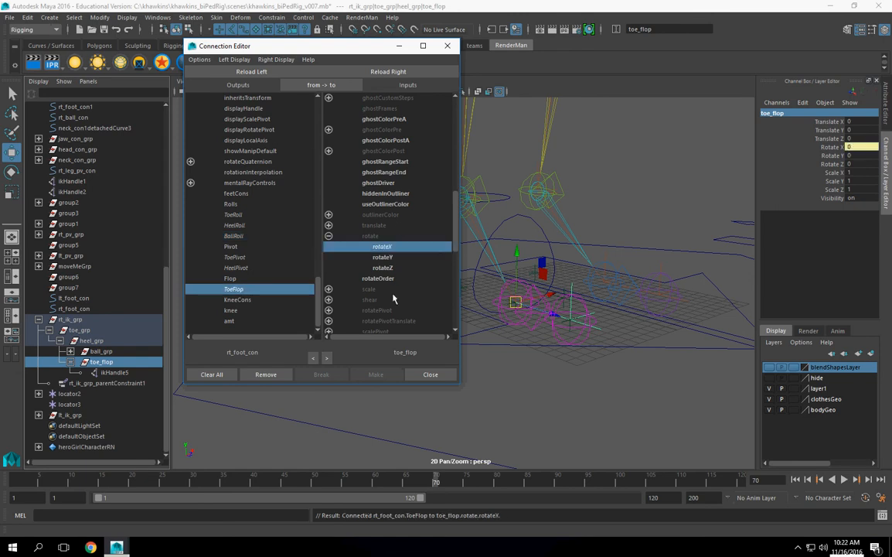
Step: Minimize the Connection Editor, select rt_foot_con, try its Toe Roll attribute interactively and undo the change
{"action": "left_click", "coordinate": [400, 45]}
{"action": "right_click_drag", "start_coordinate": [565, 336], "coordinate": [450, 330], "text": "alt"}
{"action": "left_click_drag", "start_coordinate": [449, 330], "coordinate": [440, 356], "text": "alt"}
{"action": "left_click", "coordinate": [396, 288]}
{"action": "middle_click_drag", "start_coordinate": [440, 357], "coordinate": [397, 376], "text": "alt"}
{"action": "left_click", "coordinate": [339, 317]}
{"action": "left_click_drag", "start_coordinate": [354, 336], "coordinate": [431, 350], "text": "alt"}
{"action": "left_click", "coordinate": [825, 224]}
{"action": "middle_click_drag", "start_coordinate": [565, 279], "coordinate": [657, 310]}
{"action": "key", "text": "ctrl+z"}
Step: Try rt_foot_con's Heel Roll and Ball Roll attributes interactively, undoing each change
{"action": "left_click", "coordinate": [826, 232]}
{"action": "middle_click_drag", "start_coordinate": [535, 277], "coordinate": [434, 299]}
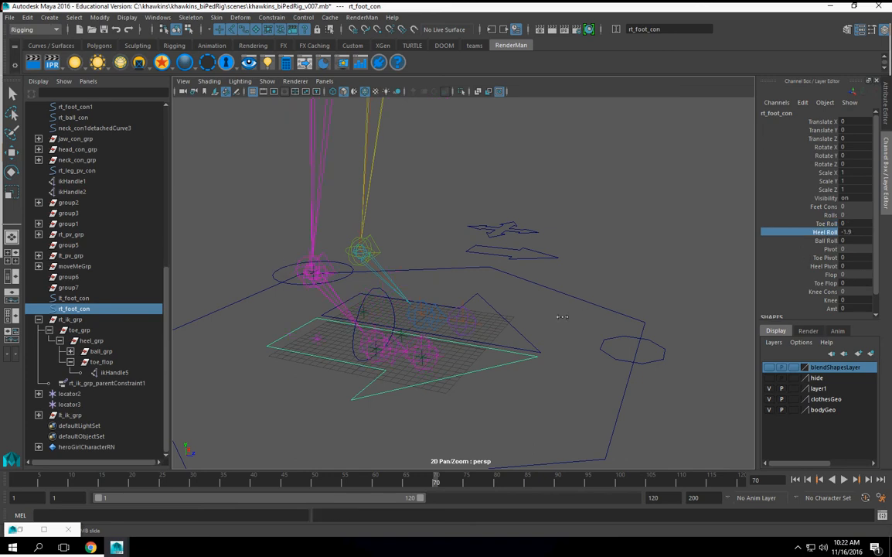
{"action": "key", "text": "ctrl+z"}
{"action": "left_click", "coordinate": [827, 241]}
{"action": "middle_click_drag", "start_coordinate": [504, 292], "coordinate": [277, 335]}
{"action": "middle_click_drag", "start_coordinate": [736, 331], "coordinate": [802, 337]}
{"action": "key", "text": "ctrl+z"}
Step: Try rt_foot_con's Toe Pivot and Heel Pivot attributes interactively, undoing each change
{"action": "left_click", "coordinate": [828, 258]}
{"action": "middle_click_drag", "start_coordinate": [680, 332], "coordinate": [298, 357]}
{"action": "key", "text": "ctrl+z"}
{"action": "left_click", "coordinate": [825, 266]}
{"action": "middle_click_drag", "start_coordinate": [743, 246], "coordinate": [349, 367]}
{"action": "key", "text": "ctrl+z"}
Step: Try rt_foot_con's Toe Flop attribute interactively and undo the change
{"action": "left_click", "coordinate": [825, 283]}
{"action": "middle_click_drag", "start_coordinate": [750, 271], "coordinate": [382, 383]}
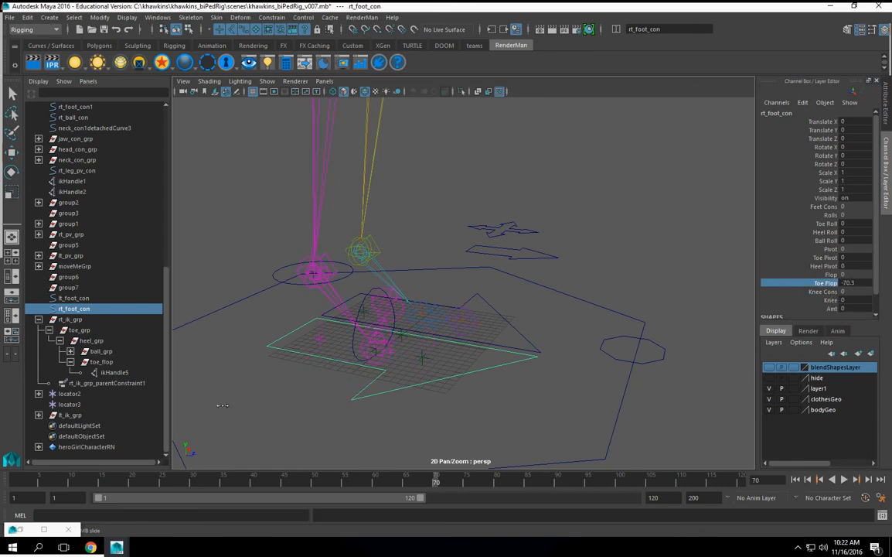
{"action": "key", "text": "ctrl+z"}
Step: Select lt_foot_con, restore the Connection Editor and load the control as the output object
{"action": "left_click_drag", "start_coordinate": [681, 361], "coordinate": [412, 388], "text": "alt"}
{"action": "middle_click_drag", "start_coordinate": [591, 238], "coordinate": [487, 364], "text": "alt"}
{"action": "left_click_drag", "start_coordinate": [486, 364], "coordinate": [510, 282], "text": "alt"}
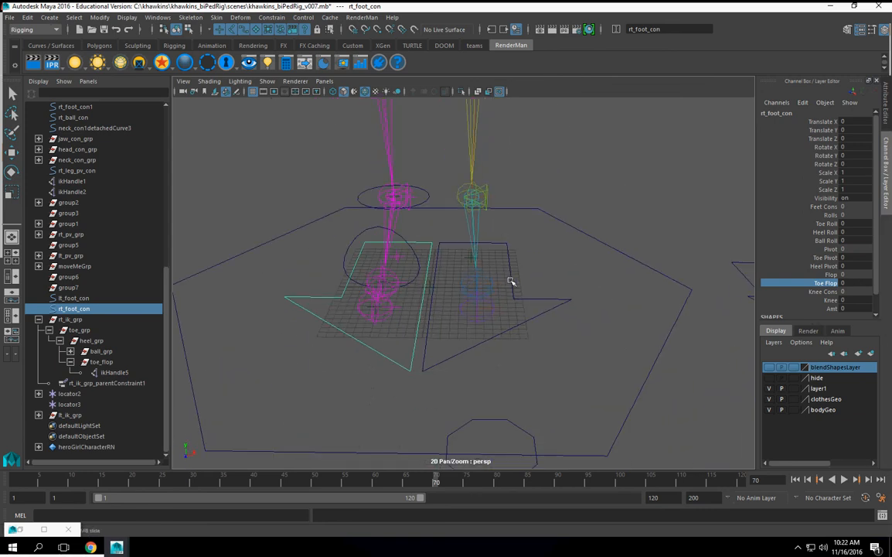
{"action": "left_click", "coordinate": [519, 300]}
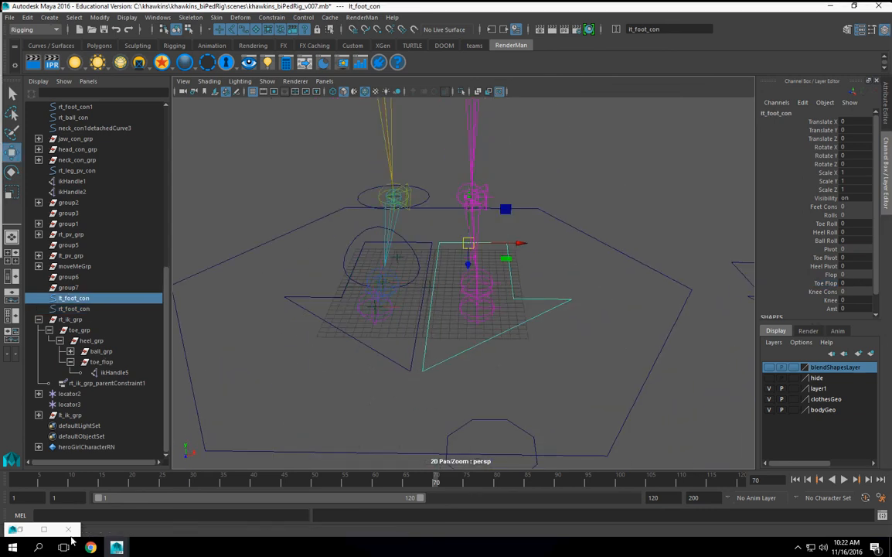
{"action": "left_click", "coordinate": [45, 531]}
{"action": "double_click", "coordinate": [487, 7]}
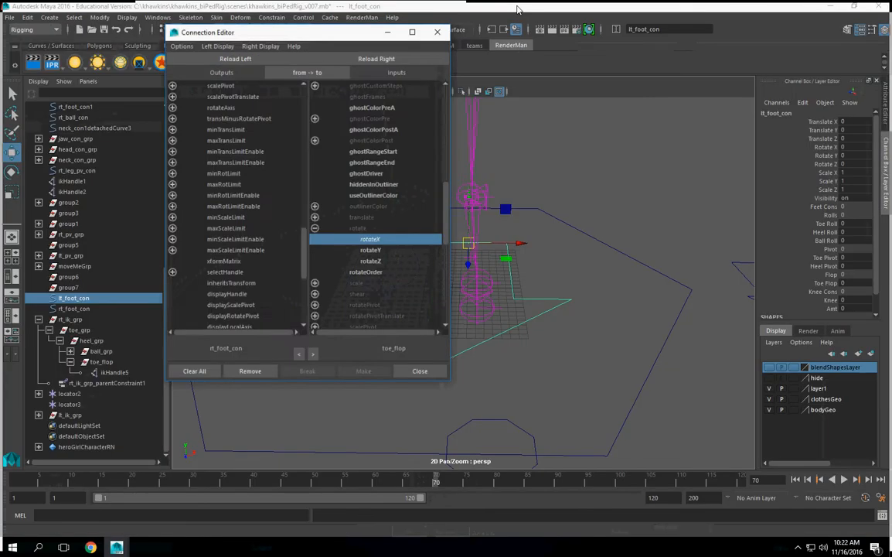
{"action": "left_click", "coordinate": [253, 72]}
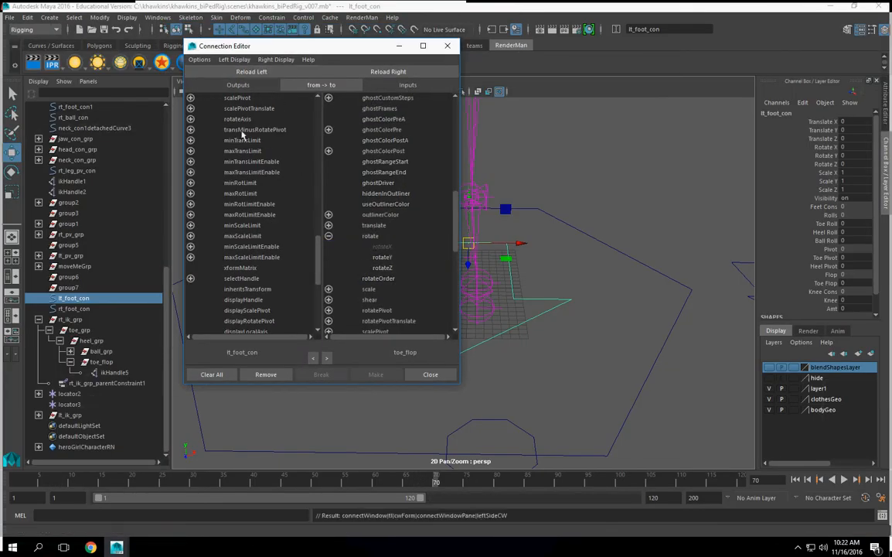
Step: Load lt_ik_grp's toe_grp as the input object and connect lt_foot_con's ToeRoll to its rotateX and ToePivot to its rotateY
{"action": "left_click", "coordinate": [40, 415]}
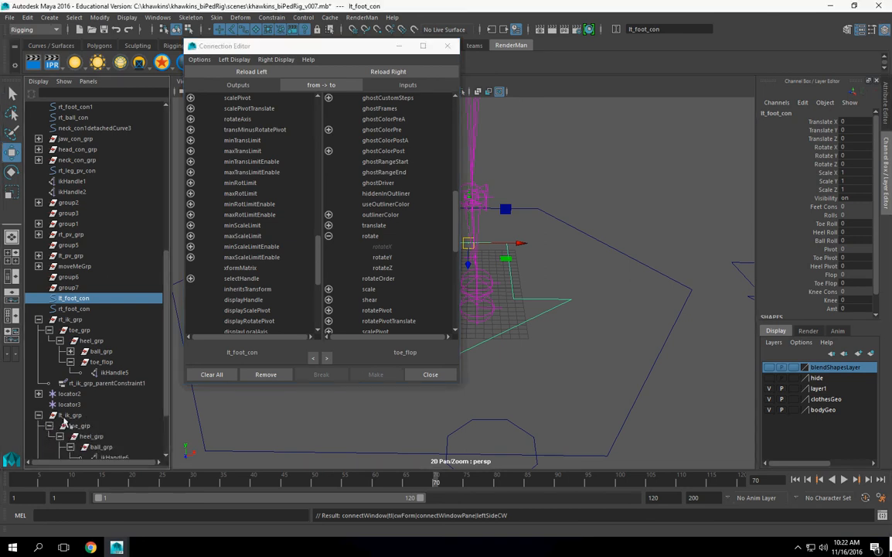
{"action": "scroll", "coordinate": [76, 377], "scroll_direction": "down", "scroll_amount": 3}
{"action": "left_click", "coordinate": [76, 352]}
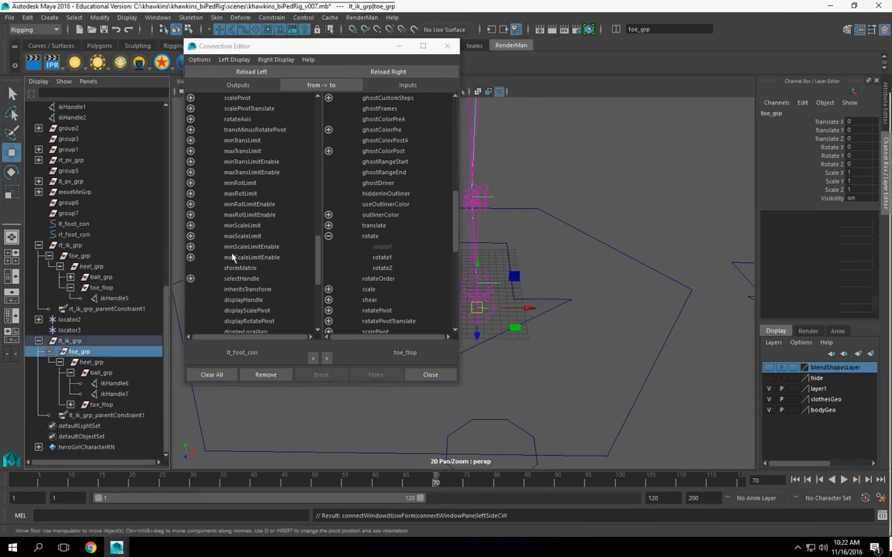
{"action": "left_click", "coordinate": [388, 71]}
{"action": "scroll", "coordinate": [198, 290], "scroll_direction": "down", "scroll_amount": 6}
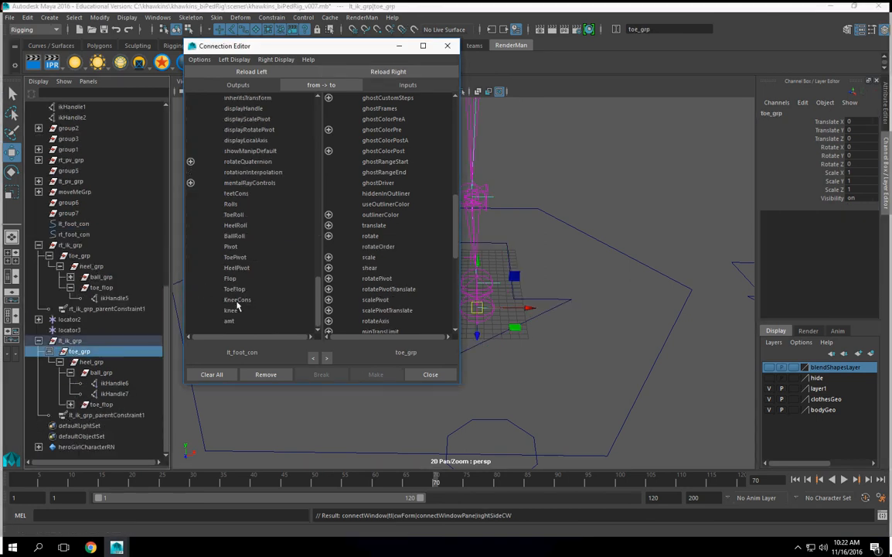
{"action": "left_click", "coordinate": [235, 215]}
{"action": "left_click", "coordinate": [329, 236]}
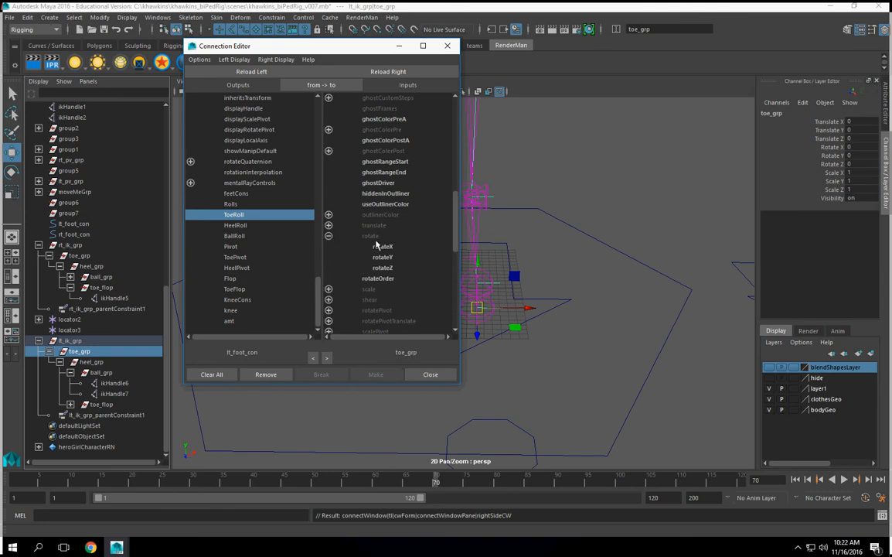
{"action": "left_click", "coordinate": [350, 246]}
{"action": "left_click", "coordinate": [235, 256]}
{"action": "left_click", "coordinate": [379, 257]}
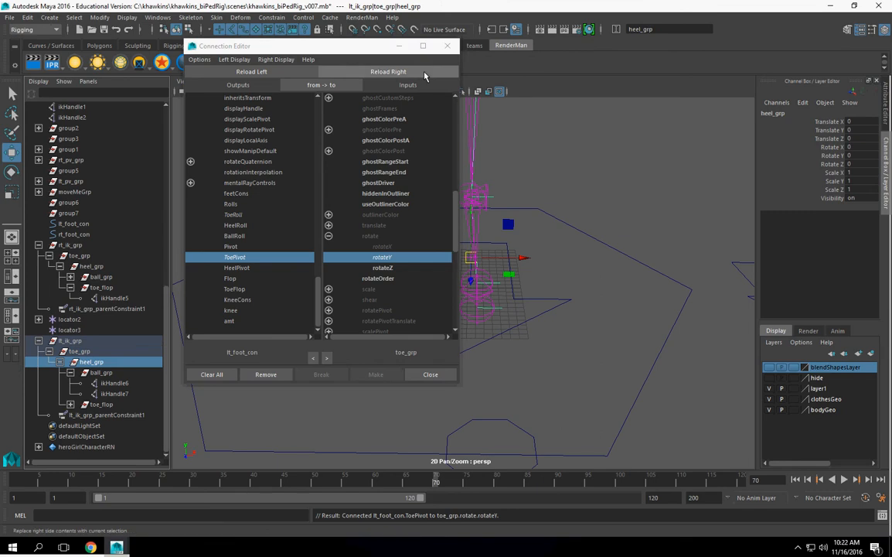
Step: Load lt_ik_grp's heel_grp as the input object and connect HeelRoll to its rotateX and HeelPivot to its rotateY
{"action": "left_click", "coordinate": [389, 71]}
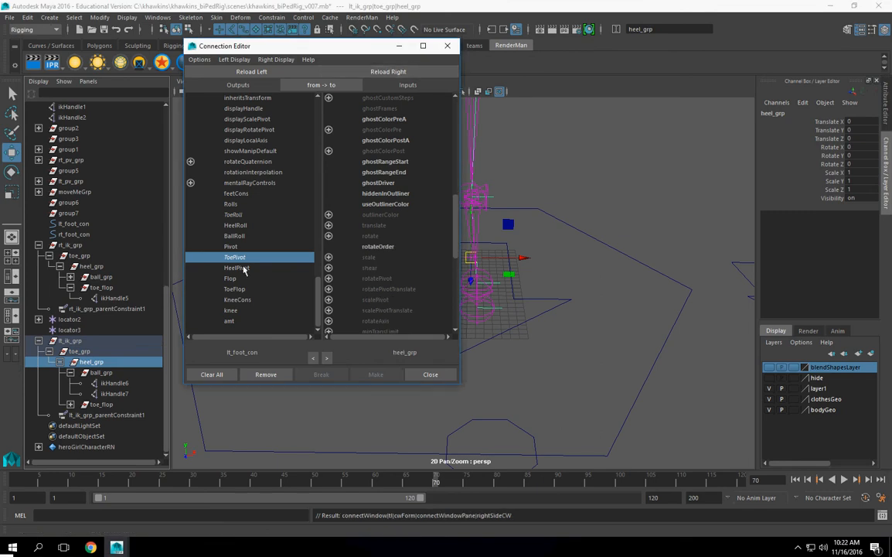
{"action": "left_click", "coordinate": [237, 225]}
{"action": "left_click", "coordinate": [328, 235]}
{"action": "left_click", "coordinate": [382, 246]}
{"action": "left_click", "coordinate": [237, 268]}
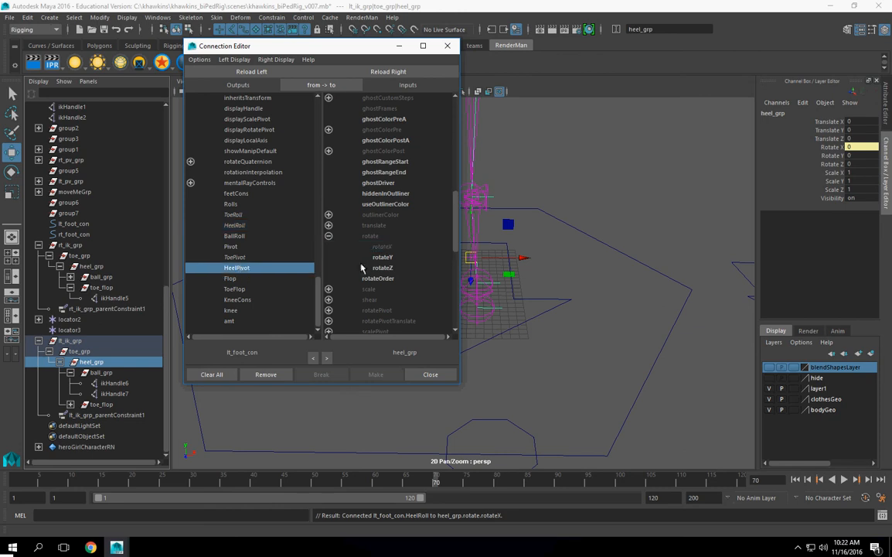
{"action": "left_click", "coordinate": [382, 257]}
Step: Load lt_ik_grp's ball_grp as the input object and choose lt_foot_con's BallRoll as the source attribute
{"action": "left_click", "coordinate": [101, 373]}
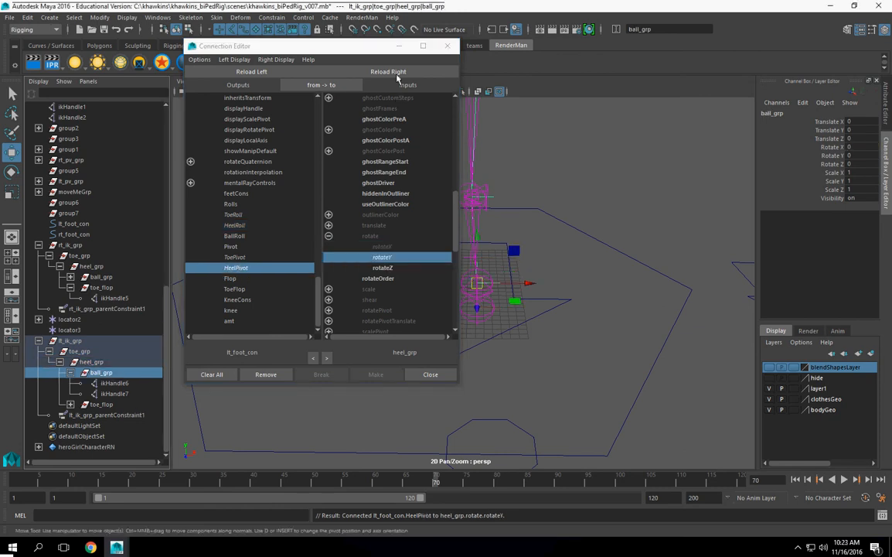
{"action": "left_click", "coordinate": [388, 71]}
{"action": "left_click", "coordinate": [231, 237]}
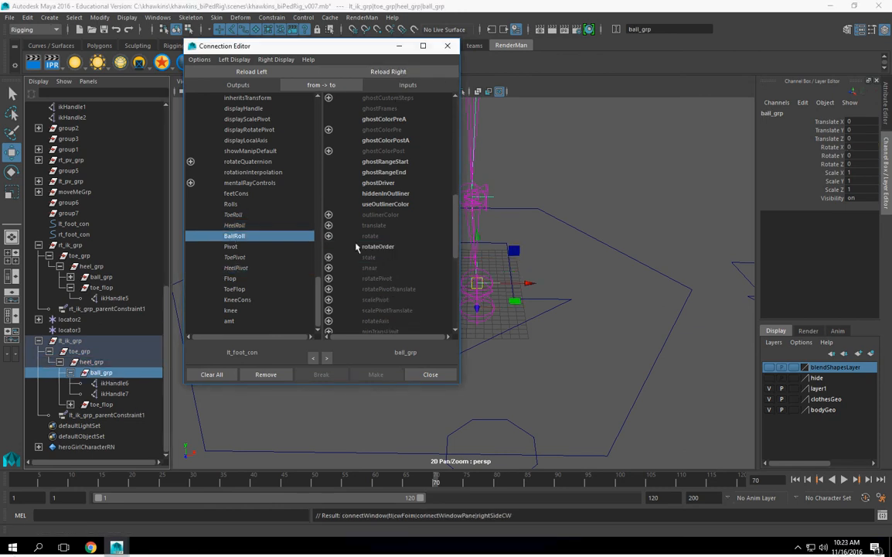
Step: Connect lt_foot_con's BallRoll to ball_grp's rotateX and its ToeFlop to toe_flop's rotateX, and close the Connection Editor
{"action": "left_click", "coordinate": [383, 246]}
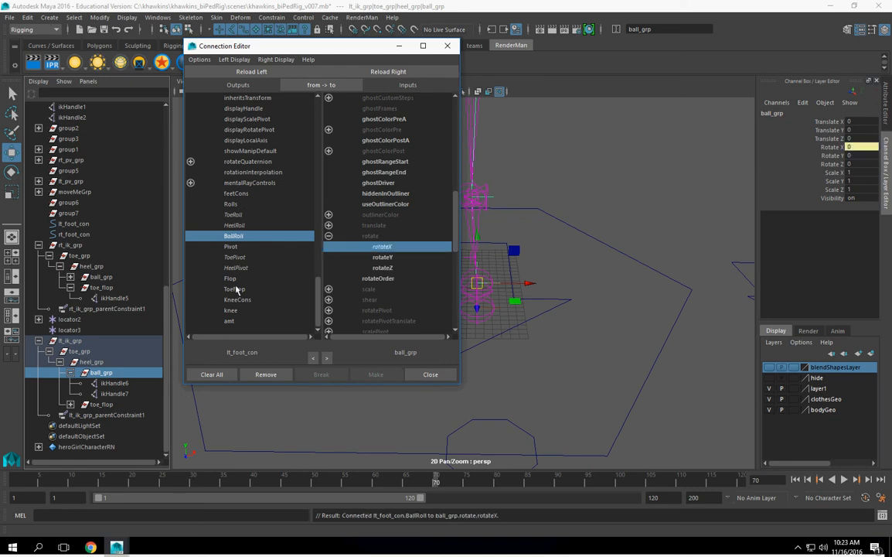
{"action": "left_click", "coordinate": [97, 403]}
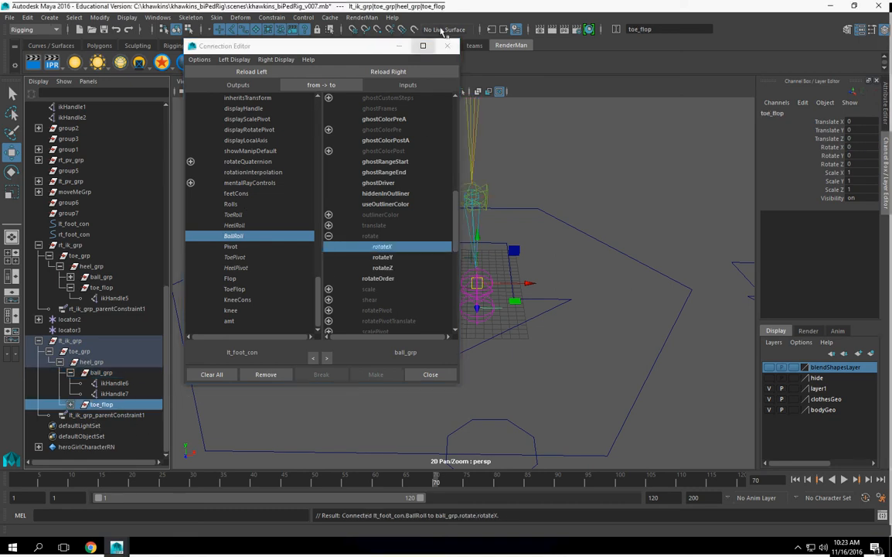
{"action": "left_click", "coordinate": [420, 71]}
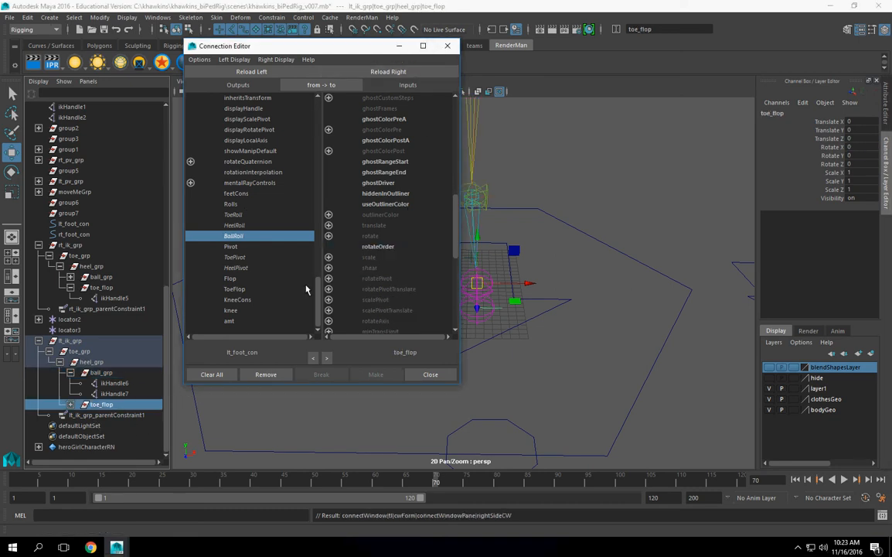
{"action": "left_click", "coordinate": [236, 290]}
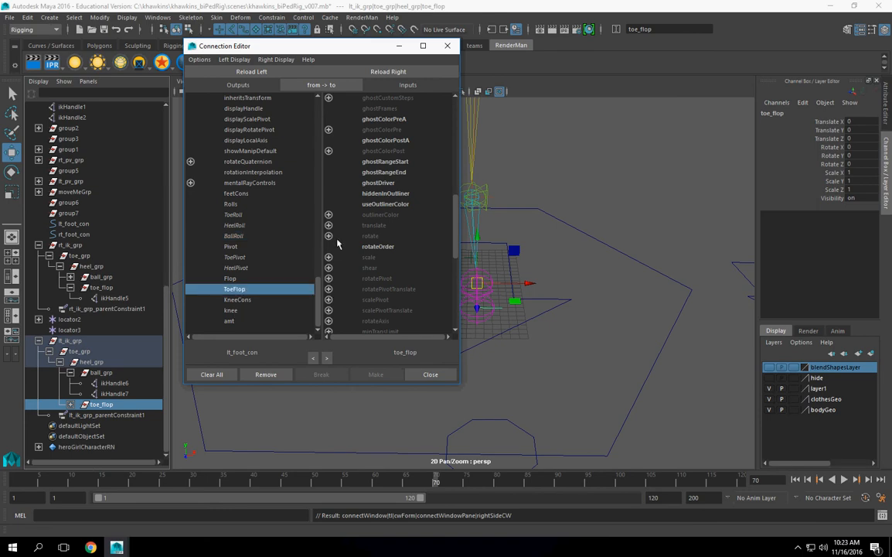
{"action": "left_click", "coordinate": [328, 236]}
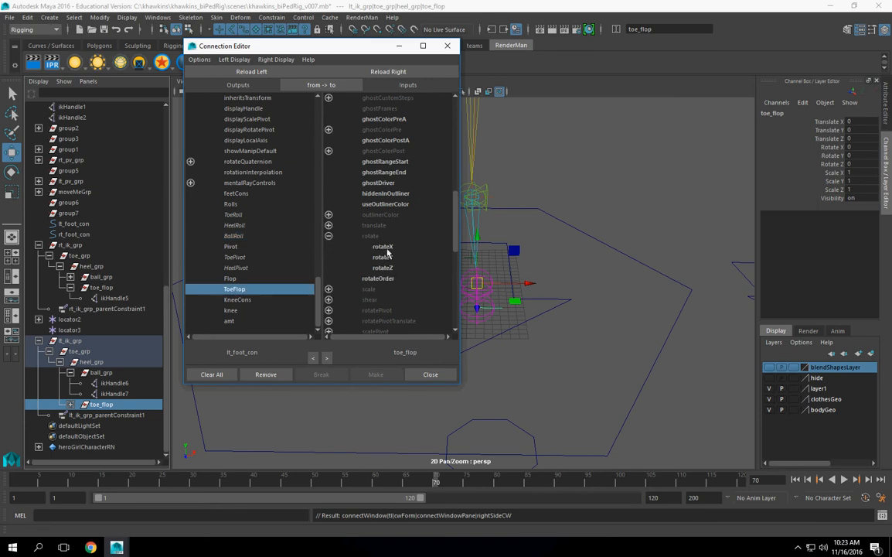
{"action": "left_click", "coordinate": [385, 247]}
{"action": "left_click", "coordinate": [448, 45]}
Step: Try out the Toe Roll attribute on lt_foot_con and undo each value change
{"action": "left_click_drag", "start_coordinate": [563, 329], "coordinate": [545, 280], "text": "alt"}
{"action": "left_click", "coordinate": [551, 284]}
{"action": "left_click", "coordinate": [825, 224]}
{"action": "middle_click_drag", "start_coordinate": [618, 299], "coordinate": [646, 300]}
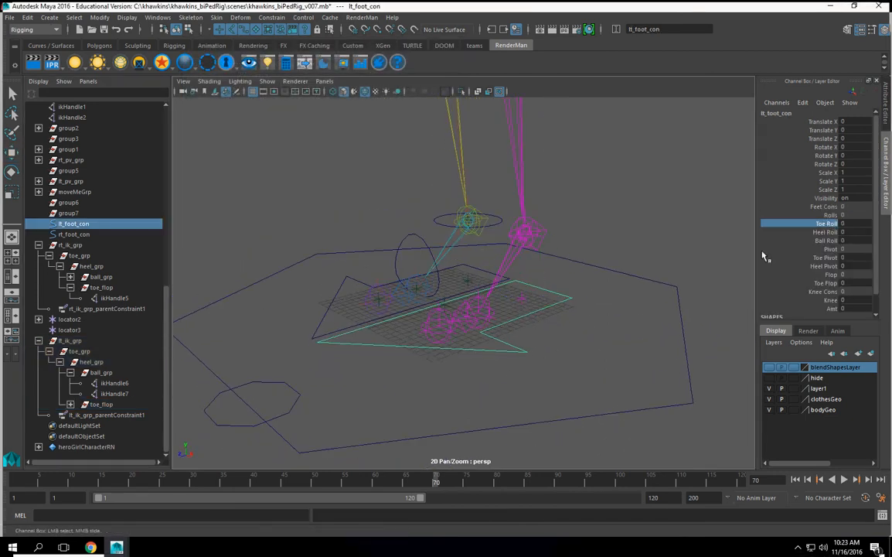
{"action": "key", "text": "ctrl+z"}
{"action": "left_click_drag", "start_coordinate": [647, 315], "coordinate": [574, 330], "text": "alt"}
{"action": "middle_click_drag", "start_coordinate": [574, 331], "coordinate": [636, 327]}
{"action": "key", "text": "ctrl+z"}
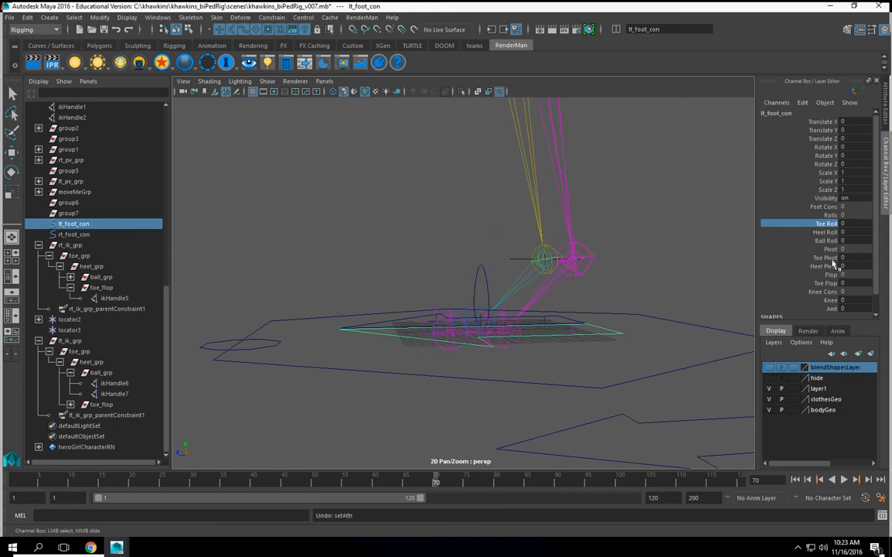
Step: Try out Ball Roll and Toe Pivot on lt_foot_con, undoing each change
{"action": "left_click", "coordinate": [825, 242]}
{"action": "middle_click_drag", "start_coordinate": [552, 333], "coordinate": [539, 334]}
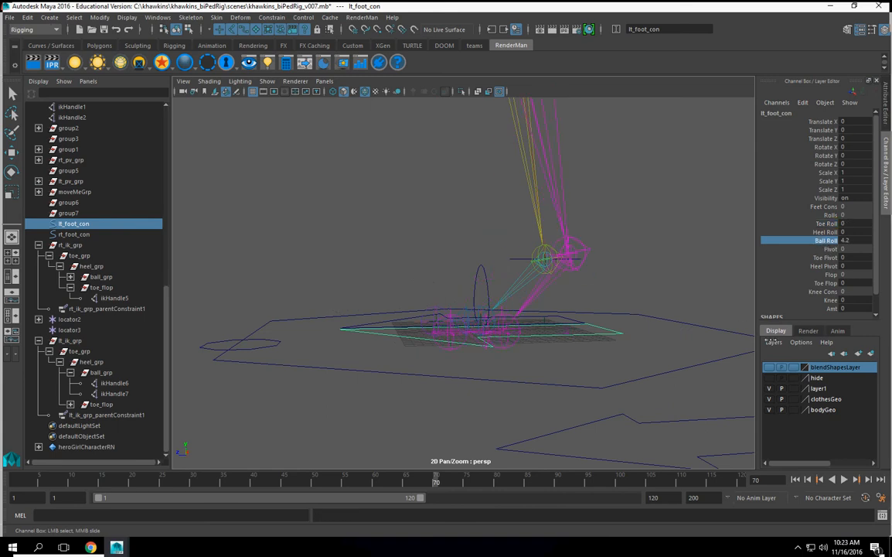
{"action": "key", "text": "ctrl+z"}
{"action": "left_click", "coordinate": [825, 258]}
{"action": "middle_click_drag", "start_coordinate": [541, 373], "coordinate": [478, 374]}
{"action": "key", "text": "ctrl+z"}
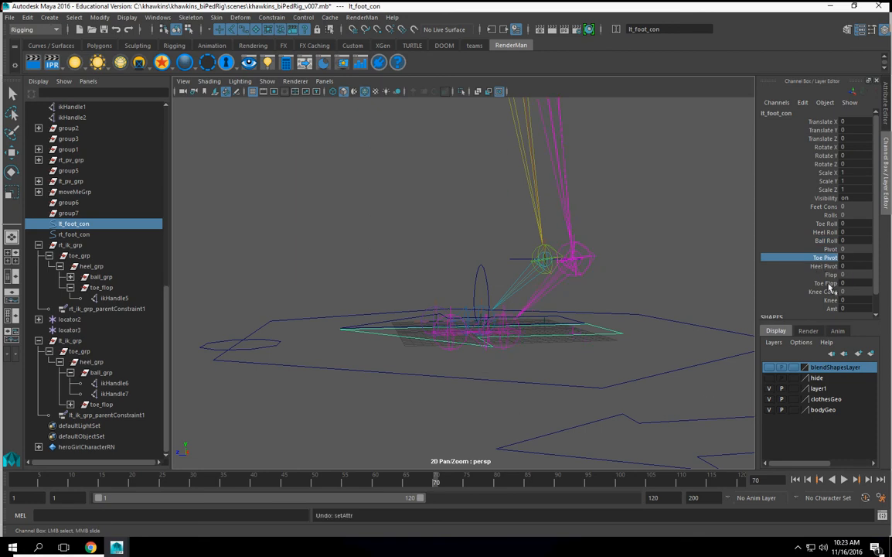
Step: Try out Toe Flop on lt_foot_con and restore it to 0
{"action": "left_click", "coordinate": [826, 283]}
{"action": "middle_click_drag", "start_coordinate": [759, 319], "coordinate": [756, 320]}
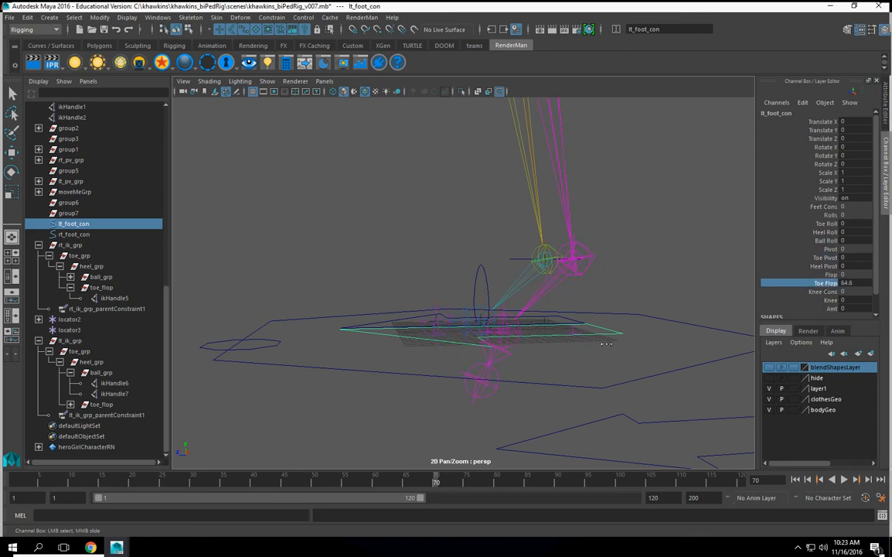
{"action": "left_click_drag", "start_coordinate": [502, 359], "coordinate": [502, 305], "text": "alt"}
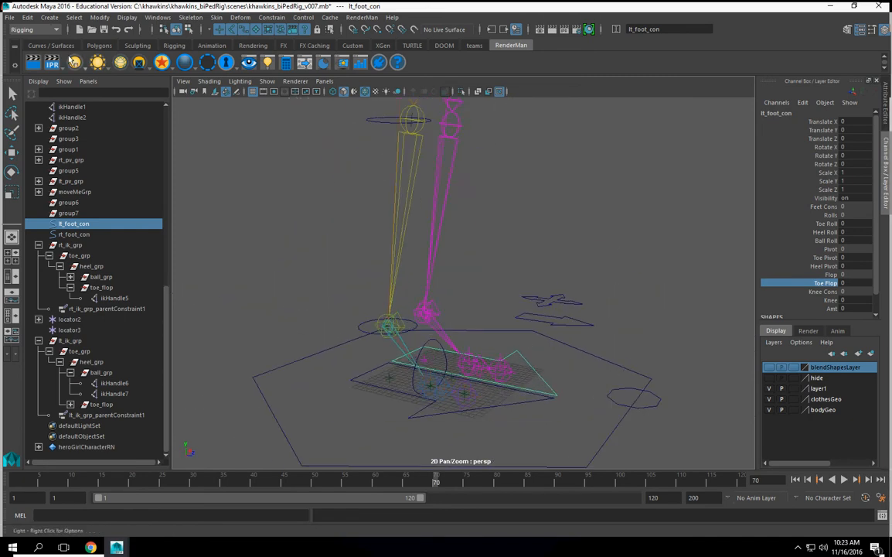
Step: Save the scene as a new Maya Binary version with the file name ending in biPedRig_v008.mb
{"action": "left_click", "coordinate": [9, 17]}
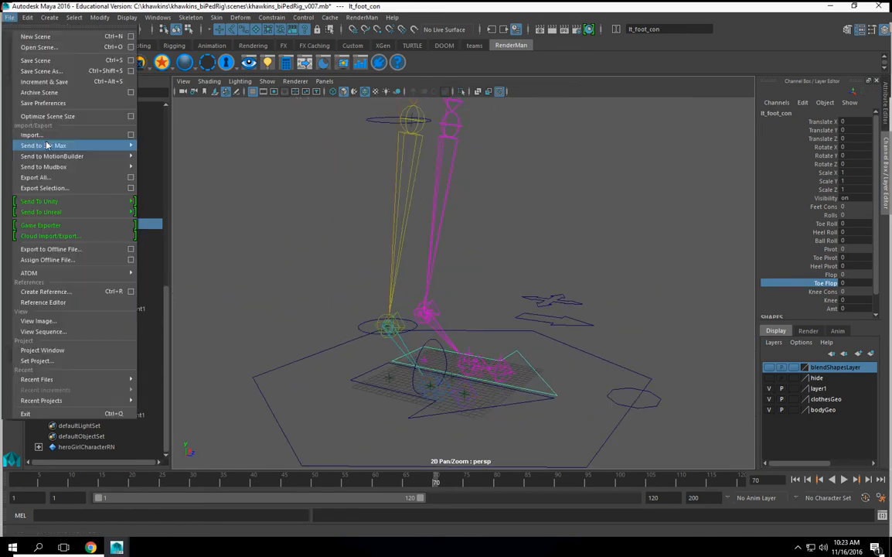
{"action": "left_click", "coordinate": [131, 70]}
{"action": "left_click", "coordinate": [572, 237]}
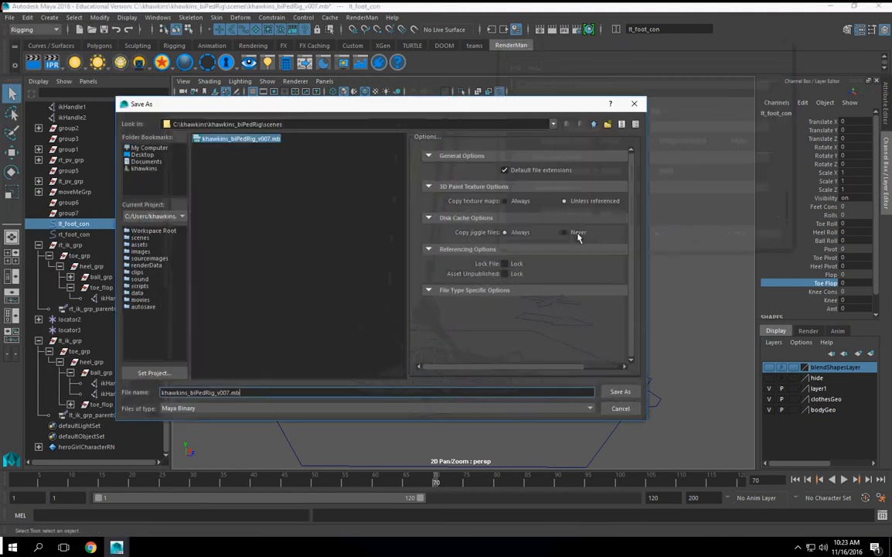
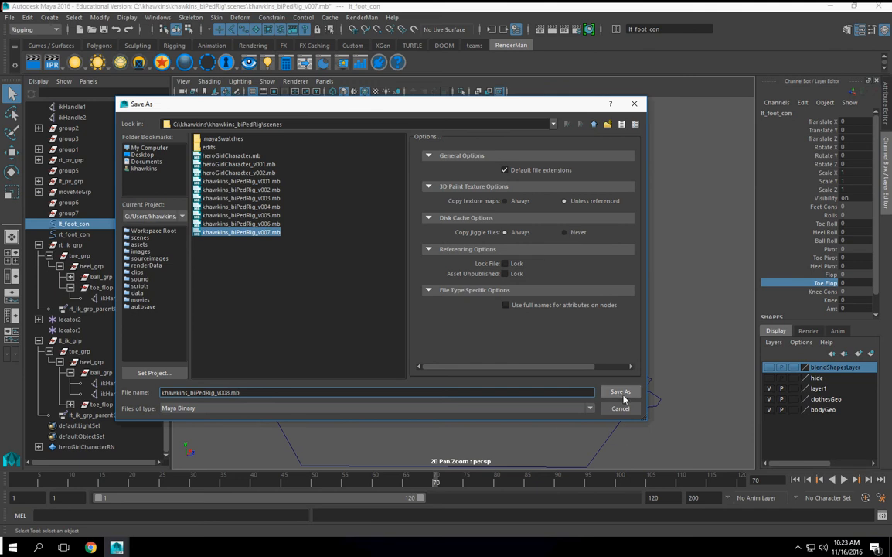
{"action": "left_click", "coordinate": [619, 392]}
Step: Try moving the moveMe_con body control with the Move tool and undo the move
{"action": "left_click_drag", "start_coordinate": [622, 370], "coordinate": [529, 365], "text": "alt"}
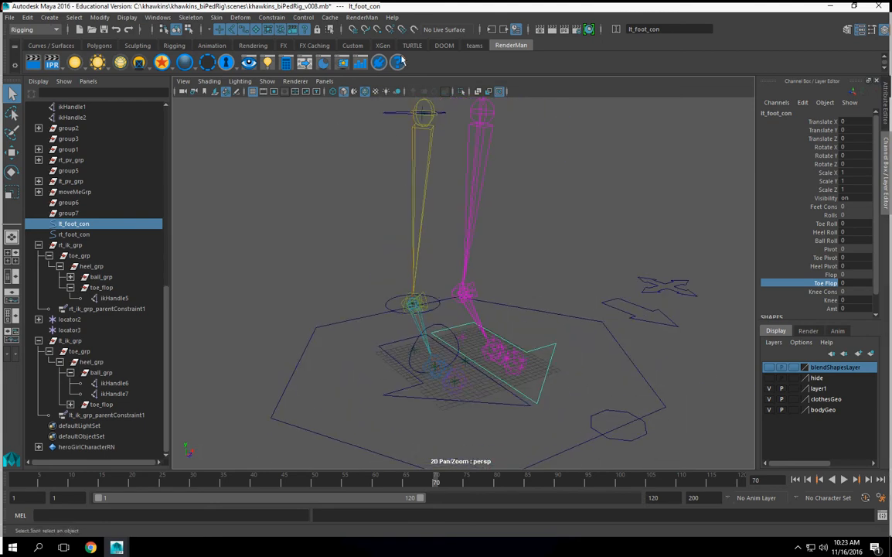
{"action": "left_click_drag", "start_coordinate": [548, 270], "coordinate": [373, 254], "text": "alt"}
{"action": "left_click", "coordinate": [414, 140]}
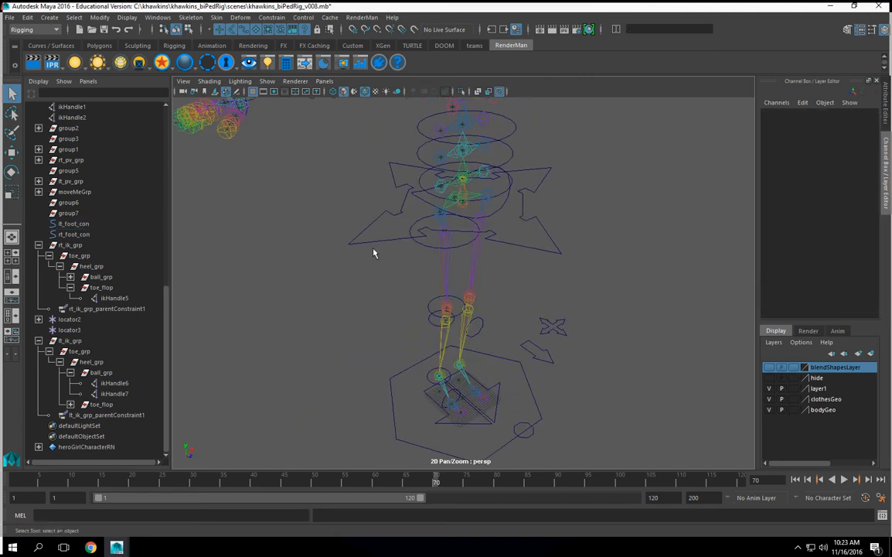
{"action": "left_click", "coordinate": [371, 243]}
{"action": "left_click", "coordinate": [11, 152]}
{"action": "left_click_drag", "start_coordinate": [310, 172], "coordinate": [332, 127], "text": "alt"}
{"action": "left_click_drag", "start_coordinate": [458, 125], "coordinate": [550, 335]}
{"action": "middle_click_drag", "start_coordinate": [550, 335], "coordinate": [547, 341], "text": "alt"}
{"action": "key", "text": "ctrl+z"}
Step: Try lowering moveMe_con and shifting it freely to test the leg IK, and undo both moves
{"action": "middle_click_drag", "start_coordinate": [492, 299], "coordinate": [502, 391], "text": "alt"}
{"action": "right_click_drag", "start_coordinate": [502, 390], "coordinate": [494, 315], "text": "alt"}
{"action": "left_click_drag", "start_coordinate": [495, 316], "coordinate": [530, 352], "text": "alt"}
{"action": "left_click_drag", "start_coordinate": [472, 170], "coordinate": [473, 247]}
{"action": "left_click_drag", "start_coordinate": [522, 303], "coordinate": [472, 278], "text": "alt"}
{"action": "left_click_drag", "start_coordinate": [437, 232], "coordinate": [621, 366]}
{"action": "key", "text": "ctrl+z"}
{"action": "key", "text": "ctrl+z"}
Step: Examine both feet and lower legs from several angles and check the left foot control's channels
{"action": "right_click_drag", "start_coordinate": [561, 331], "coordinate": [270, 317], "text": "alt"}
{"action": "middle_click_drag", "start_coordinate": [410, 286], "coordinate": [410, 396], "text": "alt"}
{"action": "left_click_drag", "start_coordinate": [411, 396], "coordinate": [508, 430], "text": "alt"}
{"action": "middle_click_drag", "start_coordinate": [509, 430], "coordinate": [545, 302], "text": "alt"}
{"action": "right_click_drag", "start_coordinate": [546, 302], "coordinate": [682, 348], "text": "alt"}
{"action": "middle_click_drag", "start_coordinate": [611, 334], "coordinate": [556, 324], "text": "alt"}
{"action": "right_click_drag", "start_coordinate": [556, 325], "coordinate": [611, 367], "text": "alt"}
{"action": "middle_click_drag", "start_coordinate": [562, 371], "coordinate": [550, 274], "text": "alt"}
{"action": "right_click_drag", "start_coordinate": [550, 275], "coordinate": [607, 348], "text": "alt"}
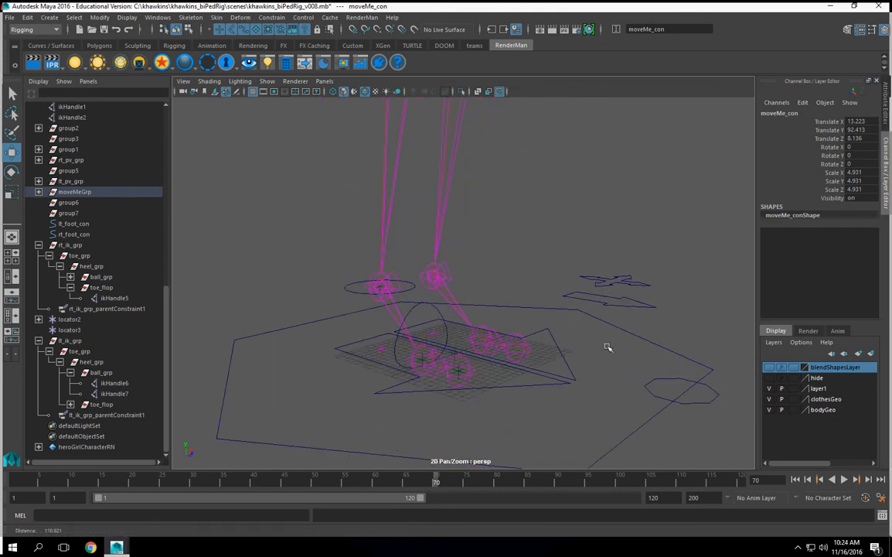
{"action": "left_click_drag", "start_coordinate": [607, 348], "coordinate": [247, 399], "text": "alt"}
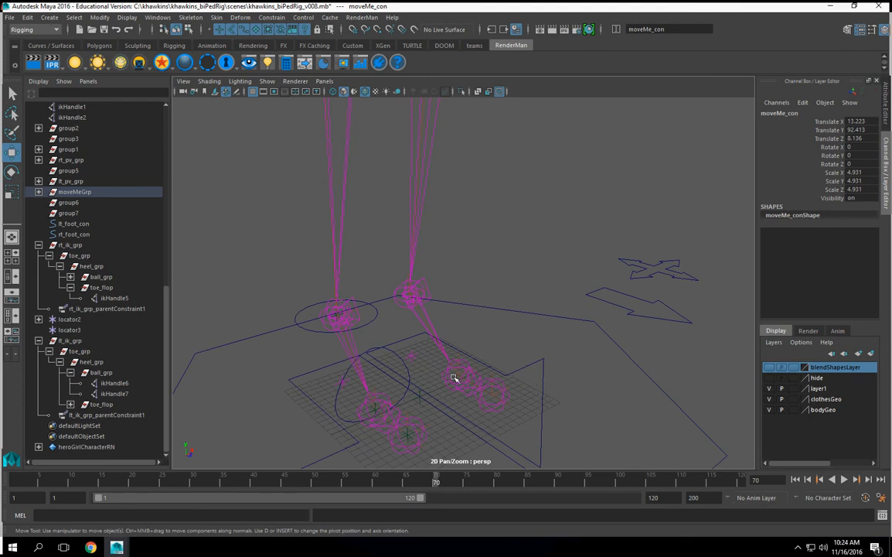
{"action": "left_click", "coordinate": [510, 374]}
{"action": "key", "text": "f"}
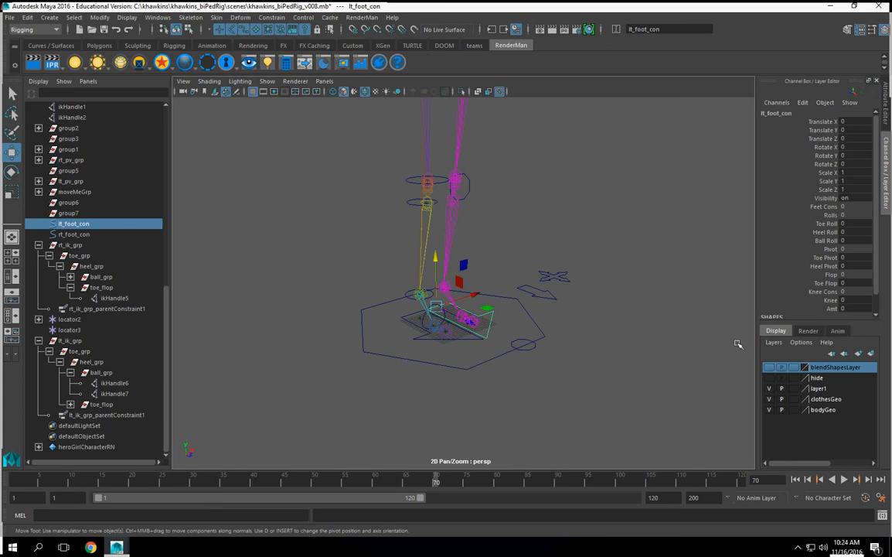
{"action": "left_click_drag", "start_coordinate": [576, 307], "coordinate": [532, 331], "text": "alt"}
{"action": "scroll", "coordinate": [456, 344], "scroll_direction": "up", "scroll_amount": 5}
{"action": "middle_click_drag", "start_coordinate": [393, 367], "coordinate": [461, 345], "text": "alt"}
{"action": "scroll", "coordinate": [437, 333], "scroll_direction": "up", "scroll_amount": 4}
Step: Review the attributes of ikHandle3 at the right ankle and of its ikRPsolver, and return to the channel values
{"action": "left_click", "coordinate": [397, 304]}
{"action": "left_click_drag", "start_coordinate": [449, 300], "coordinate": [443, 303], "text": "alt"}
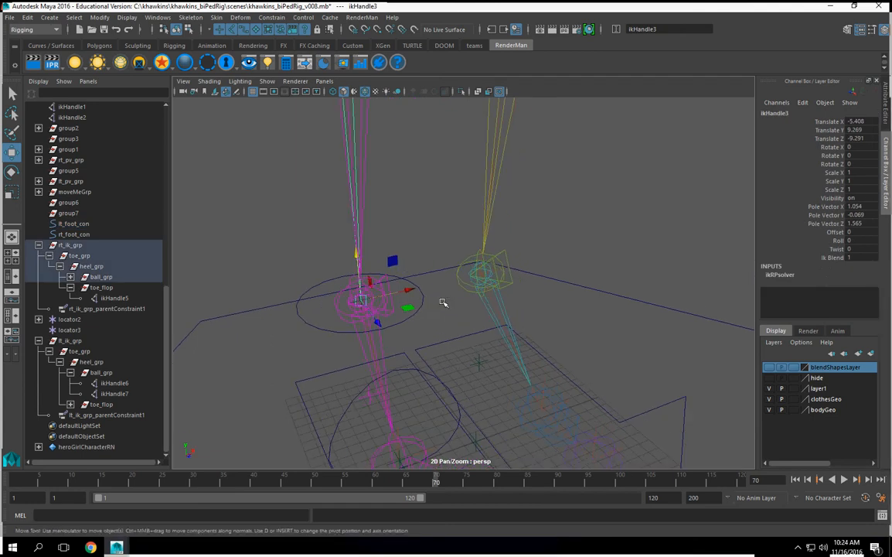
{"action": "key", "text": "ctrl+a"}
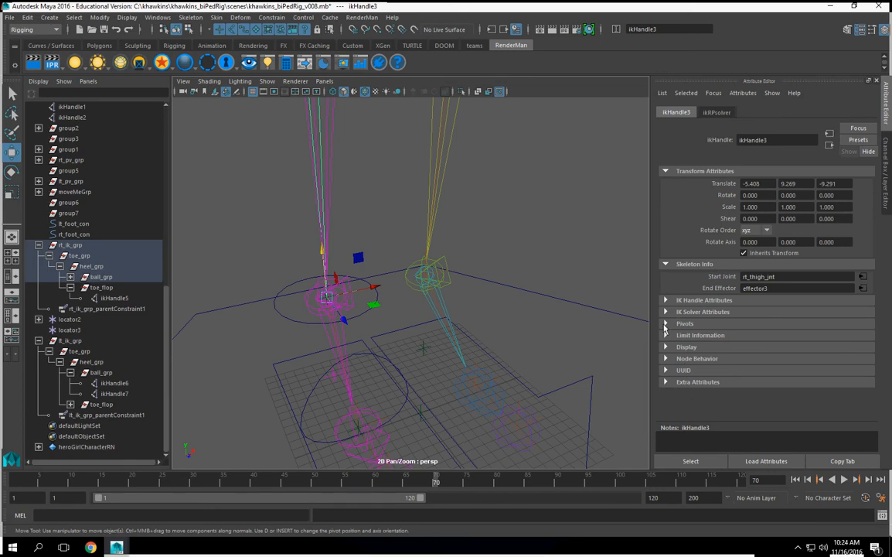
{"action": "left_click", "coordinate": [727, 113]}
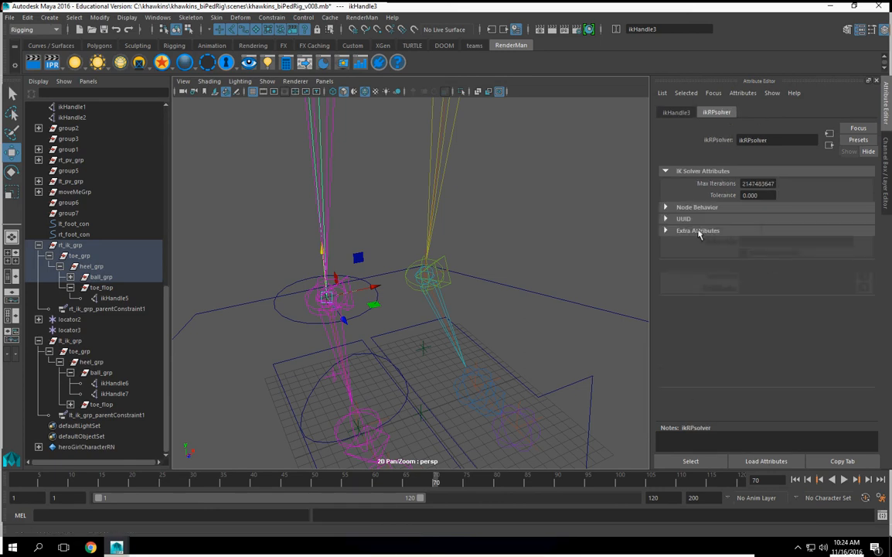
{"action": "left_click", "coordinate": [883, 31]}
Step: Try out the Offset attribute on ikHandle3 to see how the right knee turns, and undo it
{"action": "left_click_drag", "start_coordinate": [588, 344], "coordinate": [566, 308], "text": "alt"}
{"action": "middle_click_drag", "start_coordinate": [566, 308], "coordinate": [575, 385], "text": "alt"}
{"action": "right_click_drag", "start_coordinate": [574, 385], "coordinate": [407, 374], "text": "alt"}
{"action": "left_click_drag", "start_coordinate": [407, 375], "coordinate": [715, 355], "text": "alt"}
{"action": "left_click", "coordinate": [774, 232]}
{"action": "middle_click_drag", "start_coordinate": [508, 281], "coordinate": [348, 290]}
{"action": "key", "text": "ctrl+z"}
{"action": "key", "text": "ctrl+z"}
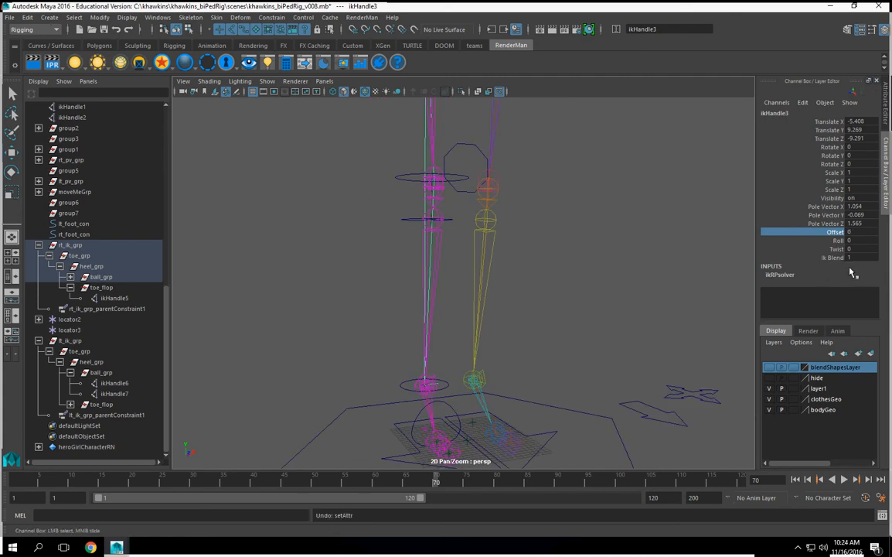
Step: Try out the Twist attribute on ikHandle3 and undo it
{"action": "left_click", "coordinate": [838, 248]}
{"action": "mouse_move", "coordinate": [661, 280]}
{"action": "middle_mouse_down"}
{"action": "mouse_move", "coordinate": [723, 289]}
{"action": "mouse_move", "coordinate": [656, 293]}
{"action": "middle_mouse_up"}
{"action": "key", "text": "ctrl+z"}
Step: Set ikHandle3's Pole Vector X, Y and Z to 0
{"action": "left_click_drag", "start_coordinate": [550, 246], "coordinate": [599, 313], "text": "alt"}
{"action": "middle_click_drag", "start_coordinate": [599, 312], "coordinate": [578, 276], "text": "alt"}
{"action": "left_click_drag", "start_coordinate": [577, 276], "coordinate": [539, 269], "text": "alt"}
{"action": "right_click_drag", "start_coordinate": [538, 269], "coordinate": [587, 283], "text": "alt"}
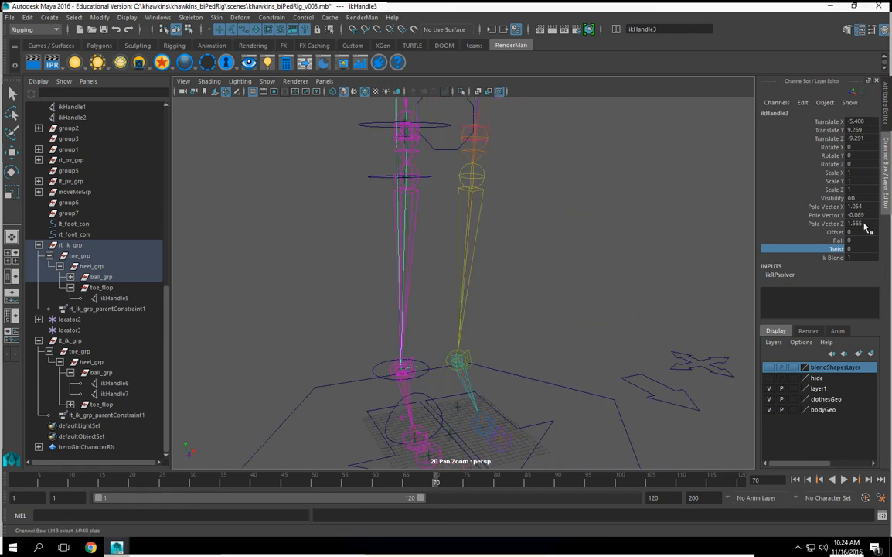
{"action": "left_click_drag", "start_coordinate": [866, 224], "coordinate": [864, 216]}
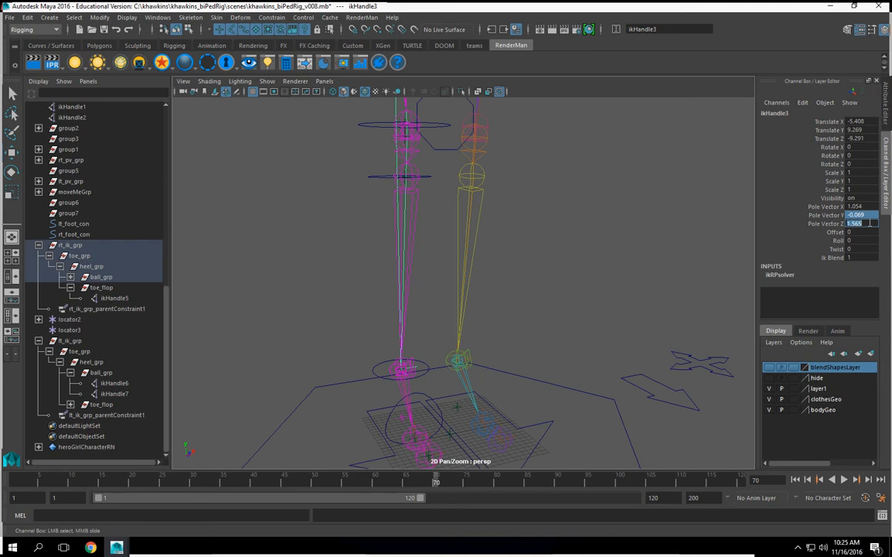
{"action": "left_click_drag", "start_coordinate": [858, 206], "coordinate": [878, 225]}
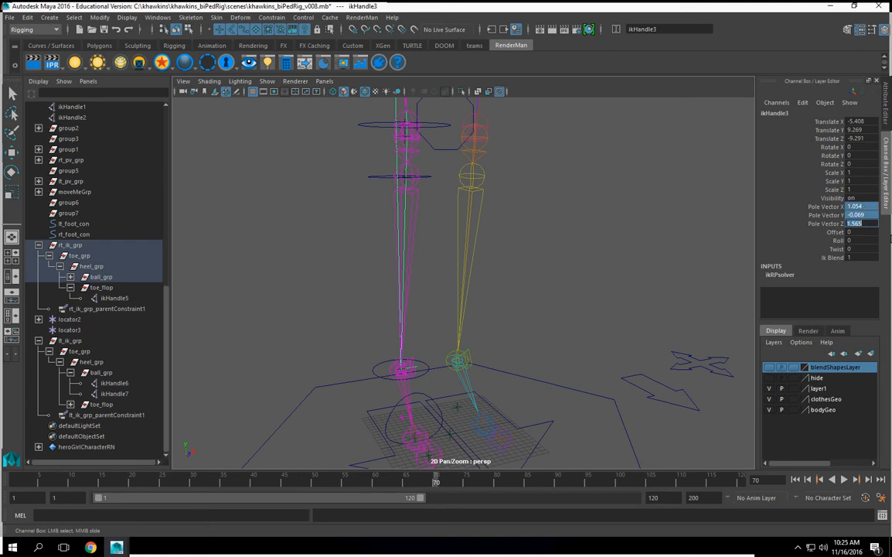
{"action": "type", "text": "0"}
{"action": "key", "text": "Return"}
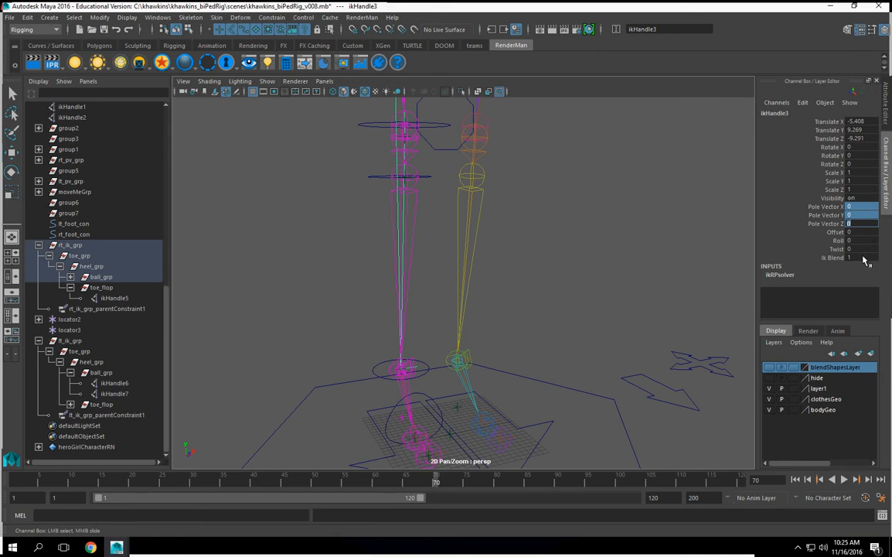
Step: Set ikHandle3's Pole Vector X to 0.001
{"action": "left_click", "coordinate": [865, 207]}
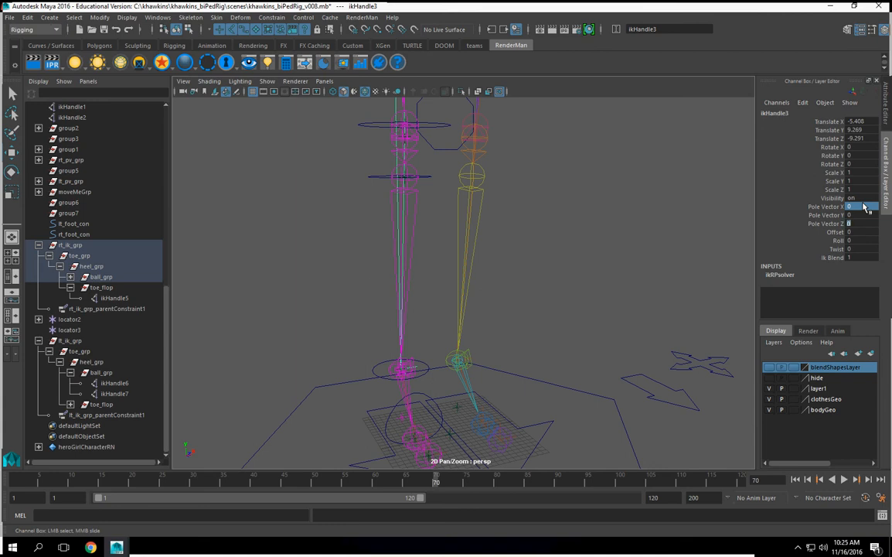
{"action": "left_click", "coordinate": [863, 214]}
{"action": "left_click", "coordinate": [865, 207]}
{"action": "type", "text": ".001"}
{"action": "key", "text": "Return"}
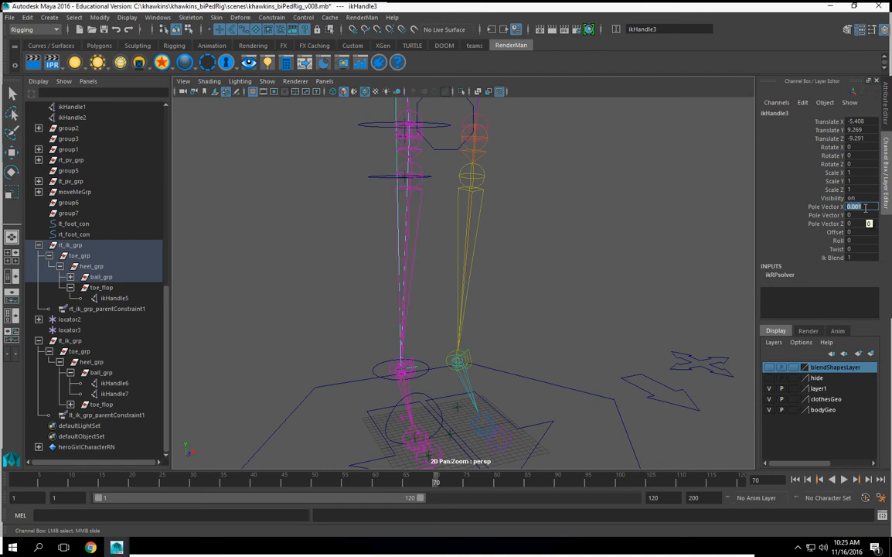
Step: Try a negative Offset on ikHandle3 with the legs viewed from the front, and undo it
{"action": "left_click_drag", "start_coordinate": [702, 377], "coordinate": [562, 339], "text": "alt"}
{"action": "left_click_drag", "start_coordinate": [537, 306], "coordinate": [470, 321], "text": "alt"}
{"action": "left_click_drag", "start_coordinate": [562, 239], "coordinate": [600, 215], "text": "alt"}
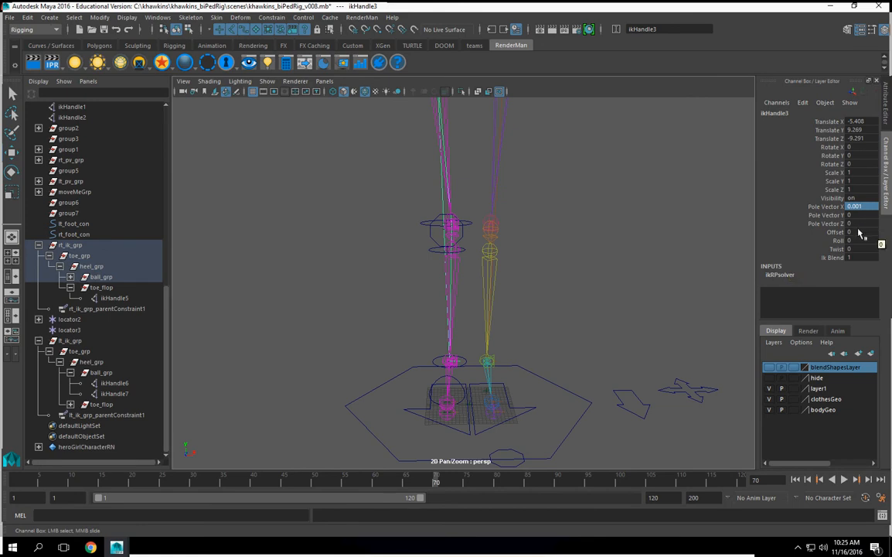
{"action": "left_click", "coordinate": [767, 232]}
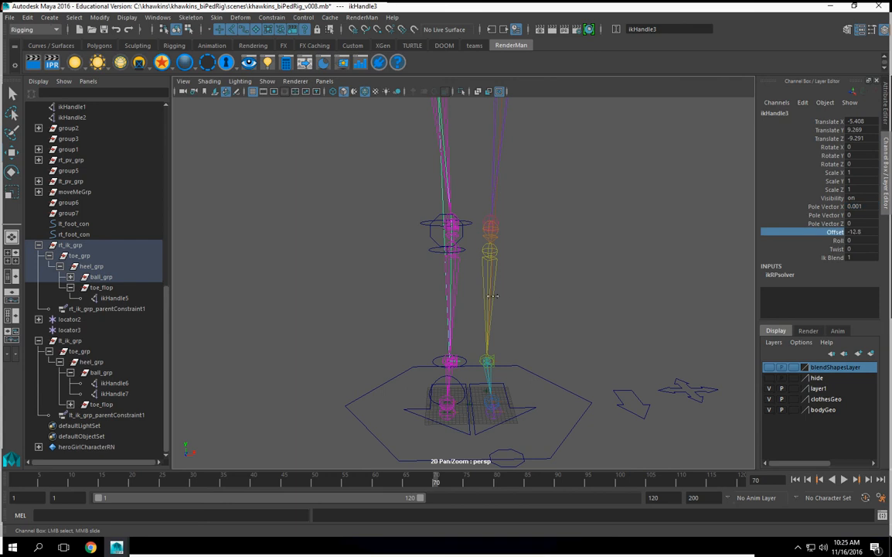
{"action": "key", "text": "ctrl+z"}
Step: Select the right foot control with the Move tool and check its custom channels down to Knee and Amt
{"action": "middle_click_drag", "start_coordinate": [561, 301], "coordinate": [539, 361], "text": "alt"}
{"action": "right_click_drag", "start_coordinate": [538, 361], "coordinate": [595, 341], "text": "alt"}
{"action": "middle_click_drag", "start_coordinate": [594, 341], "coordinate": [649, 293], "text": "alt"}
{"action": "middle_click_drag", "start_coordinate": [450, 434], "coordinate": [478, 199], "text": "alt"}
{"action": "middle_click_drag", "start_coordinate": [442, 285], "coordinate": [410, 318], "text": "alt"}
{"action": "left_click_drag", "start_coordinate": [410, 318], "coordinate": [422, 354], "text": "alt"}
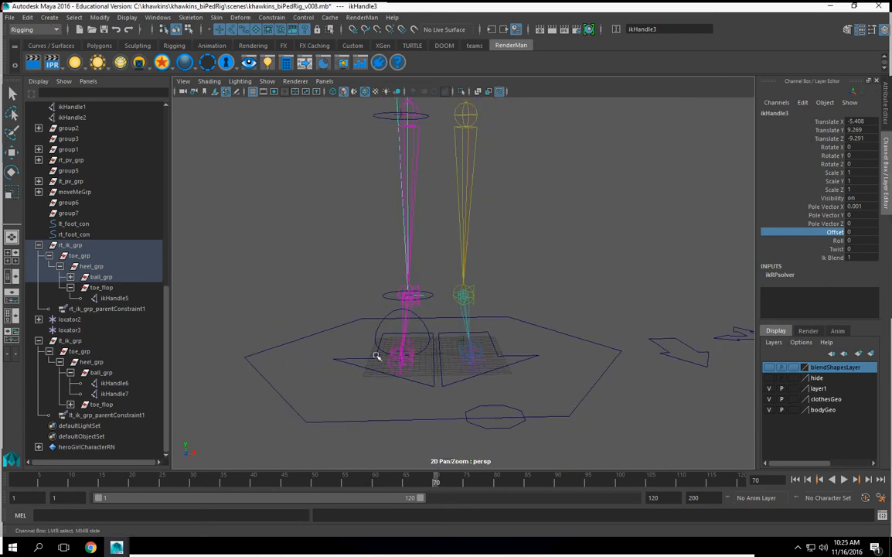
{"action": "left_click", "coordinate": [372, 359]}
{"action": "key", "text": "w"}
{"action": "scroll", "coordinate": [796, 275], "scroll_direction": "down", "scroll_amount": 2}
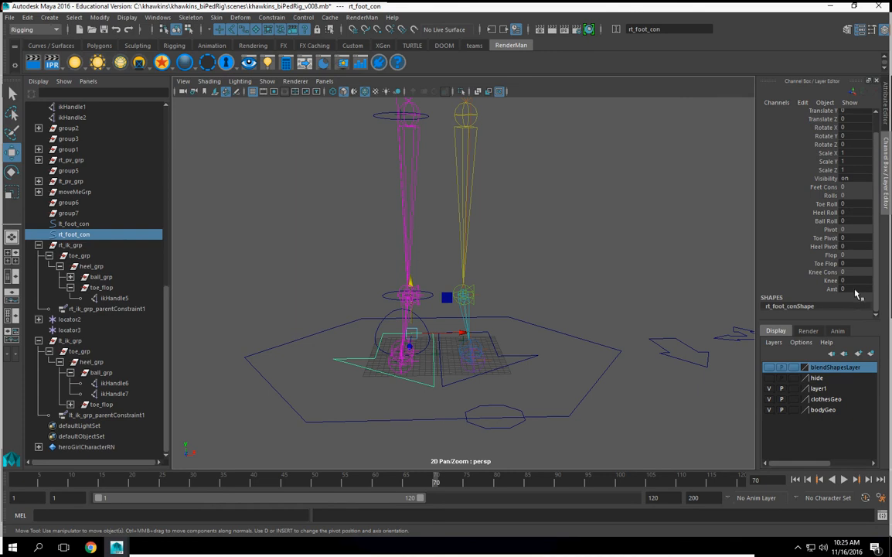
Step: Open the Hypergraph connections of rt_foot_con and move its node farther away from the connected groups
{"action": "right_click_drag", "start_coordinate": [612, 261], "coordinate": [379, 297], "text": "alt"}
{"action": "middle_click_drag", "start_coordinate": [462, 227], "coordinate": [480, 329], "text": "alt"}
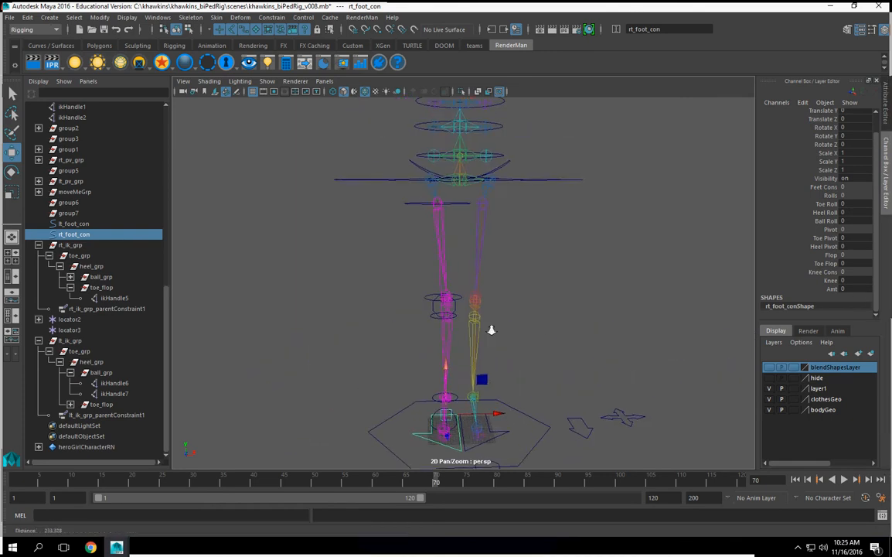
{"action": "right_click_drag", "start_coordinate": [480, 328], "coordinate": [538, 276], "text": "alt"}
{"action": "middle_click_drag", "start_coordinate": [568, 335], "coordinate": [554, 303], "text": "alt"}
{"action": "key", "text": "space"}
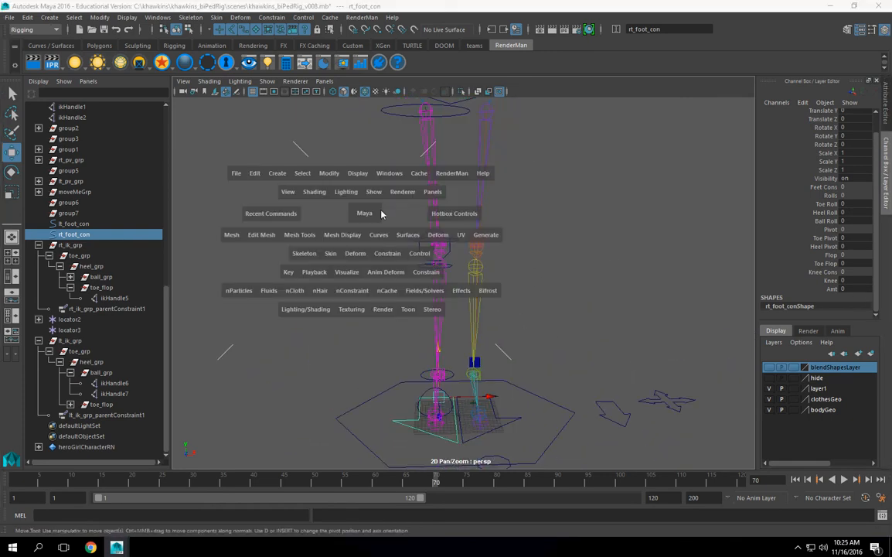
{"action": "left_click", "coordinate": [398, 174]}
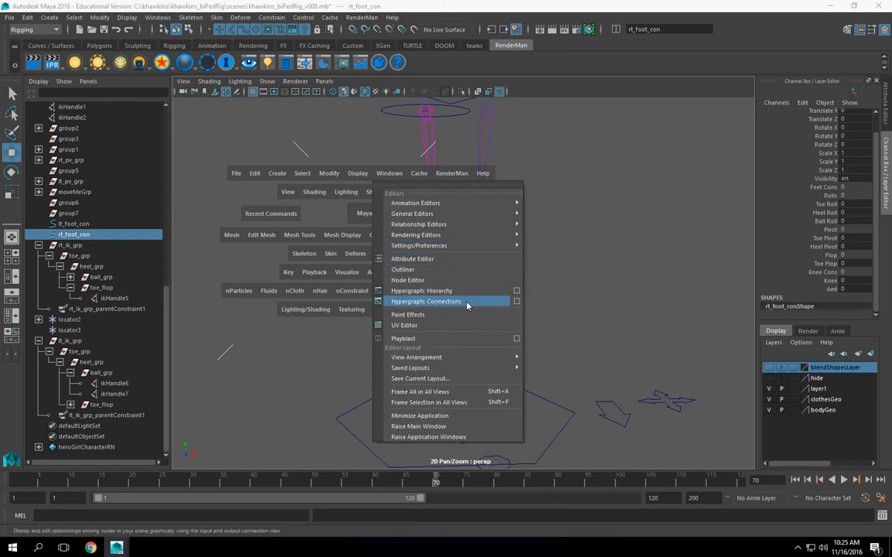
{"action": "left_click", "coordinate": [467, 304]}
{"action": "left_click_drag", "start_coordinate": [393, 181], "coordinate": [340, 116]}
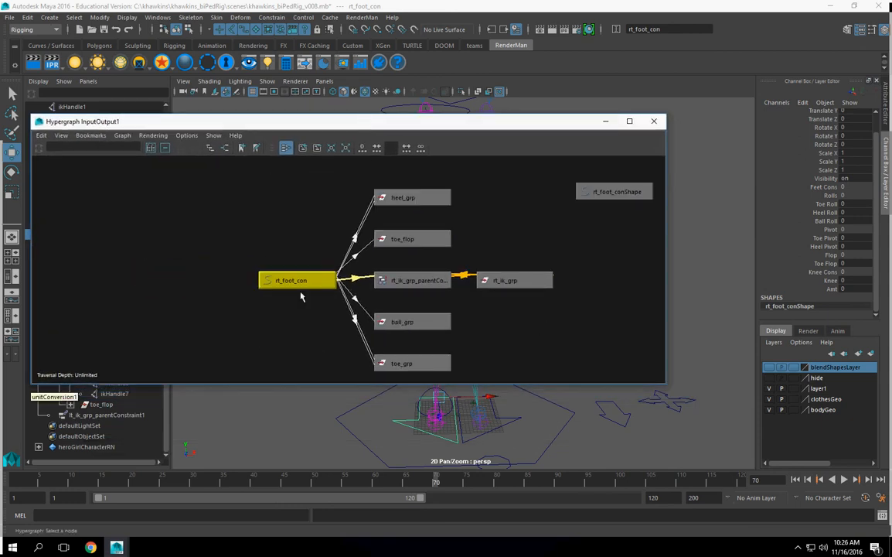
{"action": "left_click_drag", "start_coordinate": [285, 281], "coordinate": [189, 277]}
{"action": "middle_click_drag", "start_coordinate": [527, 312], "coordinate": [471, 314], "text": "alt"}
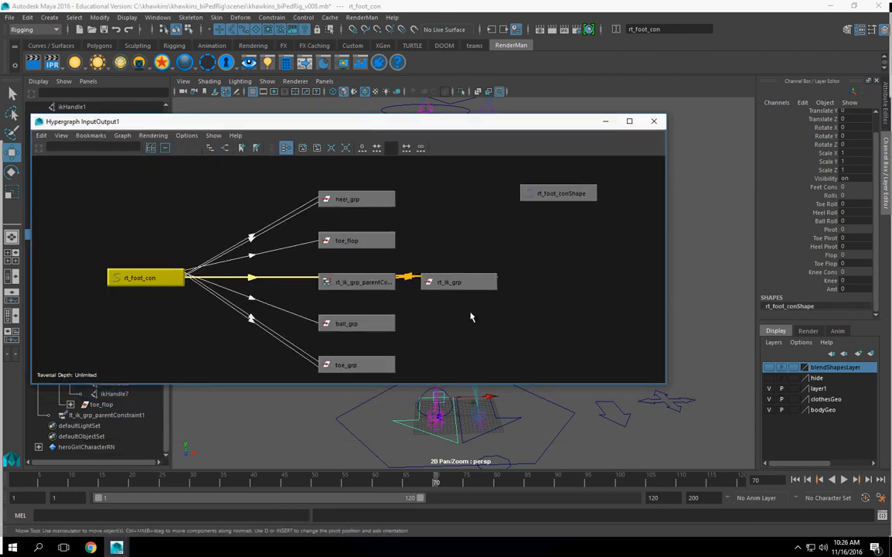
Step: Create a Plus Minus Average utility node from the Maya Utilities in the Hypergraph
{"action": "left_click", "coordinate": [153, 135]}
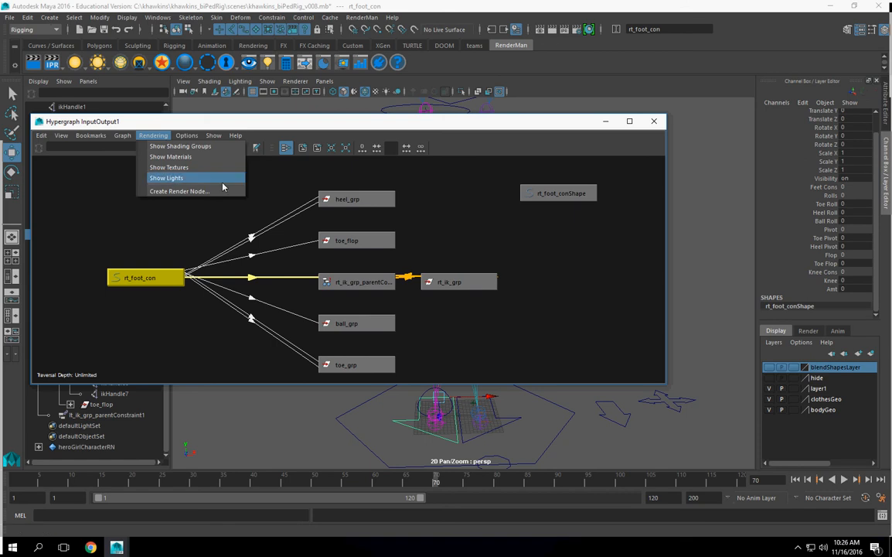
{"action": "left_click", "coordinate": [204, 192]}
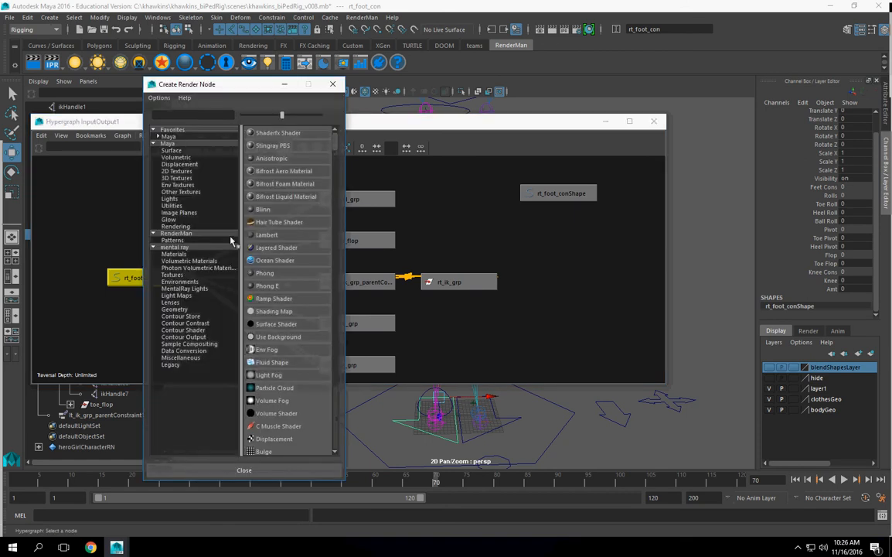
{"action": "left_click", "coordinate": [166, 143]}
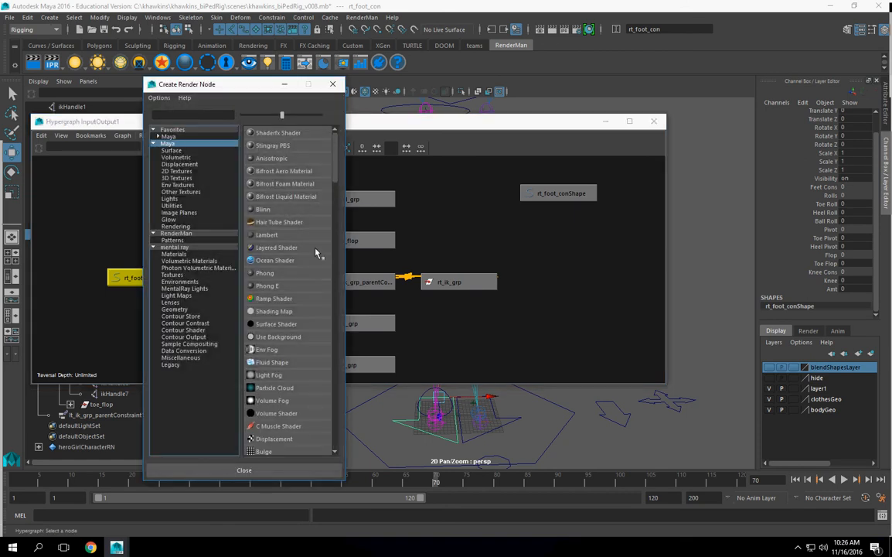
{"action": "left_click", "coordinate": [171, 205]}
{"action": "scroll", "coordinate": [281, 289], "scroll_direction": "down", "scroll_amount": 2}
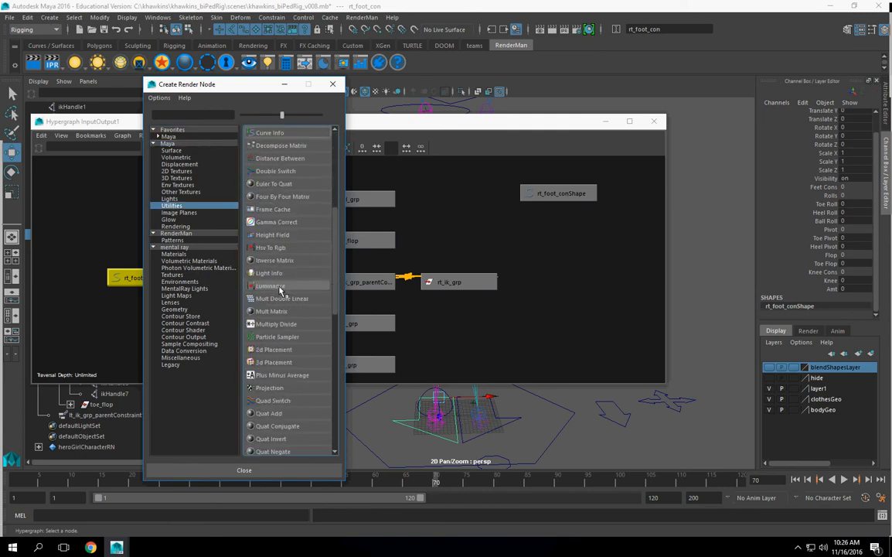
{"action": "left_click", "coordinate": [295, 377]}
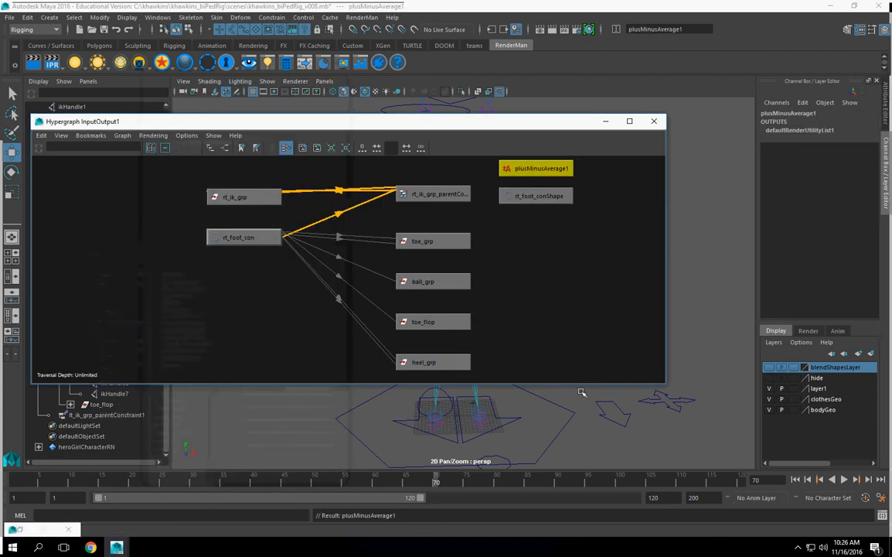
Step: Rearrange the graph with plusMinusAverage1 above the connection lines and rt_ik_grp shifted slightly away from the parent constraint
{"action": "left_click_drag", "start_coordinate": [534, 168], "coordinate": [348, 174]}
{"action": "scroll", "coordinate": [536, 317], "scroll_direction": "down", "scroll_amount": 1}
{"action": "middle_click_drag", "start_coordinate": [536, 317], "coordinate": [542, 383], "text": "alt"}
{"action": "scroll", "coordinate": [549, 347], "scroll_direction": "up", "scroll_amount": 1}
{"action": "left_click_drag", "start_coordinate": [261, 268], "coordinate": [238, 268]}
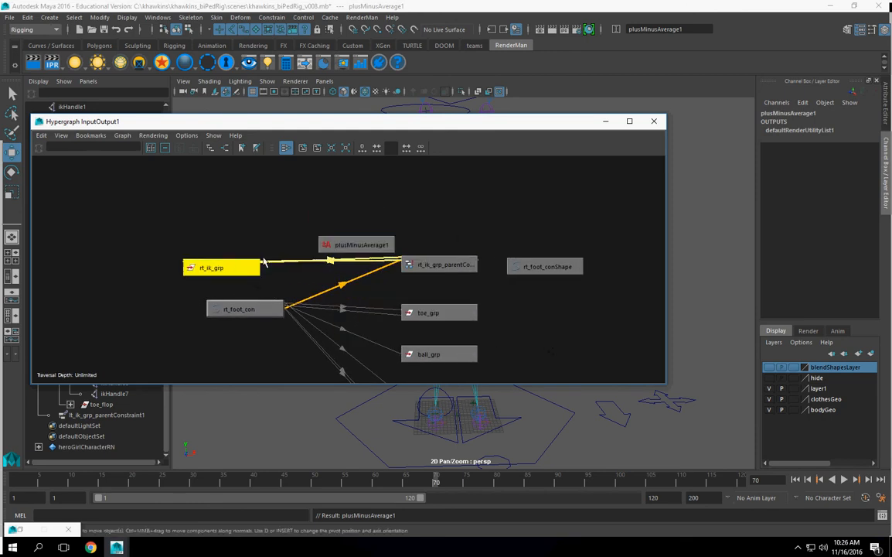
{"action": "left_click_drag", "start_coordinate": [364, 245], "coordinate": [360, 225]}
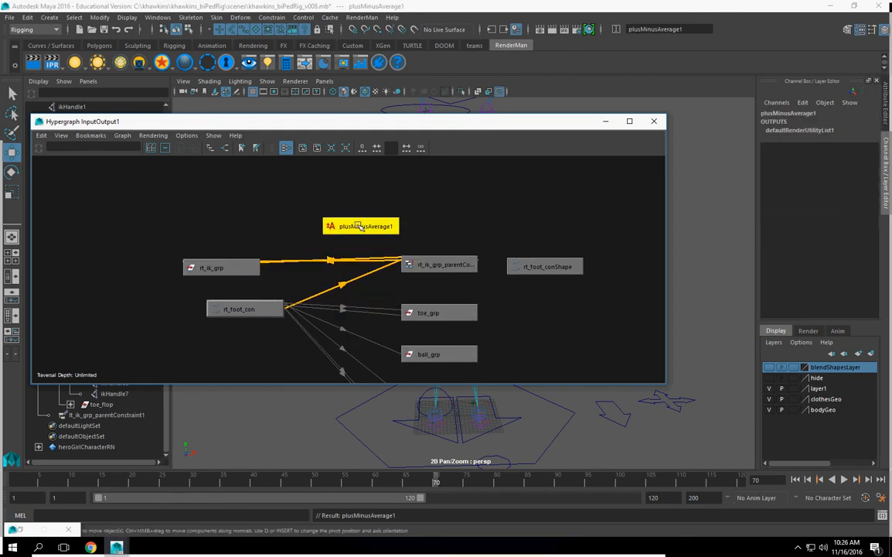
Step: Open the attributes of plusMinusAverage1, add an Input 2D item and try to undo it
{"action": "double_click", "coordinate": [359, 226]}
{"action": "left_click_drag", "start_coordinate": [508, 122], "coordinate": [406, 98]}
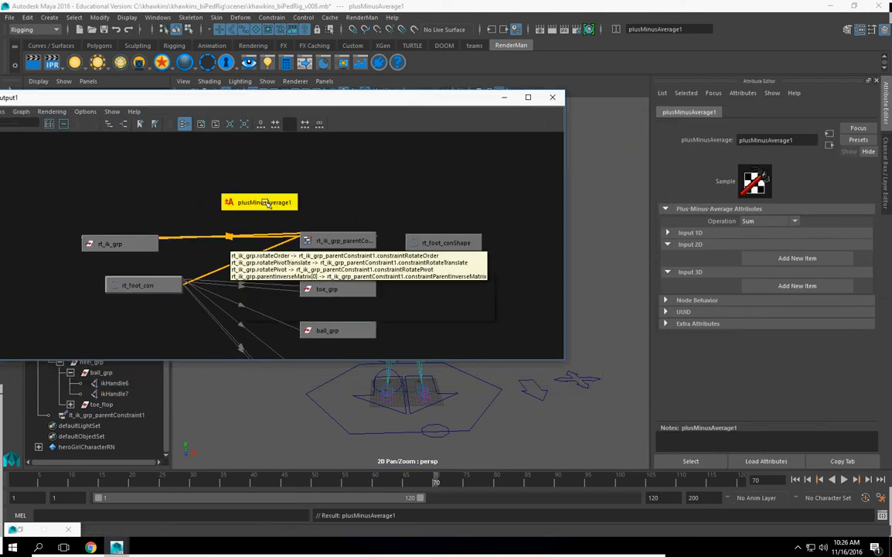
{"action": "left_click", "coordinate": [667, 233]}
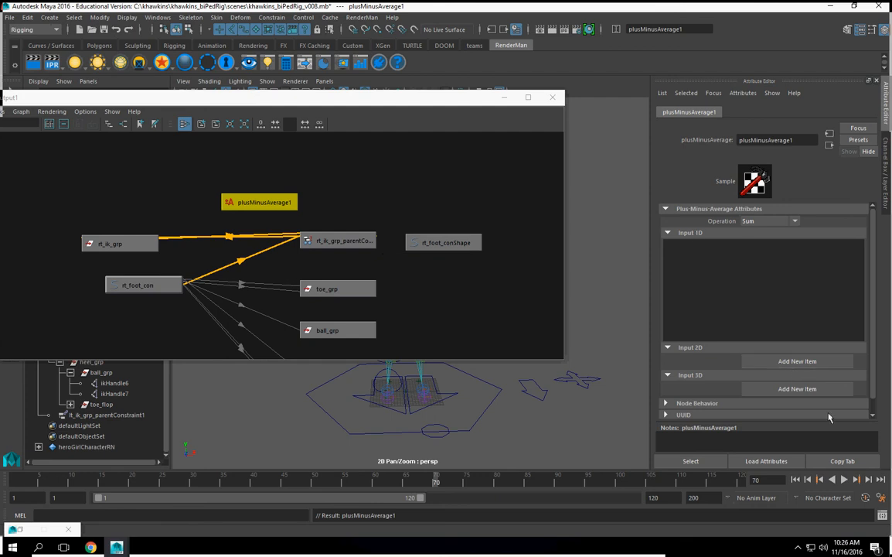
{"action": "left_click", "coordinate": [779, 361]}
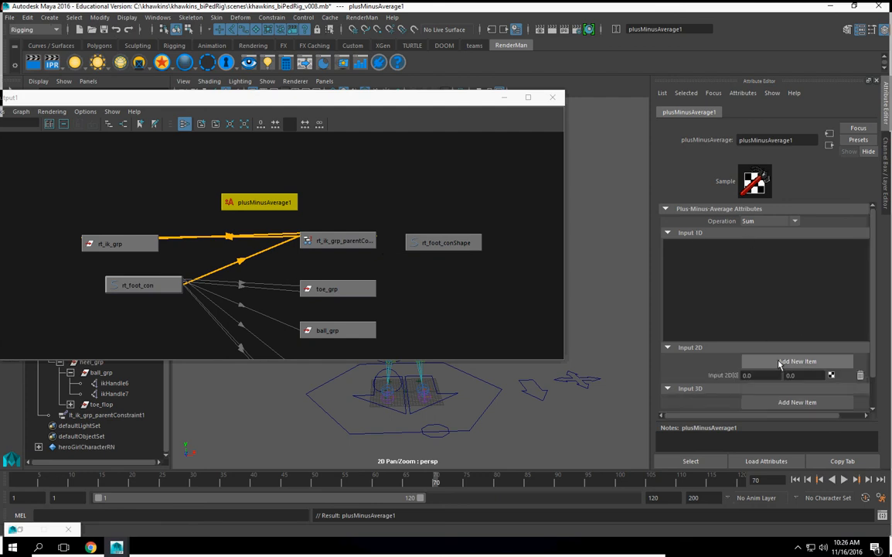
{"action": "key", "text": "ctrl+z"}
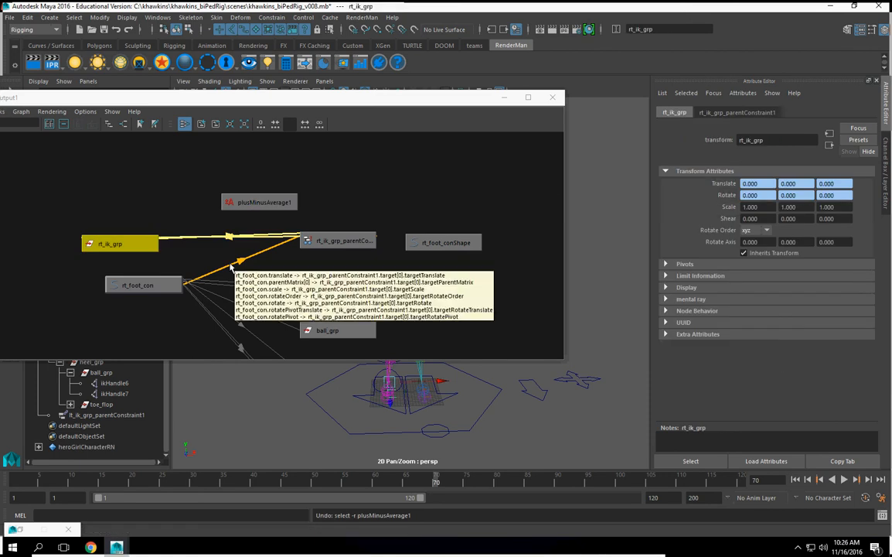
{"action": "left_click", "coordinate": [251, 203]}
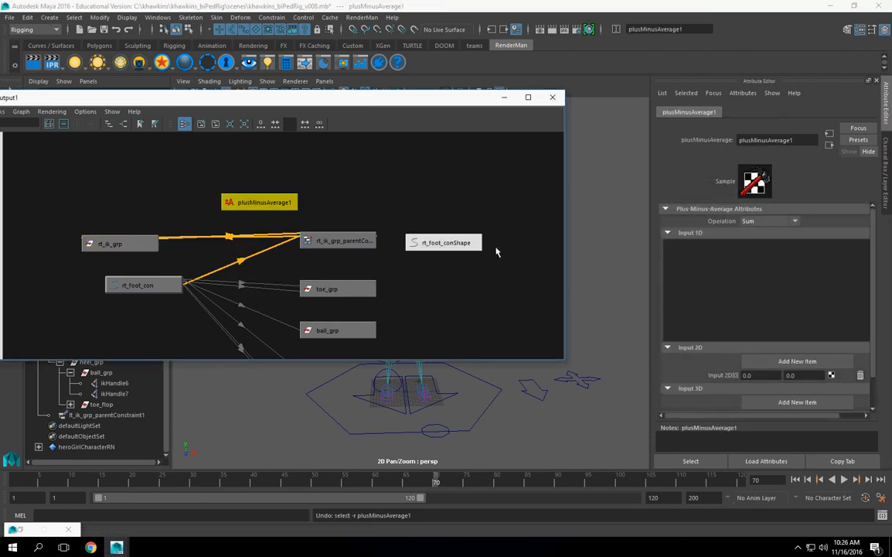
Step: Set the Operation of plusMinusAverage1 to Average and collapse its Input 1D and Input 3D sections
{"action": "scroll", "coordinate": [832, 290], "scroll_direction": "down", "scroll_amount": 2}
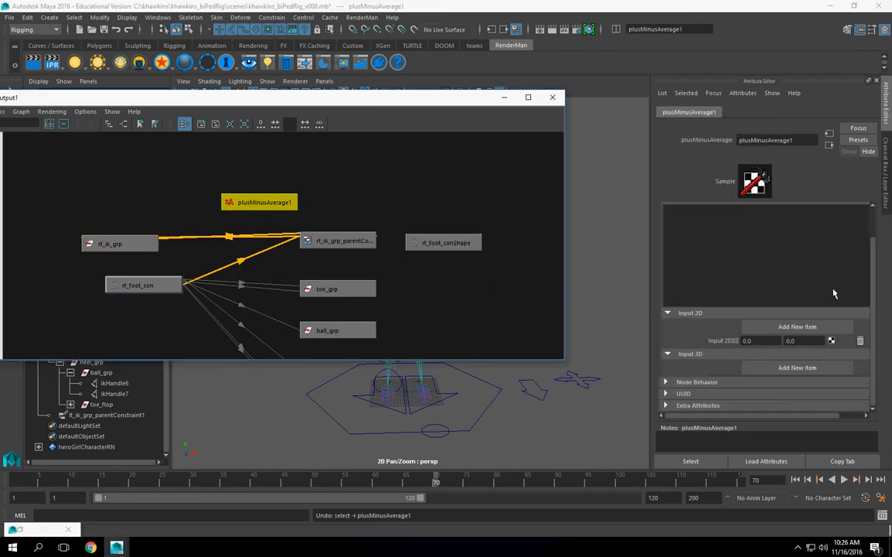
{"action": "scroll", "coordinate": [833, 293], "scroll_direction": "up", "scroll_amount": 2}
{"action": "left_click", "coordinate": [151, 244]}
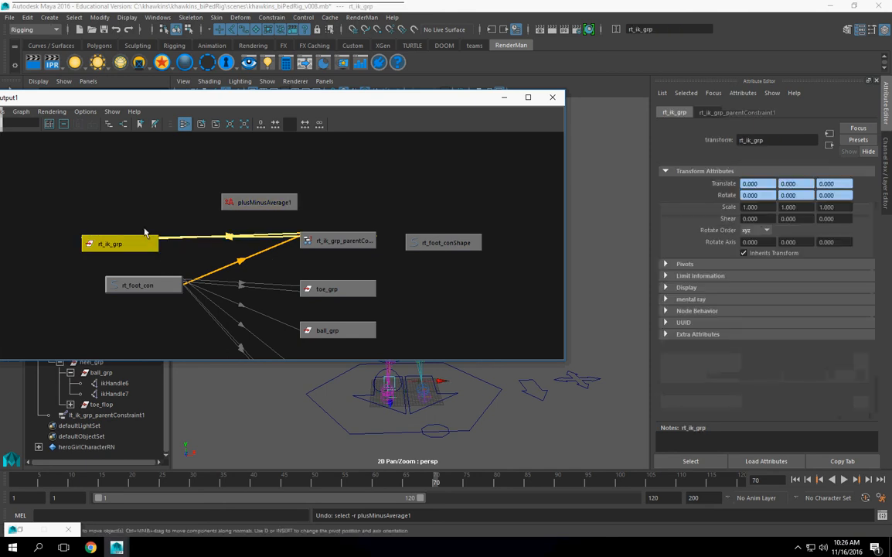
{"action": "left_click", "coordinate": [238, 200]}
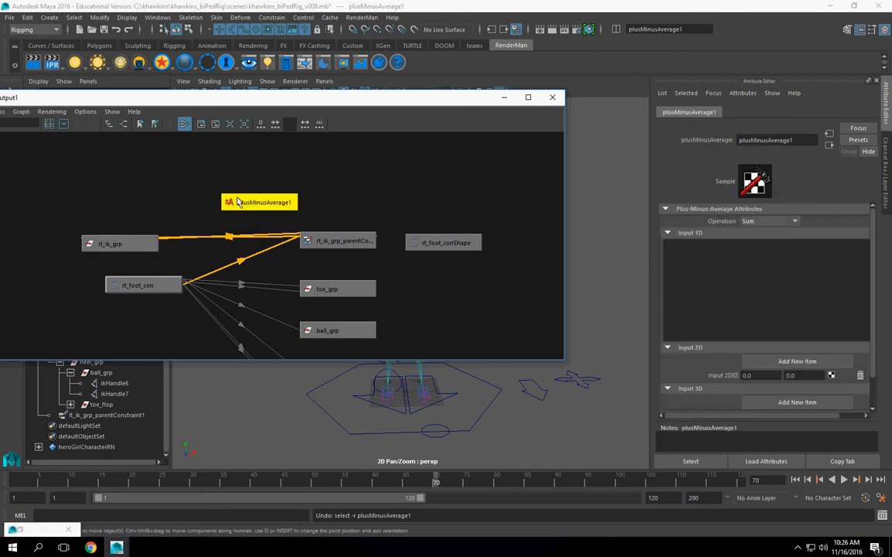
{"action": "left_click", "coordinate": [667, 233]}
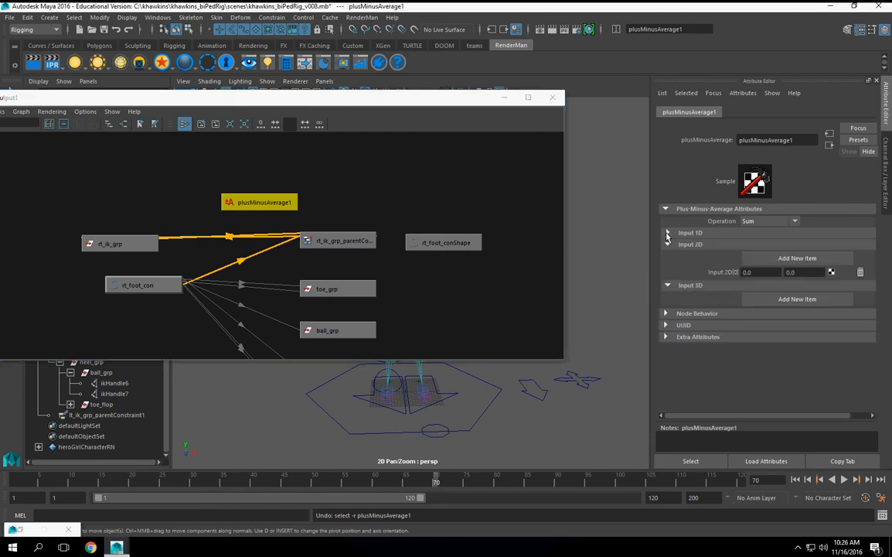
{"action": "left_click", "coordinate": [762, 221]}
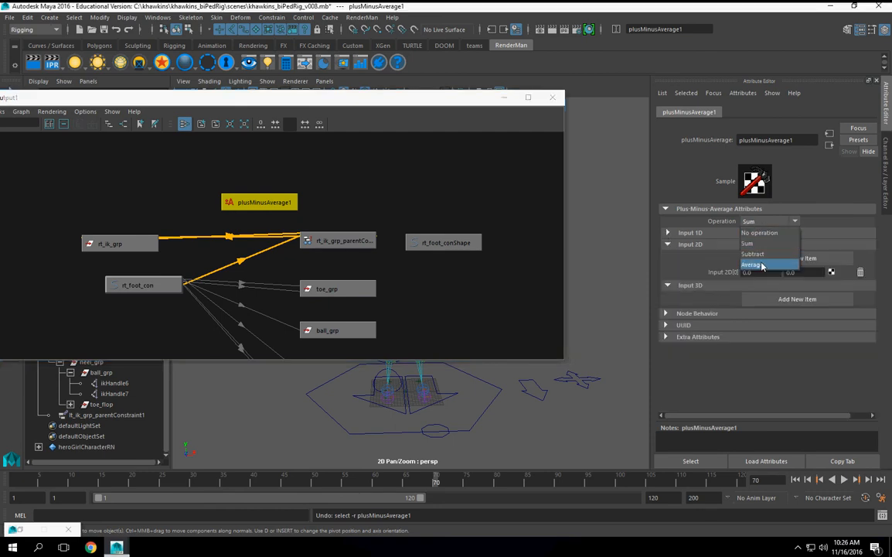
{"action": "left_click", "coordinate": [761, 265]}
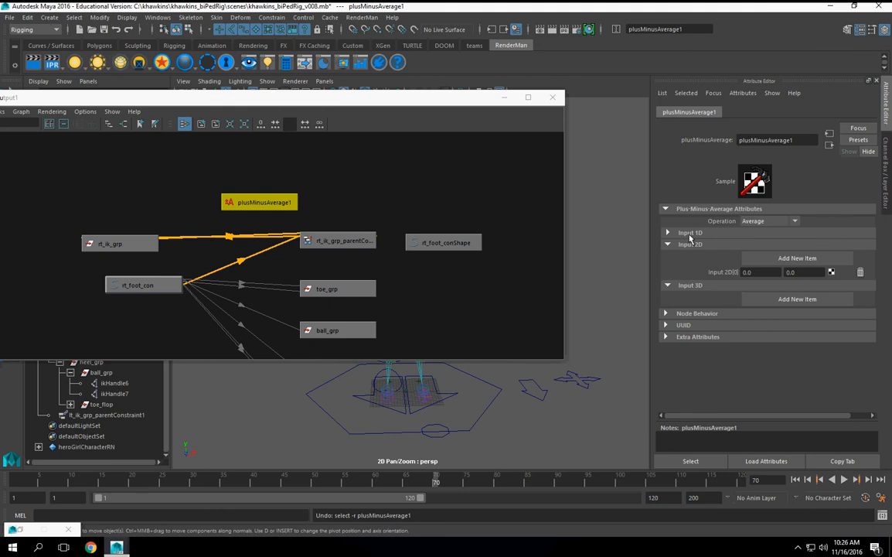
{"action": "left_click", "coordinate": [668, 286]}
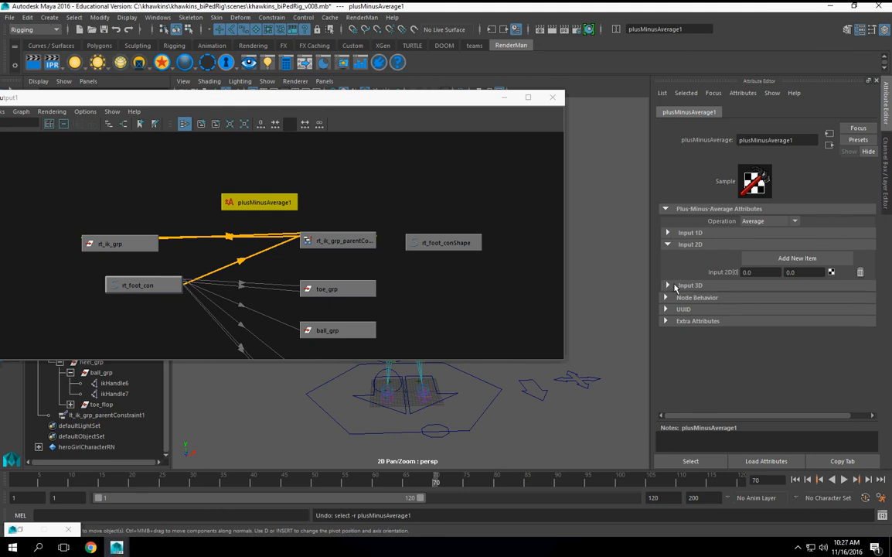
{"action": "left_click", "coordinate": [668, 244]}
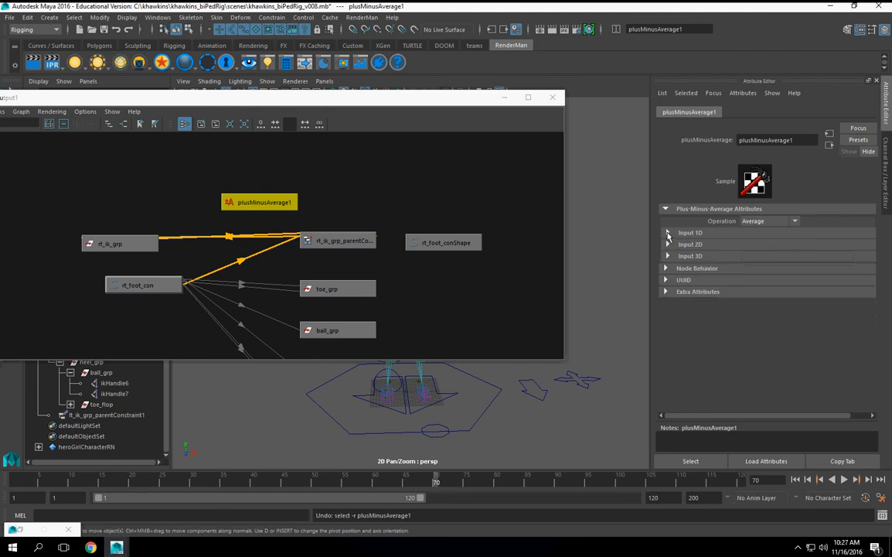
{"action": "left_click", "coordinate": [668, 233]}
{"action": "left_click", "coordinate": [668, 235]}
{"action": "left_click", "coordinate": [669, 244]}
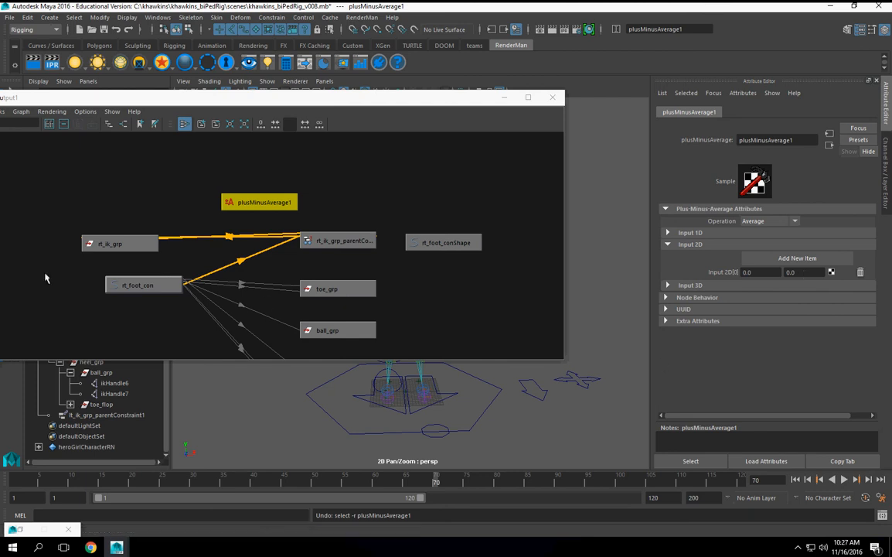
Step: Connect the knee attribute of rt_foot_con to input1D[0] of plusMinusAverage1
{"action": "left_click", "coordinate": [168, 287]}
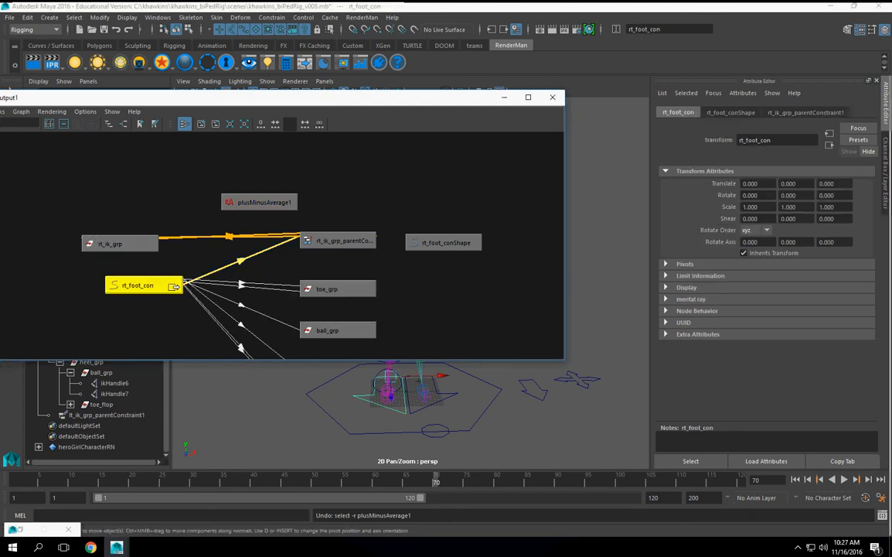
{"action": "right_click", "coordinate": [178, 288]}
{"action": "mouse_move", "coordinate": [210, 308]}
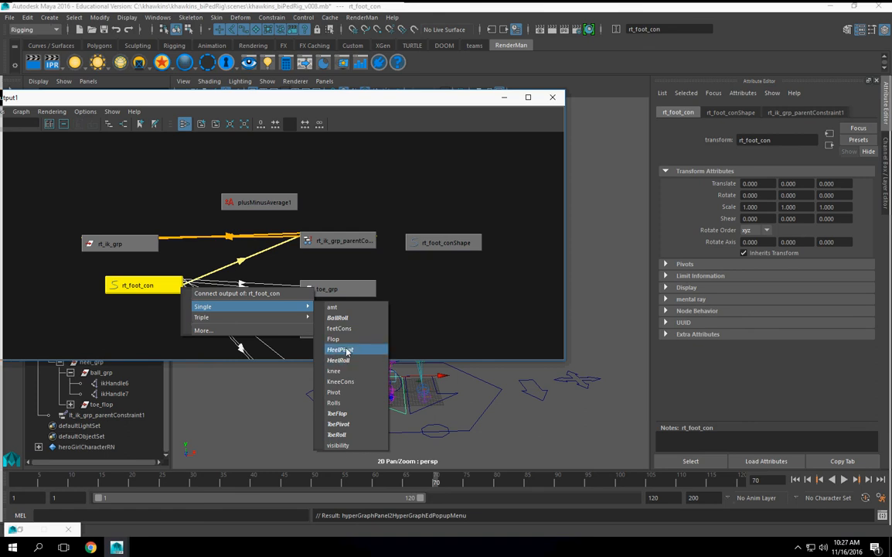
{"action": "left_click", "coordinate": [344, 375]}
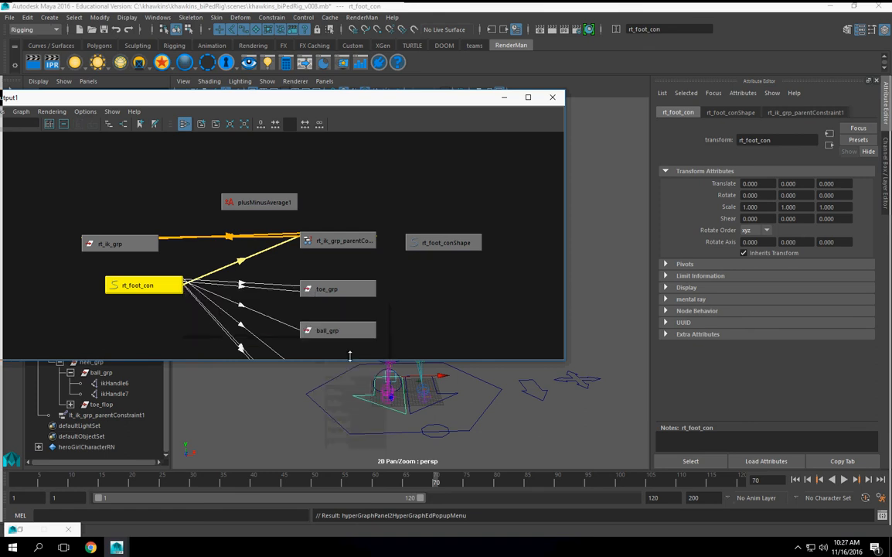
{"action": "left_click", "coordinate": [224, 204]}
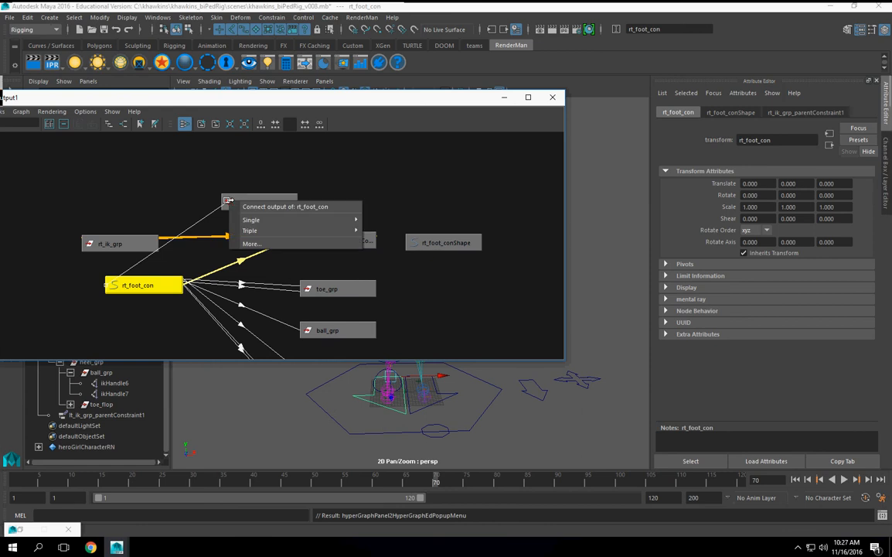
{"action": "mouse_move", "coordinate": [268, 225]}
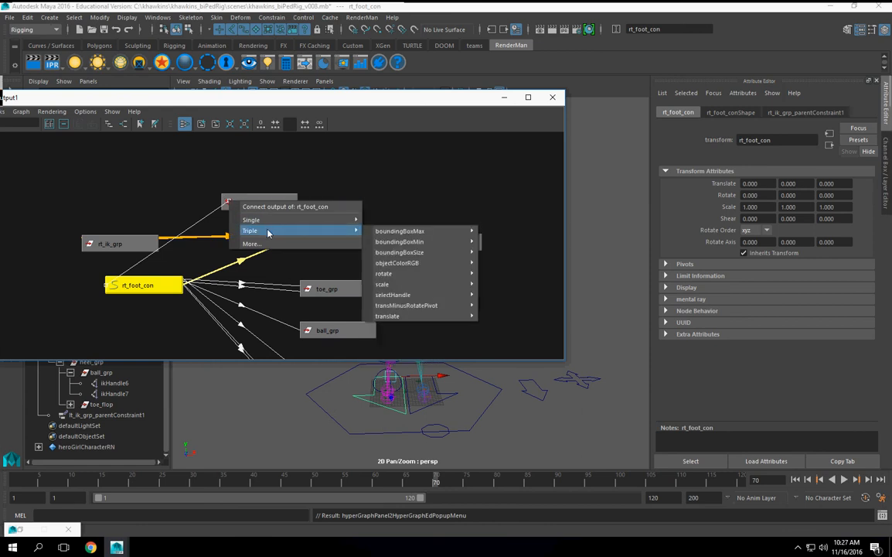
{"action": "left_click", "coordinate": [232, 198]}
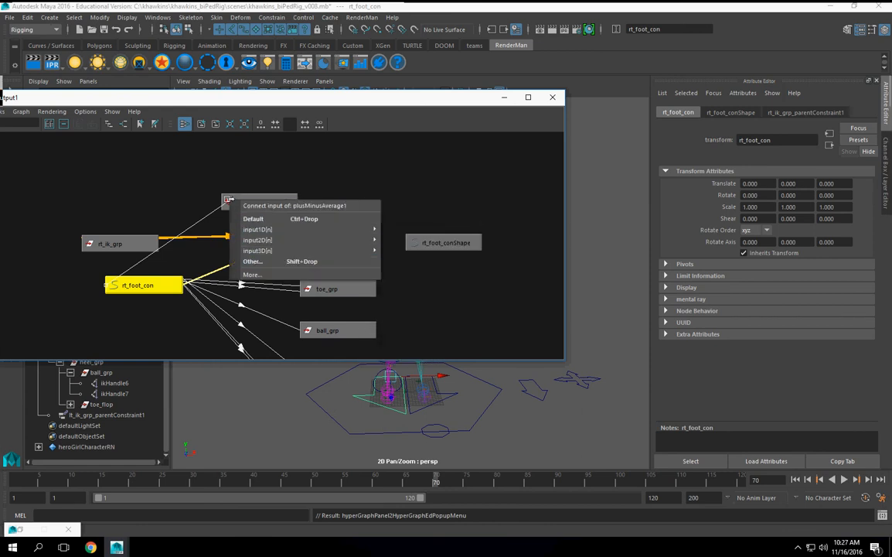
{"action": "mouse_move", "coordinate": [274, 232]}
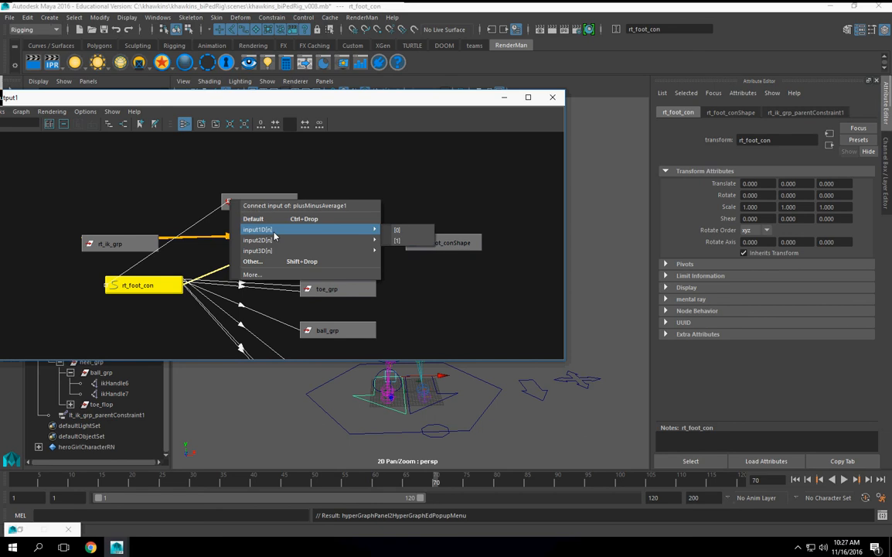
{"action": "left_click", "coordinate": [396, 230]}
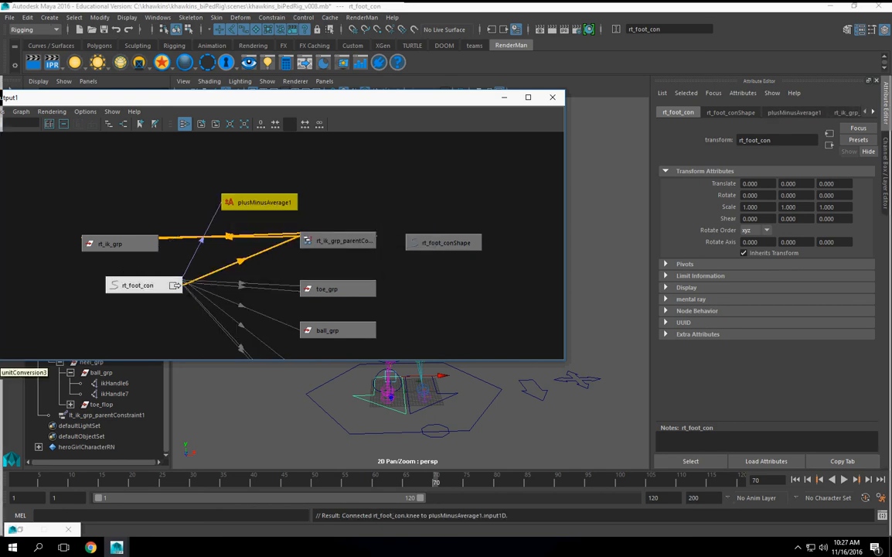
Step: Connect the amt attribute of rt_foot_con to input1D[1] of plusMinusAverage1
{"action": "left_click", "coordinate": [183, 289]}
{"action": "mouse_move", "coordinate": [302, 308]}
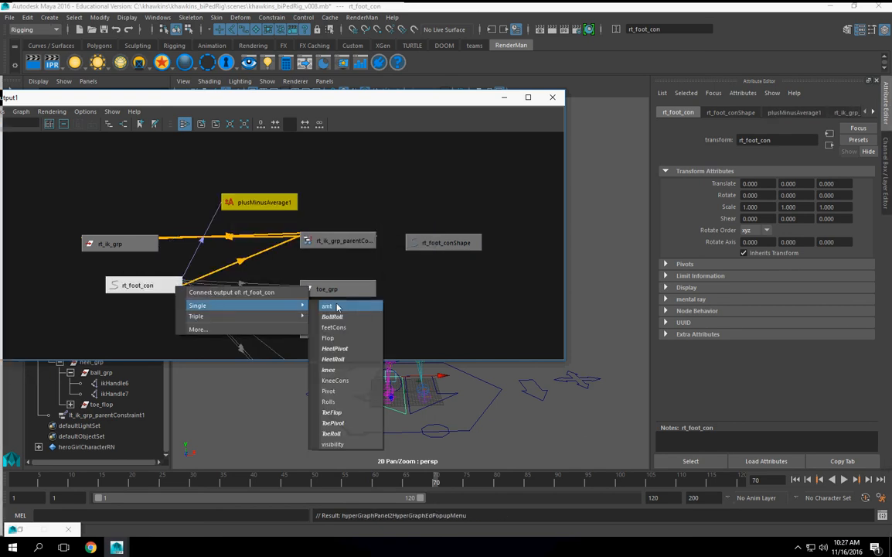
{"action": "left_click", "coordinate": [335, 306]}
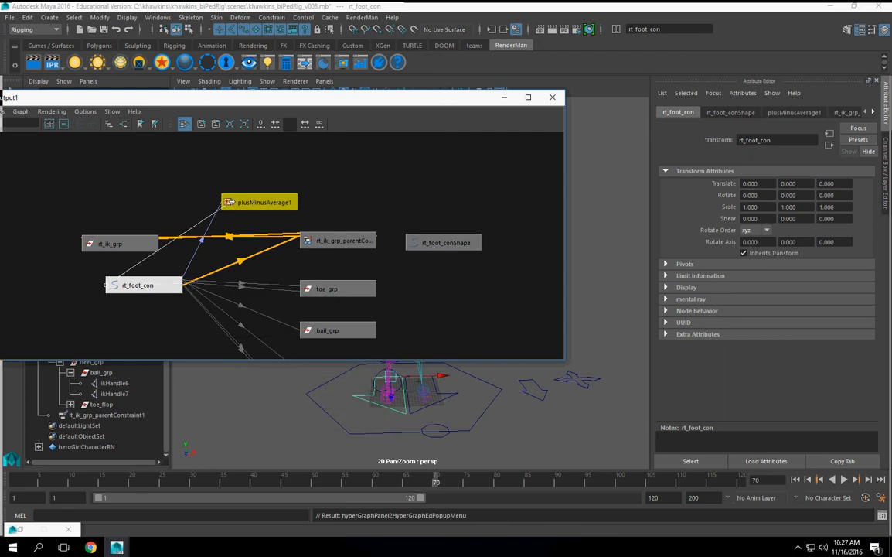
{"action": "left_click", "coordinate": [232, 204]}
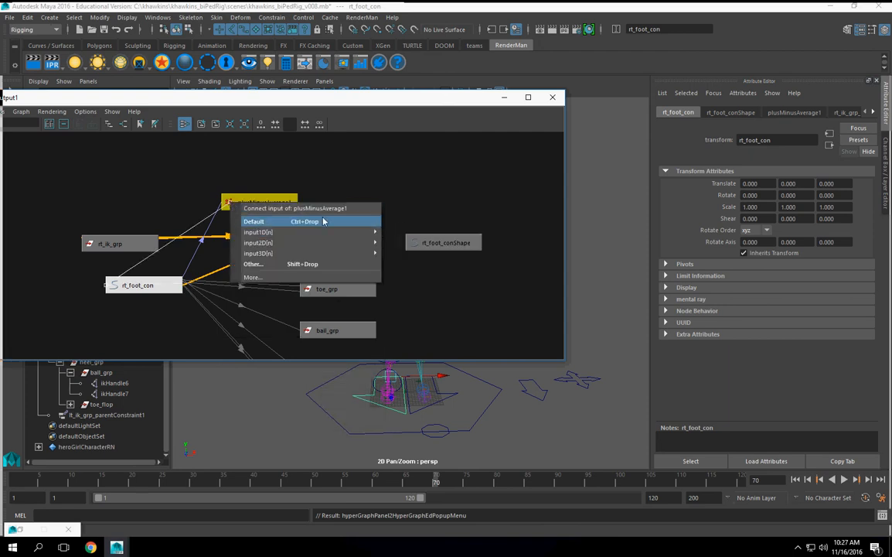
{"action": "mouse_move", "coordinate": [341, 232]}
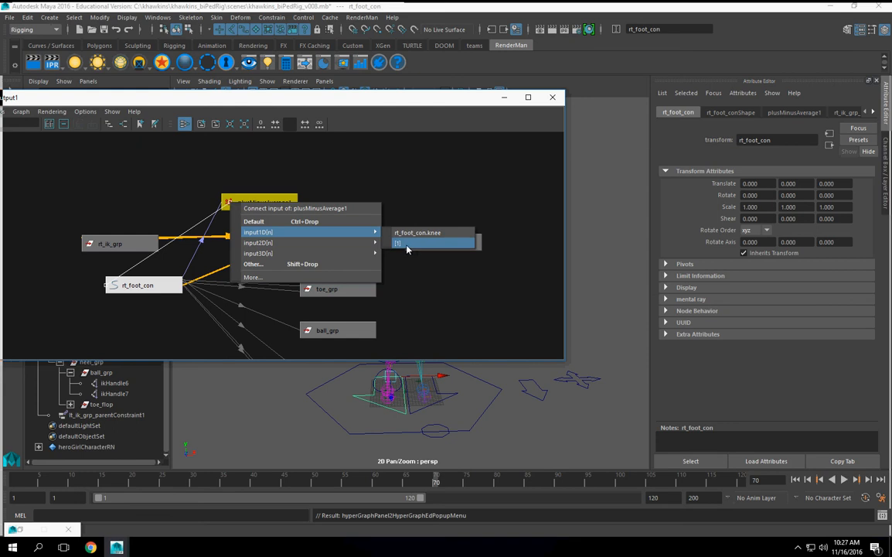
{"action": "left_click", "coordinate": [408, 245]}
Step: Shift the Hypergraph window clear of the legs and select ikHandle3 at the right ankle
{"action": "left_click_drag", "start_coordinate": [342, 106], "coordinate": [847, 115]}
{"action": "mouse_move", "coordinate": [406, 294]}
{"action": "left_mouse_down", "text": "alt"}
{"action": "mouse_move", "coordinate": [339, 267]}
{"action": "mouse_move", "coordinate": [406, 301]}
{"action": "left_mouse_up", "text": "alt"}
{"action": "left_click_drag", "start_coordinate": [510, 107], "coordinate": [79, 96]}
{"action": "left_click_drag", "start_coordinate": [380, 95], "coordinate": [424, 434]}
{"action": "left_click_drag", "start_coordinate": [443, 324], "coordinate": [433, 274], "text": "alt"}
{"action": "left_click", "coordinate": [254, 265]}
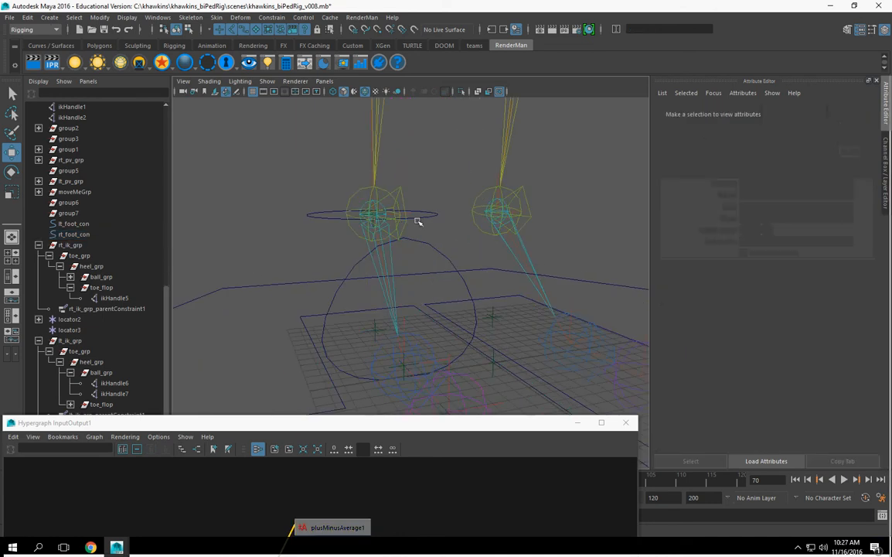
{"action": "left_click", "coordinate": [410, 215]}
Step: Uncover the right leg and show the channel values of ikHandle3 instead of its detailed attributes
{"action": "left_click_drag", "start_coordinate": [406, 424], "coordinate": [247, 162]}
{"action": "scroll", "coordinate": [539, 219], "scroll_direction": "down", "scroll_amount": 5}
{"action": "middle_click_drag", "start_coordinate": [551, 253], "coordinate": [621, 348], "text": "alt"}
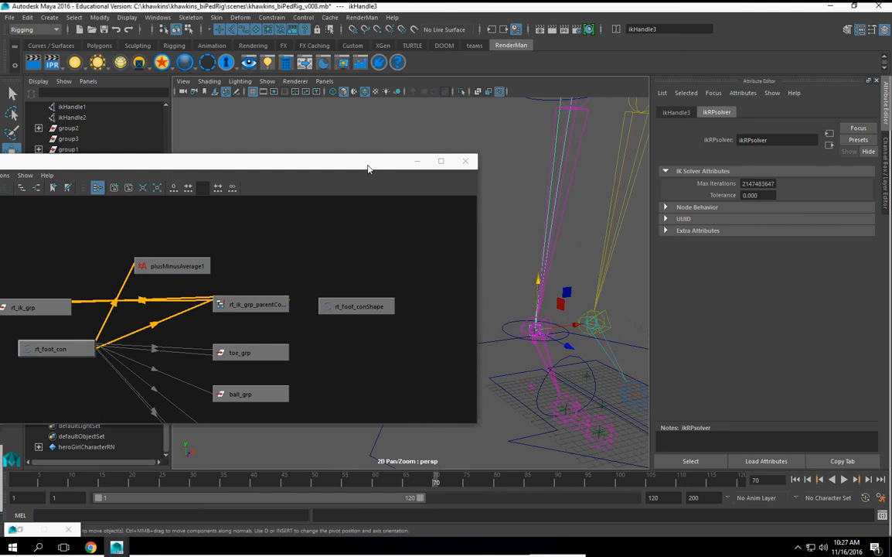
{"action": "left_click_drag", "start_coordinate": [367, 165], "coordinate": [255, 128]}
{"action": "scroll", "coordinate": [543, 282], "scroll_direction": "down", "scroll_amount": 4}
{"action": "mouse_move", "coordinate": [544, 281]}
{"action": "left_mouse_down", "text": "alt"}
{"action": "mouse_move", "coordinate": [517, 327]}
{"action": "mouse_move", "coordinate": [553, 298]}
{"action": "left_mouse_up", "text": "alt"}
{"action": "left_click", "coordinate": [881, 32]}
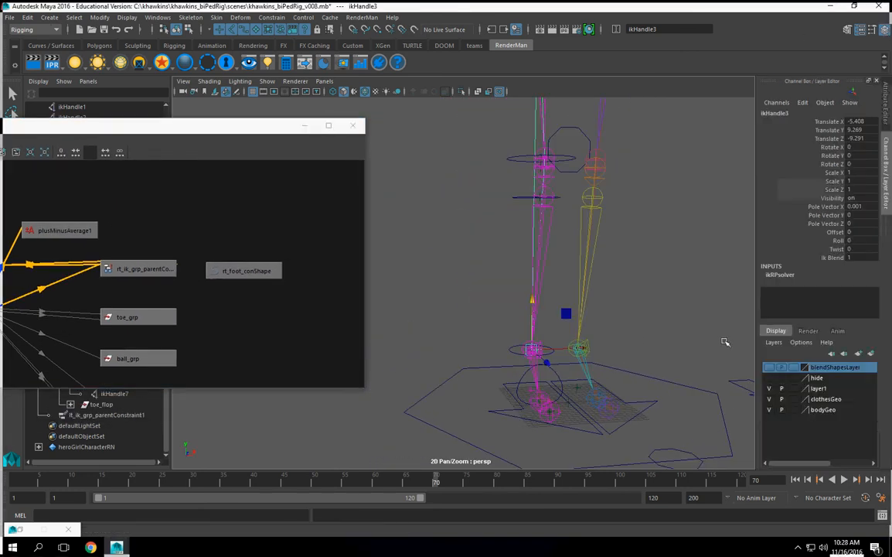
Step: Try out different Twist values on ikHandle3 while checking the right knee from several angles
{"action": "left_click_drag", "start_coordinate": [582, 331], "coordinate": [566, 320], "text": "alt"}
{"action": "middle_click_drag", "start_coordinate": [566, 320], "coordinate": [584, 372], "text": "alt"}
{"action": "left_click_drag", "start_coordinate": [584, 372], "coordinate": [607, 364], "text": "alt"}
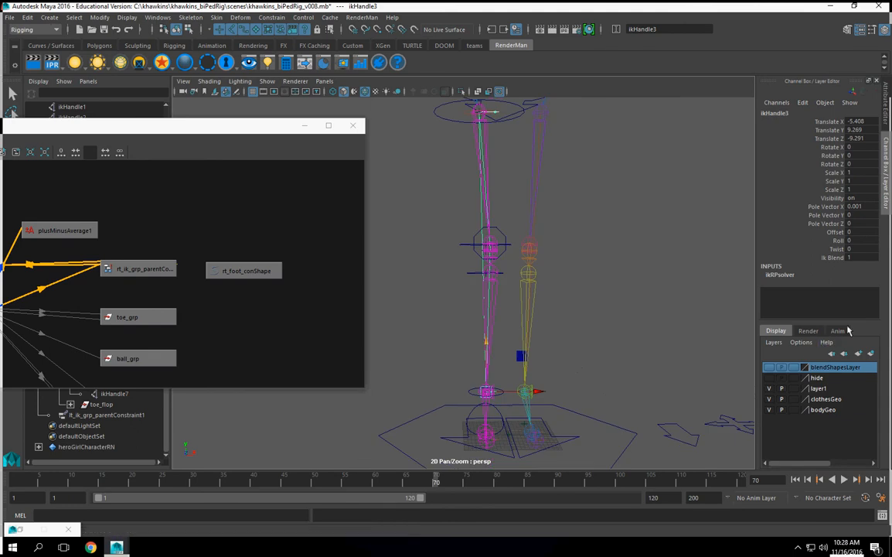
{"action": "left_click", "coordinate": [836, 250]}
{"action": "middle_click_drag", "start_coordinate": [645, 277], "coordinate": [565, 293]}
{"action": "left_click_drag", "start_coordinate": [570, 294], "coordinate": [614, 335], "text": "alt"}
{"action": "middle_click_drag", "start_coordinate": [614, 335], "coordinate": [522, 334]}
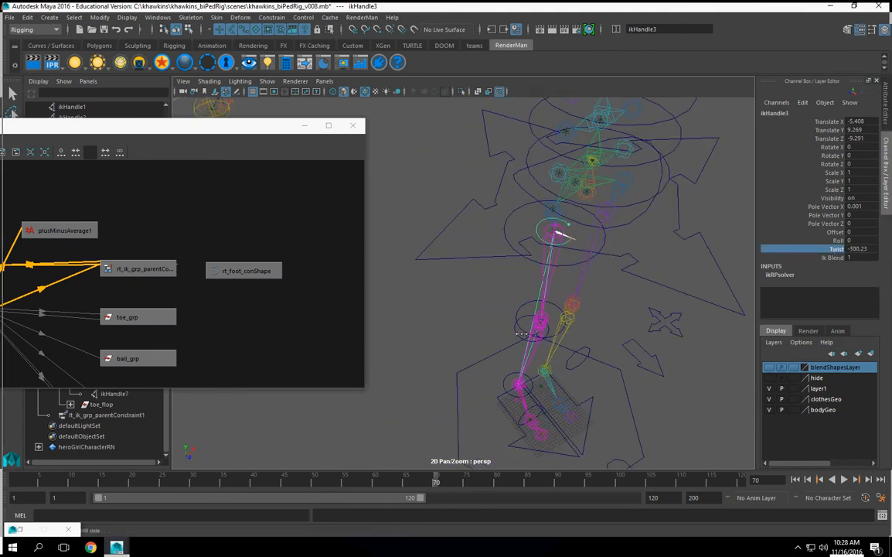
{"action": "left_click_drag", "start_coordinate": [549, 357], "coordinate": [560, 335], "text": "alt"}
{"action": "middle_click_drag", "start_coordinate": [560, 334], "coordinate": [578, 327]}
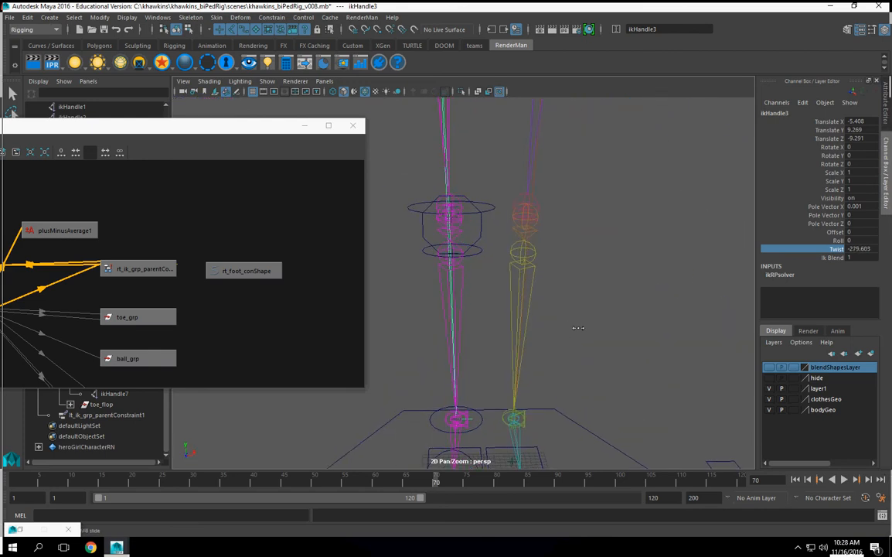
{"action": "left_click_drag", "start_coordinate": [575, 383], "coordinate": [581, 408], "text": "alt"}
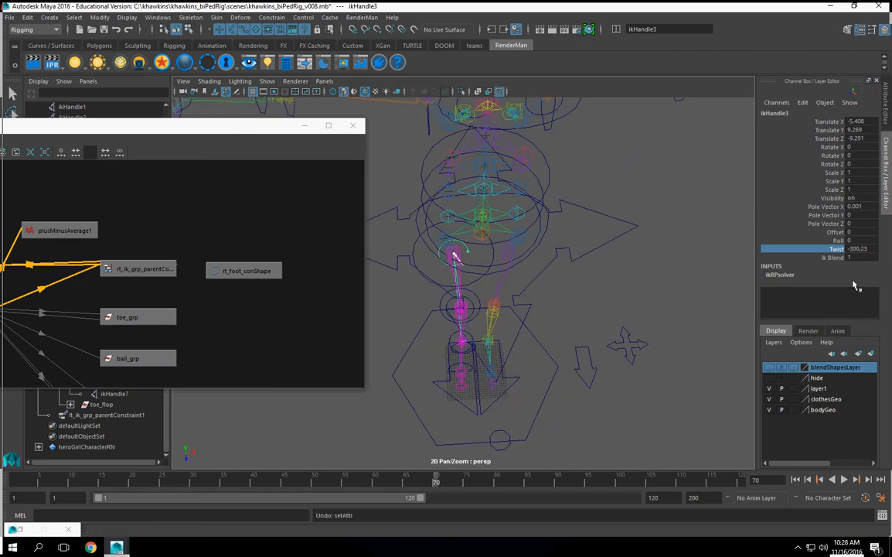
Step: Set the Twist of ikHandle3 to 0
{"action": "left_click", "coordinate": [858, 249]}
{"action": "type", "text": "0"}
{"action": "key", "text": "Return"}
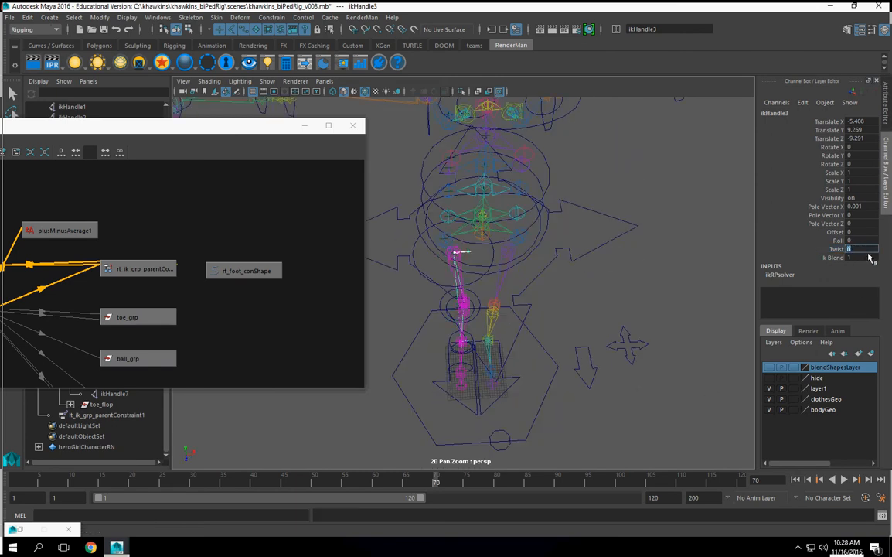
Step: Select plusMinusAverage1 in the graph together with ikHandle3 at the right ankle
{"action": "left_click_drag", "start_coordinate": [590, 316], "coordinate": [568, 324], "text": "alt"}
{"action": "left_click_drag", "start_coordinate": [274, 127], "coordinate": [334, 115]}
{"action": "right_click_drag", "start_coordinate": [543, 415], "coordinate": [580, 432], "text": "alt"}
{"action": "middle_click_drag", "start_coordinate": [580, 432], "coordinate": [573, 308], "text": "alt"}
{"action": "left_click", "coordinate": [179, 218]}
{"action": "right_click_drag", "start_coordinate": [573, 307], "coordinate": [674, 340], "text": "alt"}
{"action": "middle_click_drag", "start_coordinate": [572, 325], "coordinate": [513, 306], "text": "alt"}
{"action": "right_click_drag", "start_coordinate": [513, 306], "coordinate": [675, 354], "text": "alt"}
{"action": "middle_click_drag", "start_coordinate": [675, 354], "coordinate": [619, 324], "text": "alt"}
{"action": "right_click_drag", "start_coordinate": [613, 350], "coordinate": [652, 366], "text": "alt"}
{"action": "middle_click_drag", "start_coordinate": [651, 367], "coordinate": [578, 364], "text": "alt"}
{"action": "left_click", "coordinate": [537, 324]}
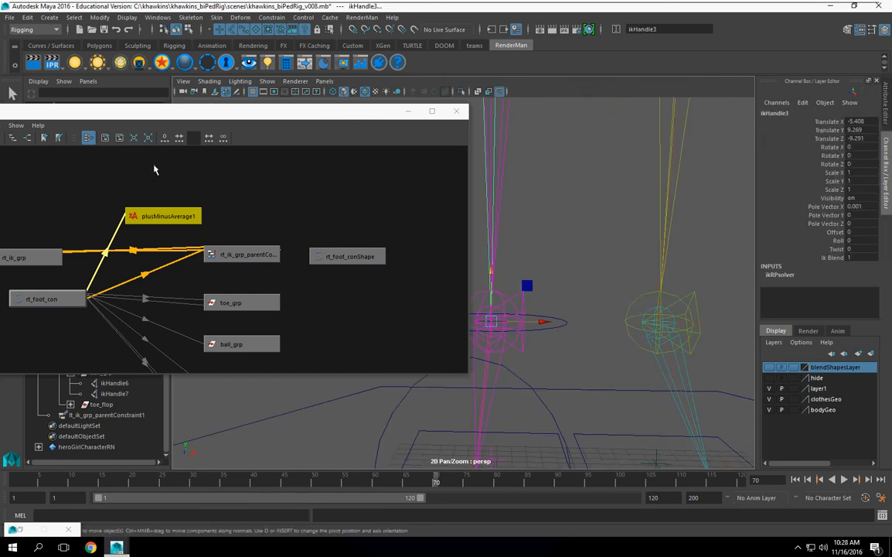
Step: Graph the connections of the selected plusMinusAverage1 and ikHandle3 so both nodes sit in one view
{"action": "scroll", "coordinate": [179, 183], "scroll_direction": "down", "scroll_amount": 1}
{"action": "left_click_drag", "start_coordinate": [189, 110], "coordinate": [294, 103]}
{"action": "left_click_drag", "start_coordinate": [122, 108], "coordinate": [215, 116]}
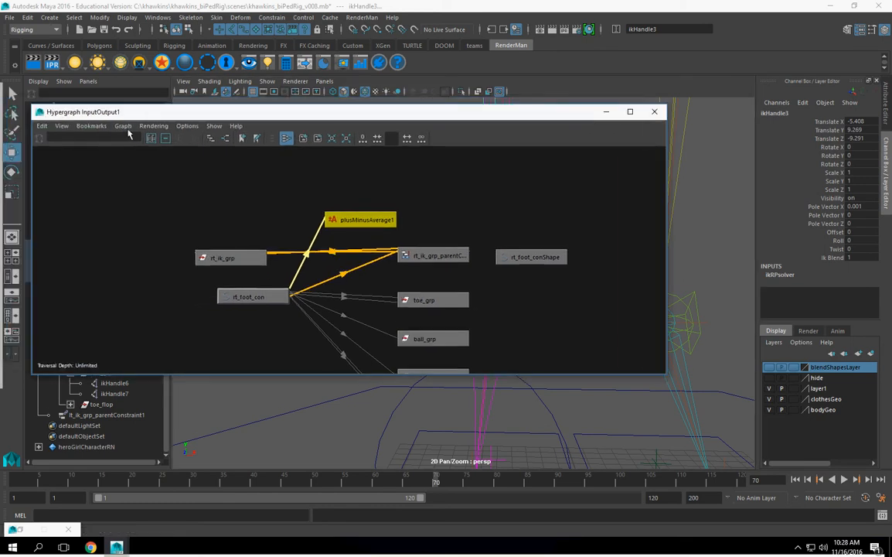
{"action": "left_click", "coordinate": [123, 126]}
{"action": "left_click", "coordinate": [142, 147]}
{"action": "scroll", "coordinate": [395, 279], "scroll_direction": "down", "scroll_amount": 3}
{"action": "middle_click_drag", "start_coordinate": [465, 284], "coordinate": [348, 295], "text": "alt"}
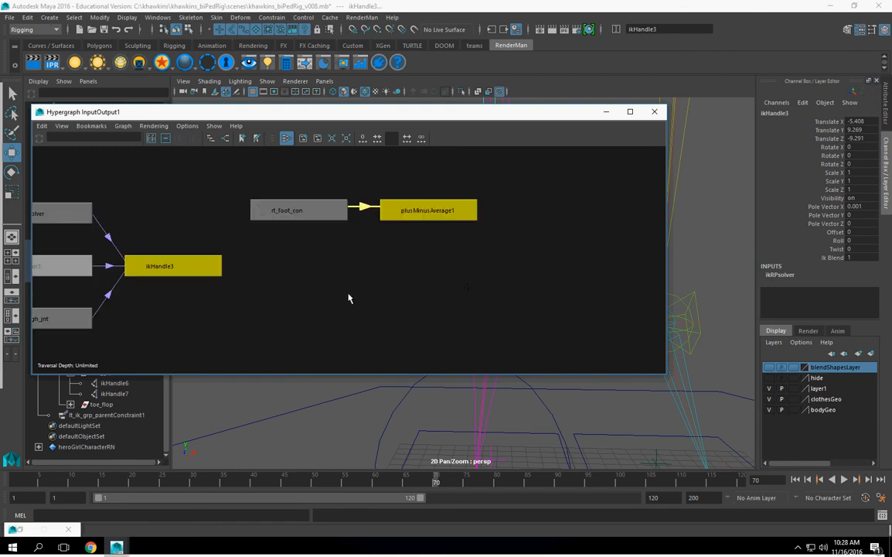
Step: Connect output1D of plusMinusAverage1 to the twist attribute of ikHandle3
{"action": "left_click_drag", "start_coordinate": [413, 115], "coordinate": [292, 115]}
{"action": "middle_click_drag", "start_coordinate": [342, 276], "coordinate": [381, 277], "text": "alt"}
{"action": "left_click", "coordinate": [428, 215]}
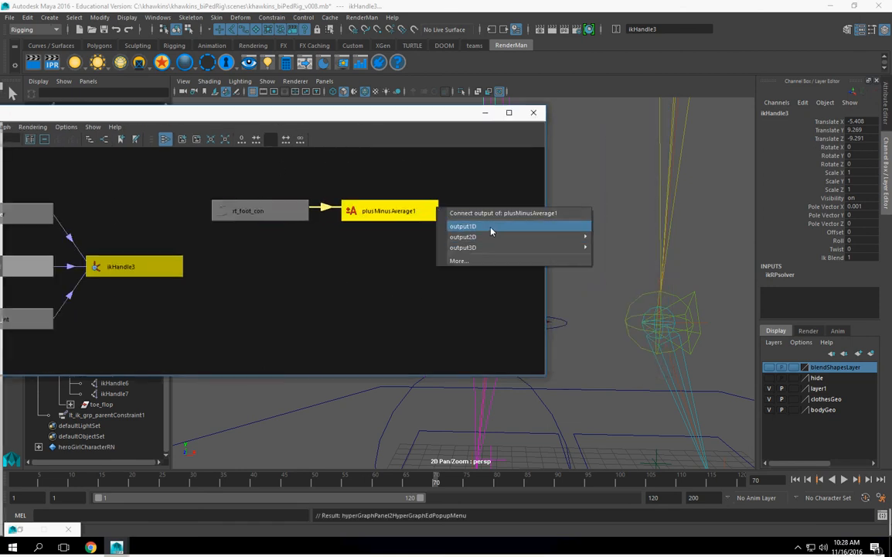
{"action": "left_click", "coordinate": [564, 225]}
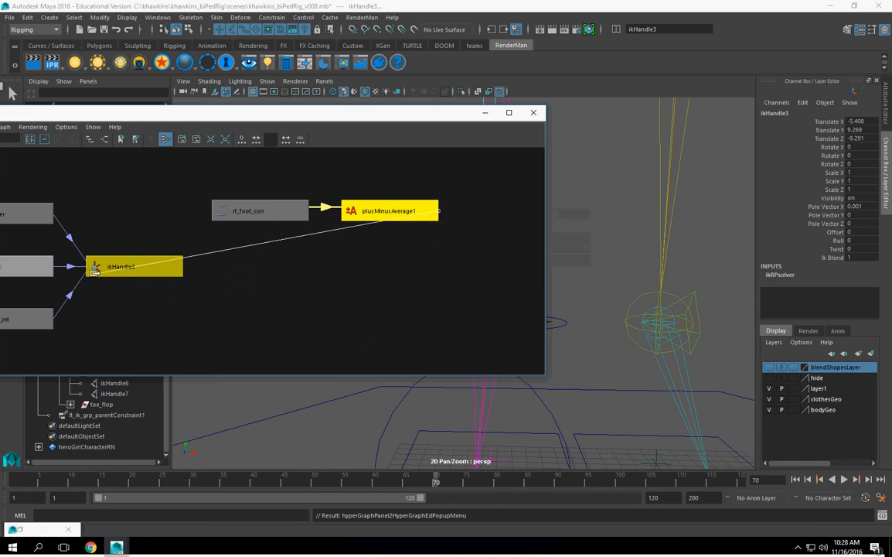
{"action": "left_click", "coordinate": [91, 267]}
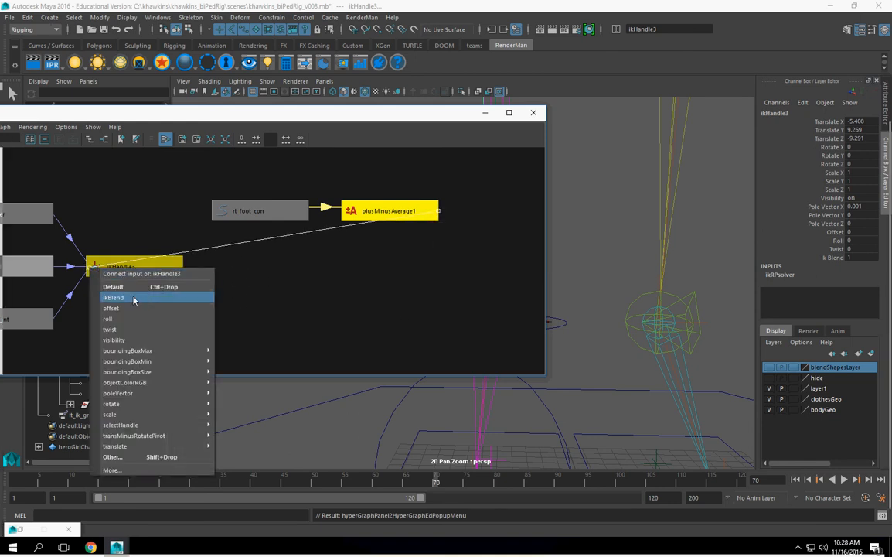
{"action": "left_click", "coordinate": [144, 334]}
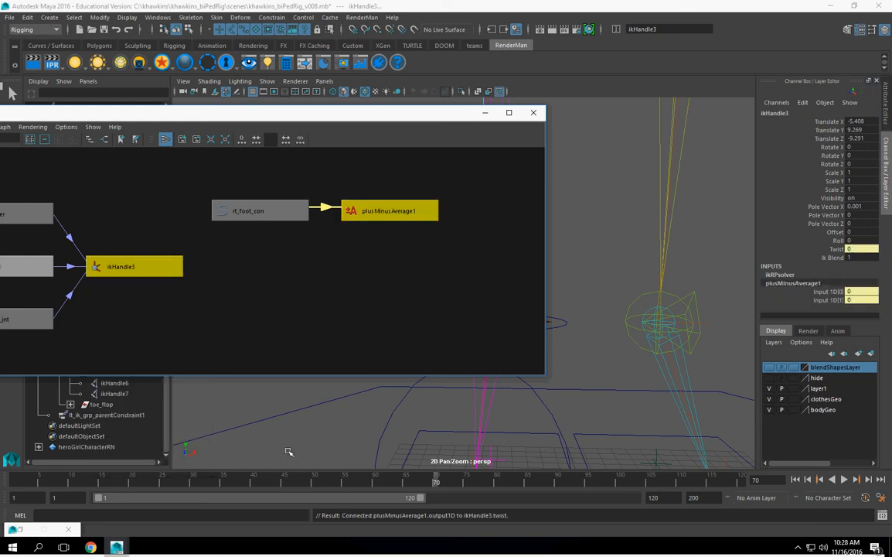
Step: Minimize the Hypergraph and select rt_foot_con, bringing its custom knee attributes and the right leg into view
{"action": "left_click", "coordinate": [487, 115]}
{"action": "right_click_drag", "start_coordinate": [585, 294], "coordinate": [496, 349], "text": "alt"}
{"action": "left_click_drag", "start_coordinate": [496, 349], "coordinate": [452, 345], "text": "alt"}
{"action": "middle_click_drag", "start_coordinate": [604, 422], "coordinate": [575, 378], "text": "alt"}
{"action": "scroll", "coordinate": [575, 379], "scroll_direction": "up", "scroll_amount": 3}
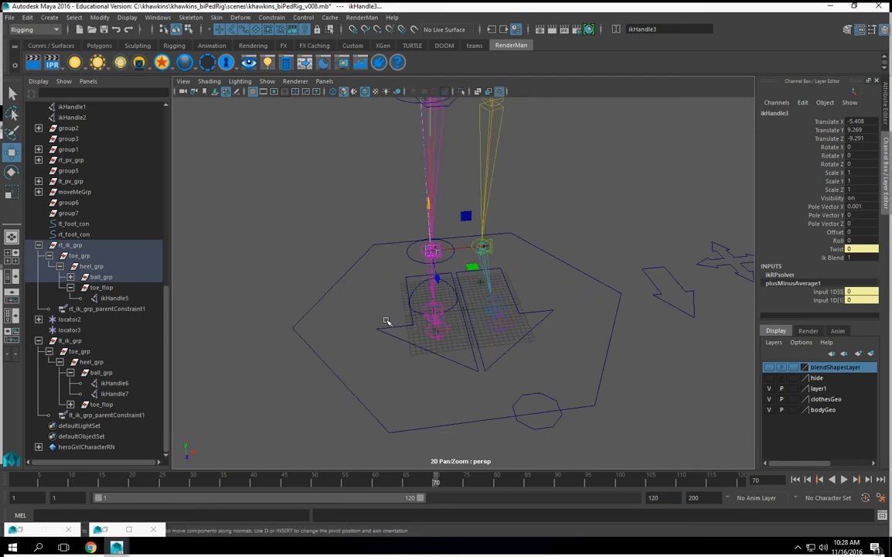
{"action": "left_click", "coordinate": [385, 329]}
{"action": "scroll", "coordinate": [843, 283], "scroll_direction": "down", "scroll_amount": 2}
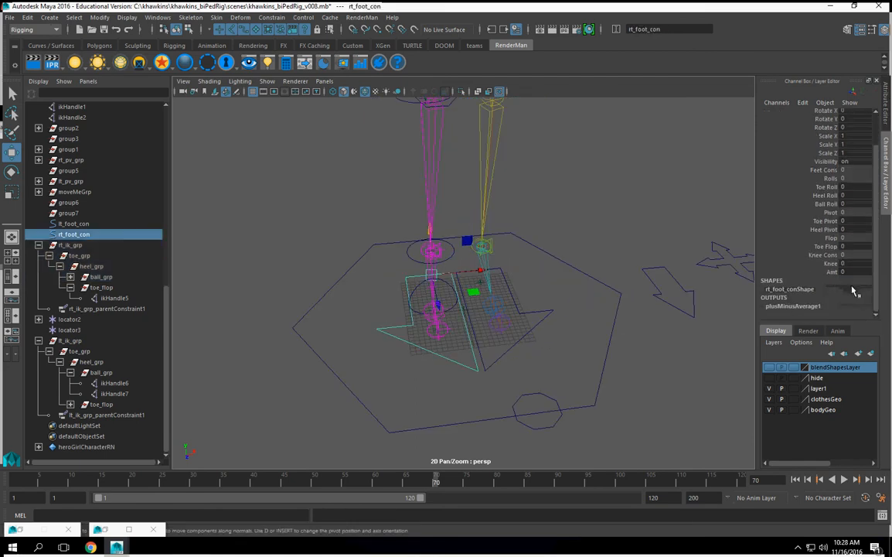
{"action": "left_click_drag", "start_coordinate": [570, 246], "coordinate": [464, 378], "text": "alt"}
{"action": "right_click_drag", "start_coordinate": [463, 378], "coordinate": [424, 376], "text": "alt"}
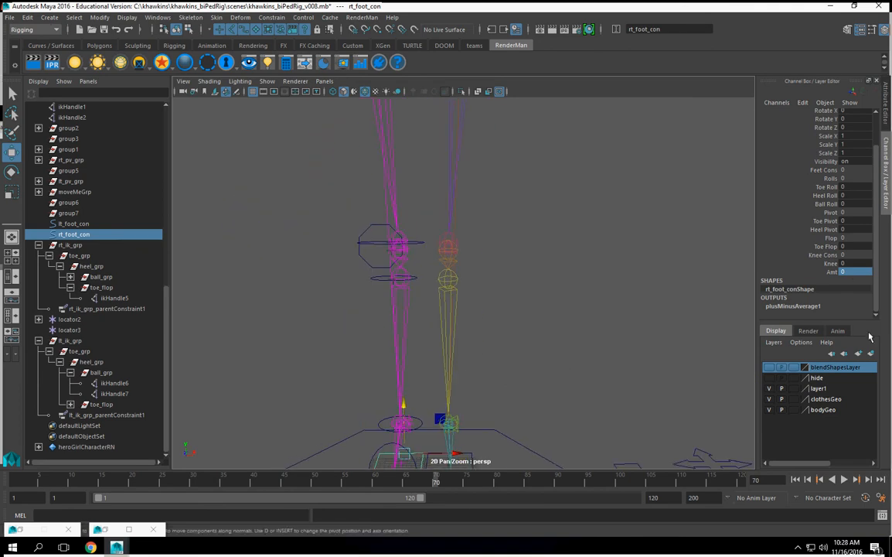
Step: Try out Amt values on rt_foot_con while checking which way the right knee points
{"action": "left_click", "coordinate": [832, 272]}
{"action": "middle_click_drag", "start_coordinate": [332, 295], "coordinate": [581, 309]}
{"action": "left_click_drag", "start_coordinate": [581, 309], "coordinate": [581, 379], "text": "alt"}
{"action": "middle_click_drag", "start_coordinate": [581, 379], "coordinate": [595, 374], "text": "alt"}
{"action": "left_click_drag", "start_coordinate": [595, 375], "coordinate": [485, 396], "text": "alt"}
{"action": "middle_click_drag", "start_coordinate": [589, 391], "coordinate": [605, 390]}
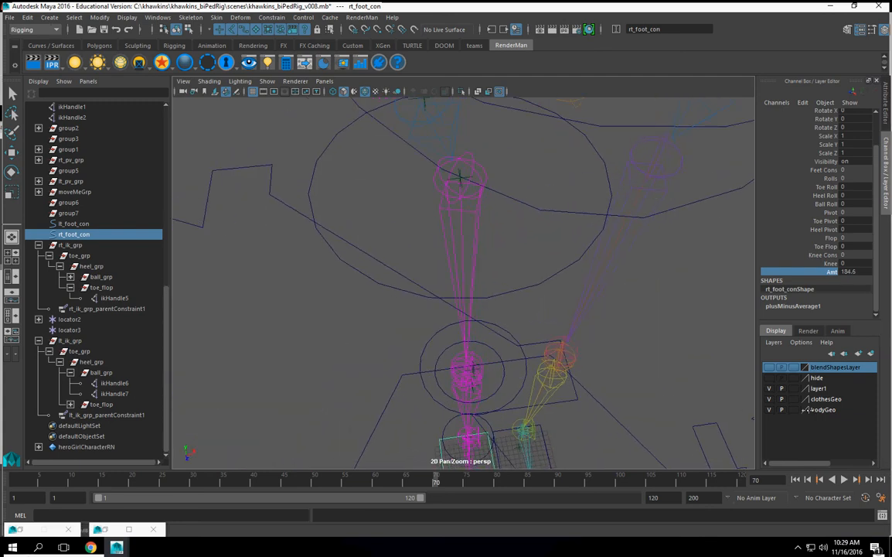
{"action": "left_click_drag", "start_coordinate": [611, 431], "coordinate": [740, 323], "text": "alt"}
Step: Set the Amt attribute of rt_foot_con to 130 and lock it
{"action": "double_click", "coordinate": [855, 272]}
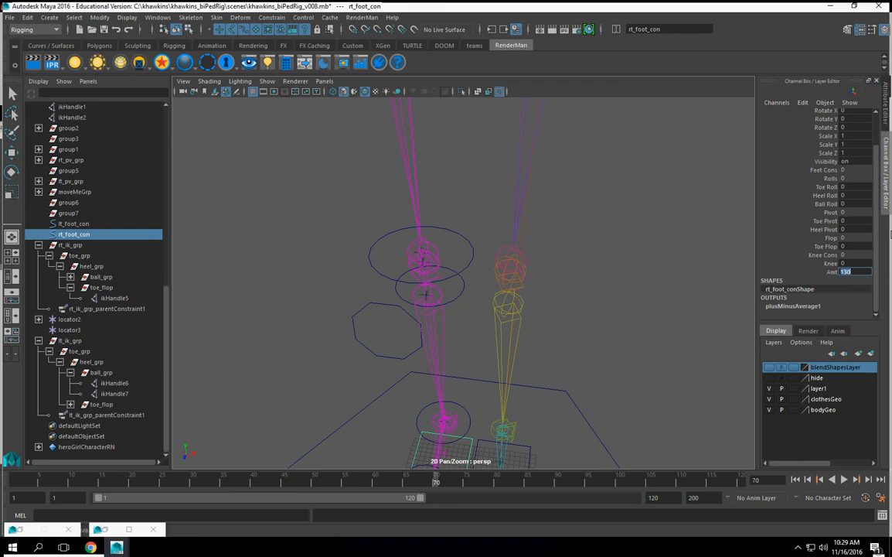
{"action": "left_click_drag", "start_coordinate": [509, 304], "coordinate": [520, 332], "text": "alt"}
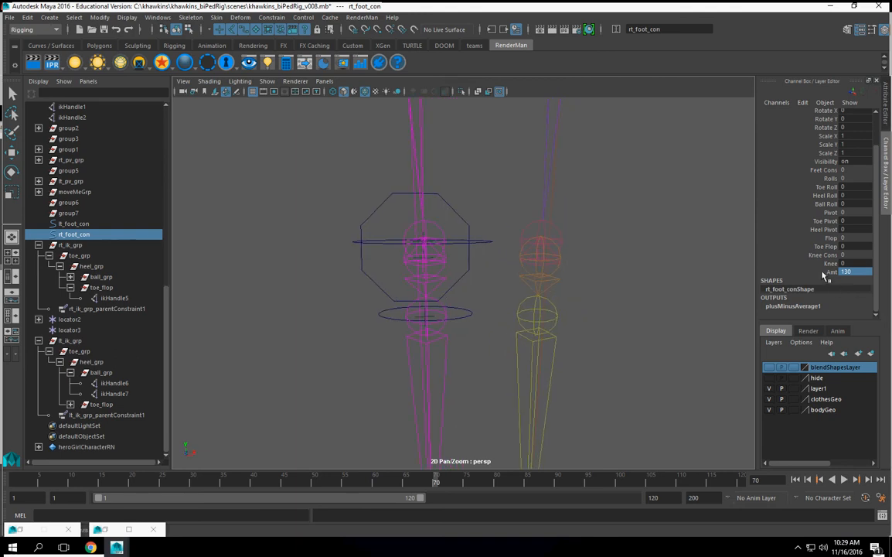
{"action": "right_click", "coordinate": [826, 272]}
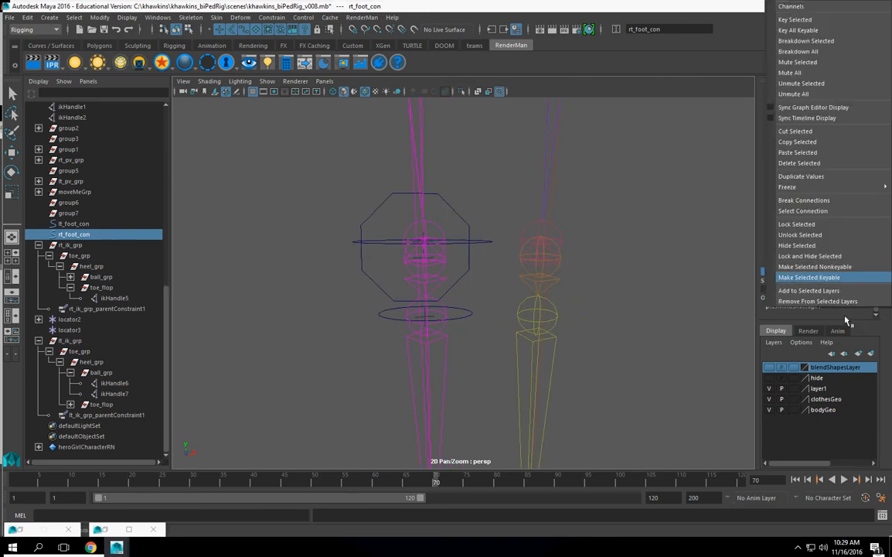
{"action": "left_click", "coordinate": [808, 234]}
Step: Test the Knee attribute of rt_foot_con and undo the change
{"action": "left_click", "coordinate": [830, 263]}
{"action": "middle_click_drag", "start_coordinate": [633, 266], "coordinate": [285, 288]}
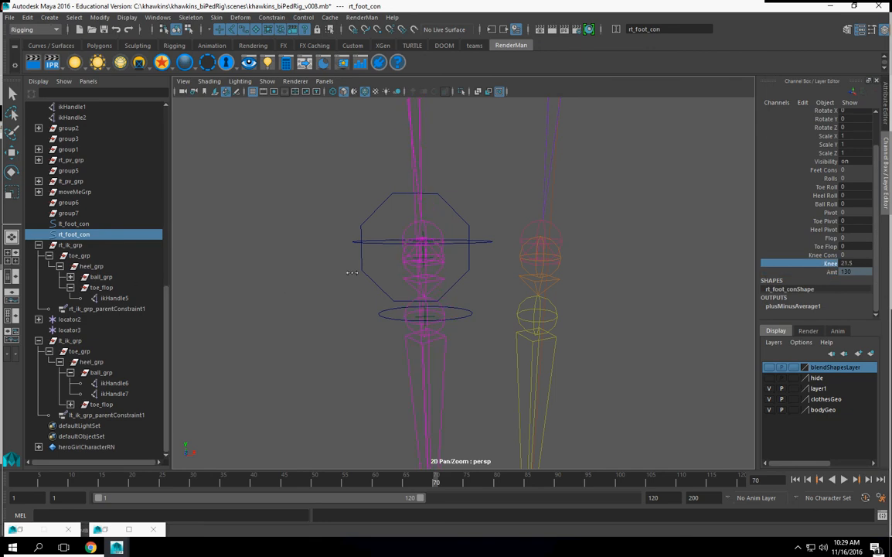
{"action": "key", "text": "ctrl+z"}
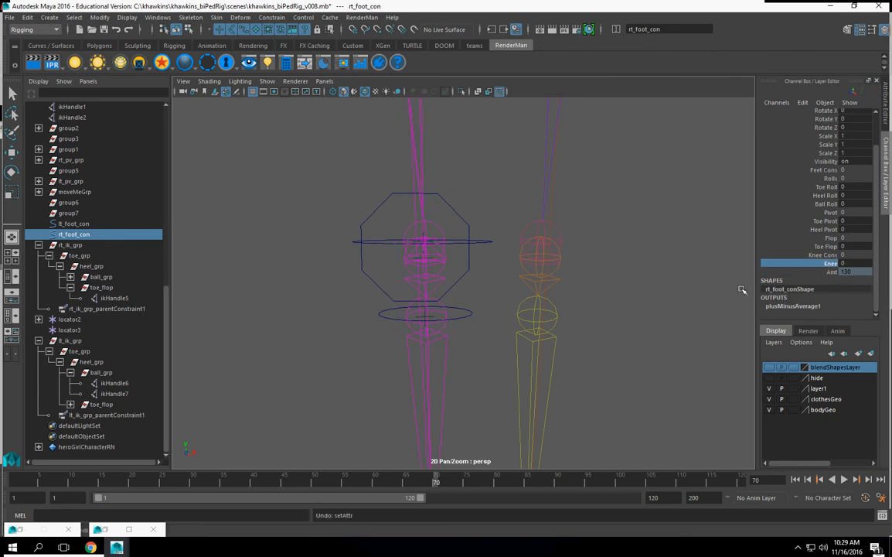
{"action": "right_click_drag", "start_coordinate": [724, 284], "coordinate": [443, 249], "text": "alt"}
{"action": "middle_click_drag", "start_coordinate": [444, 249], "coordinate": [440, 271], "text": "alt"}
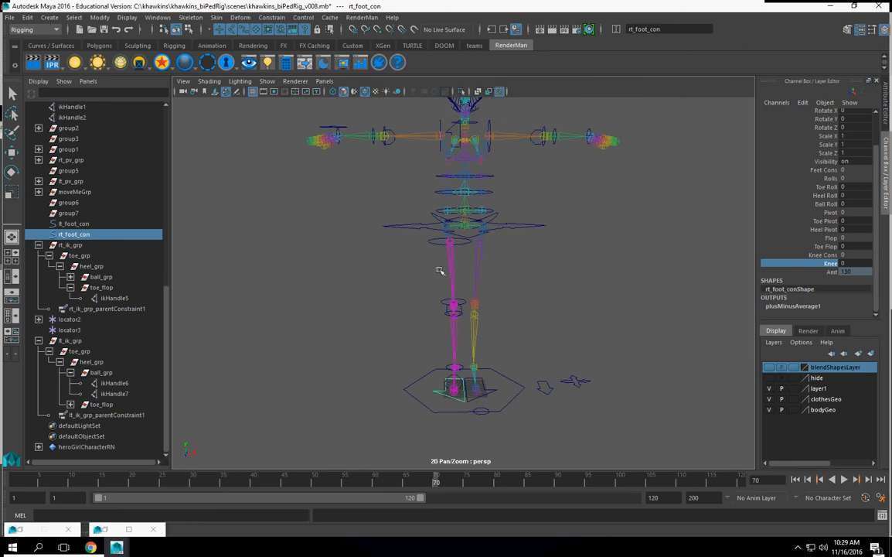
Step: Lower moveMe_con to bend both legs and check the direction of the knees
{"action": "left_click", "coordinate": [409, 226]}
{"action": "key", "text": "w"}
{"action": "right_click_drag", "start_coordinate": [432, 256], "coordinate": [483, 249], "text": "alt"}
{"action": "left_click_drag", "start_coordinate": [466, 162], "coordinate": [462, 227]}
{"action": "middle_click_drag", "start_coordinate": [508, 291], "coordinate": [521, 221], "text": "alt"}
{"action": "right_click_drag", "start_coordinate": [521, 222], "coordinate": [436, 349], "text": "alt"}
Step: Try out the Knee attribute of rt_foot_con with the legs bent
{"action": "left_click", "coordinate": [430, 350]}
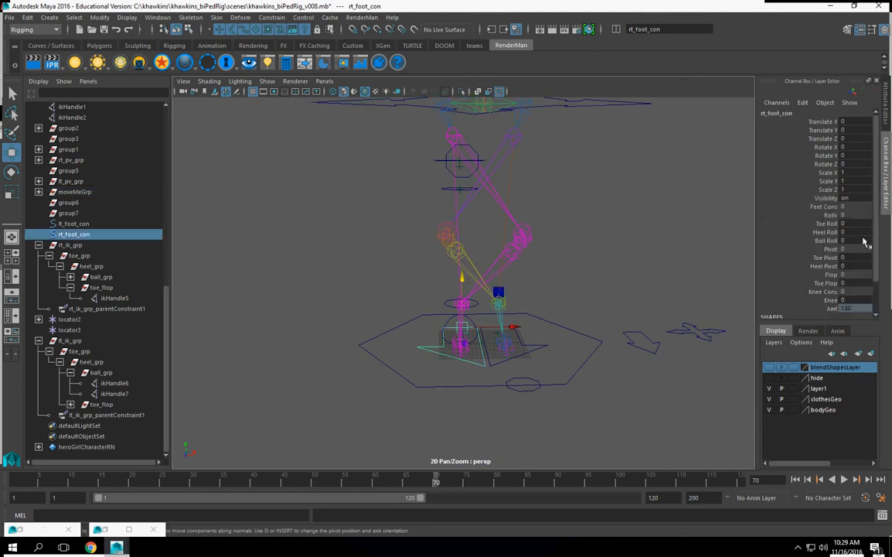
{"action": "left_click", "coordinate": [829, 301]}
{"action": "middle_click_drag", "start_coordinate": [387, 252], "coordinate": [376, 252]}
{"action": "middle_click_drag", "start_coordinate": [636, 280], "coordinate": [606, 250]}
Step: Try moving moveMe_con away from its position and undo the latest changes
{"action": "right_click_drag", "start_coordinate": [600, 248], "coordinate": [422, 193], "text": "alt"}
{"action": "left_click", "coordinate": [421, 191]}
{"action": "key", "text": "w"}
{"action": "left_click_drag", "start_coordinate": [481, 138], "coordinate": [724, 298]}
{"action": "key", "text": "ctrl+z"}
{"action": "key", "text": "ctrl+z"}
{"action": "key", "text": "ctrl+z"}
Step: Set Translate X, Y and Z of moveMe_con to 0
{"action": "right_click_drag", "start_coordinate": [676, 249], "coordinate": [526, 287], "text": "alt"}
{"action": "left_click_drag", "start_coordinate": [527, 287], "coordinate": [480, 309], "text": "alt"}
{"action": "left_click", "coordinate": [414, 206]}
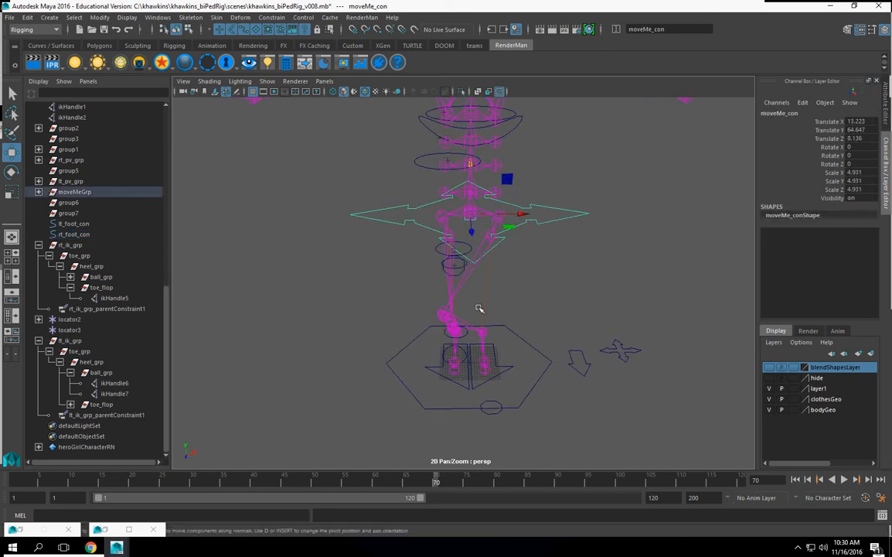
{"action": "left_click", "coordinate": [523, 339]}
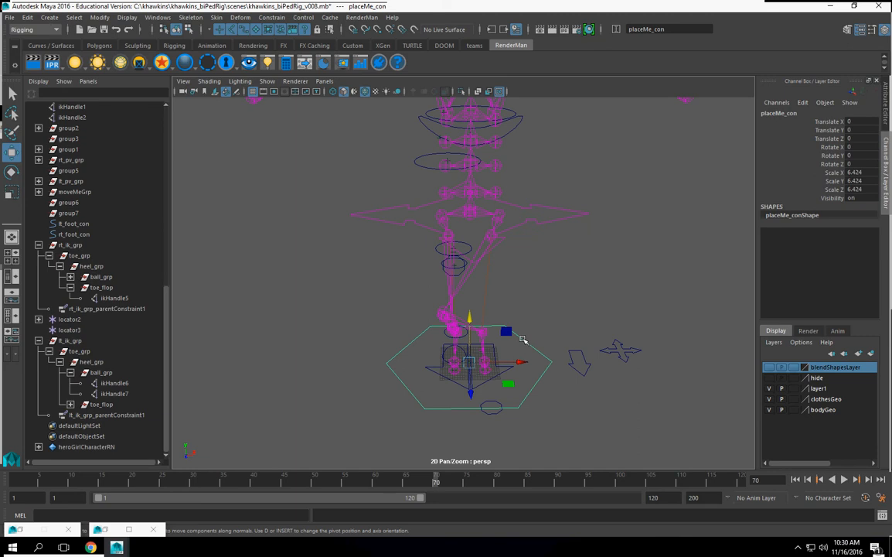
{"action": "left_click", "coordinate": [408, 220]}
{"action": "left_click_drag", "start_coordinate": [478, 328], "coordinate": [558, 359], "text": "alt"}
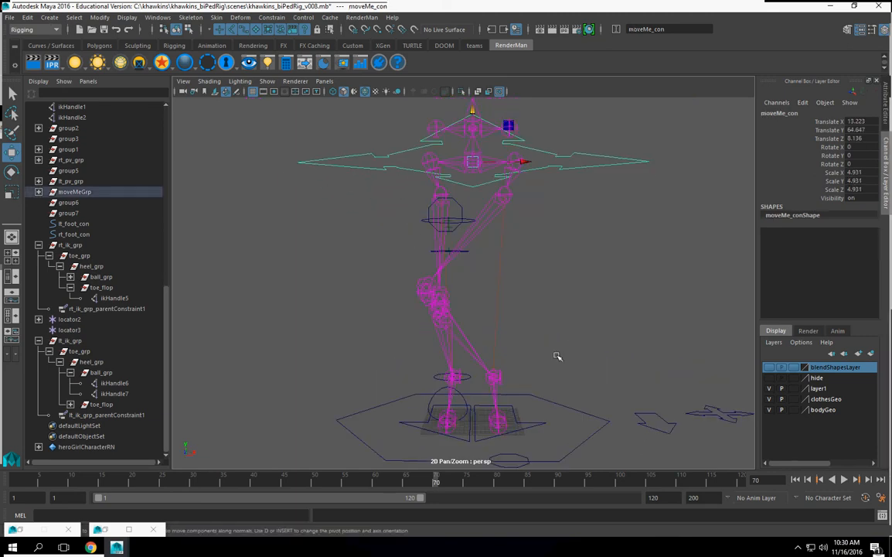
{"action": "left_click_drag", "start_coordinate": [858, 122], "coordinate": [861, 141]}
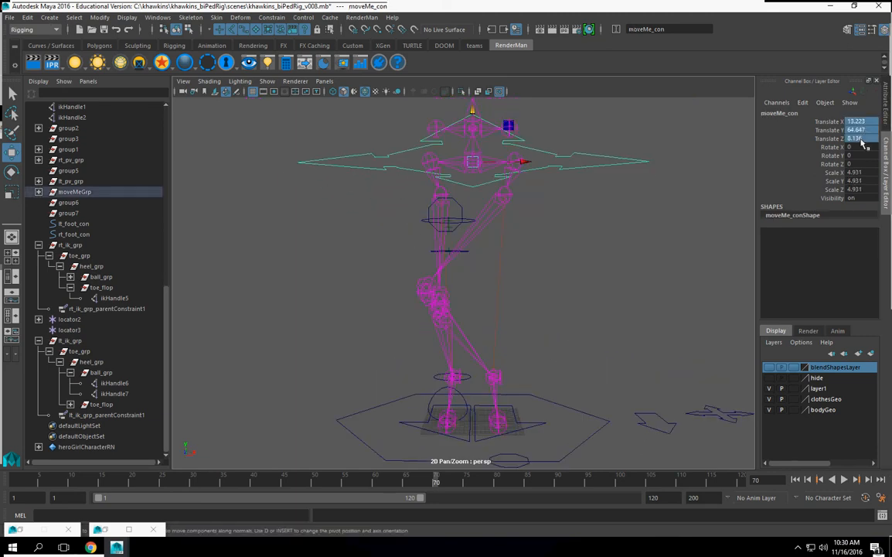
{"action": "type", "text": "0"}
{"action": "key", "text": "Return"}
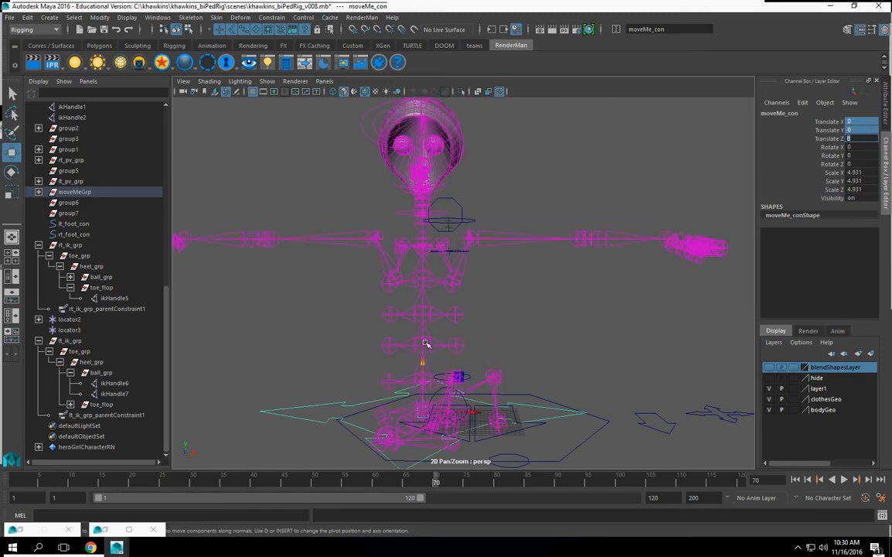
Step: Undo the latest changes to moveMe_con and placeMe_con, including the translations set to 0
{"action": "scroll", "coordinate": [464, 342], "scroll_direction": "down", "scroll_amount": 3}
{"action": "left_click_drag", "start_coordinate": [468, 343], "coordinate": [436, 371], "text": "alt"}
{"action": "key", "text": "ctrl+z"}
{"action": "key", "text": "ctrl+z"}
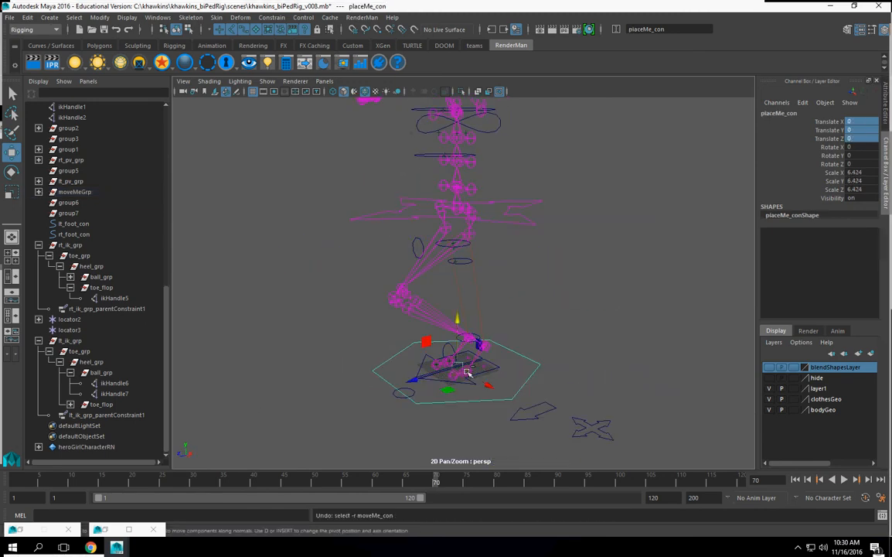
{"action": "left_click", "coordinate": [467, 372]}
{"action": "key", "text": "ctrl+z"}
{"action": "key", "text": "ctrl+z"}
{"action": "key", "text": "ctrl+z"}
{"action": "left_click_drag", "start_coordinate": [453, 360], "coordinate": [533, 379], "text": "alt"}
{"action": "middle_click_drag", "start_coordinate": [492, 317], "coordinate": [489, 405], "text": "alt"}
{"action": "left_click_drag", "start_coordinate": [489, 404], "coordinate": [433, 360], "text": "alt"}
Step: Freeze the transformations of moveMe_con
{"action": "left_click", "coordinate": [388, 274]}
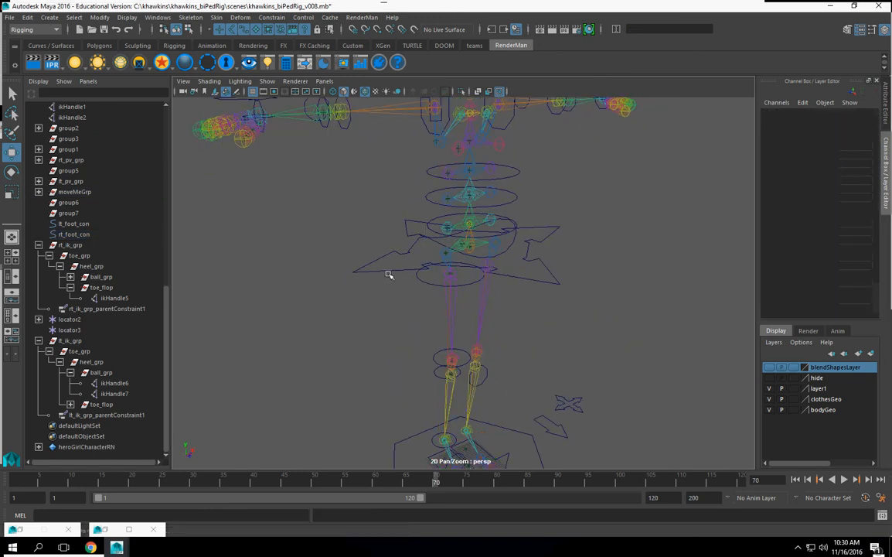
{"action": "left_click", "coordinate": [399, 270]}
{"action": "left_click_drag", "start_coordinate": [399, 270], "coordinate": [445, 421], "text": "alt"}
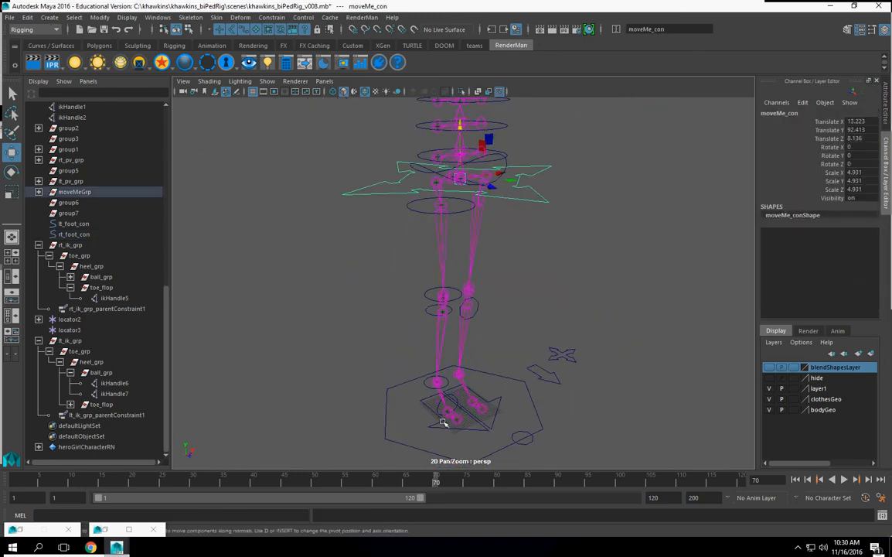
{"action": "left_click", "coordinate": [439, 426]}
{"action": "left_click", "coordinate": [403, 193]}
{"action": "left_click_drag", "start_coordinate": [404, 193], "coordinate": [450, 291], "text": "alt"}
{"action": "left_click", "coordinate": [96, 17]}
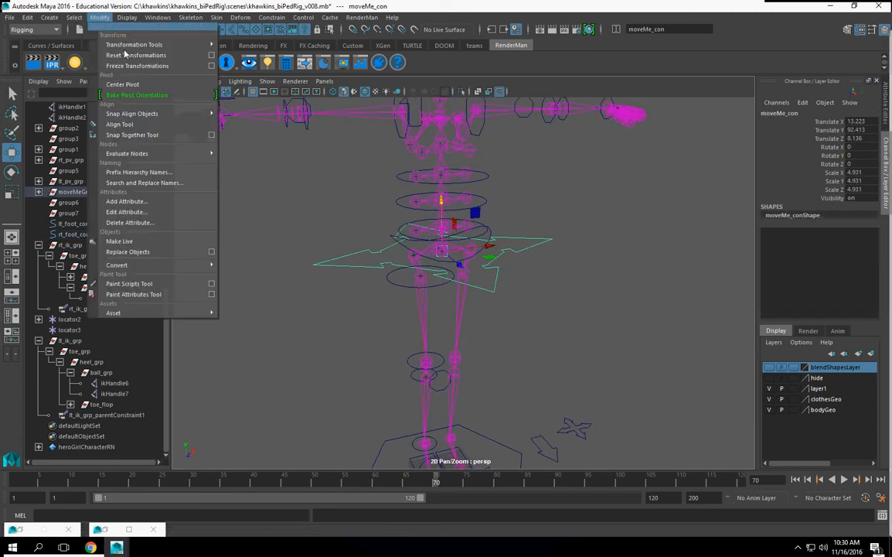
{"action": "left_click", "coordinate": [130, 65]}
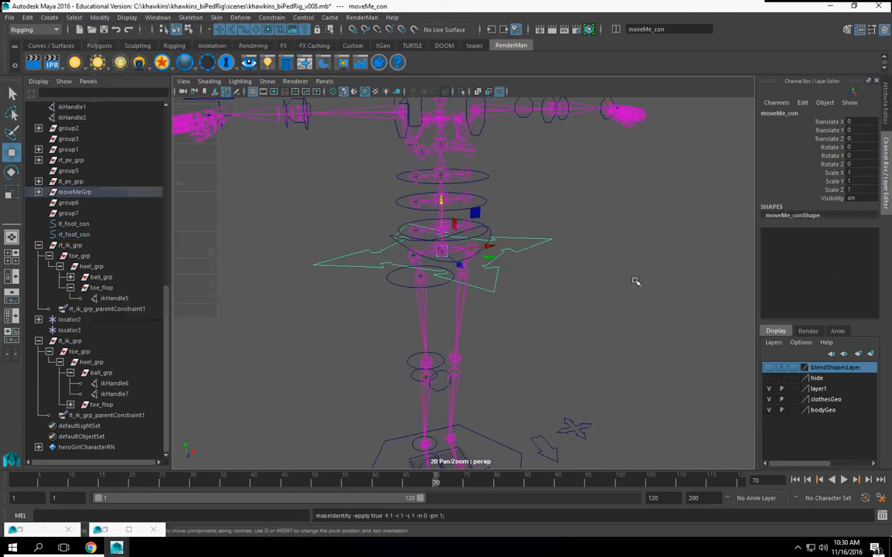
Step: Try repeating the Freeze Transformations command on placeMe_con and undo it
{"action": "middle_click_drag", "start_coordinate": [456, 401], "coordinate": [450, 294], "text": "alt"}
{"action": "left_click", "coordinate": [356, 393]}
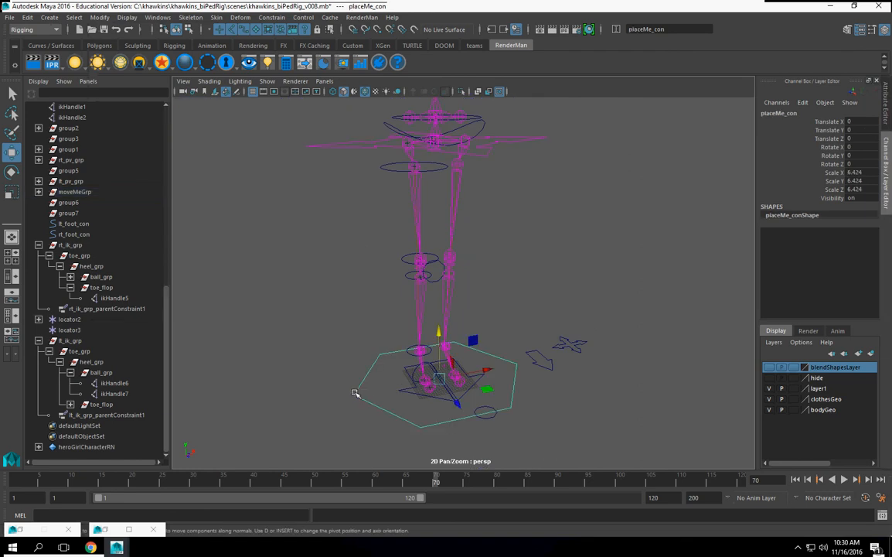
{"action": "key", "text": "g"}
{"action": "left_click_drag", "start_coordinate": [616, 339], "coordinate": [570, 335], "text": "alt"}
{"action": "key", "text": "ctrl+z"}
Step: Delete the parent constraint on moveMeGrp, the group above moveMe_con
{"action": "left_click", "coordinate": [355, 160]}
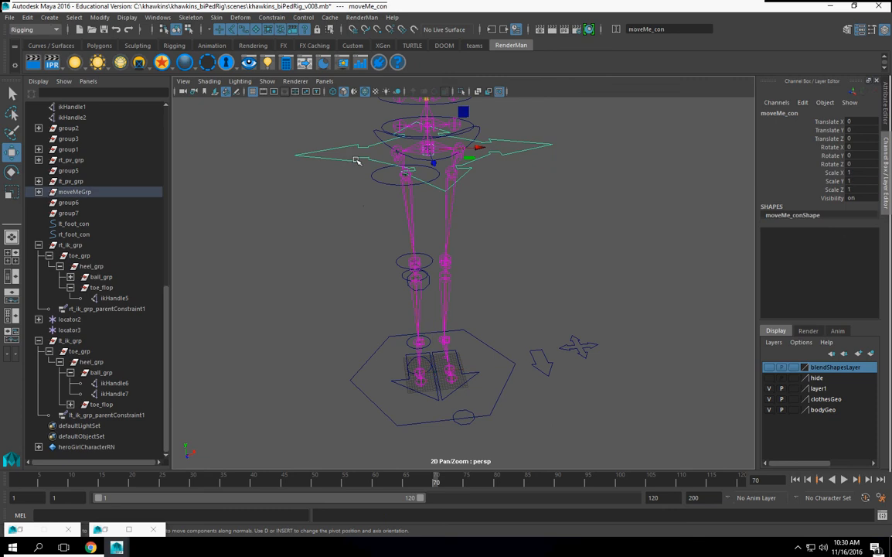
{"action": "key", "text": "Up"}
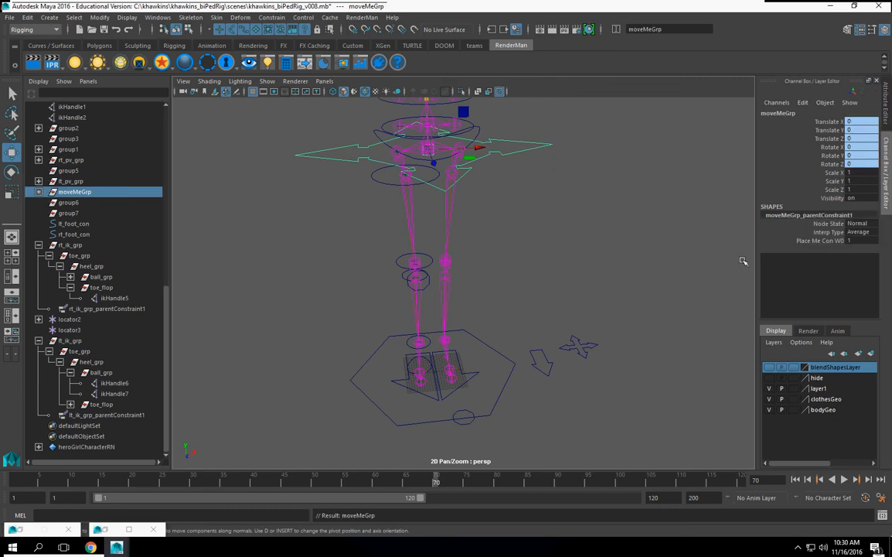
{"action": "left_click_drag", "start_coordinate": [609, 271], "coordinate": [607, 266], "text": "alt"}
{"action": "left_click", "coordinate": [479, 345]}
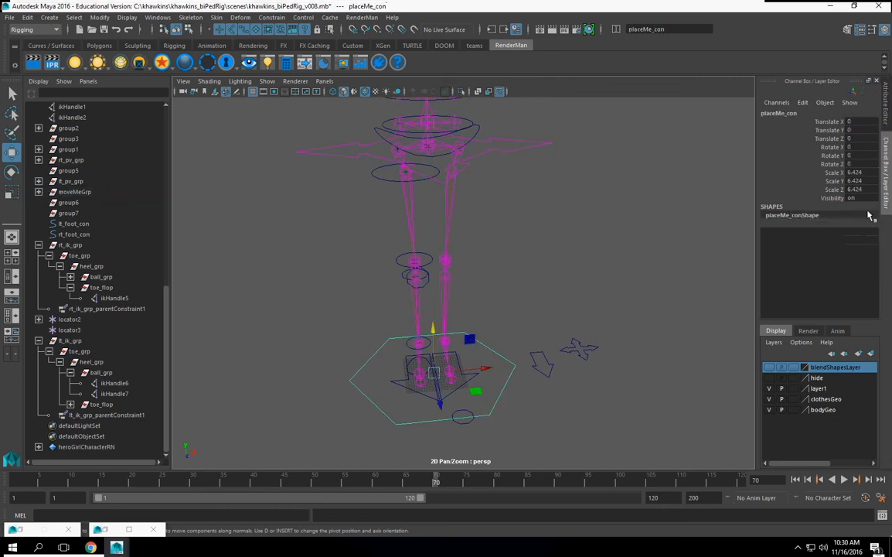
{"action": "left_click", "coordinate": [359, 156]}
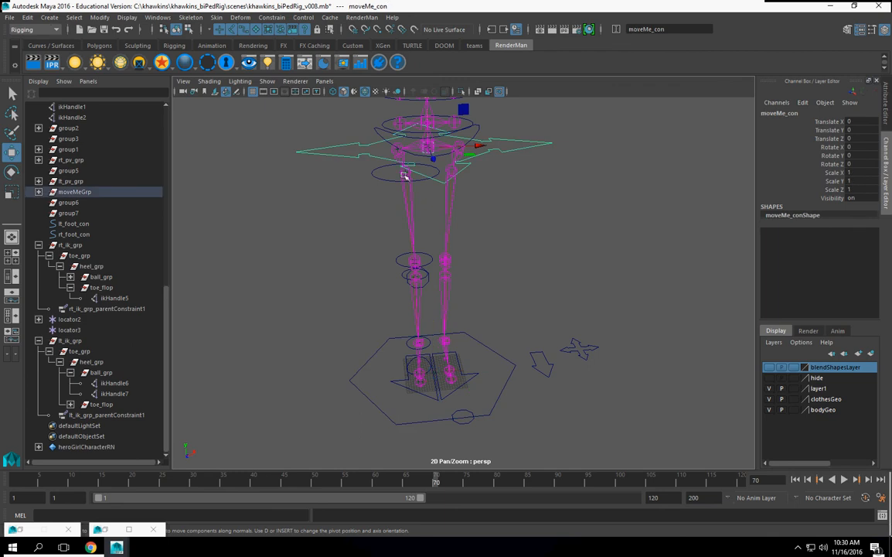
{"action": "key", "text": "Up"}
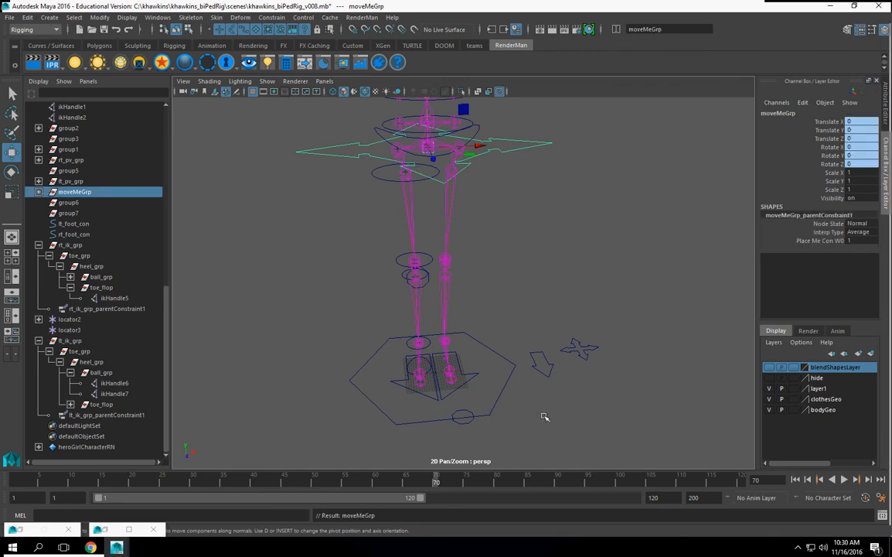
{"action": "left_click", "coordinate": [773, 215]}
{"action": "left_click", "coordinate": [155, 515]}
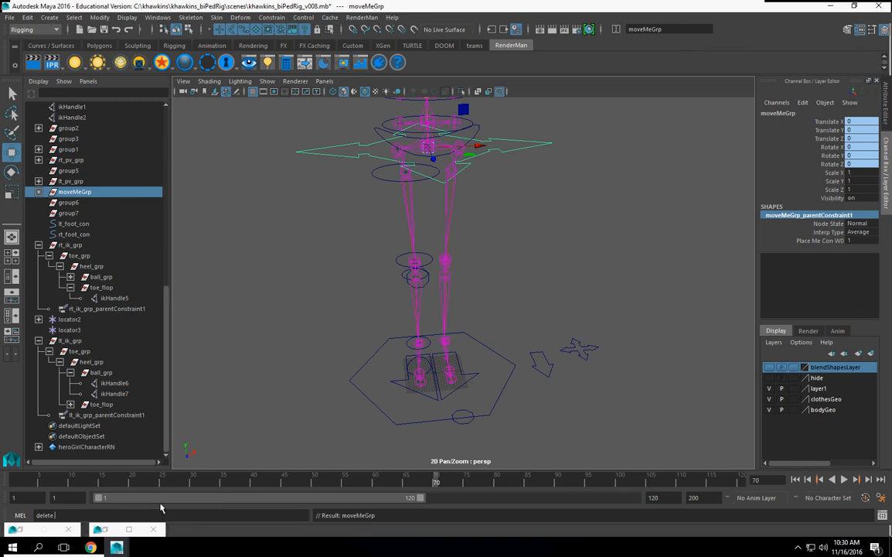
{"action": "key", "text": "Return"}
Step: Freeze the transformations of placeMe_con and reselect it to check its channels
{"action": "scroll", "coordinate": [464, 354], "scroll_direction": "down", "scroll_amount": 4}
{"action": "left_click", "coordinate": [395, 364]}
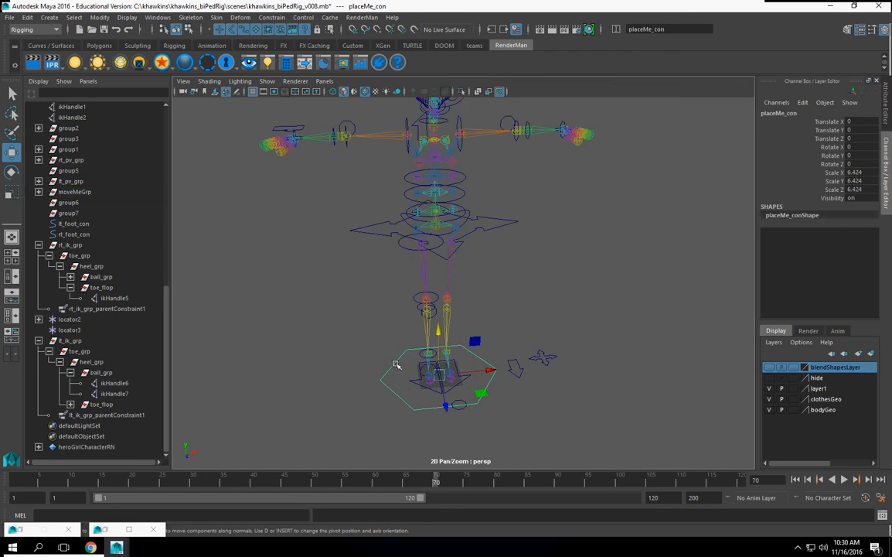
{"action": "left_click", "coordinate": [99, 17]}
{"action": "left_click", "coordinate": [111, 68]}
{"action": "left_click", "coordinate": [424, 404]}
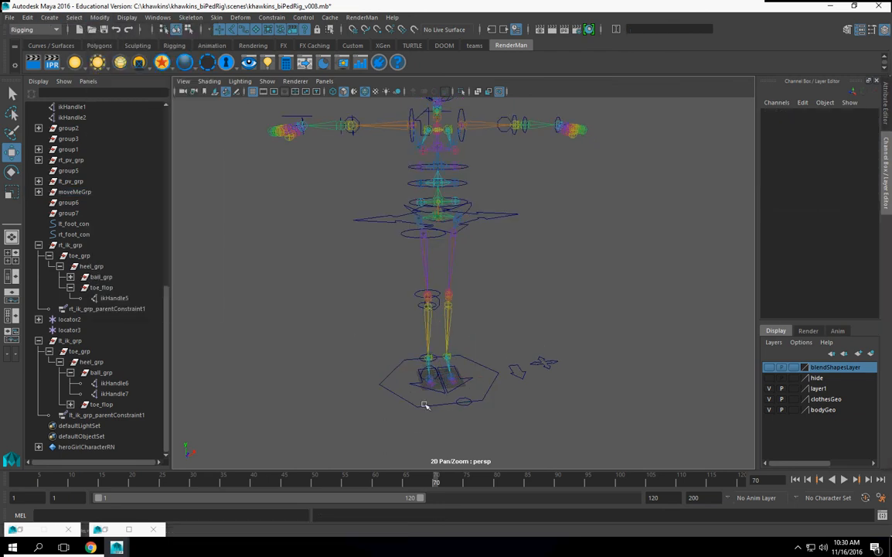
{"action": "left_click", "coordinate": [397, 372]}
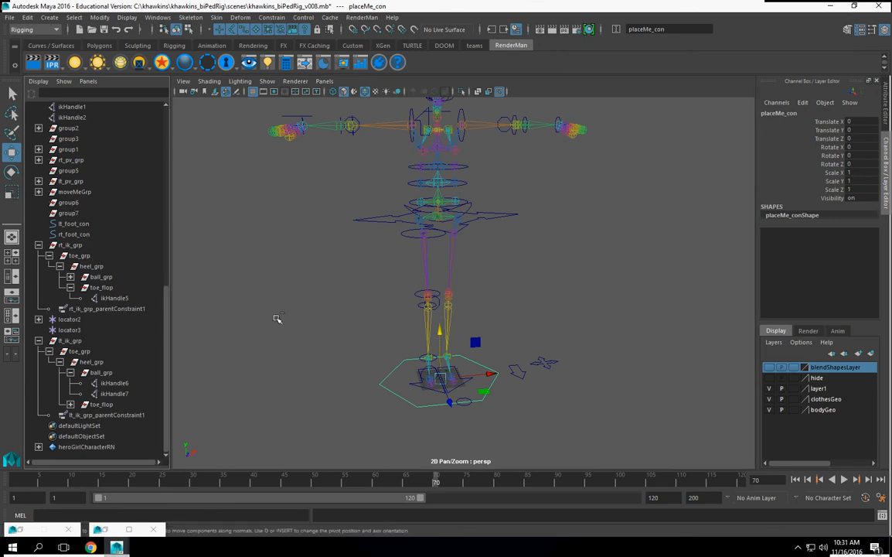
Step: Parent constrain moveMeGrp to placeMe_con again
{"action": "left_click", "coordinate": [355, 224]}
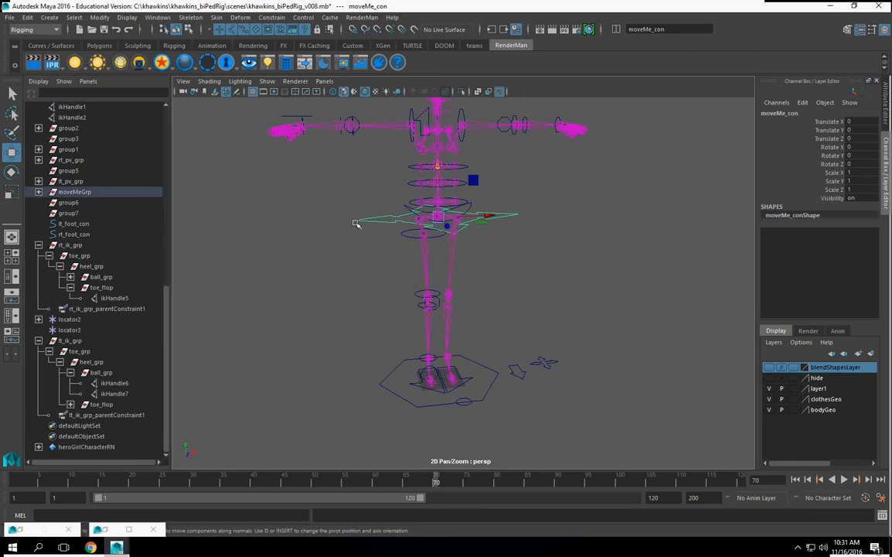
{"action": "left_click", "coordinate": [377, 396]}
{"action": "left_click", "coordinate": [70, 191]}
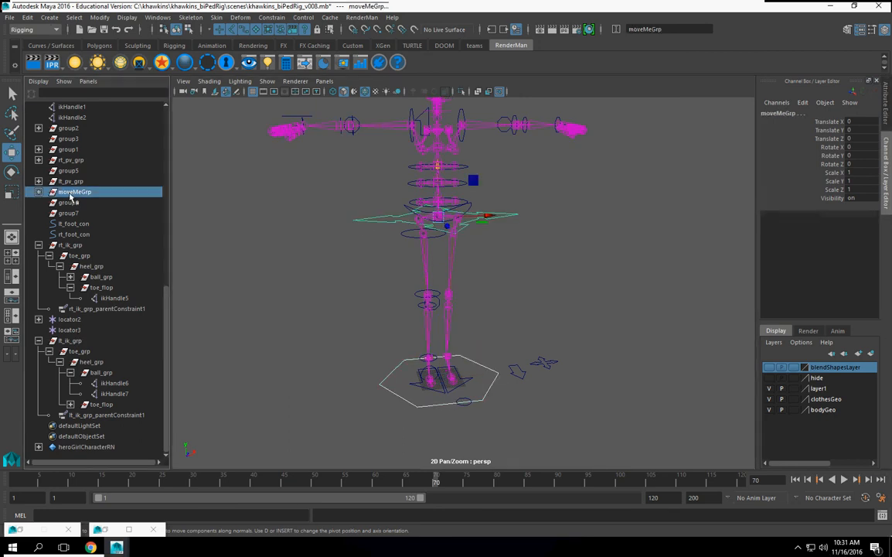
{"action": "left_click", "coordinate": [272, 17]}
{"action": "left_click", "coordinate": [279, 44]}
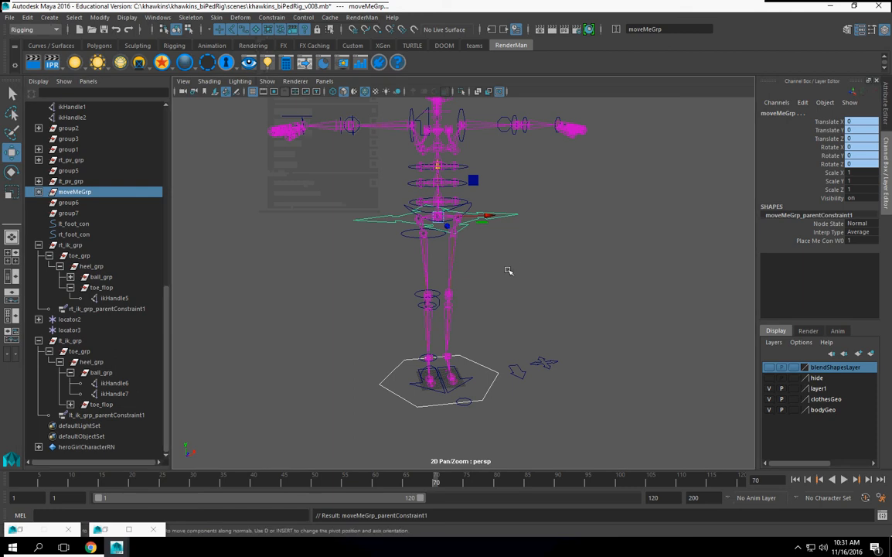
Step: Try out the Knee attribute of rt_foot_con to check how the leg twists
{"action": "left_click_drag", "start_coordinate": [511, 259], "coordinate": [492, 262], "text": "alt"}
{"action": "right_click_drag", "start_coordinate": [432, 277], "coordinate": [483, 278], "text": "alt"}
{"action": "left_click_drag", "start_coordinate": [483, 278], "coordinate": [470, 269], "text": "alt"}
{"action": "middle_click_drag", "start_coordinate": [396, 409], "coordinate": [409, 294], "text": "alt"}
{"action": "left_click_drag", "start_coordinate": [409, 293], "coordinate": [491, 403], "text": "alt"}
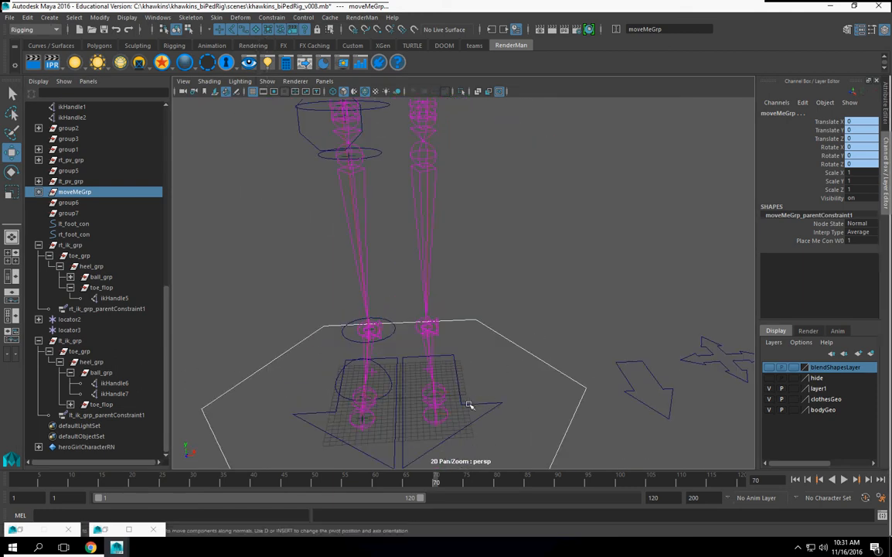
{"action": "left_click", "coordinate": [468, 404]}
{"action": "left_click_drag", "start_coordinate": [591, 398], "coordinate": [619, 340], "text": "alt"}
{"action": "left_click", "coordinate": [426, 389]}
{"action": "left_click", "coordinate": [825, 301]}
{"action": "middle_click_drag", "start_coordinate": [418, 310], "coordinate": [340, 309]}
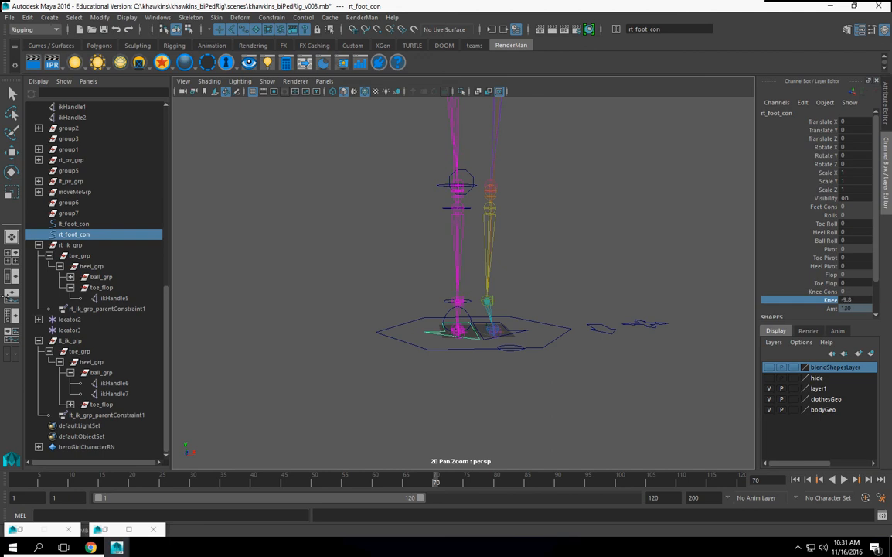
{"action": "middle_click_drag", "start_coordinate": [510, 325], "coordinate": [606, 355]}
Step: Set Pole Vector Y and Z of ikHandle6 to 0 and Pole Vector X to -0.001
{"action": "left_click_drag", "start_coordinate": [606, 355], "coordinate": [553, 307], "text": "alt"}
{"action": "middle_click_drag", "start_coordinate": [554, 307], "coordinate": [549, 253], "text": "alt"}
{"action": "right_click_drag", "start_coordinate": [548, 253], "coordinate": [870, 360], "text": "alt"}
{"action": "middle_click_drag", "start_coordinate": [611, 421], "coordinate": [613, 289], "text": "alt"}
{"action": "right_click_drag", "start_coordinate": [613, 288], "coordinate": [562, 355], "text": "alt"}
{"action": "left_click", "coordinate": [549, 325]}
{"action": "key", "text": "w"}
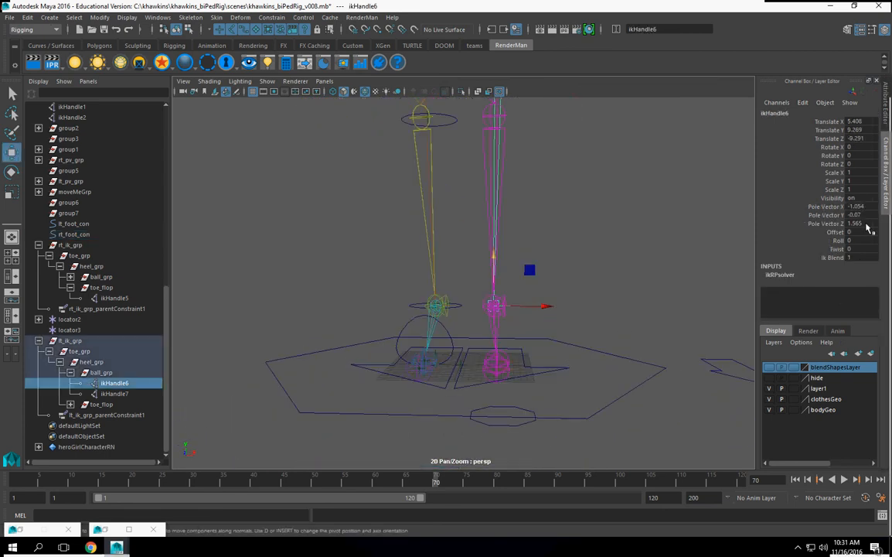
{"action": "left_click_drag", "start_coordinate": [865, 225], "coordinate": [860, 208]}
{"action": "type", "text": "0"}
{"action": "key", "text": "Return"}
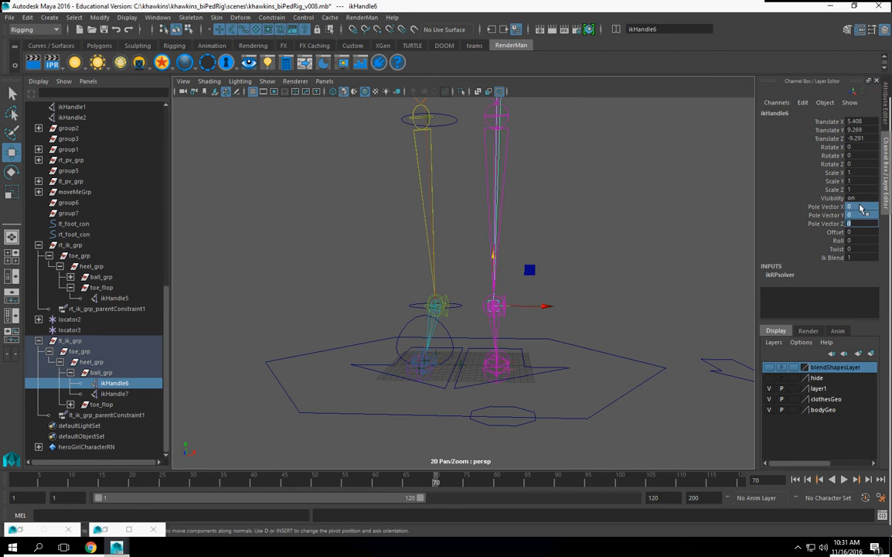
{"action": "left_click", "coordinate": [852, 206]}
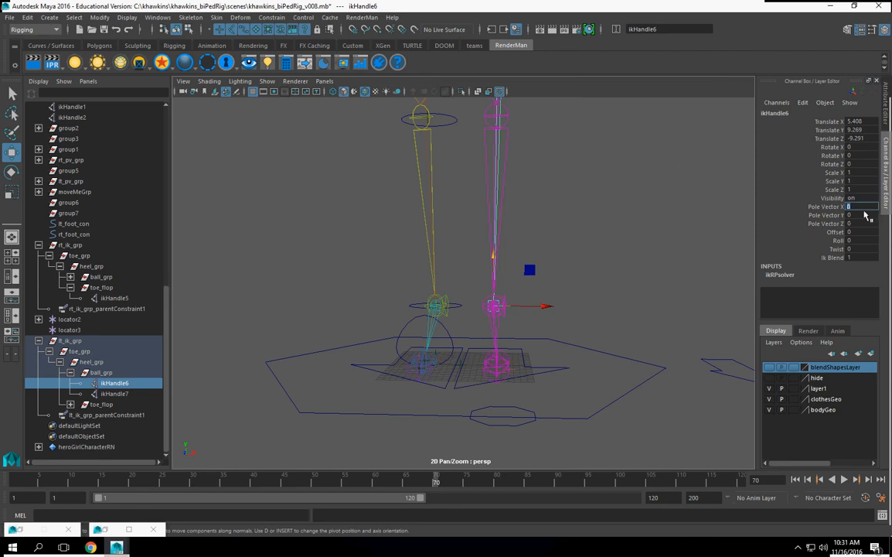
{"action": "key", "text": "Return"}
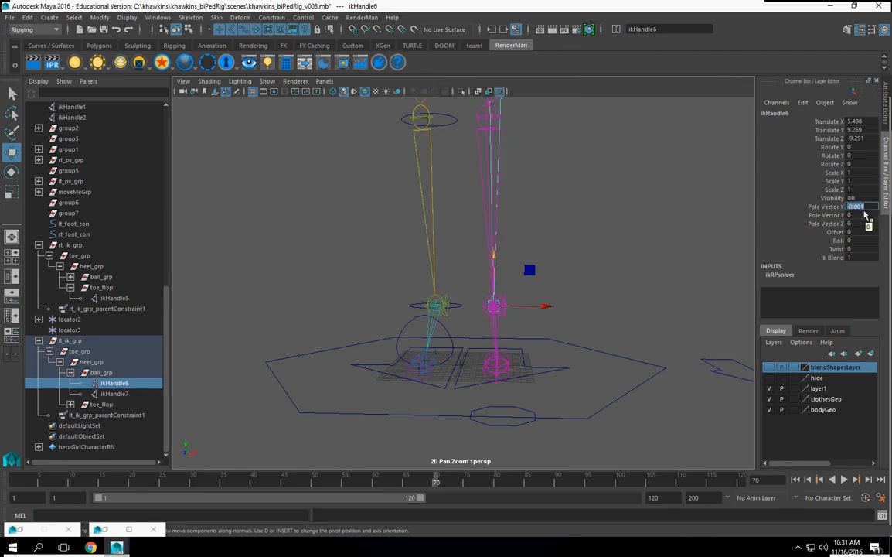
Step: Select lt_foot_con and bring up the Hypergraph as a smaller window over the viewport
{"action": "left_click_drag", "start_coordinate": [603, 248], "coordinate": [546, 464], "text": "alt"}
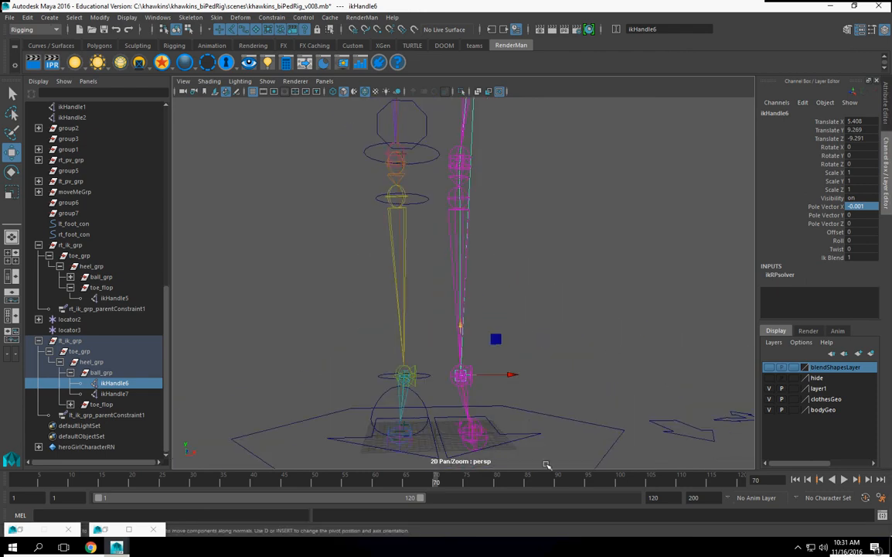
{"action": "left_click", "coordinate": [505, 432]}
{"action": "left_click", "coordinate": [503, 435]}
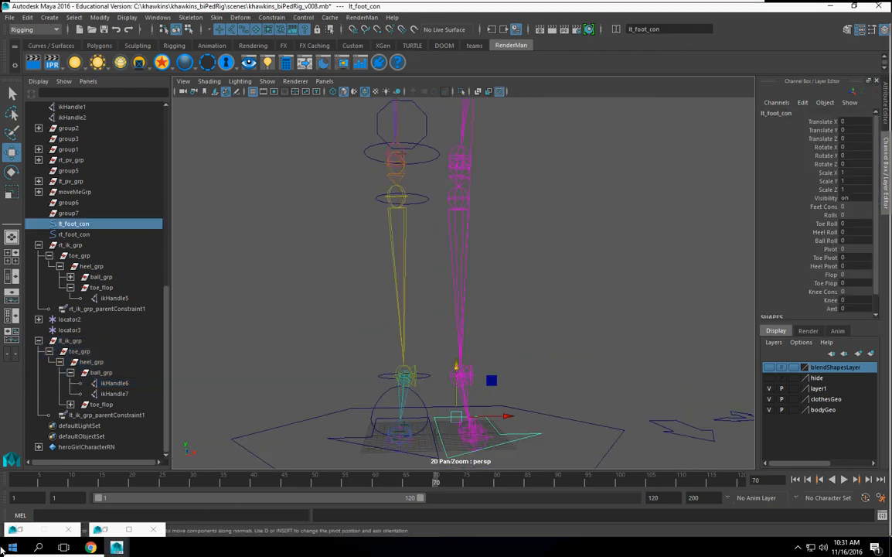
{"action": "left_click", "coordinate": [130, 531]}
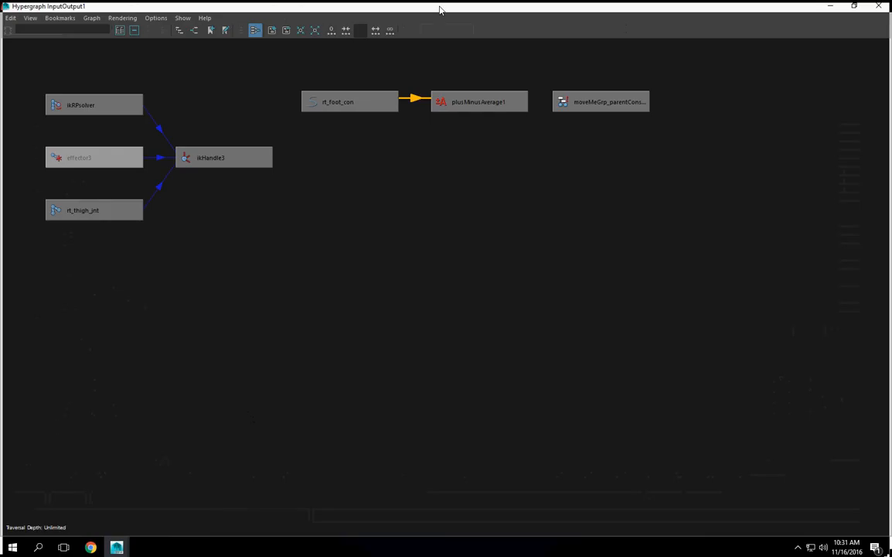
{"action": "double_click", "coordinate": [440, 8]}
{"action": "left_click_drag", "start_coordinate": [452, 104], "coordinate": [448, 92]}
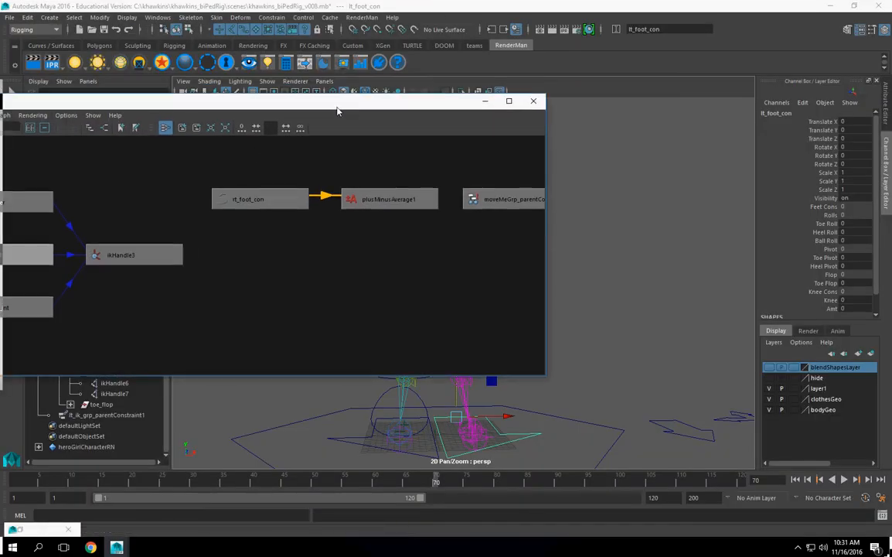
{"action": "left_click_drag", "start_coordinate": [336, 104], "coordinate": [506, 97]}
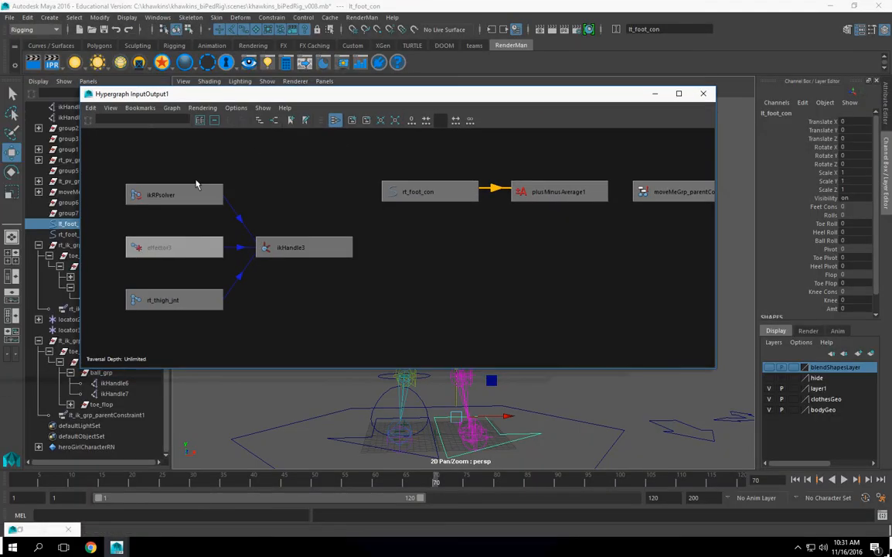
{"action": "left_click", "coordinate": [203, 108]}
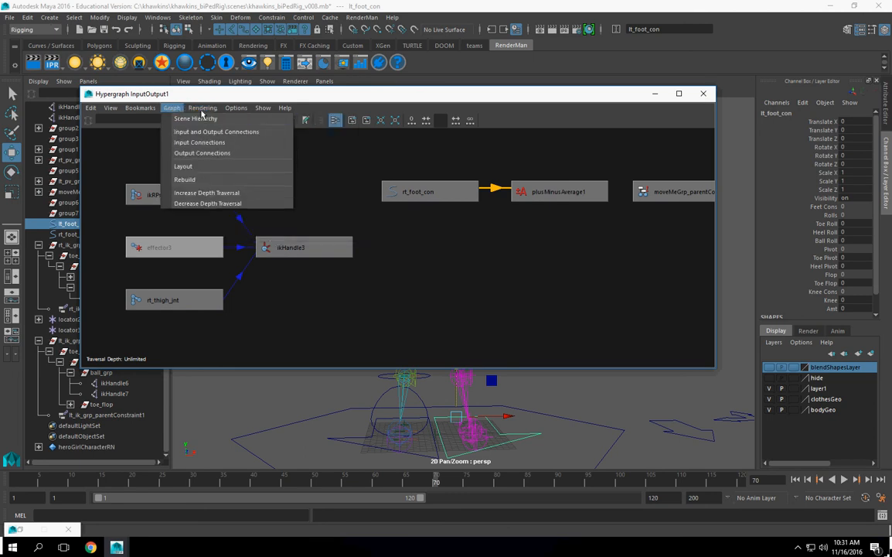
{"action": "left_click", "coordinate": [234, 163]}
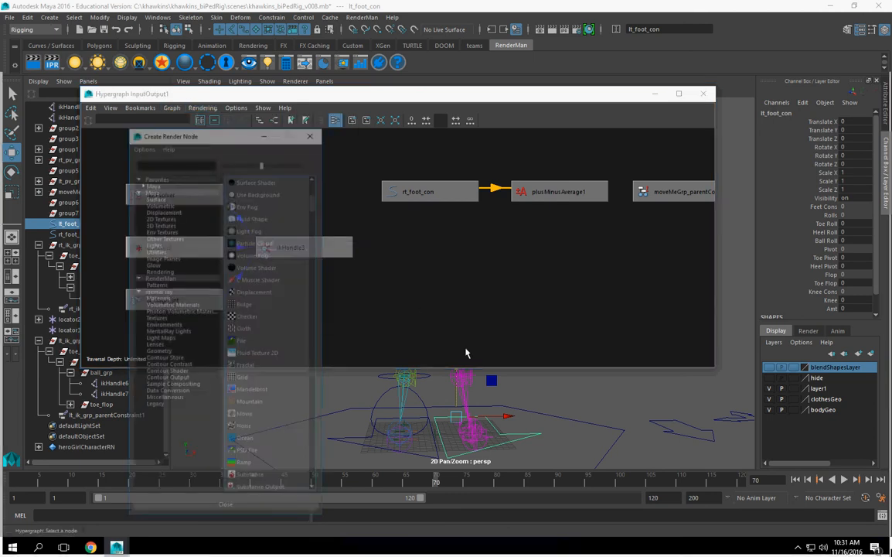
{"action": "left_click", "coordinate": [333, 84]}
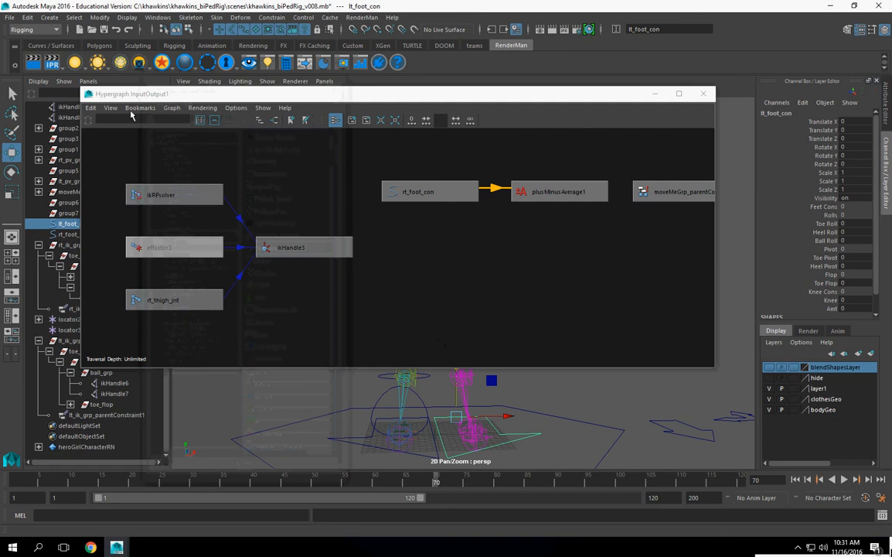
Step: Graph the input and output connections of lt_foot_con in the Hypergraph
{"action": "left_click", "coordinate": [172, 107]}
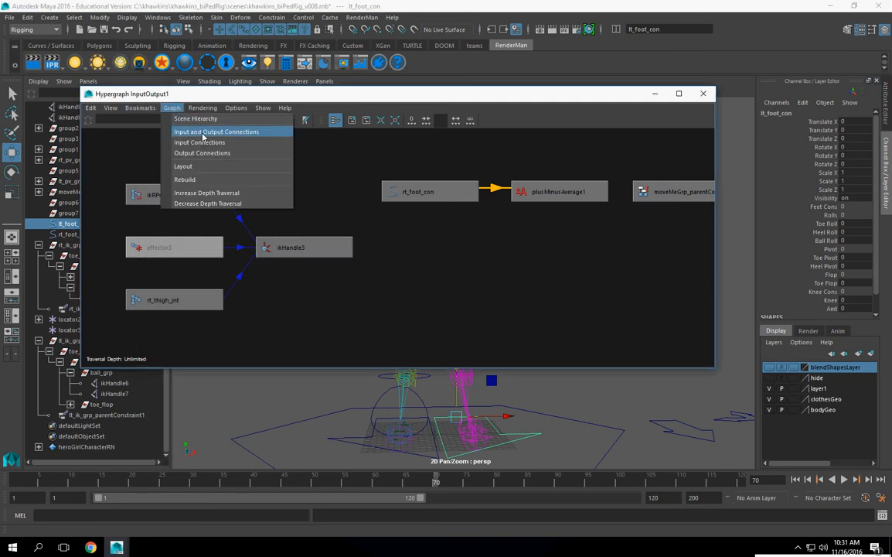
{"action": "left_click", "coordinate": [201, 131]}
Step: Create a Plus Minus Average node in the Hypergraph alongside the lt_foot_con connections
{"action": "left_click", "coordinate": [207, 109]}
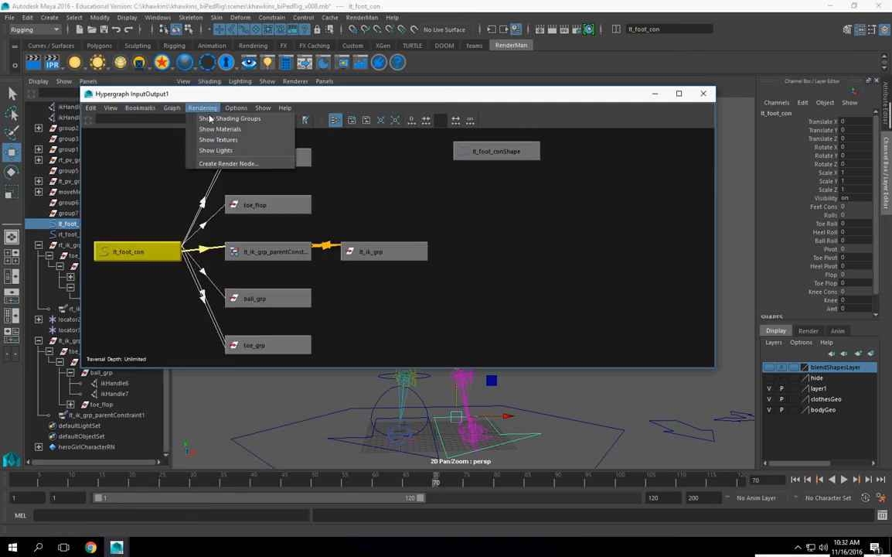
{"action": "left_click", "coordinate": [228, 165]}
{"action": "scroll", "coordinate": [255, 348], "scroll_direction": "down", "scroll_amount": 15}
{"action": "scroll", "coordinate": [286, 352], "scroll_direction": "down", "scroll_amount": 10}
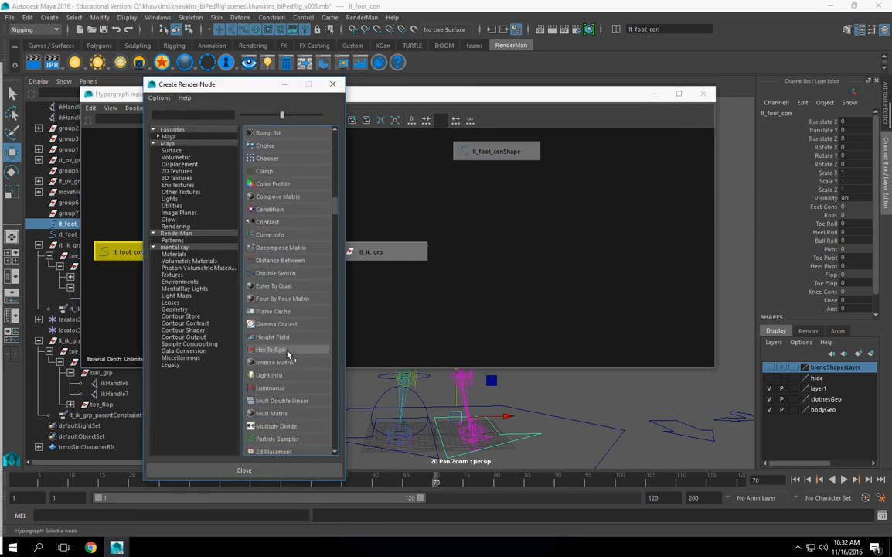
{"action": "left_click", "coordinate": [291, 291]}
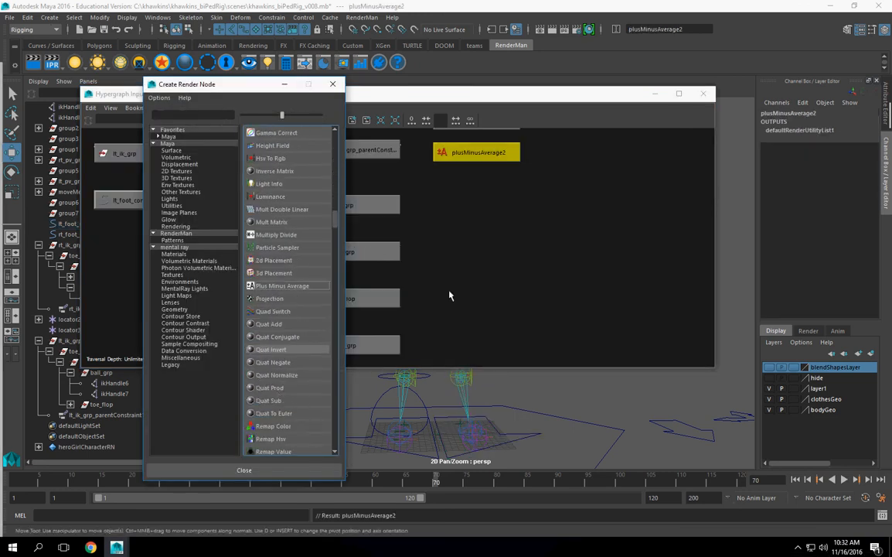
{"action": "left_click", "coordinate": [333, 85]}
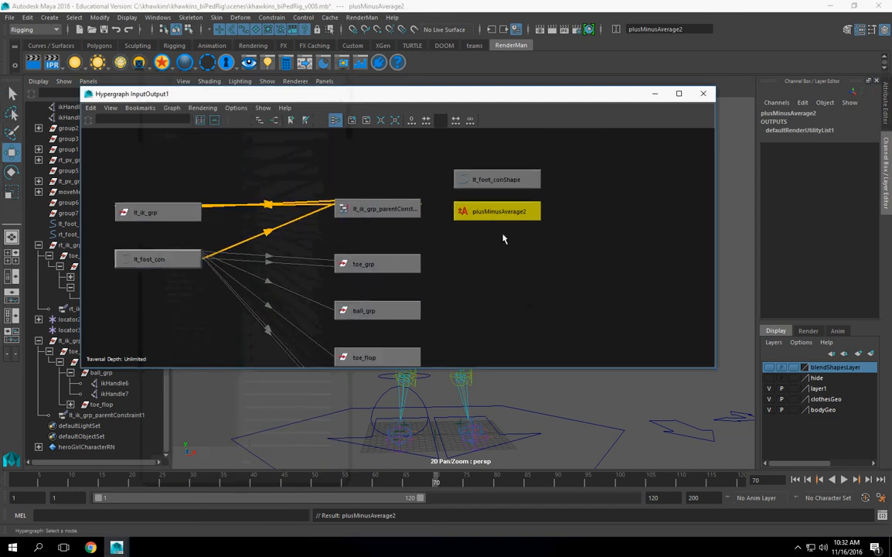
Step: Open the attributes of plusMinusAverage2 and set its operation to Sum
{"action": "double_click", "coordinate": [500, 213]}
{"action": "left_click_drag", "start_coordinate": [610, 98], "coordinate": [531, 99]}
{"action": "left_click", "coordinate": [776, 222]}
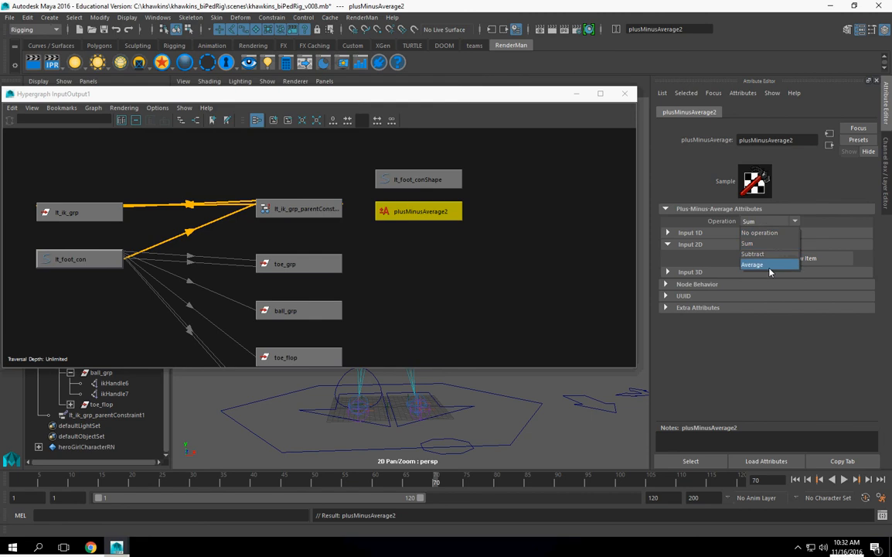
{"action": "left_click", "coordinate": [770, 246]}
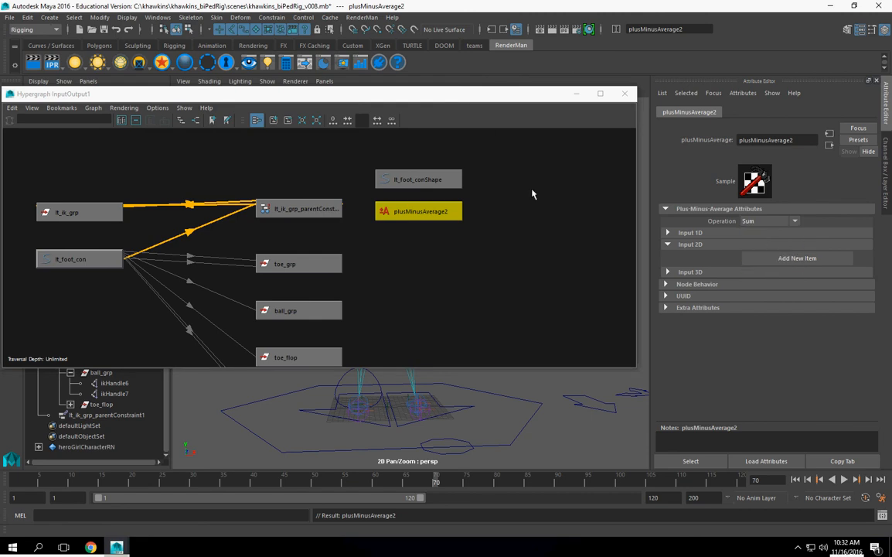
Step: Select rt_foot_con and set the operation of its plusMinusAverage1 node to Sum
{"action": "left_click_drag", "start_coordinate": [495, 100], "coordinate": [549, 462]}
{"action": "left_click_drag", "start_coordinate": [540, 297], "coordinate": [364, 366], "text": "alt"}
{"action": "left_click", "coordinate": [365, 367]}
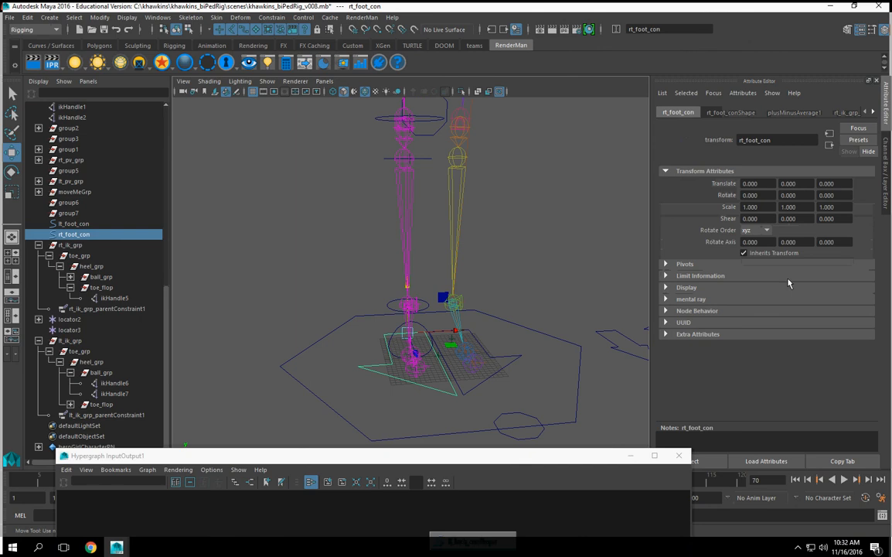
{"action": "left_click", "coordinate": [875, 113]}
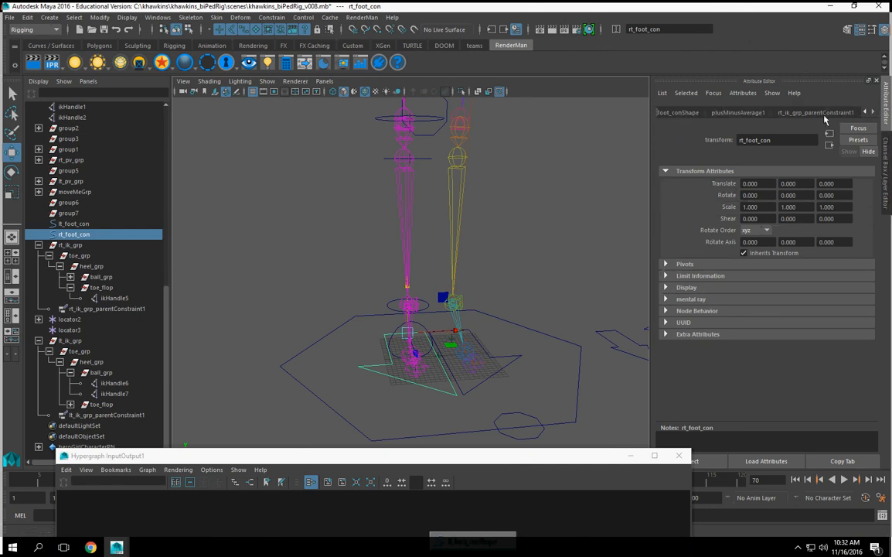
{"action": "left_click", "coordinate": [738, 113]}
{"action": "left_click", "coordinate": [770, 221]}
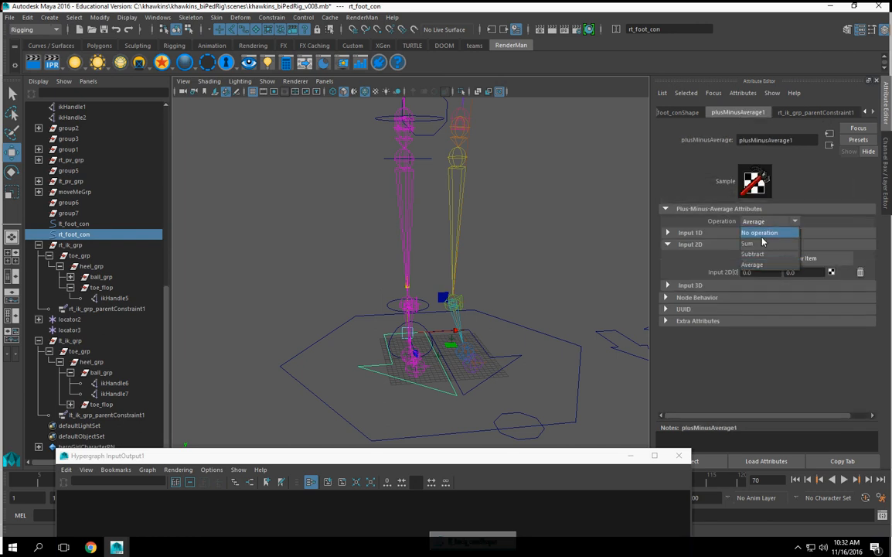
{"action": "left_click", "coordinate": [759, 245]}
Step: Try out the Knee attribute of rt_foot_con with the Sum operation and reset it to 0
{"action": "scroll", "coordinate": [397, 279], "scroll_direction": "down", "scroll_amount": 4}
{"action": "left_click_drag", "start_coordinate": [396, 337], "coordinate": [385, 321], "text": "alt"}
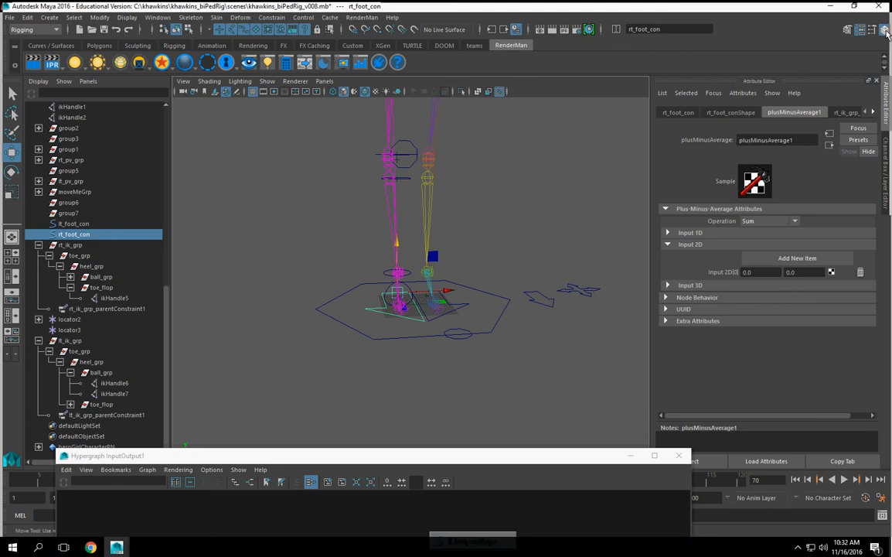
{"action": "left_click", "coordinate": [885, 162]}
{"action": "left_click", "coordinate": [830, 300]}
{"action": "middle_click_drag", "start_coordinate": [603, 284], "coordinate": [687, 260]}
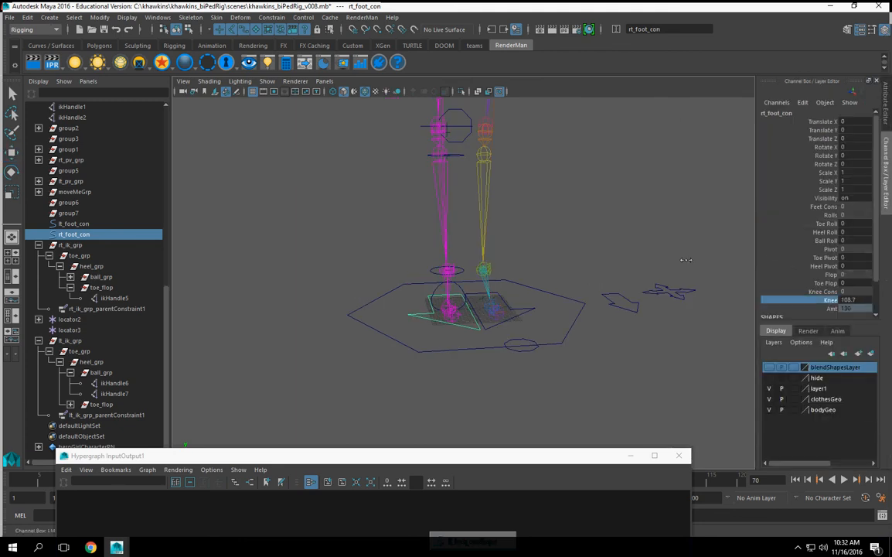
{"action": "double_click", "coordinate": [851, 302]}
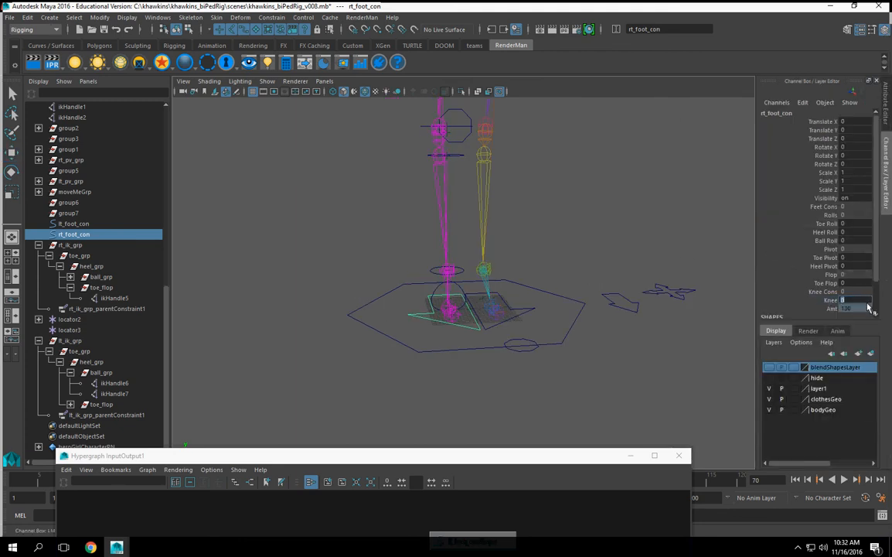
{"action": "left_click_drag", "start_coordinate": [613, 307], "coordinate": [620, 341], "text": "alt"}
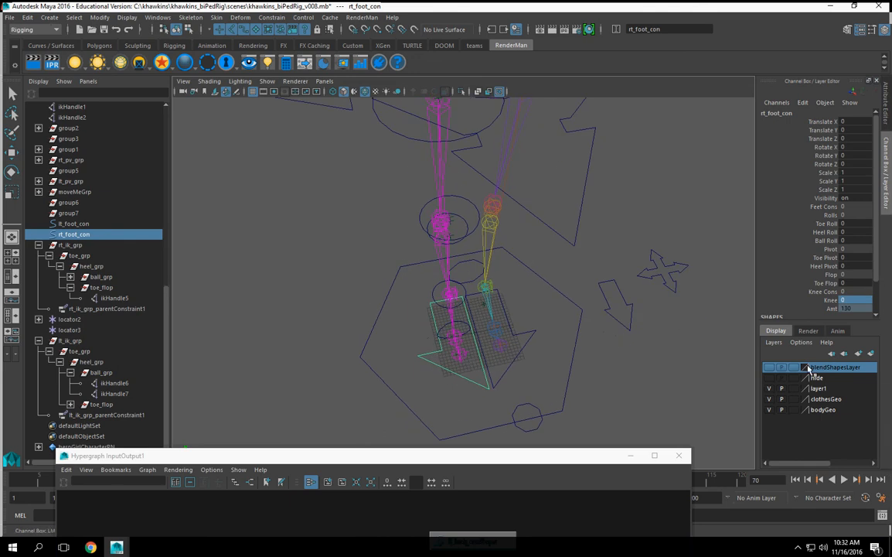
Step: Unlock the Amt attribute of rt_foot_con, try out different amounts, set it to 90 and lock it again
{"action": "right_click", "coordinate": [832, 312]}
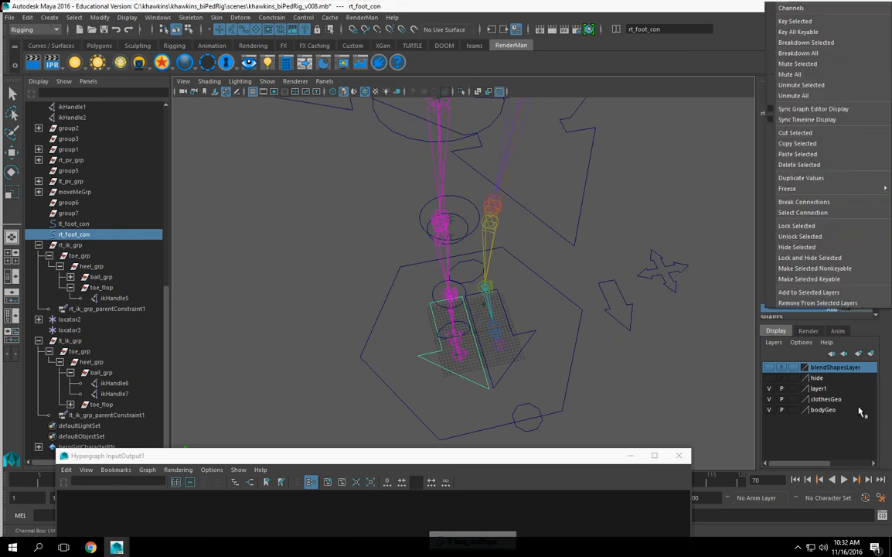
{"action": "left_click", "coordinate": [822, 238]}
{"action": "left_click_drag", "start_coordinate": [727, 292], "coordinate": [725, 280], "text": "alt"}
{"action": "middle_click_drag", "start_coordinate": [580, 285], "coordinate": [521, 282]}
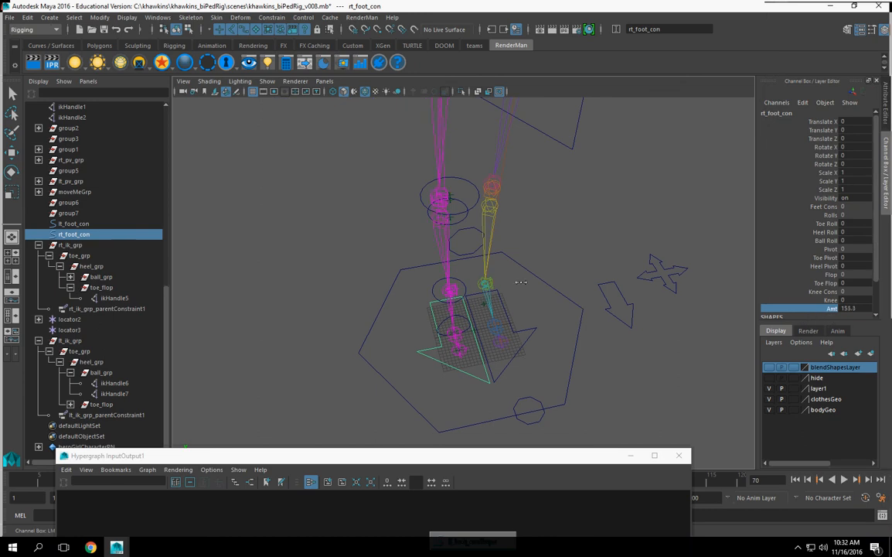
{"action": "left_click_drag", "start_coordinate": [466, 291], "coordinate": [471, 267], "text": "alt"}
{"action": "double_click", "coordinate": [871, 309]}
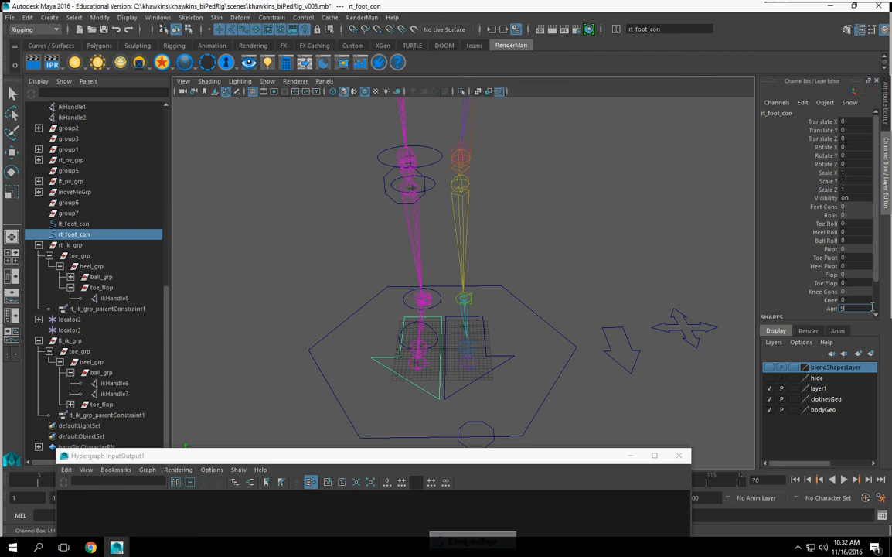
{"action": "left_click", "coordinate": [831, 309]}
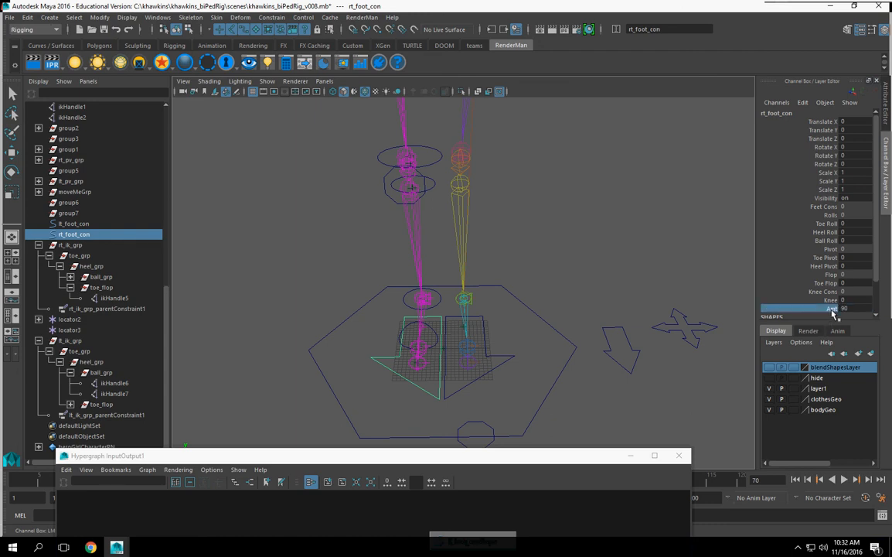
{"action": "right_click", "coordinate": [833, 308]}
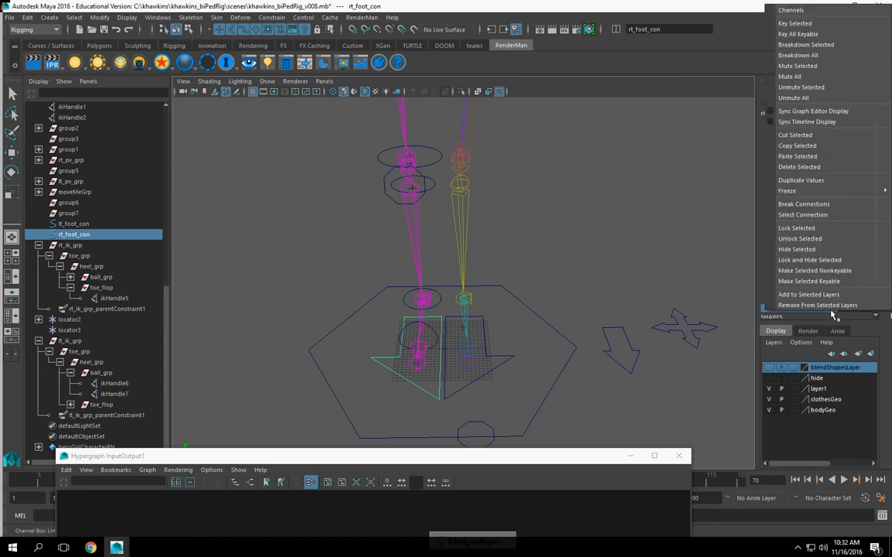
{"action": "left_click", "coordinate": [820, 231]}
Step: Test the twist of the right leg by varying Knee on rt_foot_con, returning it to 0
{"action": "scroll", "coordinate": [556, 259], "scroll_direction": "down", "scroll_amount": 4}
{"action": "left_click_drag", "start_coordinate": [509, 268], "coordinate": [520, 241], "text": "alt"}
{"action": "left_click", "coordinate": [825, 301]}
{"action": "middle_click_drag", "start_coordinate": [344, 228], "coordinate": [227, 233]}
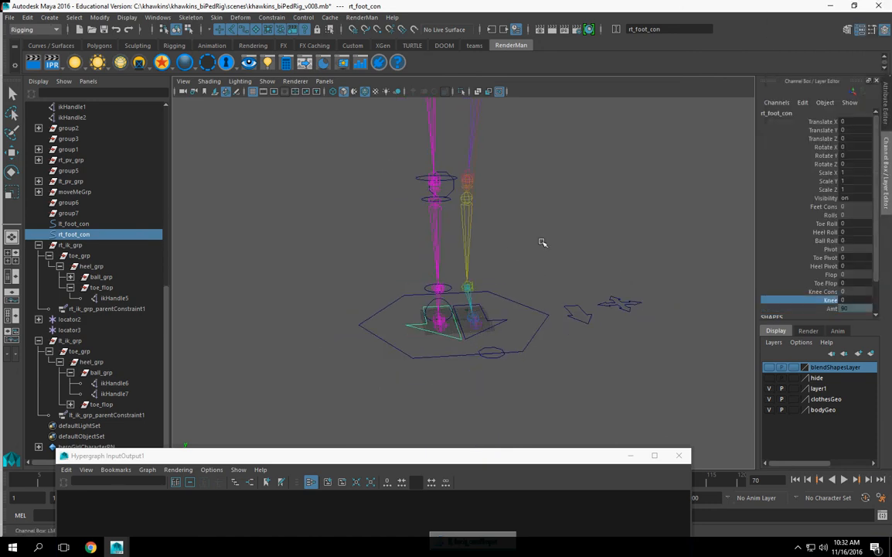
{"action": "middle_click_drag", "start_coordinate": [112, 275], "coordinate": [361, 324]}
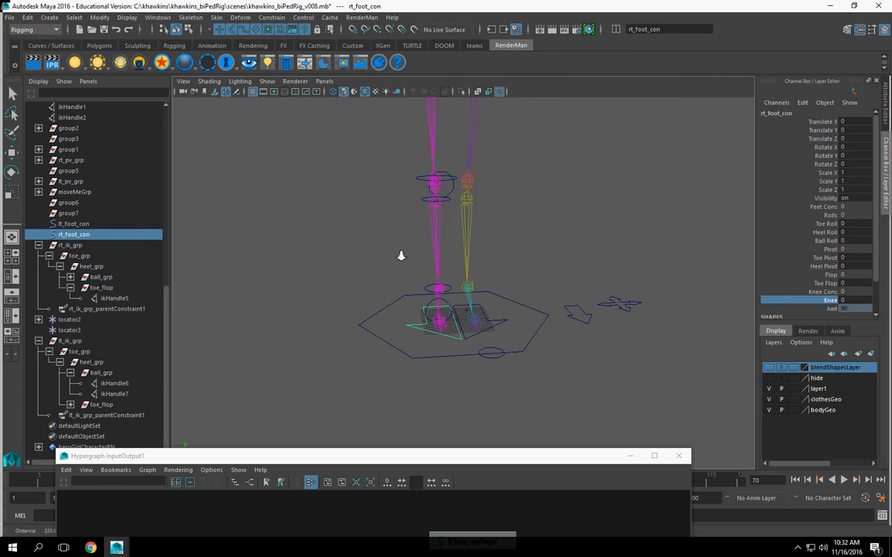
Step: Move moveMe_con down to check how the legs bend, and undo the move
{"action": "middle_click_drag", "start_coordinate": [564, 255], "coordinate": [558, 305], "text": "alt"}
{"action": "right_click_drag", "start_coordinate": [558, 304], "coordinate": [443, 225], "text": "alt"}
{"action": "left_click", "coordinate": [423, 194]}
{"action": "left_click_drag", "start_coordinate": [458, 147], "coordinate": [459, 215]}
{"action": "mouse_move", "coordinate": [460, 214]}
{"action": "left_mouse_down", "text": "alt"}
{"action": "mouse_move", "coordinate": [436, 198]}
{"action": "mouse_move", "coordinate": [418, 208]}
{"action": "mouse_move", "coordinate": [466, 218]}
{"action": "left_mouse_up", "text": "alt"}
{"action": "key", "text": "ctrl+z"}
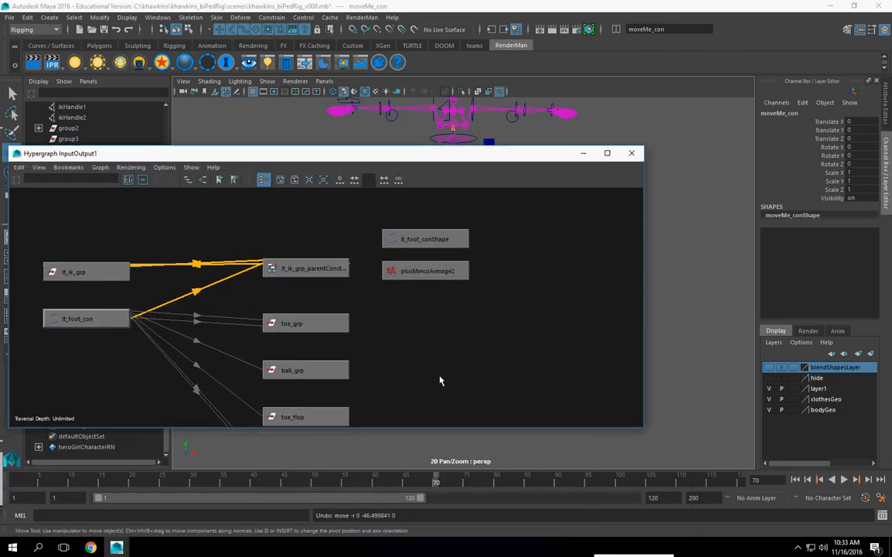
Step: Connect the knee attribute of lt_foot_con to input1D[0] of plusMinusAverage2 in the Hypergraph
{"action": "left_click", "coordinate": [489, 262]}
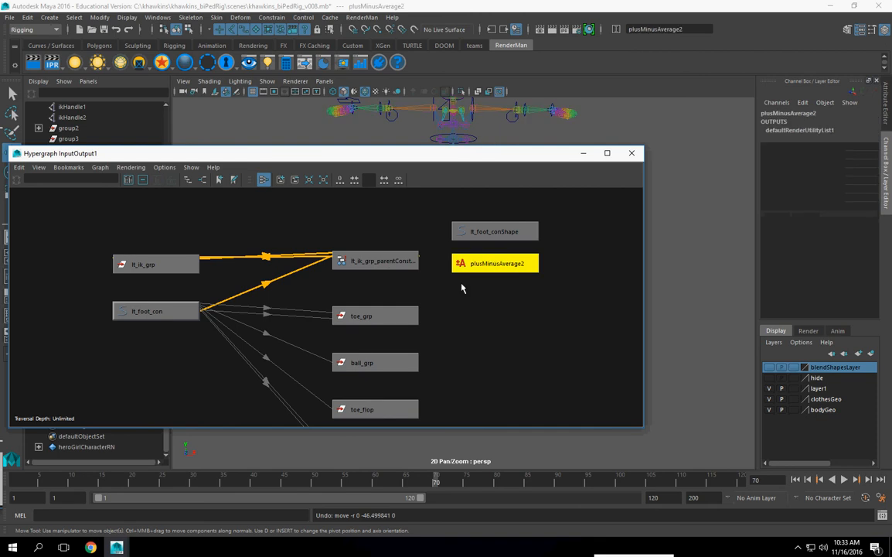
{"action": "left_click", "coordinate": [163, 312]}
{"action": "right_click", "coordinate": [195, 311]}
{"action": "mouse_move", "coordinate": [232, 334]}
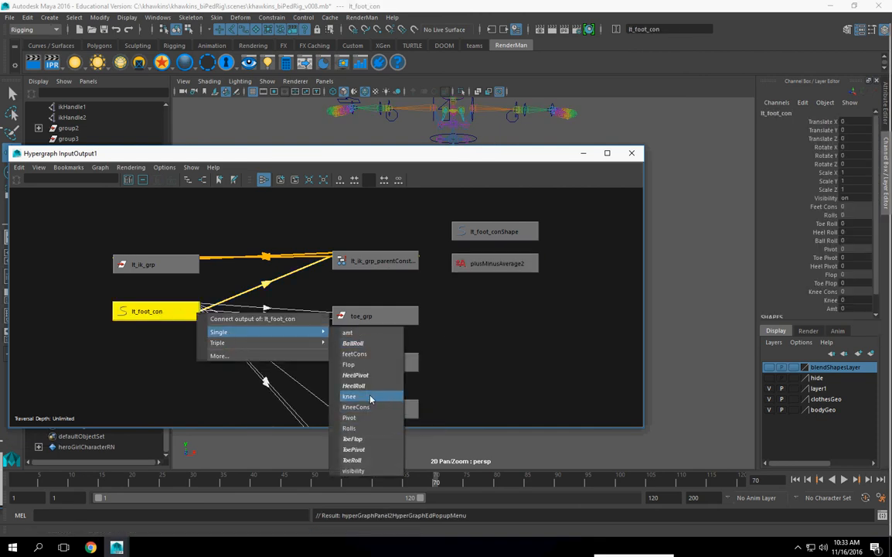
{"action": "left_click", "coordinate": [370, 398]}
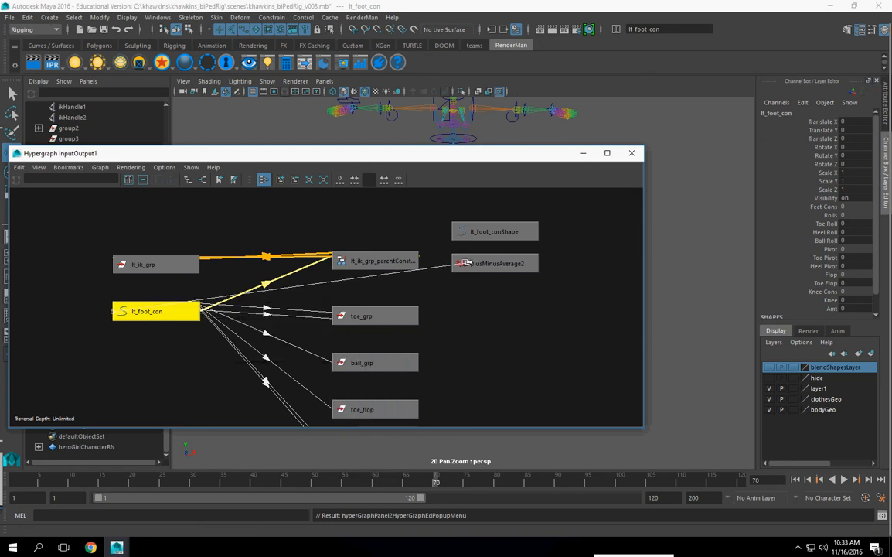
{"action": "left_click", "coordinate": [464, 262]}
{"action": "mouse_move", "coordinate": [510, 293]}
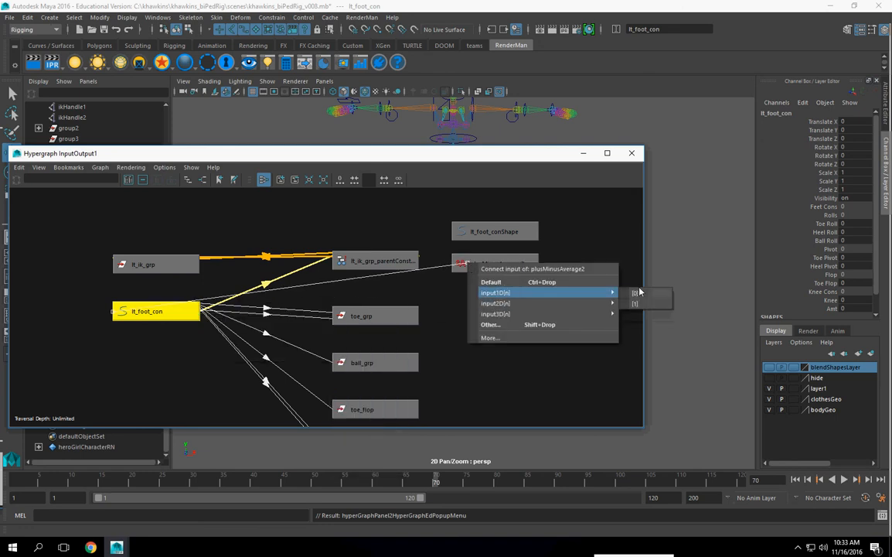
{"action": "left_click", "coordinate": [639, 292]}
Step: Connect the amt attribute of lt_foot_con to input1D[1] of plusMinusAverage2 and open that node's attributes
{"action": "right_click", "coordinate": [195, 311]}
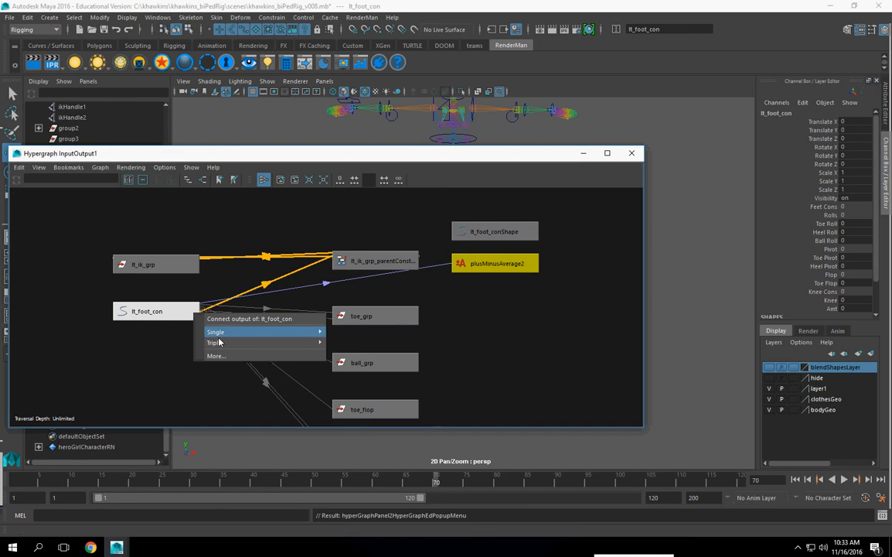
{"action": "mouse_move", "coordinate": [220, 338]}
{"action": "left_click", "coordinate": [348, 333]}
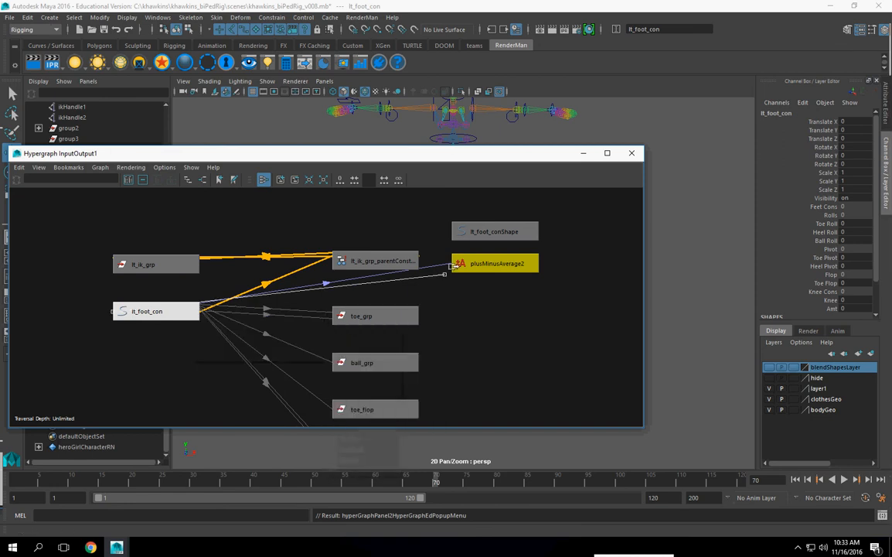
{"action": "left_click", "coordinate": [464, 263]}
{"action": "mouse_move", "coordinate": [475, 284]}
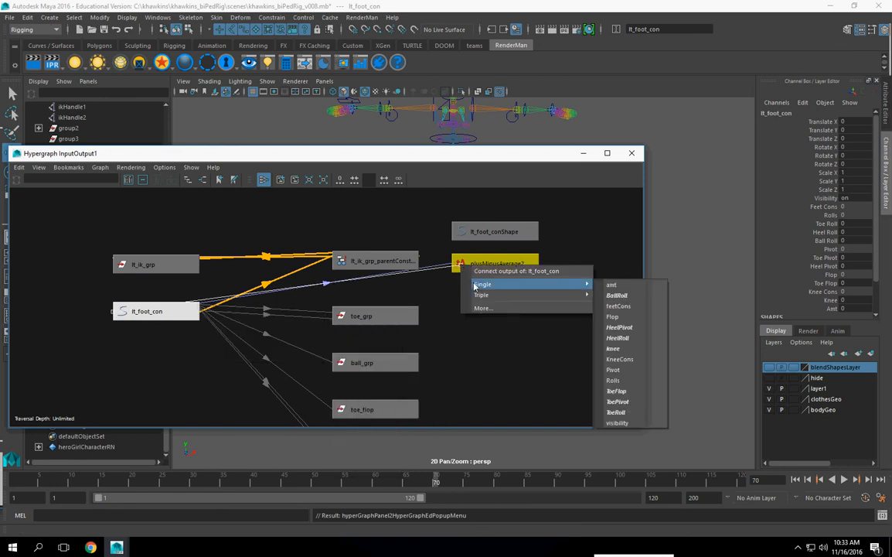
{"action": "left_click", "coordinate": [461, 262]}
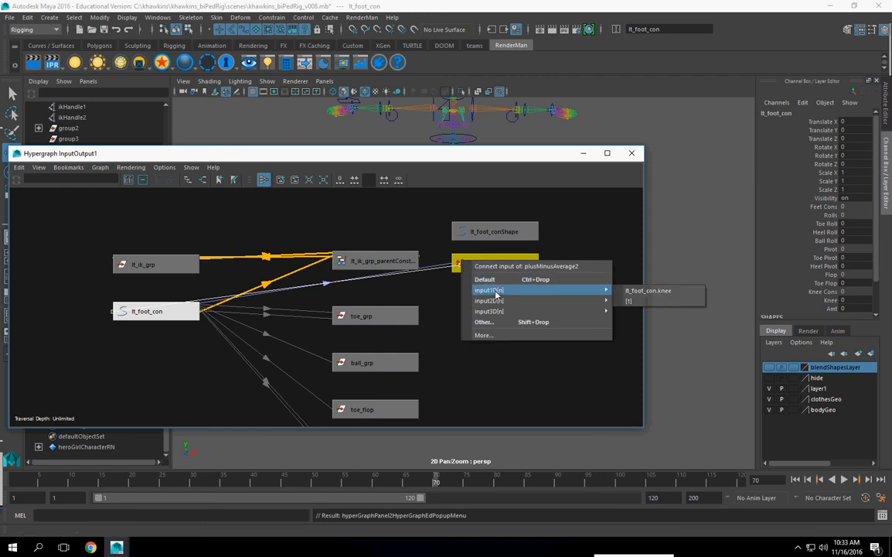
{"action": "left_click", "coordinate": [663, 290]}
{"action": "left_click", "coordinate": [516, 265]}
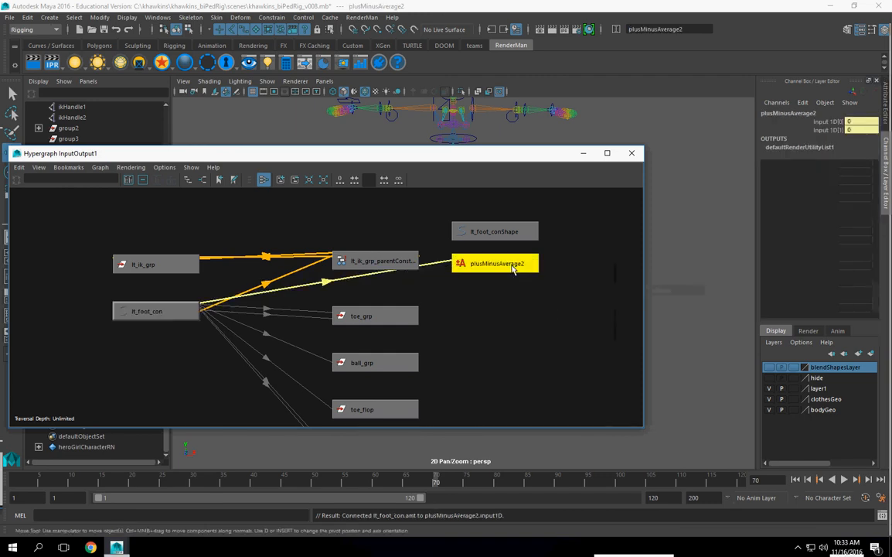
{"action": "double_click", "coordinate": [512, 265]}
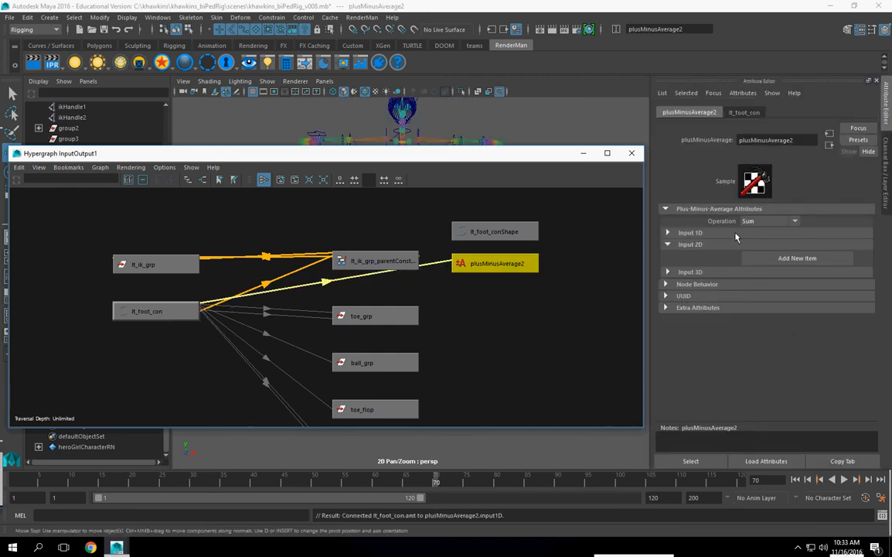
Step: Select ikHandle6 at the left ankle together with plusMinusAverage2 and graph their input and output connections
{"action": "left_click_drag", "start_coordinate": [466, 156], "coordinate": [275, 149]}
{"action": "middle_click_drag", "start_coordinate": [472, 317], "coordinate": [418, 319], "text": "alt"}
{"action": "scroll", "coordinate": [560, 325], "scroll_direction": "up", "scroll_amount": 5}
{"action": "scroll", "coordinate": [560, 320], "scroll_direction": "up", "scroll_amount": 4}
{"action": "middle_click_drag", "start_coordinate": [560, 319], "coordinate": [507, 307], "text": "alt"}
{"action": "right_click_drag", "start_coordinate": [572, 346], "coordinate": [617, 364], "text": "alt"}
{"action": "left_click", "coordinate": [582, 310]}
{"action": "scroll", "coordinate": [317, 363], "scroll_direction": "down", "scroll_amount": 3}
{"action": "middle_click_drag", "start_coordinate": [315, 368], "coordinate": [415, 388], "text": "alt"}
{"action": "left_click", "coordinate": [348, 297]}
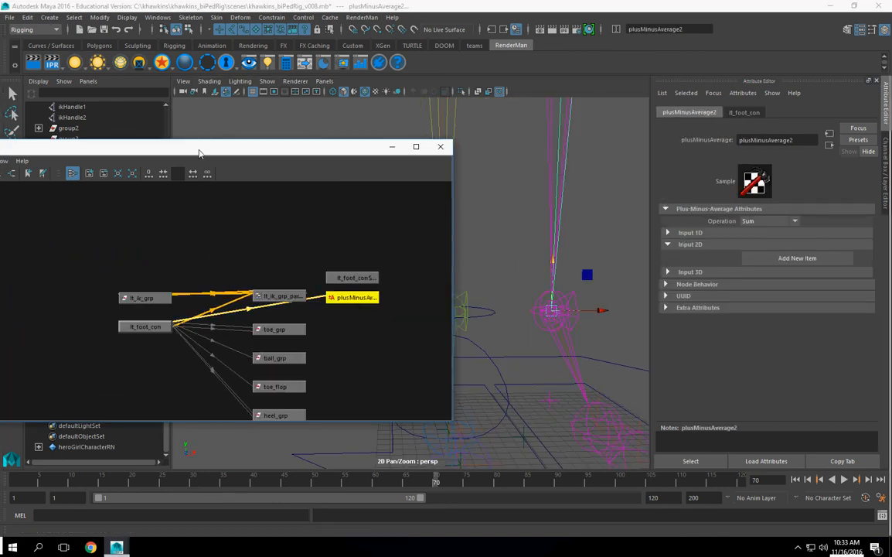
{"action": "left_click_drag", "start_coordinate": [199, 153], "coordinate": [343, 138]}
{"action": "left_click", "coordinate": [55, 146]}
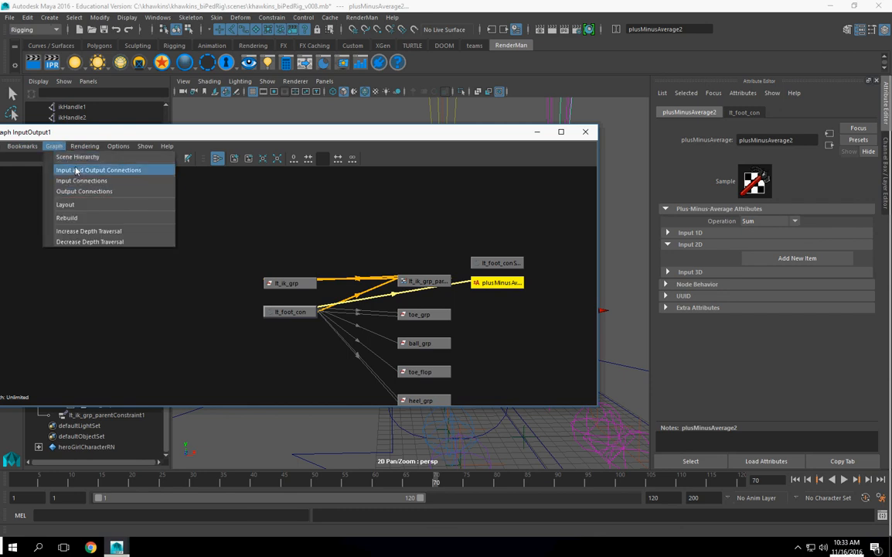
{"action": "left_click", "coordinate": [72, 154]}
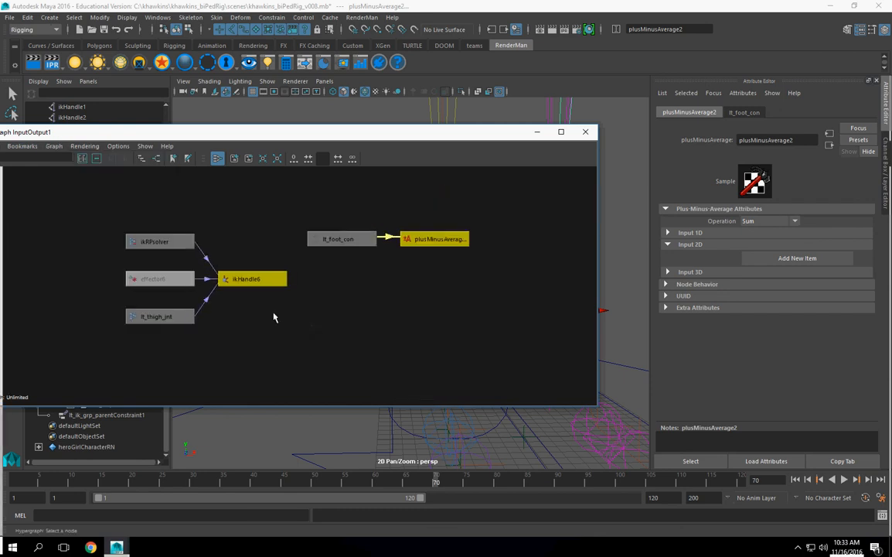
{"action": "left_click", "coordinate": [341, 334]}
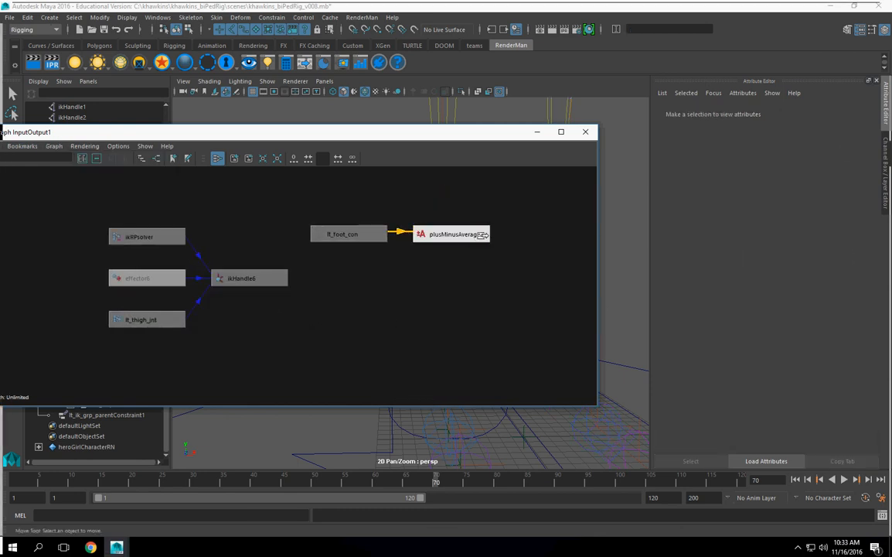
Step: Connect output1D of plusMinusAverage2 to the twist of ikHandle6 and show the handle's channels with the Hypergraph minimized
{"action": "left_click", "coordinate": [486, 235]}
{"action": "left_click", "coordinate": [529, 258]}
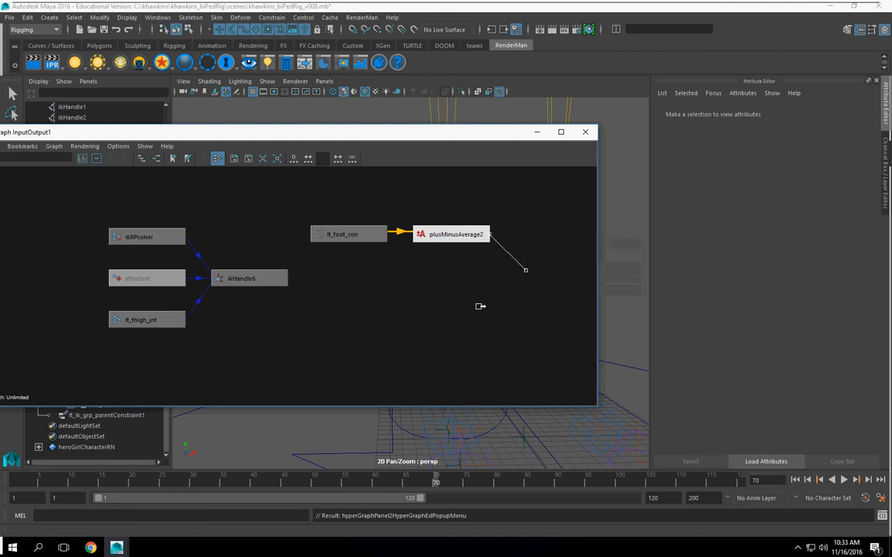
{"action": "left_click", "coordinate": [213, 278]}
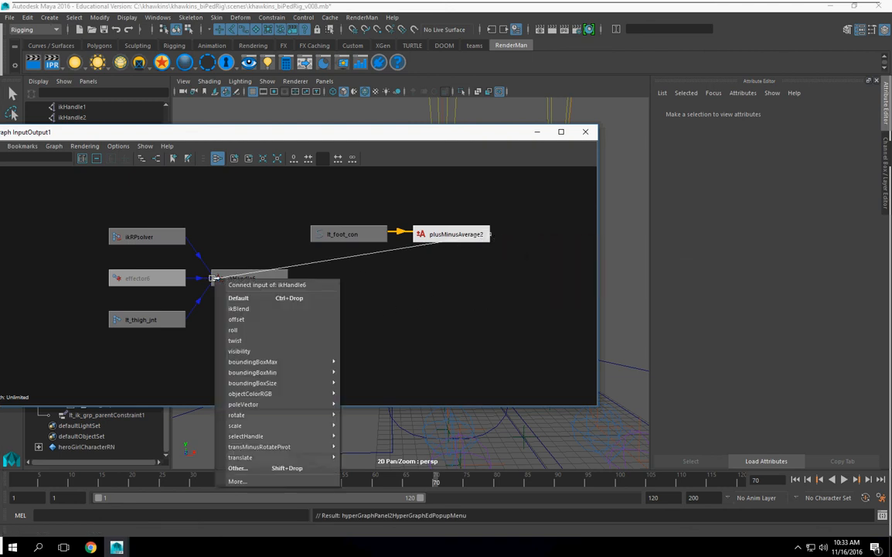
{"action": "left_click", "coordinate": [261, 342]}
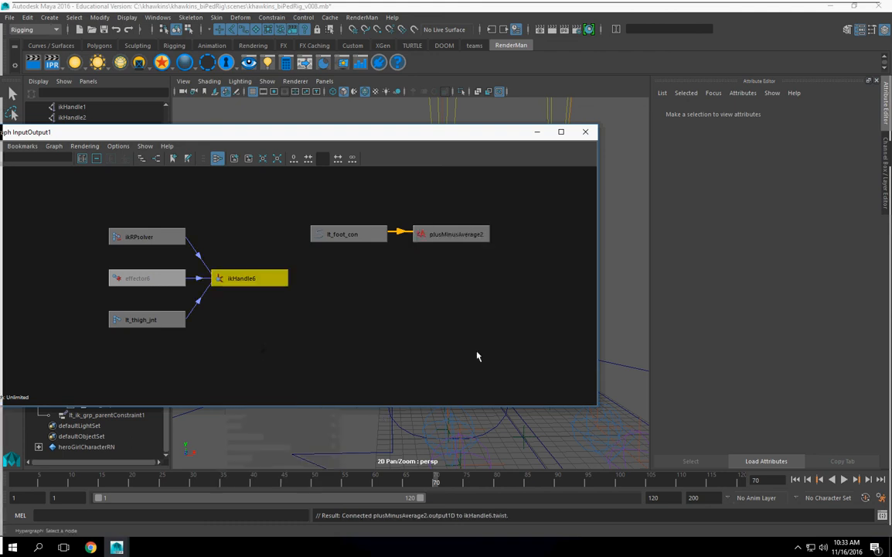
{"action": "left_click", "coordinate": [259, 279]}
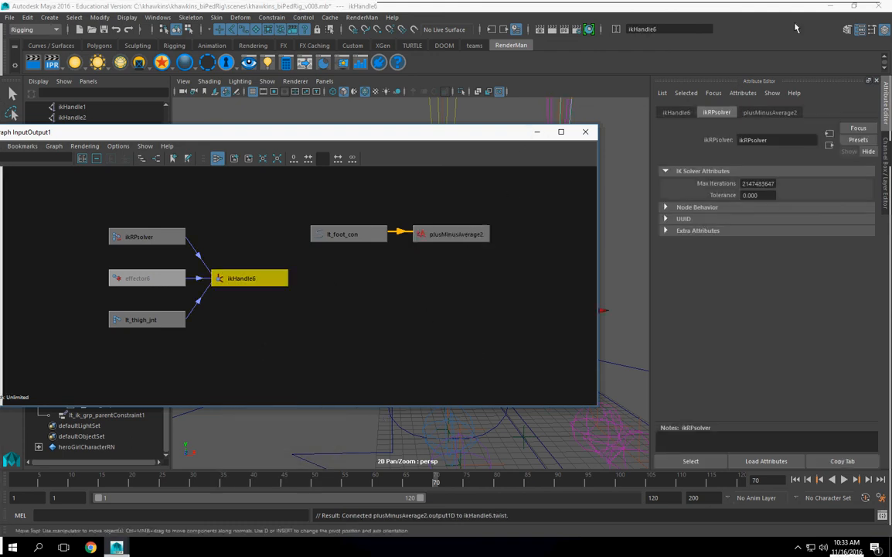
{"action": "left_click", "coordinate": [883, 31]}
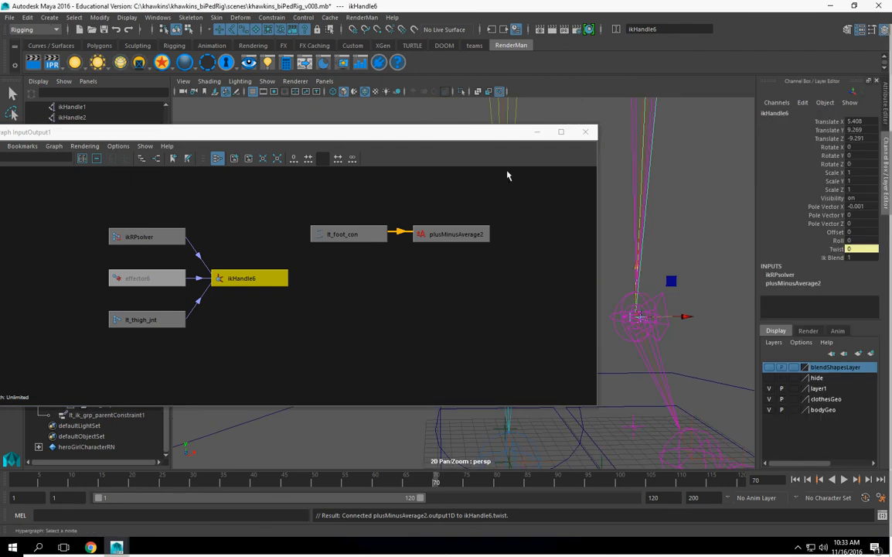
{"action": "left_click", "coordinate": [539, 136]}
Step: Select lt_foot_con and set its Amt attribute to 90
{"action": "right_click_drag", "start_coordinate": [587, 255], "coordinate": [507, 269], "text": "alt"}
{"action": "middle_click_drag", "start_coordinate": [507, 269], "coordinate": [467, 334], "text": "alt"}
{"action": "right_click_drag", "start_coordinate": [467, 335], "coordinate": [536, 356], "text": "alt"}
{"action": "left_click", "coordinate": [514, 437]}
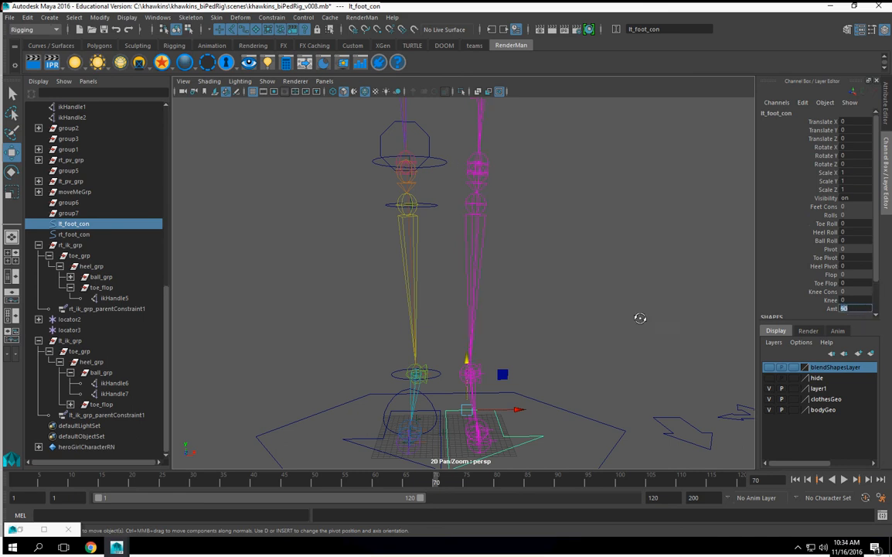
Step: Try out the Knee attribute of lt_foot_con, undo the change, and lock its Amt attribute
{"action": "right_click_drag", "start_coordinate": [595, 331], "coordinate": [546, 327], "text": "alt"}
{"action": "left_click", "coordinate": [835, 300]}
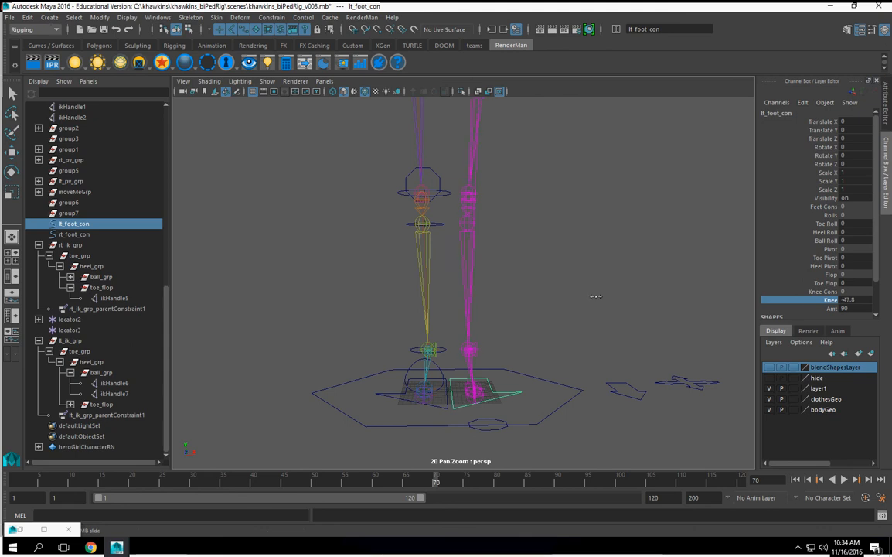
{"action": "right_click", "coordinate": [828, 309]}
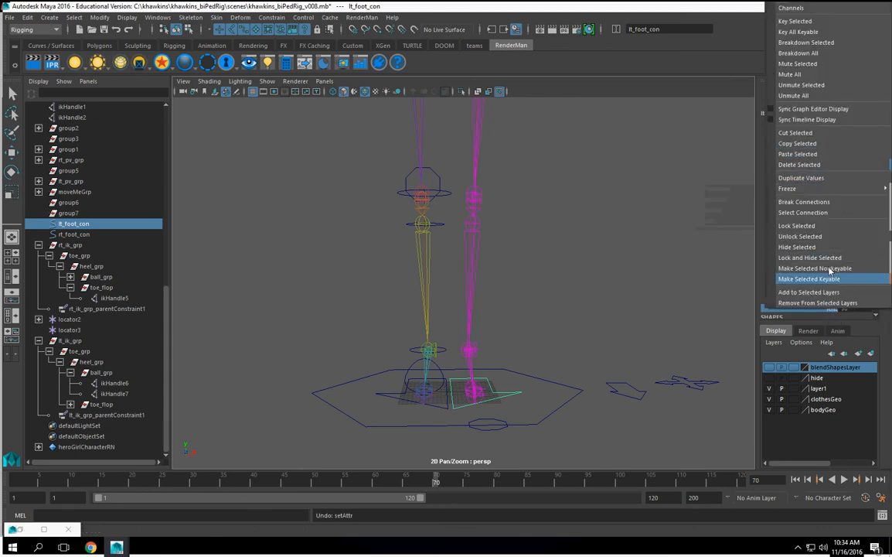
{"action": "left_click", "coordinate": [737, 199]}
Step: Move moveMe_con down to a Translate Y of about -37.957 to check the direction in which both knees bend
{"action": "right_click_drag", "start_coordinate": [610, 307], "coordinate": [459, 318], "text": "alt"}
{"action": "left_click", "coordinate": [462, 262]}
{"action": "key", "text": "w"}
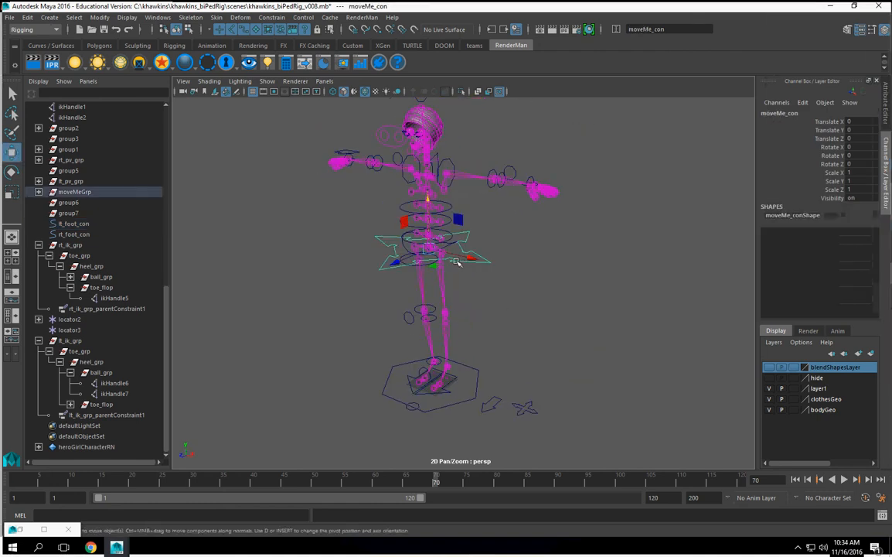
{"action": "left_click_drag", "start_coordinate": [430, 198], "coordinate": [432, 259]}
{"action": "left_click_drag", "start_coordinate": [487, 283], "coordinate": [434, 315], "text": "alt"}
{"action": "right_click_drag", "start_coordinate": [435, 314], "coordinate": [558, 384], "text": "alt"}
{"action": "middle_click_drag", "start_coordinate": [558, 383], "coordinate": [573, 271], "text": "alt"}
{"action": "right_click_drag", "start_coordinate": [572, 270], "coordinate": [367, 298], "text": "alt"}
{"action": "left_click_drag", "start_coordinate": [367, 298], "coordinate": [490, 333], "text": "alt"}
{"action": "middle_click_drag", "start_coordinate": [491, 333], "coordinate": [499, 282], "text": "alt"}
{"action": "right_click_drag", "start_coordinate": [498, 282], "coordinate": [638, 371], "text": "alt"}
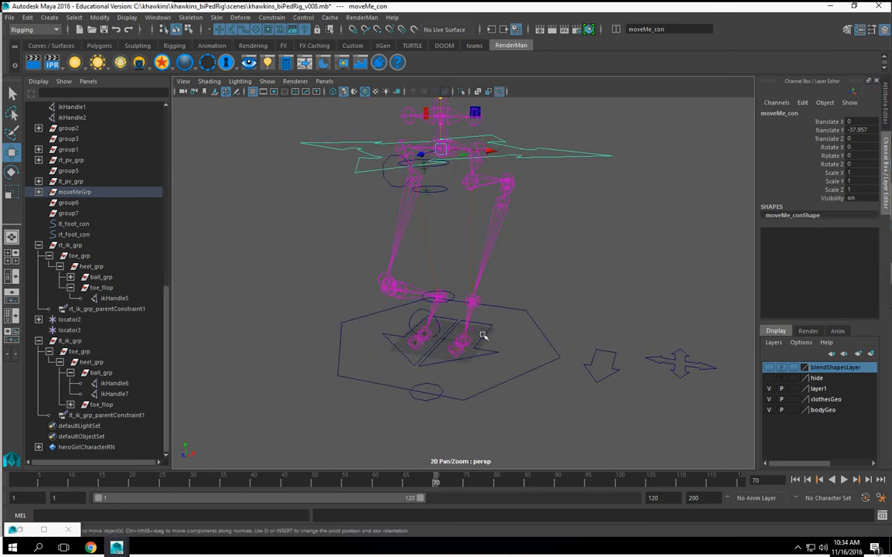
Step: Select ikHandle6 at the left ankle and set its Pole Vector X to 0.001
{"action": "left_click", "coordinate": [483, 335]}
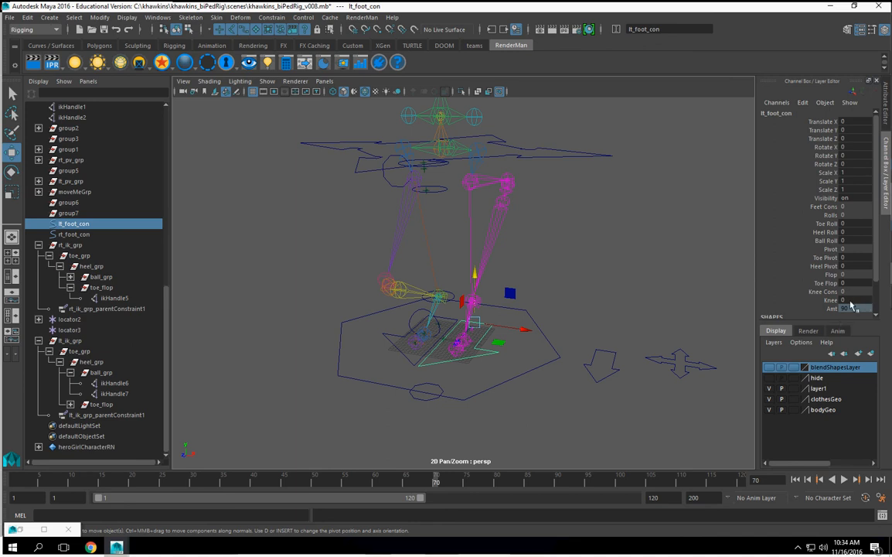
{"action": "right_click_drag", "start_coordinate": [527, 377], "coordinate": [562, 347], "text": "alt"}
{"action": "middle_click_drag", "start_coordinate": [562, 346], "coordinate": [584, 308], "text": "alt"}
{"action": "right_click_drag", "start_coordinate": [583, 309], "coordinate": [619, 323], "text": "alt"}
{"action": "left_click", "coordinate": [508, 287]}
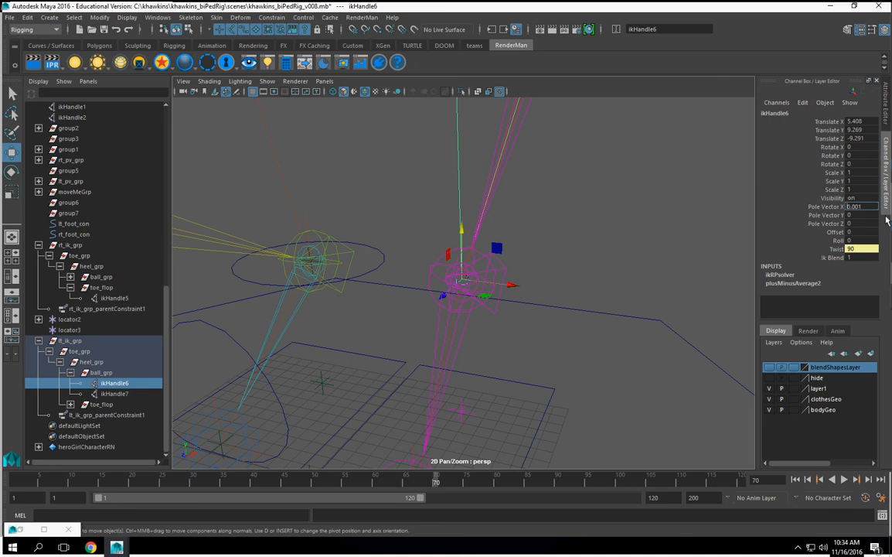
{"action": "right_click_drag", "start_coordinate": [571, 309], "coordinate": [481, 301], "text": "alt"}
{"action": "left_click_drag", "start_coordinate": [371, 299], "coordinate": [467, 257], "text": "alt"}
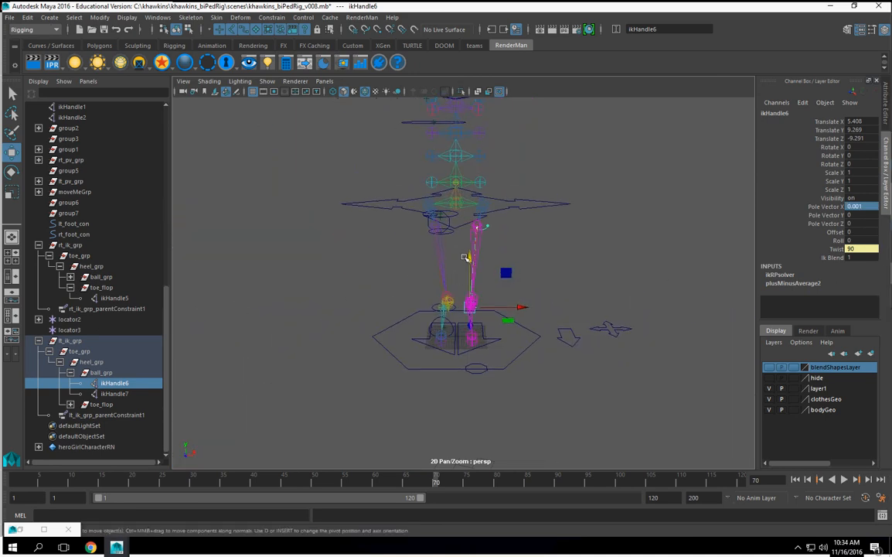
Step: Move moveMe_con down to a Translate Y of about -57.41 to test the leg bend
{"action": "left_click", "coordinate": [513, 213]}
{"action": "left_click_drag", "start_coordinate": [456, 152], "coordinate": [463, 199]}
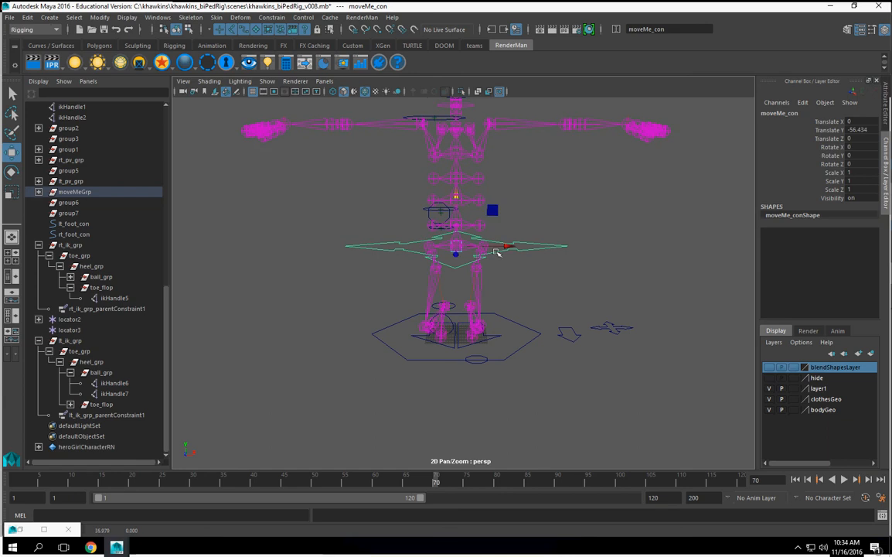
{"action": "left_click_drag", "start_coordinate": [504, 261], "coordinate": [507, 243], "text": "alt"}
{"action": "right_click_drag", "start_coordinate": [507, 242], "coordinate": [513, 302], "text": "alt"}
{"action": "mouse_move", "coordinate": [452, 161]}
{"action": "left_mouse_down"}
{"action": "mouse_move", "coordinate": [454, 135]}
{"action": "mouse_move", "coordinate": [456, 160]}
{"action": "left_mouse_up"}
Step: Select ikHandle3 at the right ankle and try a Pole Vector X of -.001
{"action": "left_click_drag", "start_coordinate": [440, 318], "coordinate": [416, 342], "text": "alt"}
{"action": "right_click_drag", "start_coordinate": [397, 360], "coordinate": [488, 345], "text": "alt"}
{"action": "middle_click_drag", "start_coordinate": [488, 345], "coordinate": [516, 266], "text": "alt"}
{"action": "right_click_drag", "start_coordinate": [530, 305], "coordinate": [564, 349], "text": "alt"}
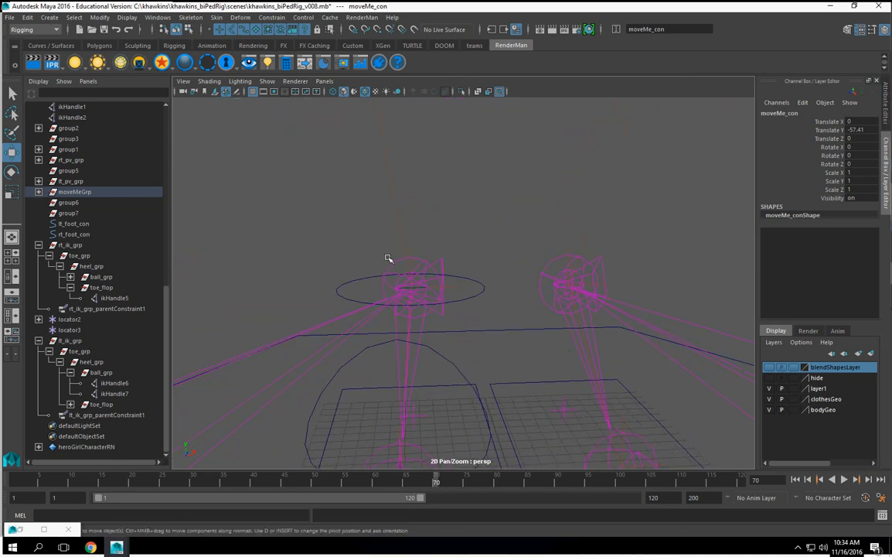
{"action": "left_click", "coordinate": [414, 243]}
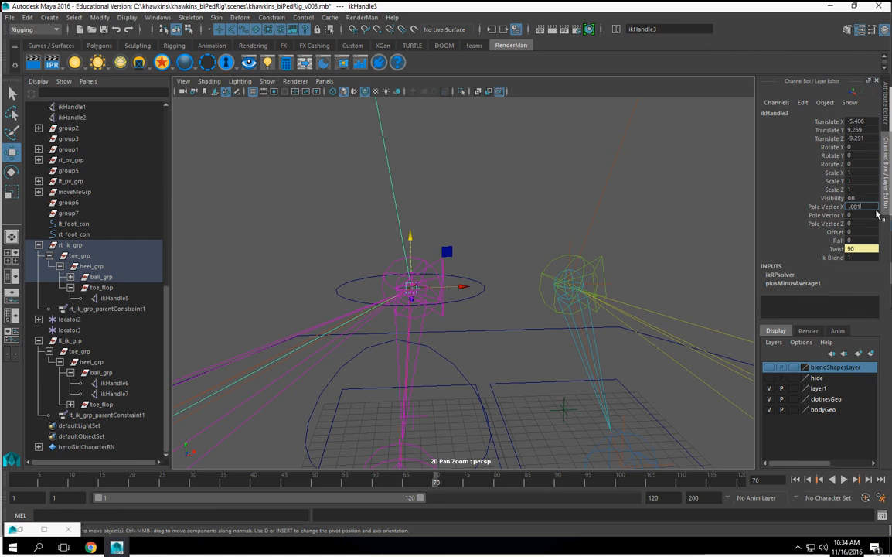
Step: Unlock the Amt attribute of rt_foot_con, set it to -90, and lock it again
{"action": "left_click_drag", "start_coordinate": [371, 219], "coordinate": [441, 340], "text": "alt"}
{"action": "left_click_drag", "start_coordinate": [384, 401], "coordinate": [384, 406], "text": "alt"}
{"action": "left_click", "coordinate": [384, 405]}
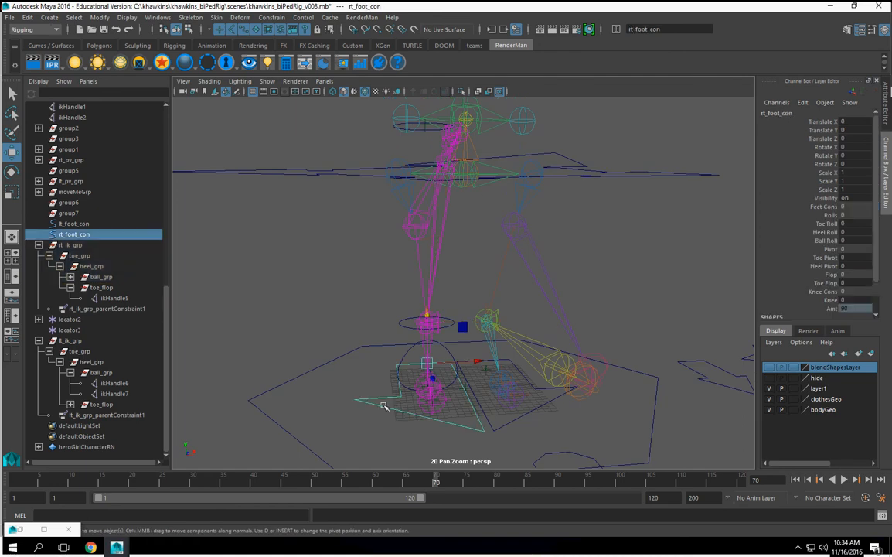
{"action": "left_click", "coordinate": [827, 309]}
{"action": "right_click", "coordinate": [773, 310]}
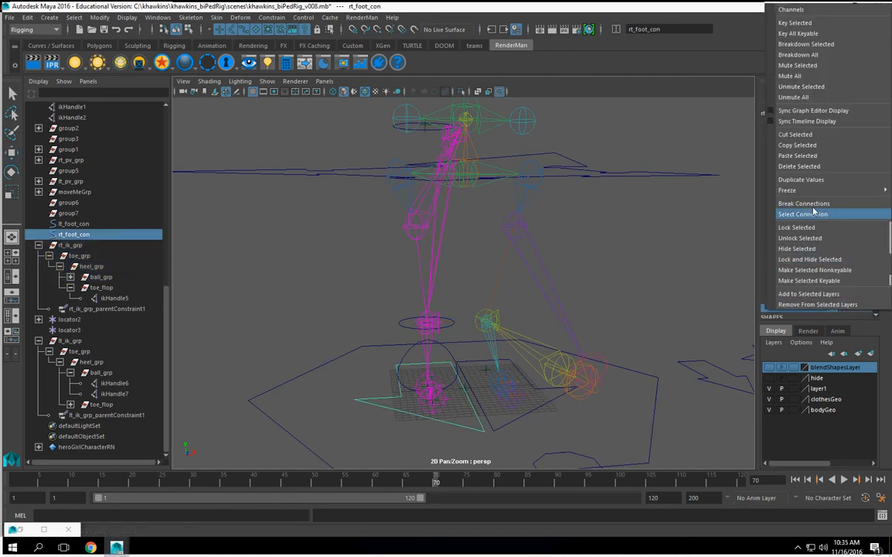
{"action": "left_click", "coordinate": [826, 260]}
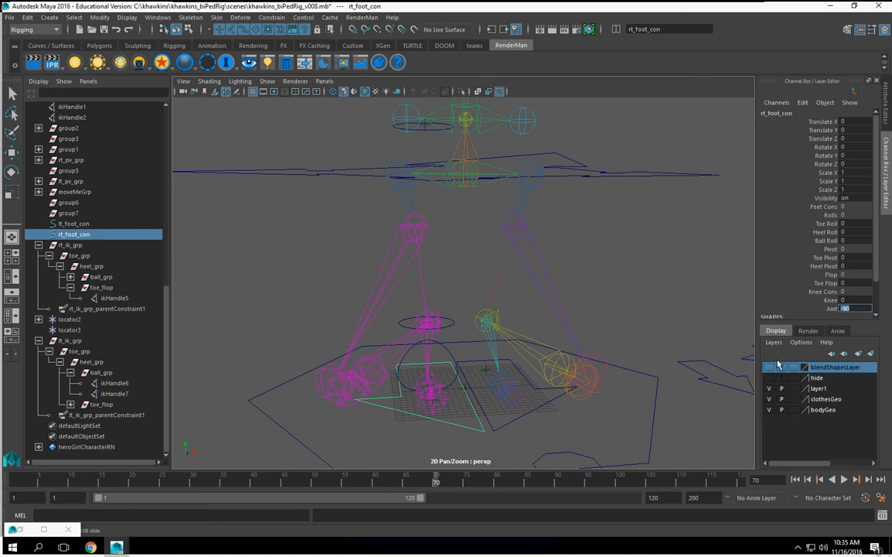
{"action": "right_click", "coordinate": [829, 311]}
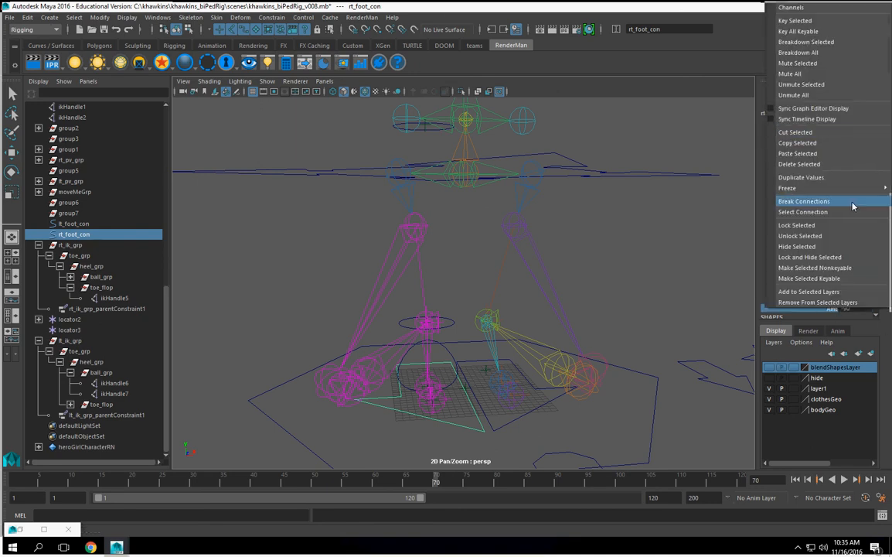
{"action": "left_click", "coordinate": [821, 229]}
{"action": "scroll", "coordinate": [526, 216], "scroll_direction": "down", "scroll_amount": 5}
{"action": "left_click_drag", "start_coordinate": [495, 285], "coordinate": [550, 256], "text": "alt"}
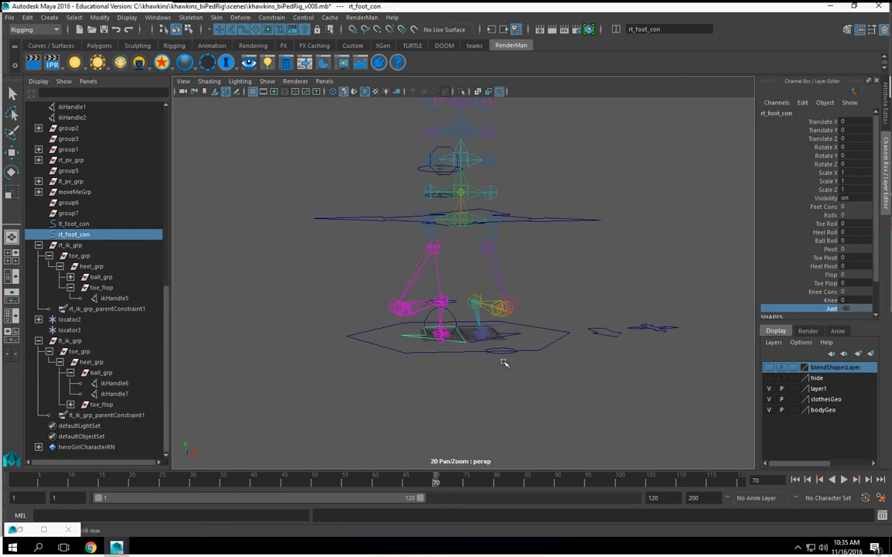
Step: Move moveMe_con down to a Translate Y of about -67.706 and back up to compare both legs' bends
{"action": "left_click_drag", "start_coordinate": [505, 338], "coordinate": [529, 326], "text": "alt"}
{"action": "left_click", "coordinate": [516, 337]}
{"action": "left_click", "coordinate": [410, 340]}
{"action": "left_click", "coordinate": [514, 208]}
{"action": "left_click_drag", "start_coordinate": [463, 167], "coordinate": [471, 204]}
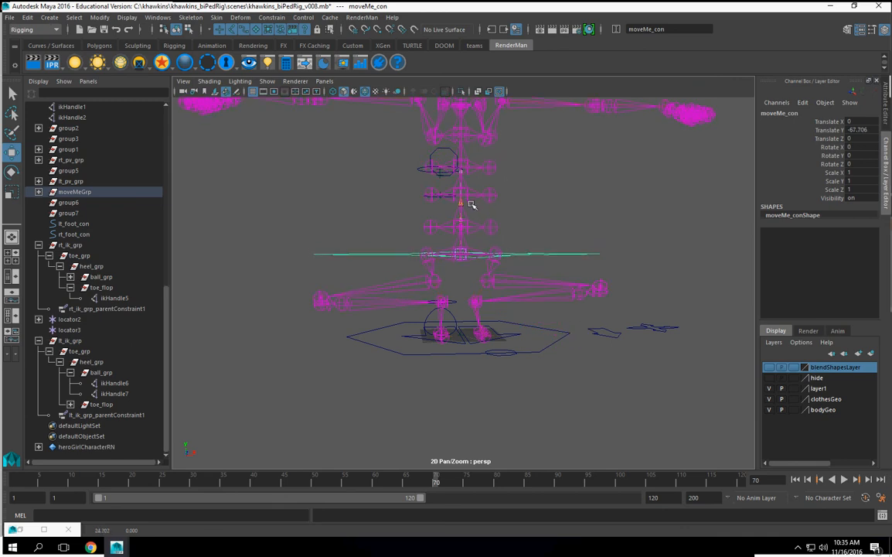
{"action": "left_click_drag", "start_coordinate": [623, 267], "coordinate": [566, 237], "text": "alt"}
{"action": "left_click_drag", "start_coordinate": [487, 203], "coordinate": [518, 171]}
{"action": "left_click_drag", "start_coordinate": [607, 264], "coordinate": [550, 311], "text": "alt"}
{"action": "left_click", "coordinate": [413, 349]}
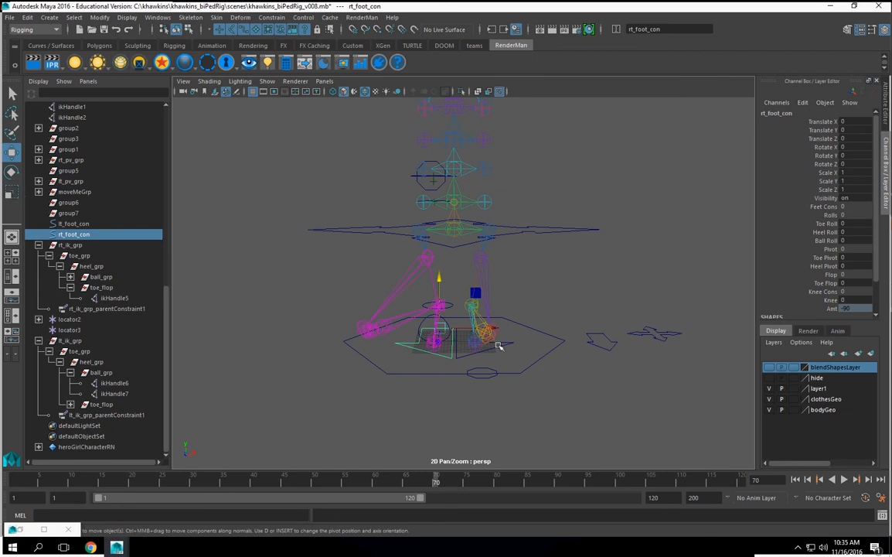
Step: Undo the moveMe_con moves, the Amt change on rt_foot_con, and the Pole Vector X change on ikHandle3
{"action": "key", "text": "ctrl+z"}
{"action": "key", "text": "ctrl+z"}
{"action": "key", "text": "ctrl+z"}
{"action": "key", "text": "ctrl+z"}
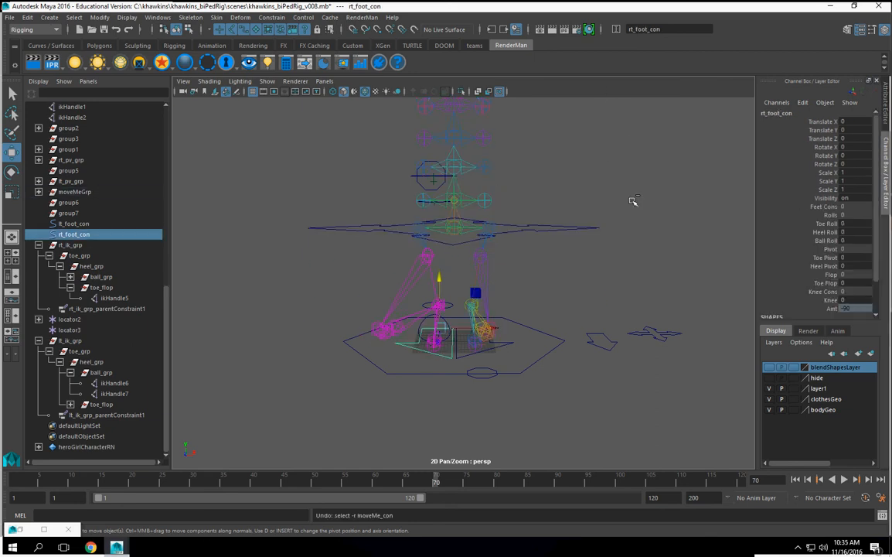
{"action": "key", "text": "ctrl+z"}
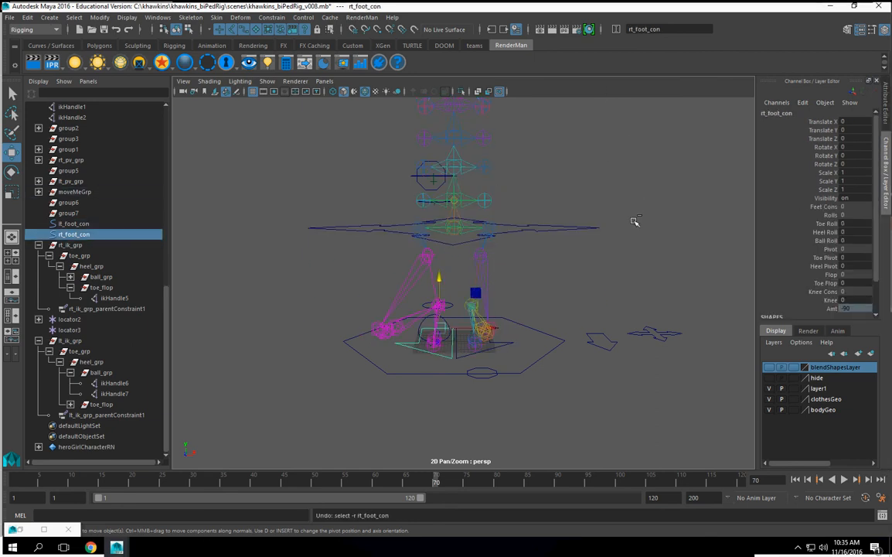
{"action": "key", "text": "ctrl+z"}
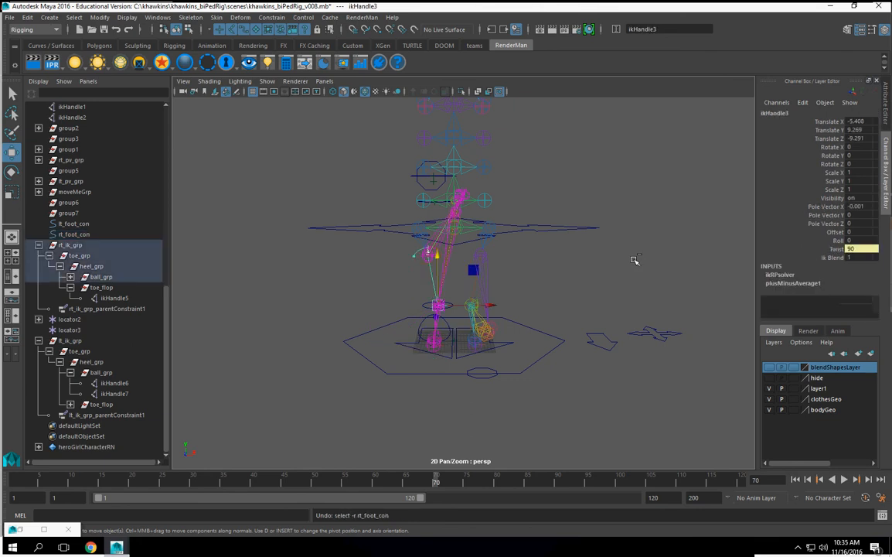
{"action": "left_click_drag", "start_coordinate": [606, 311], "coordinate": [583, 310], "text": "alt"}
Step: Move moveMe_con down to test the legs, undo the move, and set its Translate Y to 0
{"action": "left_click", "coordinate": [523, 224]}
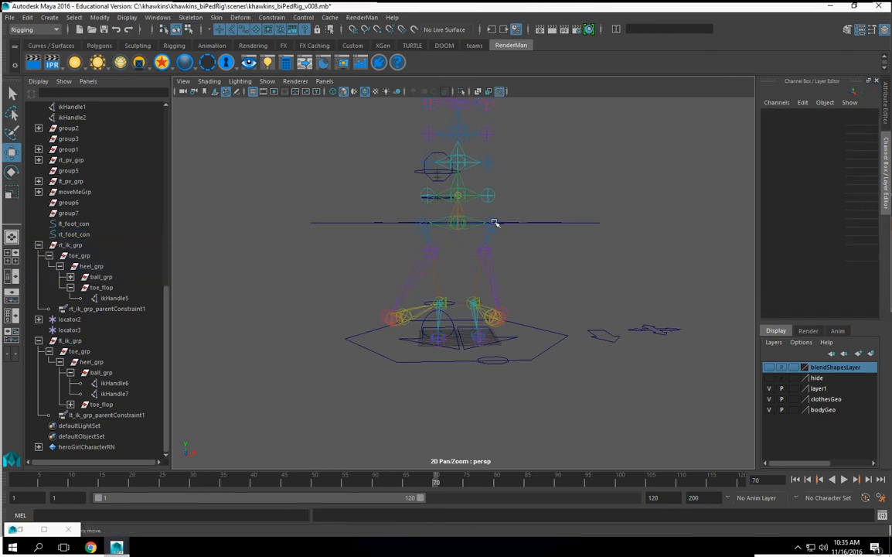
{"action": "left_click_drag", "start_coordinate": [459, 179], "coordinate": [523, 347]}
{"action": "key", "text": "ctrl+z"}
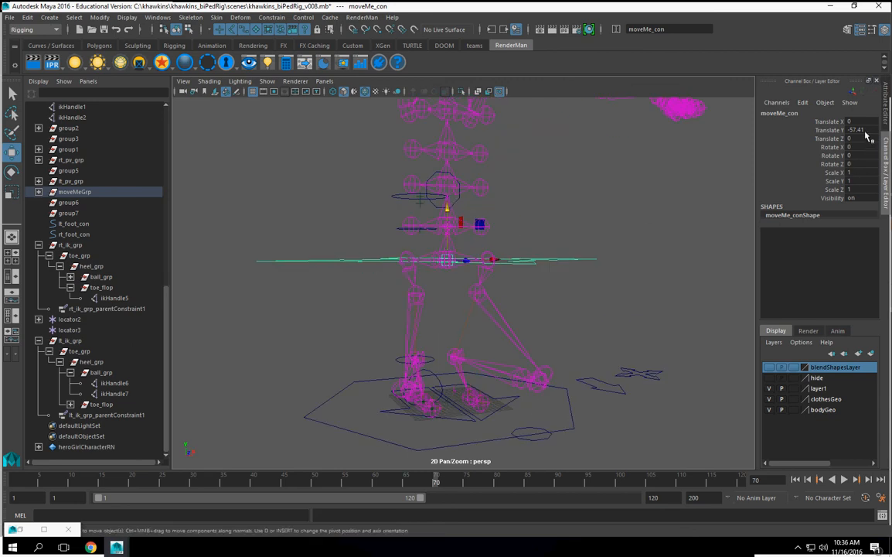
{"action": "type", "text": "0"}
{"action": "key", "text": "Return"}
Step: Select both foot controls, try out their Knee attribute together, and undo the change
{"action": "right_click_drag", "start_coordinate": [492, 339], "coordinate": [464, 399], "text": "alt"}
{"action": "left_click", "coordinate": [481, 370], "text": "shift"}
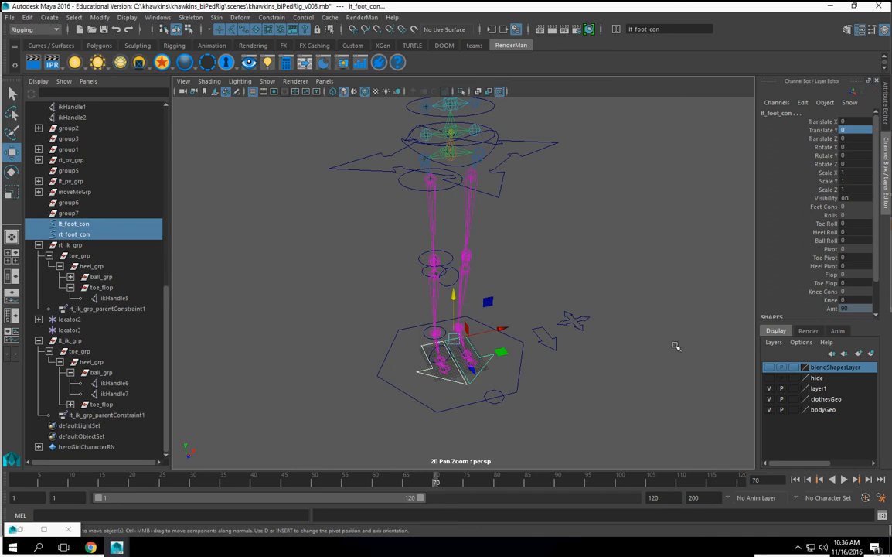
{"action": "left_click", "coordinate": [829, 300]}
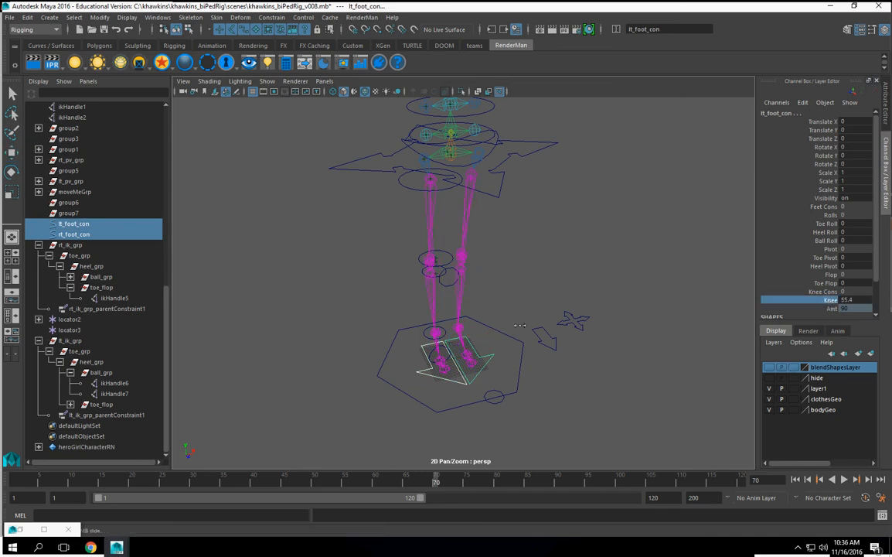
{"action": "key", "text": "ctrl+z"}
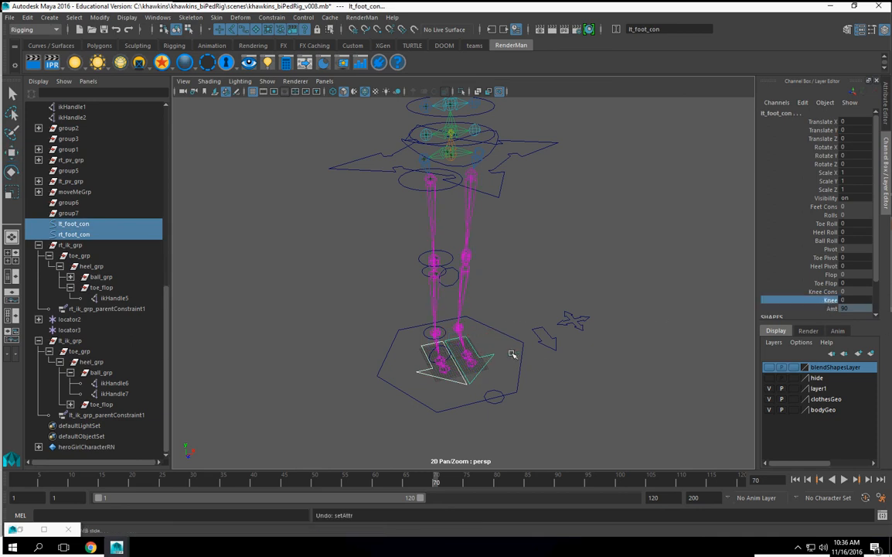
{"action": "left_click_drag", "start_coordinate": [513, 348], "coordinate": [500, 249], "text": "alt"}
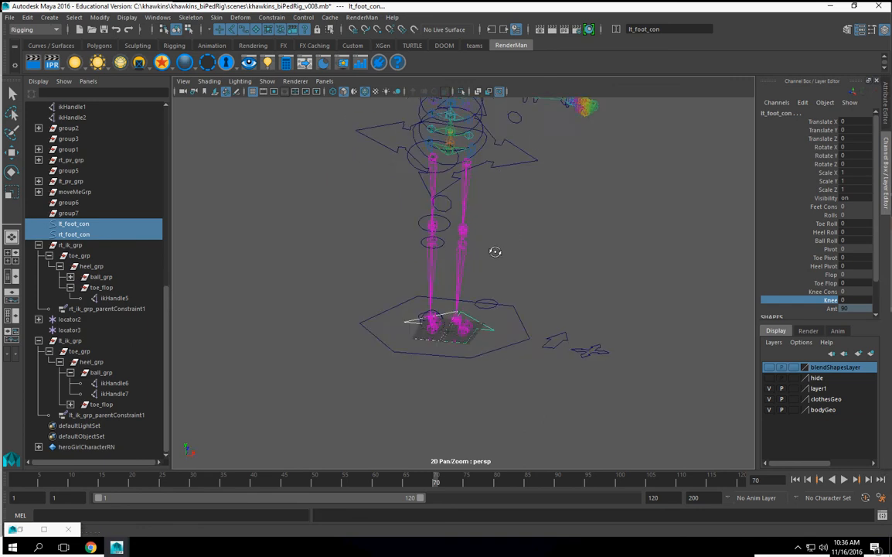
{"action": "middle_click_drag", "start_coordinate": [499, 249], "coordinate": [510, 358], "text": "alt"}
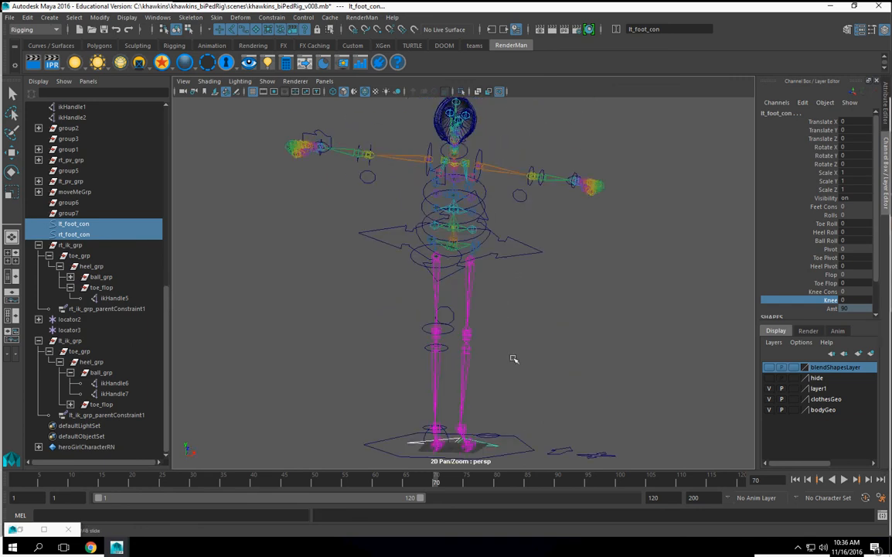
{"action": "left_click_drag", "start_coordinate": [499, 334], "coordinate": [478, 394], "text": "alt"}
{"action": "middle_click_drag", "start_coordinate": [478, 395], "coordinate": [451, 323], "text": "alt"}
{"action": "left_click_drag", "start_coordinate": [451, 322], "coordinate": [433, 309], "text": "alt"}
Step: Group lt_foot_con and rt_foot_con, rename the group ik_cons, and check its contents in the Outliner
{"action": "left_click", "coordinate": [385, 381]}
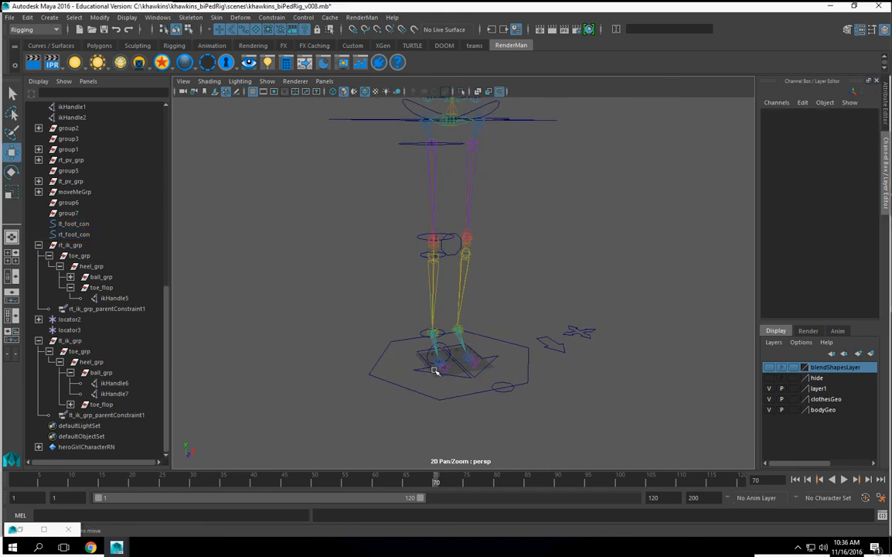
{"action": "left_click", "coordinate": [500, 355], "text": "shift"}
{"action": "left_click_drag", "start_coordinate": [518, 386], "coordinate": [528, 371], "text": "alt"}
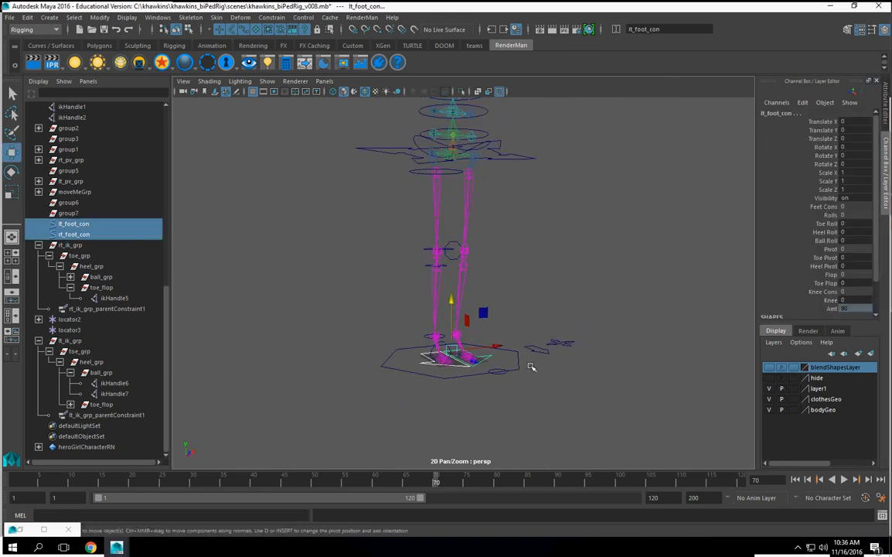
{"action": "key", "text": "ctrl+g"}
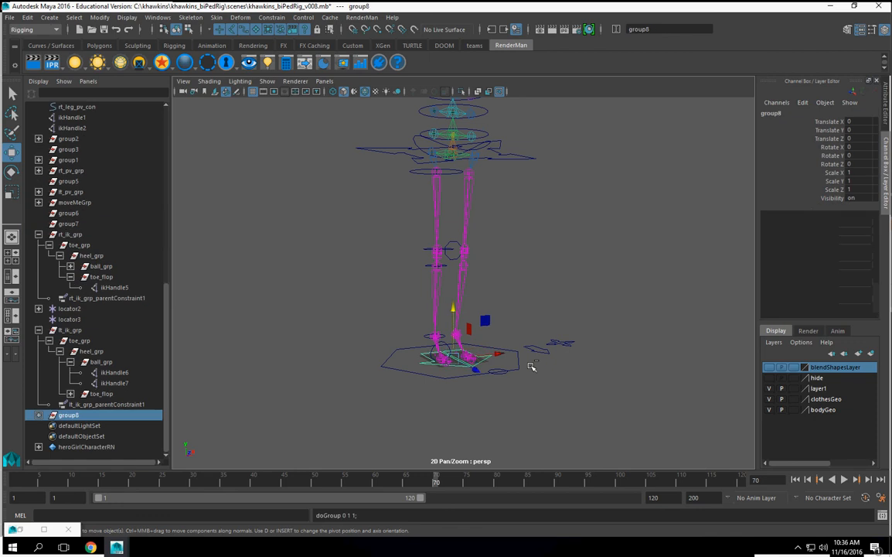
{"action": "double_click", "coordinate": [773, 114]}
{"action": "type", "text": "ik_cons"}
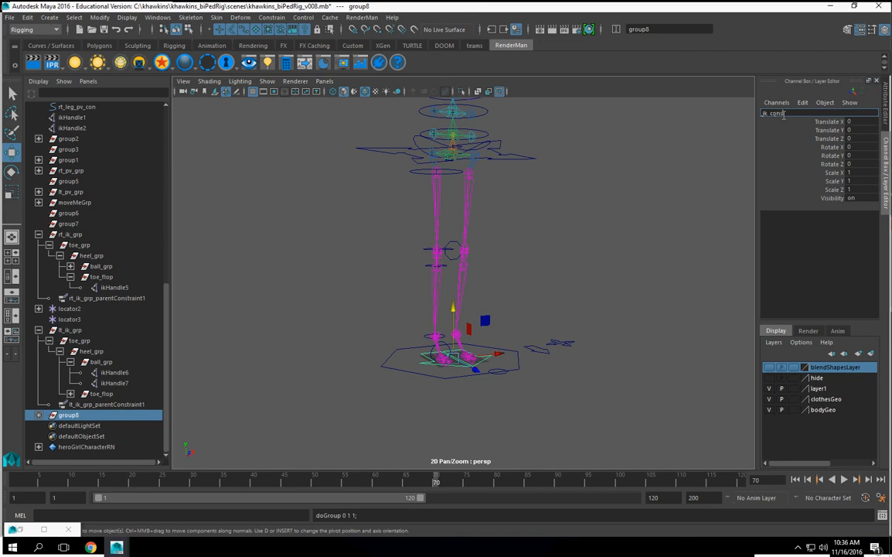
{"action": "key", "text": "Return"}
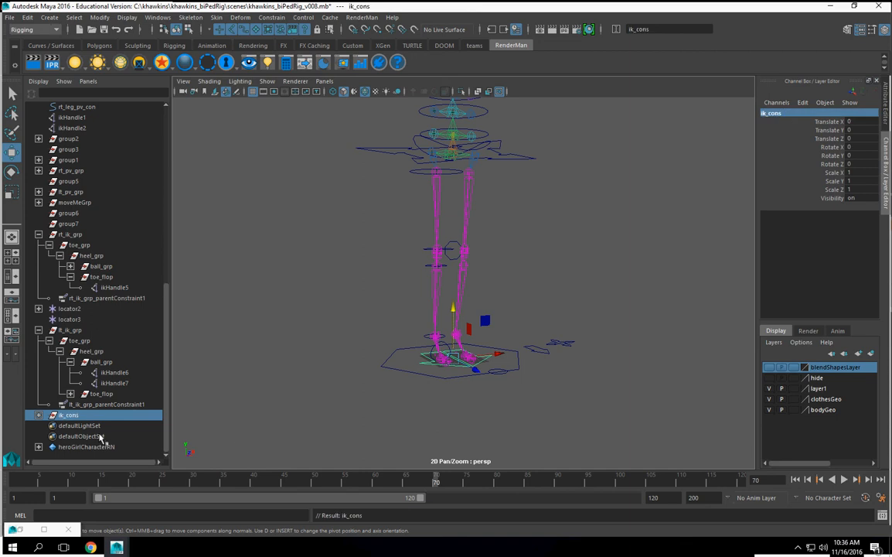
{"action": "left_click", "coordinate": [39, 415]}
{"action": "left_click", "coordinate": [39, 415]}
{"action": "left_click_drag", "start_coordinate": [275, 370], "coordinate": [497, 262], "text": "alt"}
{"action": "middle_click_drag", "start_coordinate": [498, 262], "coordinate": [516, 327], "text": "alt"}
{"action": "right_click_drag", "start_coordinate": [515, 327], "coordinate": [827, 408], "text": "alt"}
{"action": "middle_click_drag", "start_coordinate": [553, 324], "coordinate": [557, 209], "text": "alt"}
{"action": "left_click_drag", "start_coordinate": [558, 208], "coordinate": [604, 332], "text": "alt"}
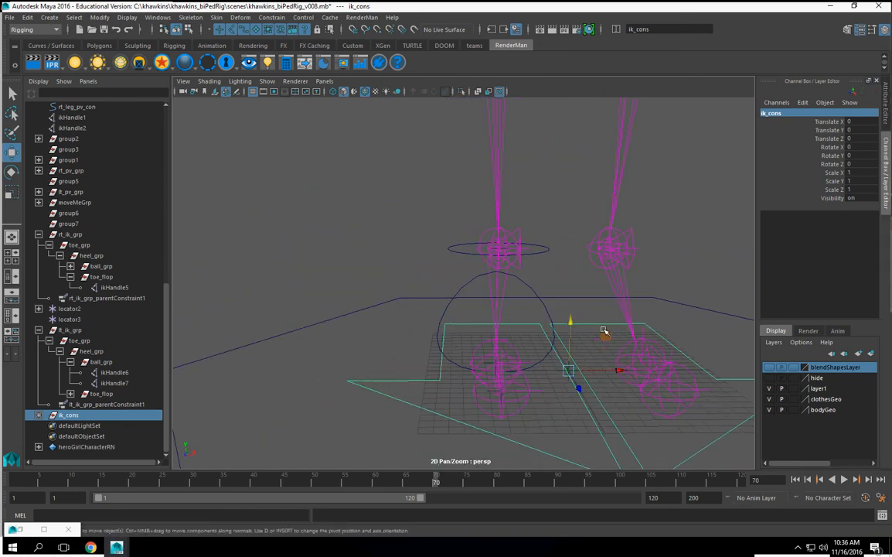